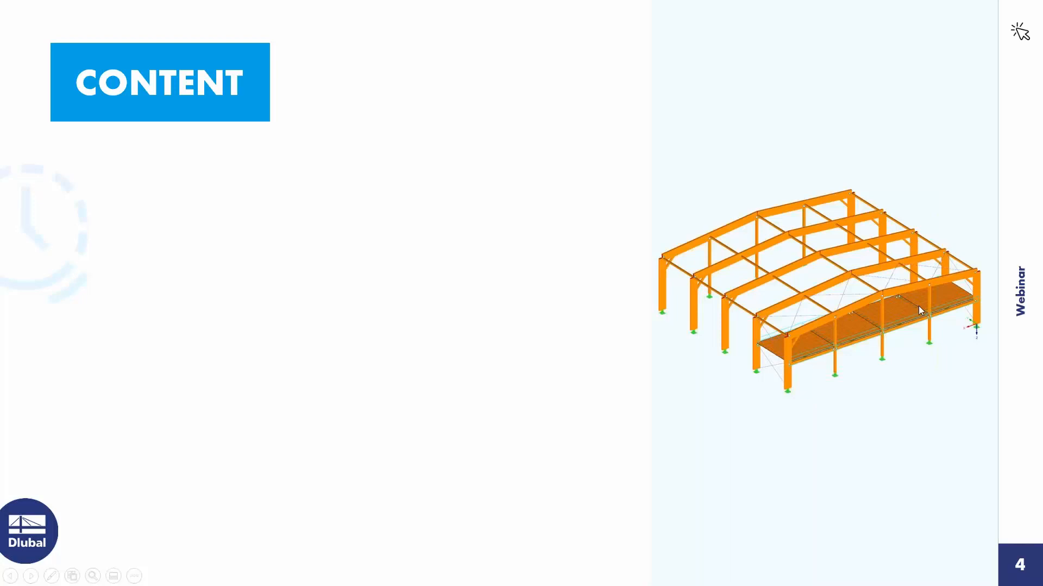
click(917, 305)
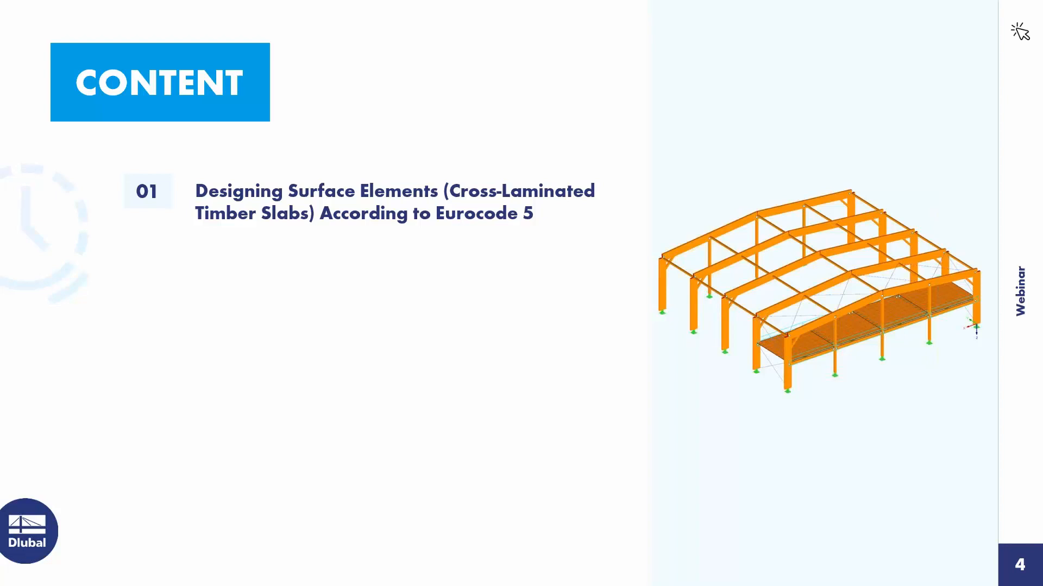
key(Right)
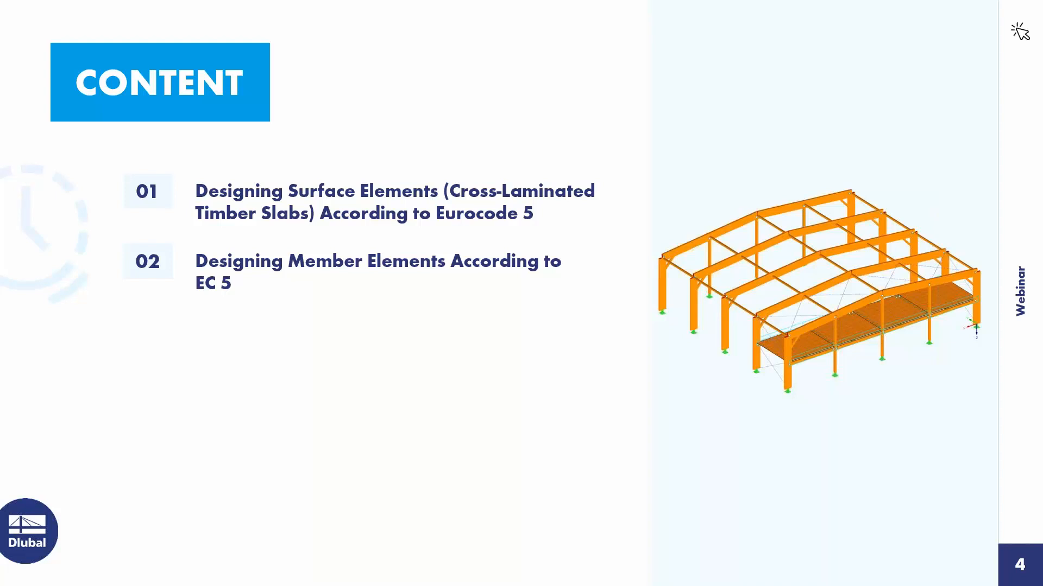
key(Right)
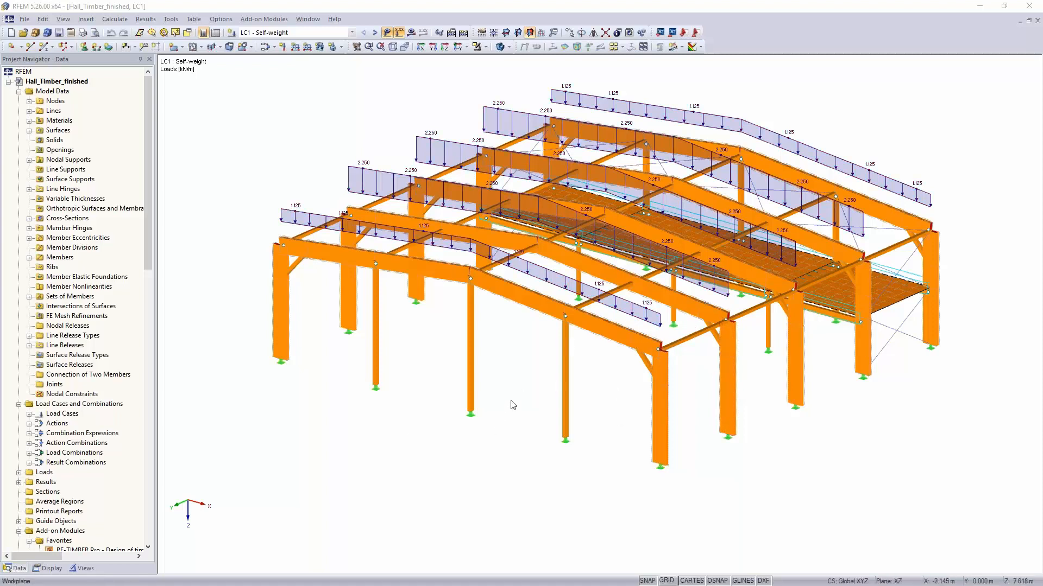
Examine the timber hall model from several sides and look through its list of load cases and combinations.
ctrl+middle_drag(493, 409, 826, 456)
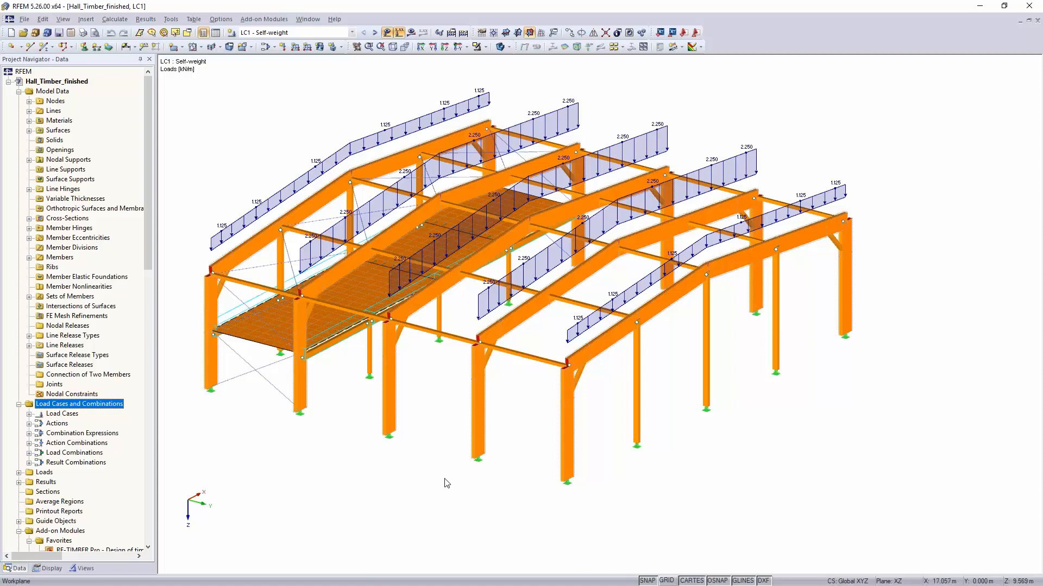
middle_drag(430, 433, 372, 483)
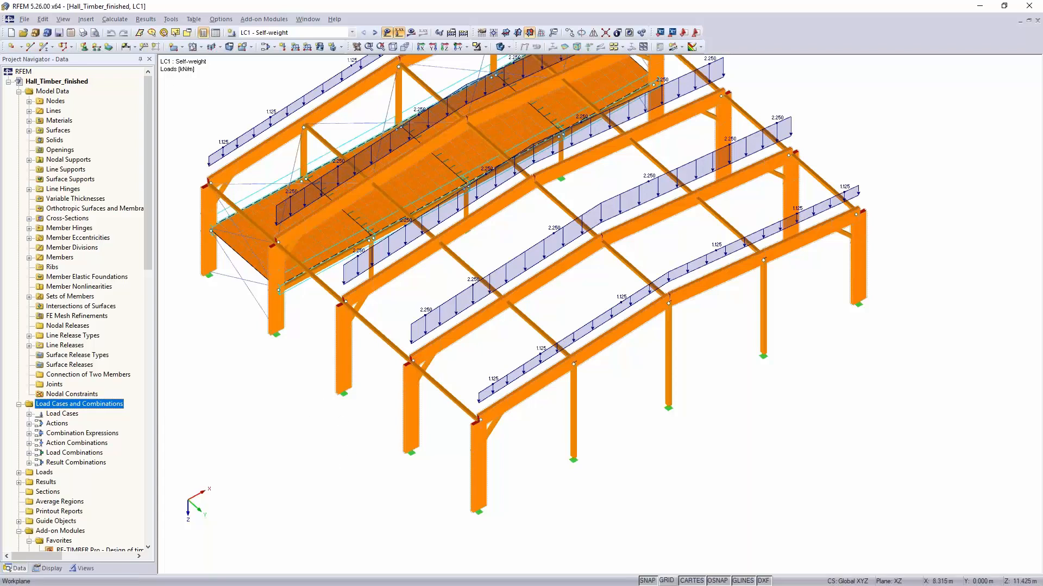
ctrl+middle_drag(372, 405, 356, 353)
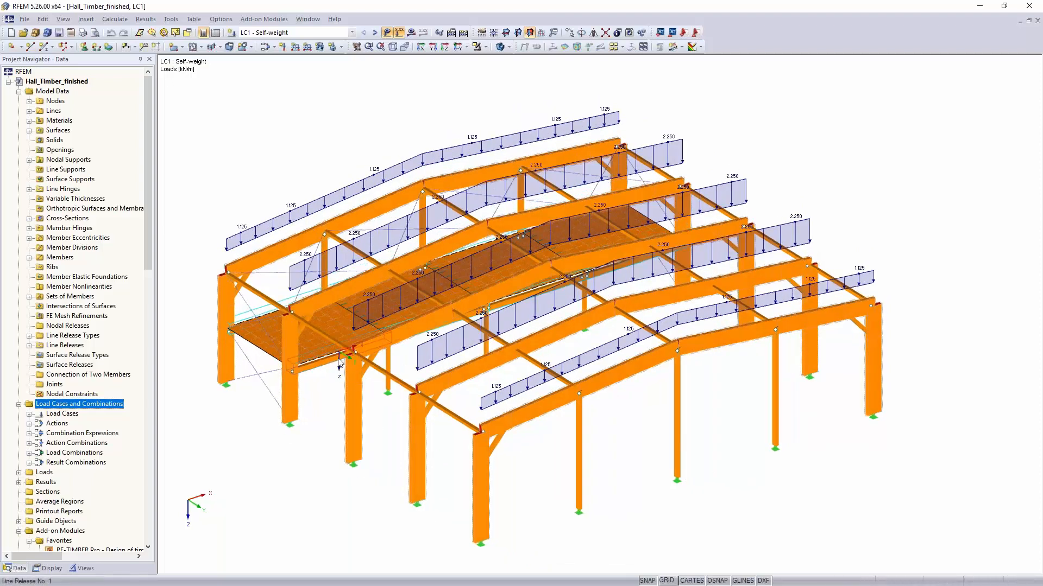
middle_drag(334, 435, 311, 294)
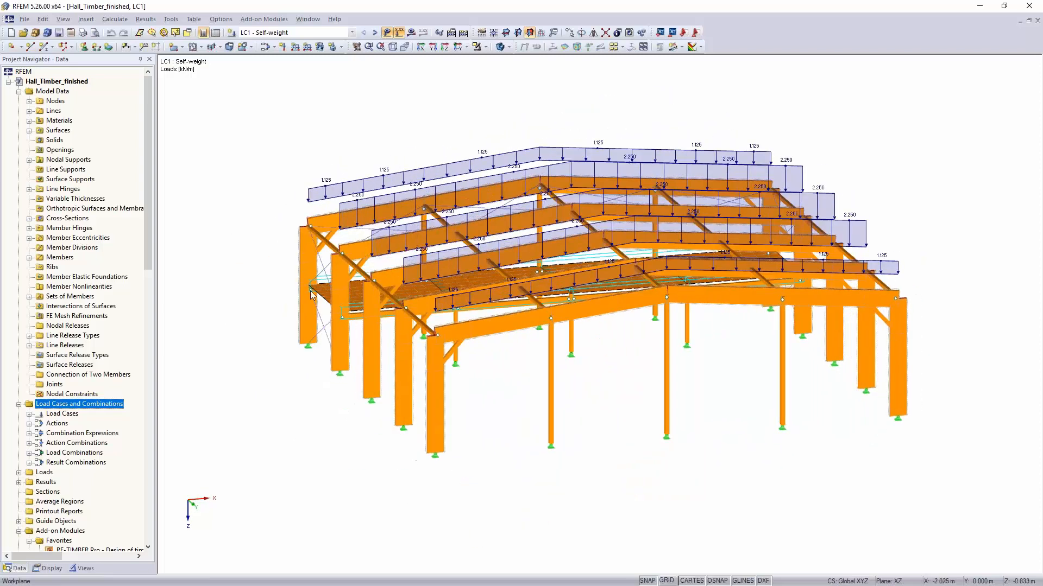
click(274, 33)
scroll(275, 33, down, 5)
scroll(269, 108, down, 7)
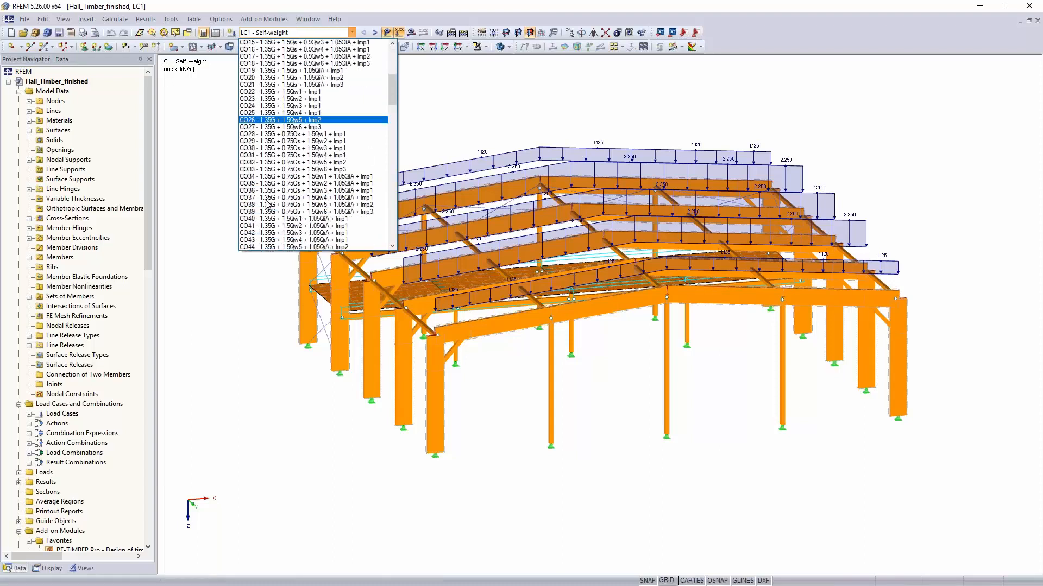
scroll(267, 202, down, 9)
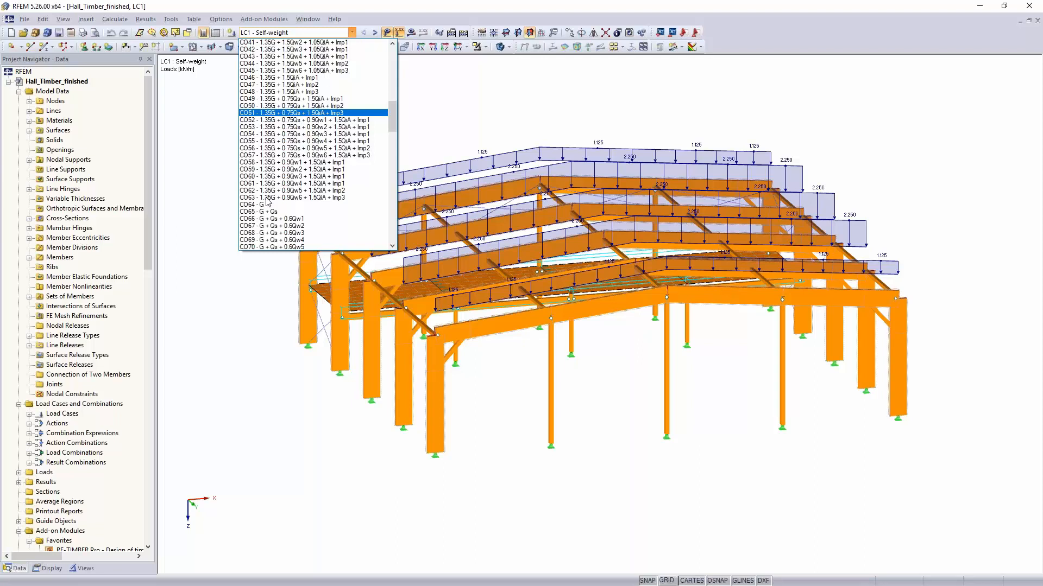
scroll(267, 202, down, 9)
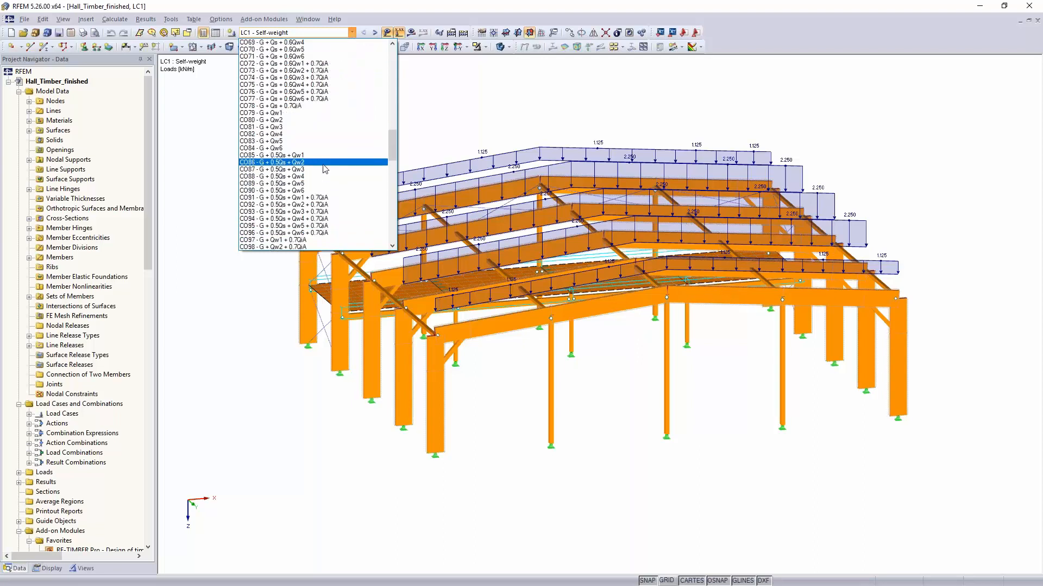
scroll(267, 179, down, 9)
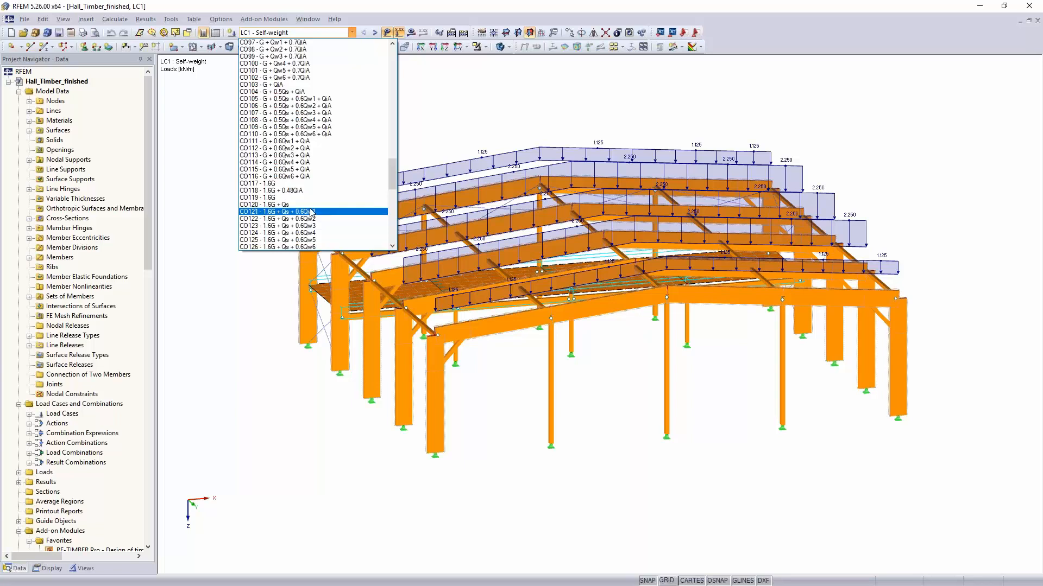
click(502, 109)
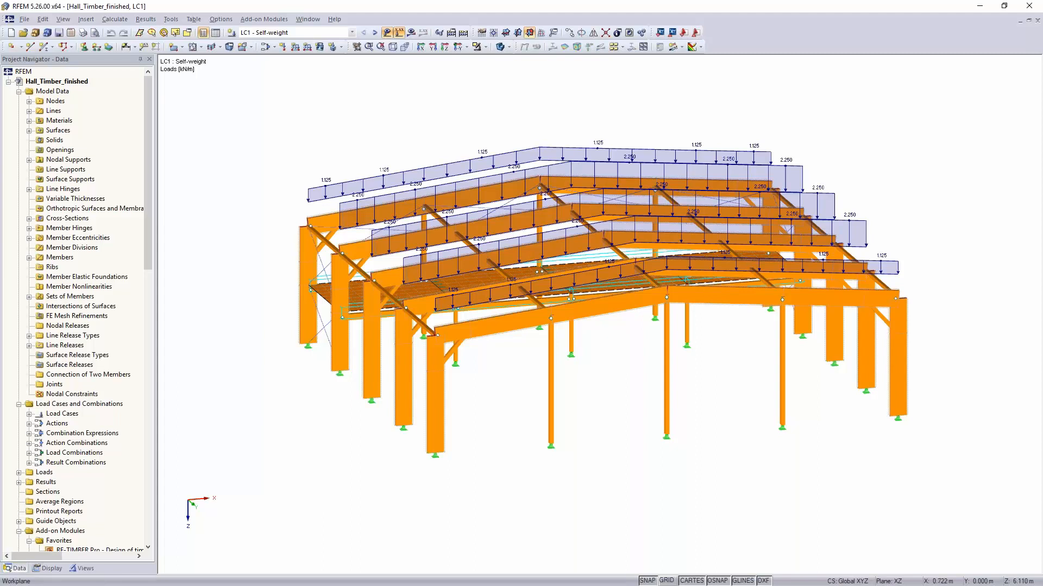
Isolate the hall's middle frame with its roof load and view it in the Y-direction.
middle_drag(320, 467, 574, 453)
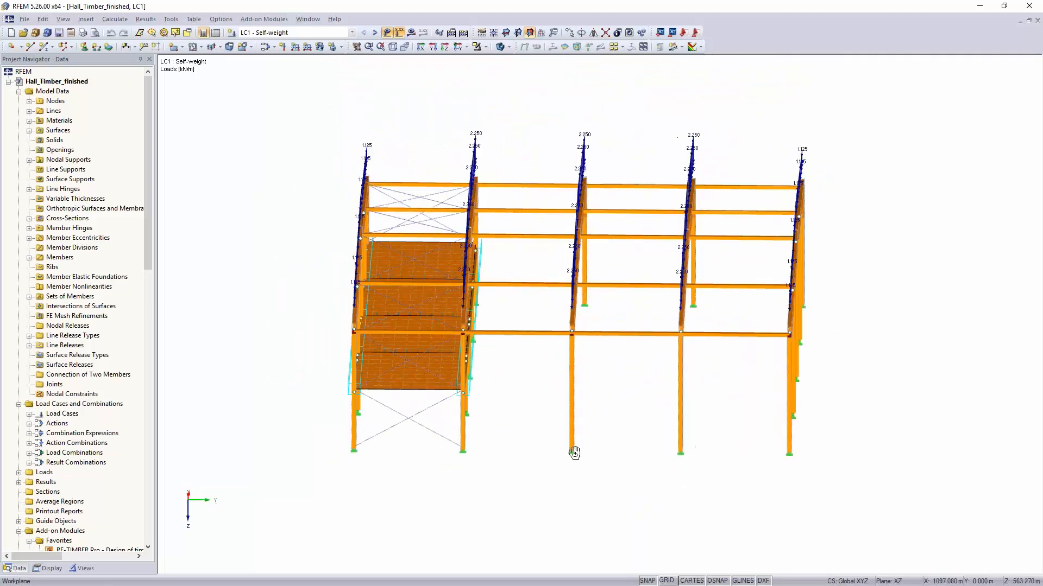
drag(521, 124, 622, 511)
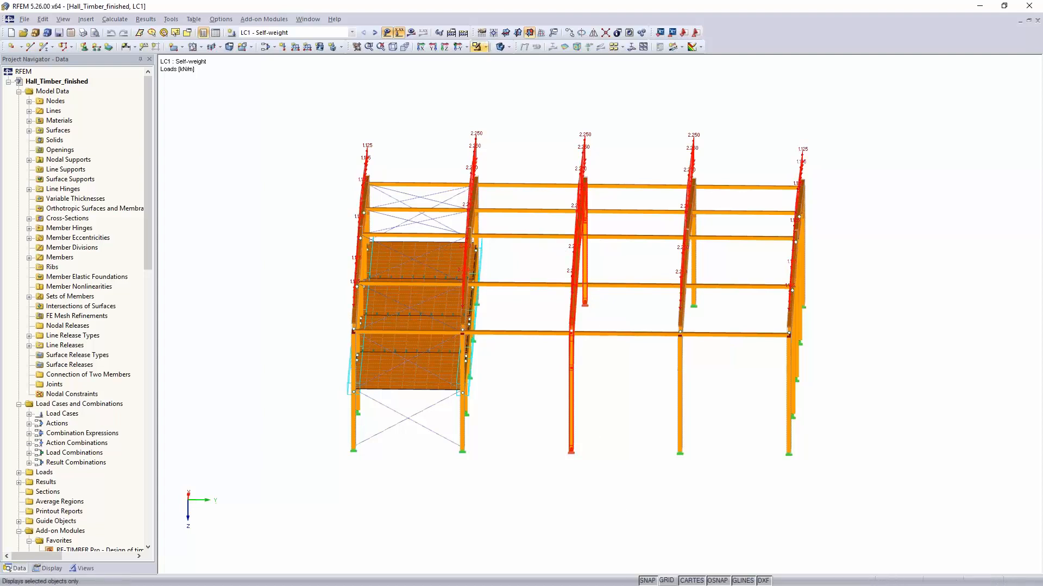
click(486, 48)
click(507, 63)
click(432, 48)
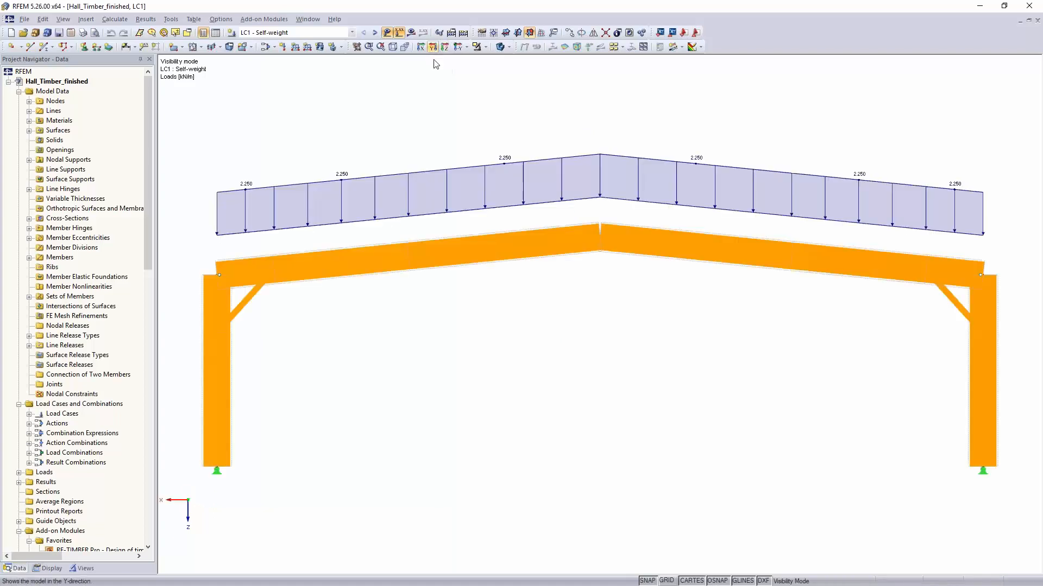
scroll(568, 326, down, 3)
middle_drag(568, 326, 541, 268)
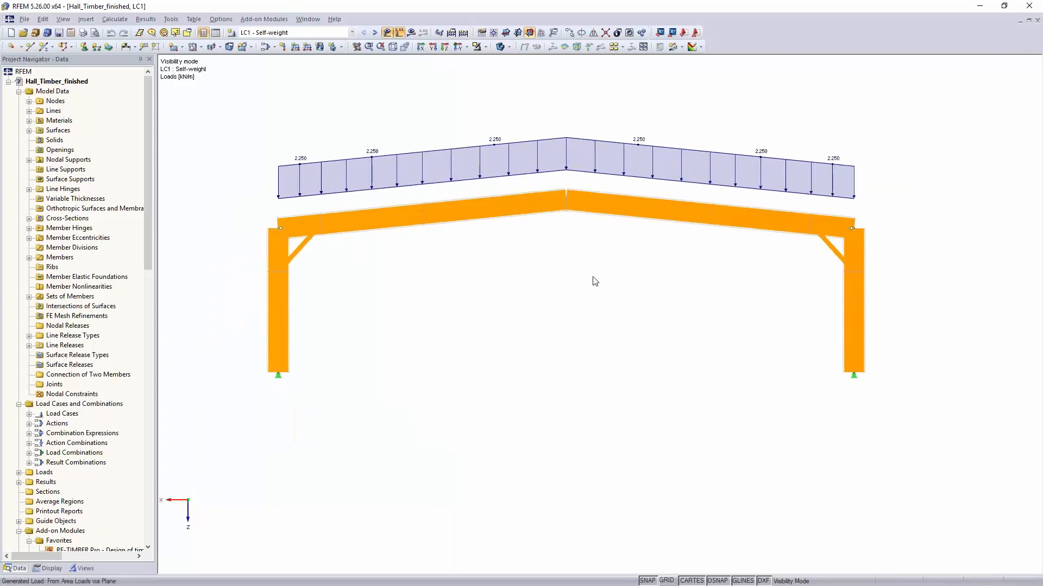
Display the loads of load combination CO117 (1.6G) on the isolated frame.
click(304, 33)
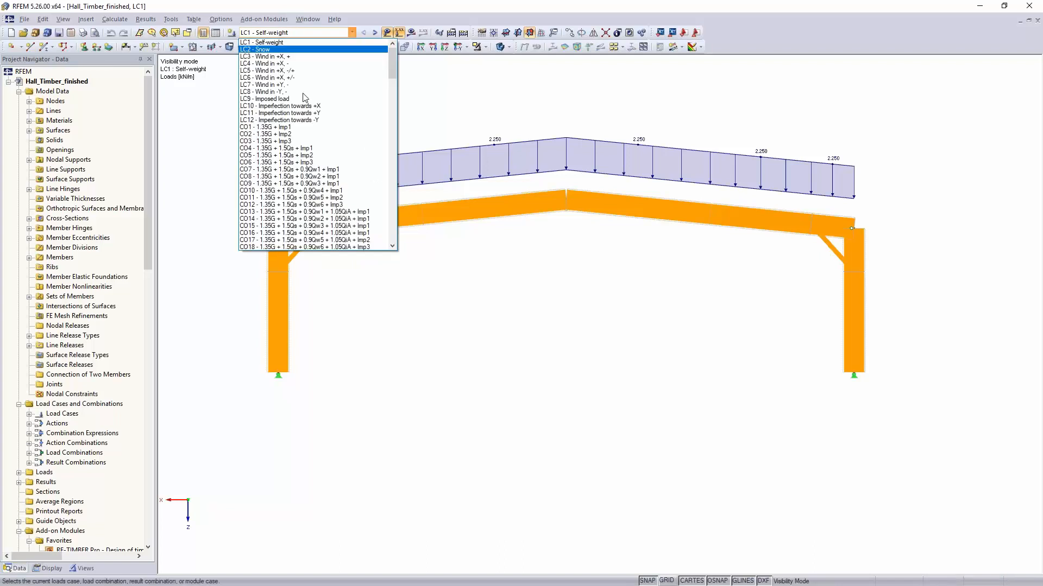
scroll(304, 98, down, 12)
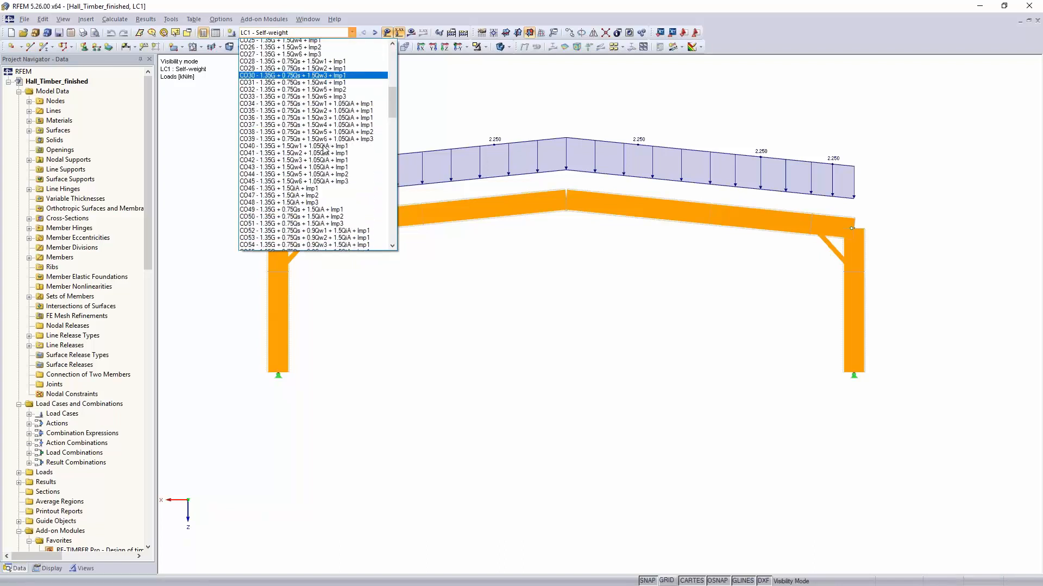
scroll(325, 149, down, 12)
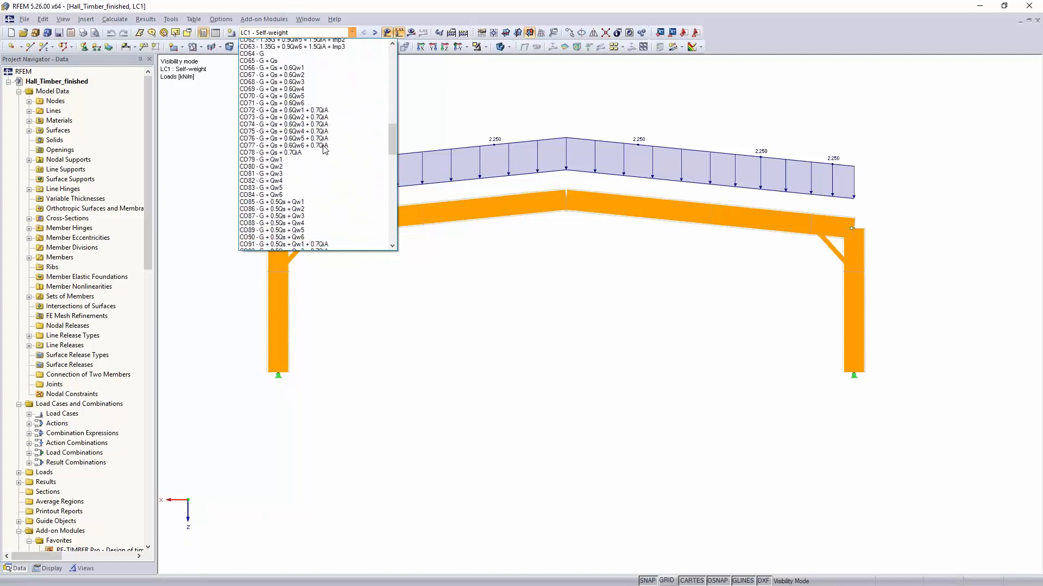
scroll(324, 148, down, 11)
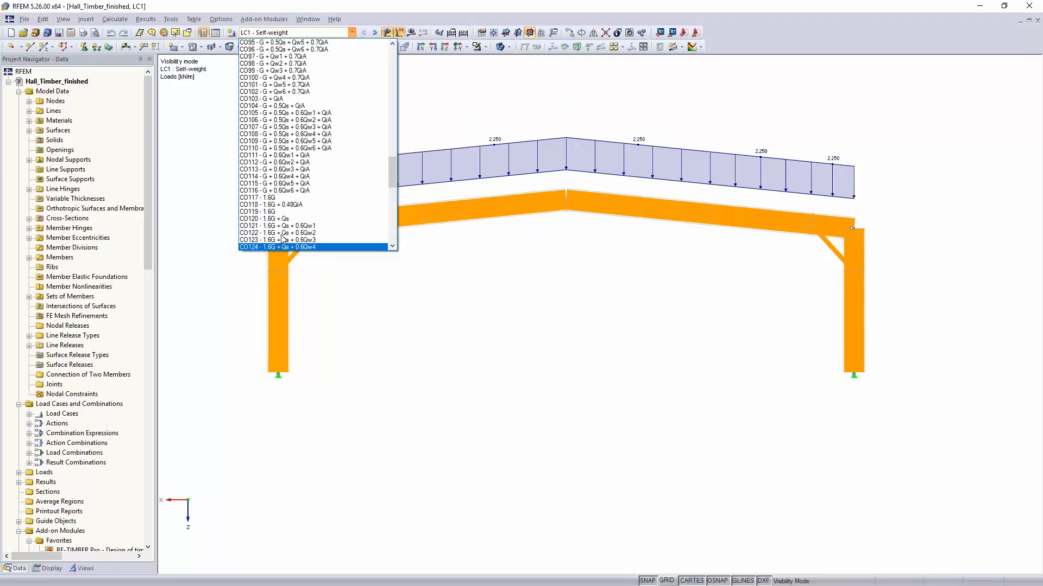
click(275, 198)
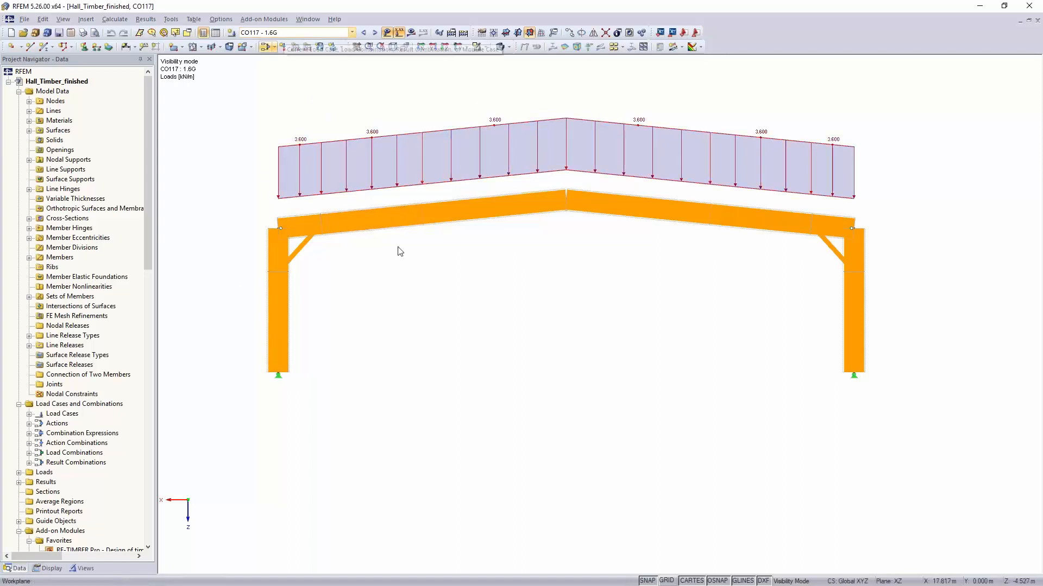
Turn off automatic creation of combinations in the model's general data and keep the existing ones as user-defined.
right_click(61, 91)
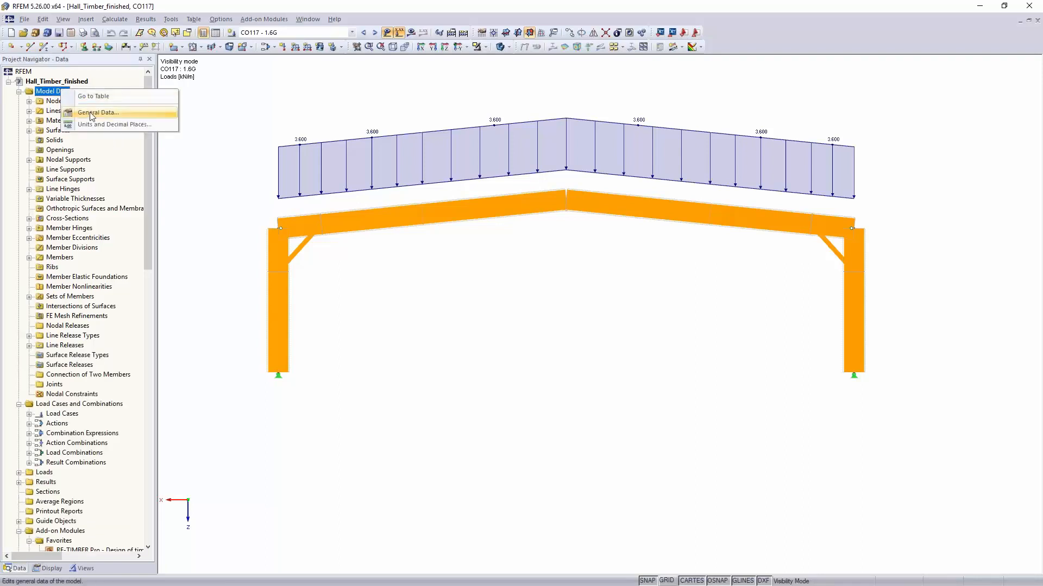
click(92, 113)
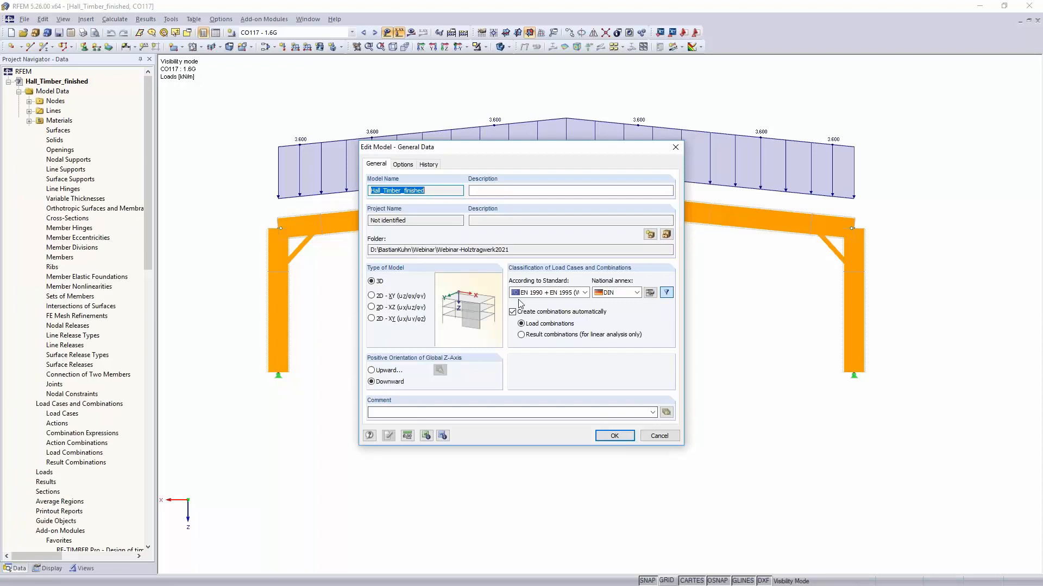
click(555, 316)
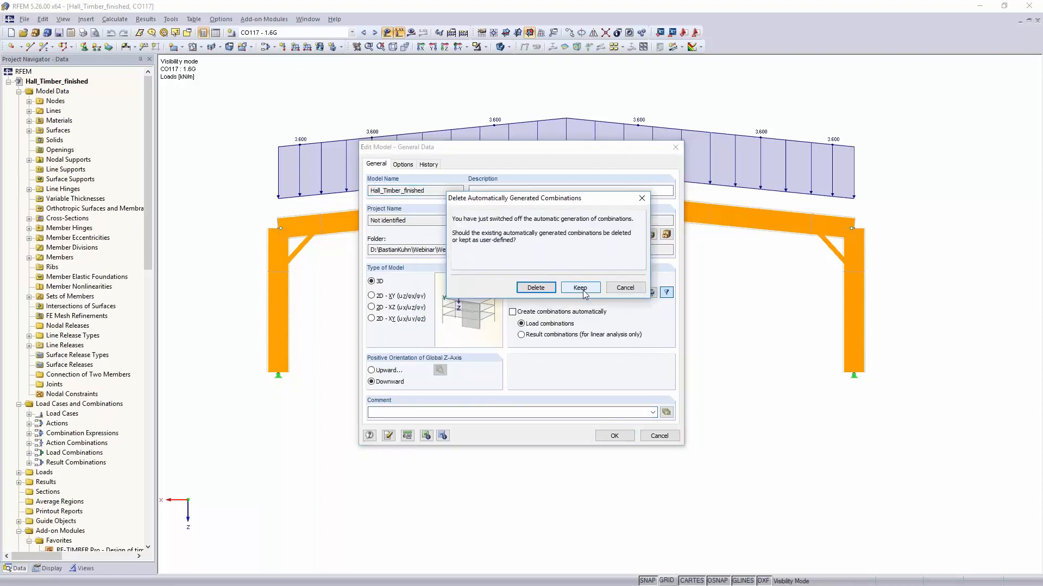
click(582, 289)
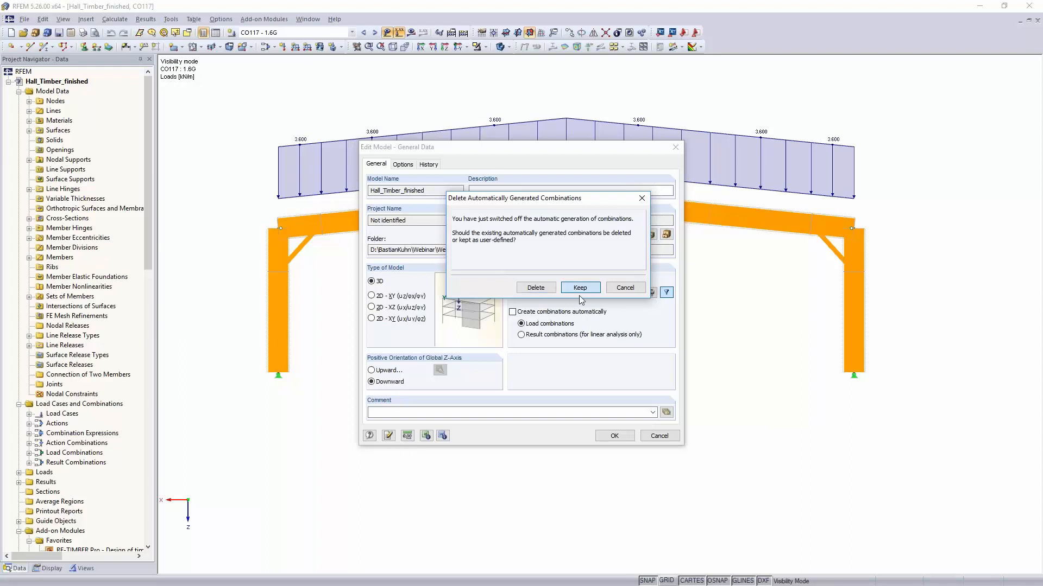
click(613, 440)
Copy load combination CO117 to a new load combination no. 172 with the description NL.
scroll(91, 341, down, 8)
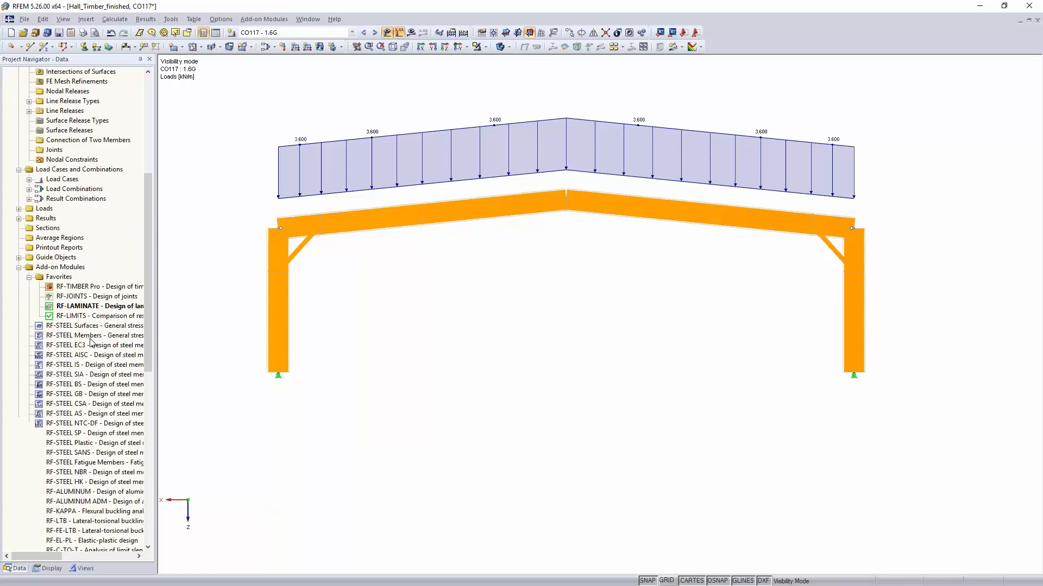
click(29, 189)
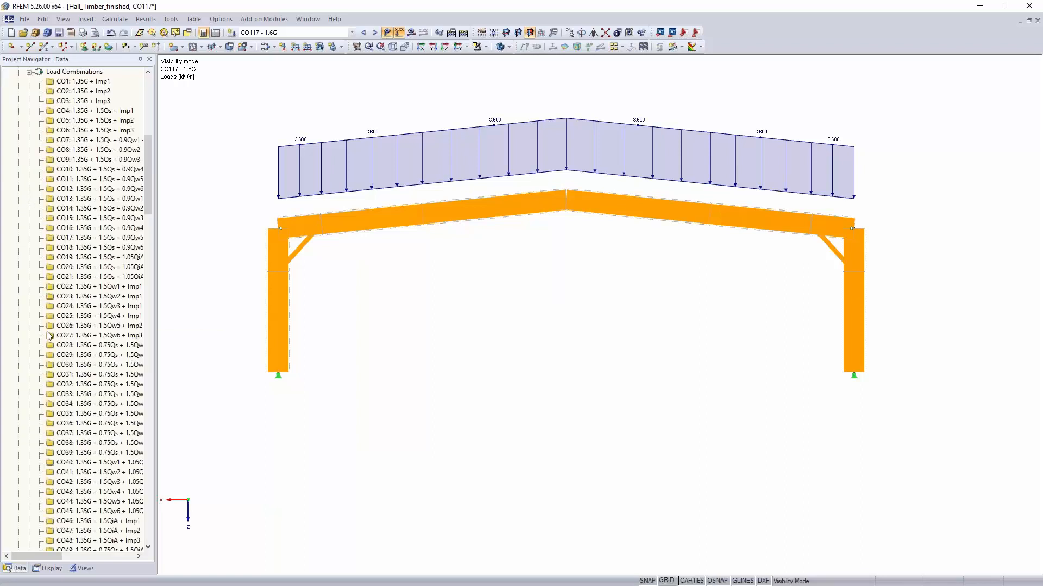
scroll(47, 334, down, 16)
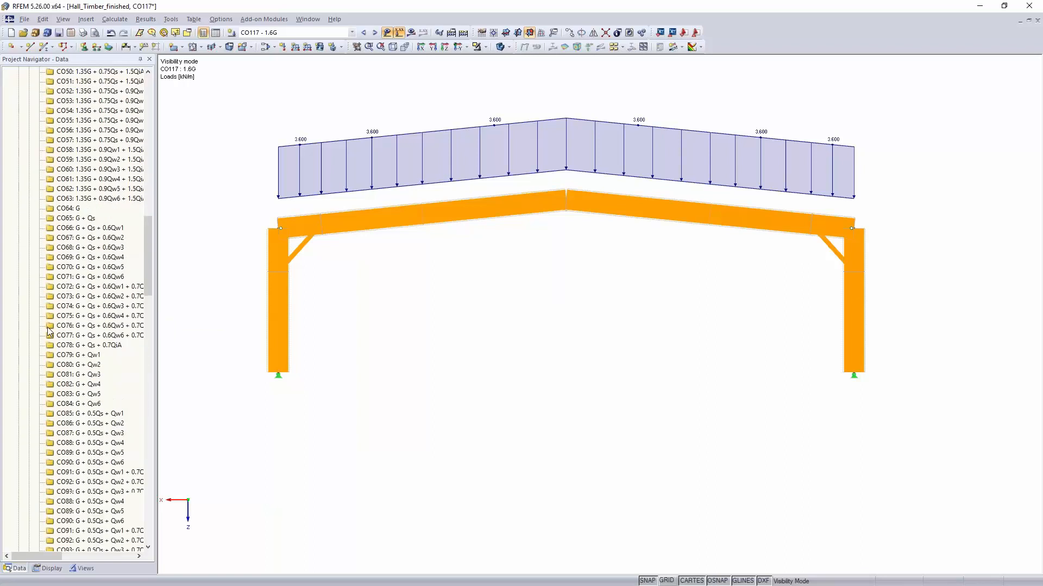
scroll(49, 331, down, 11)
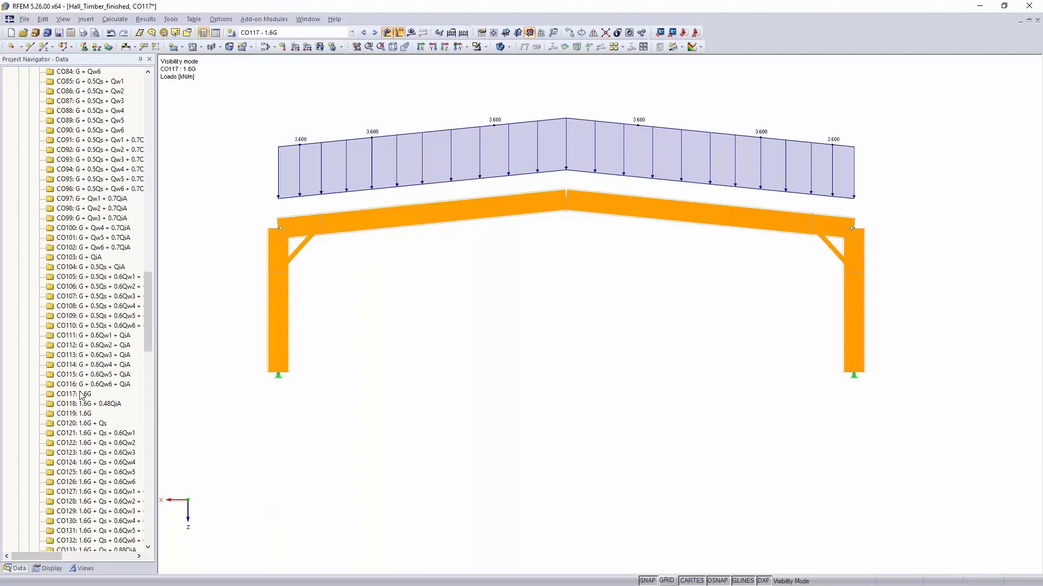
right_click(81, 395)
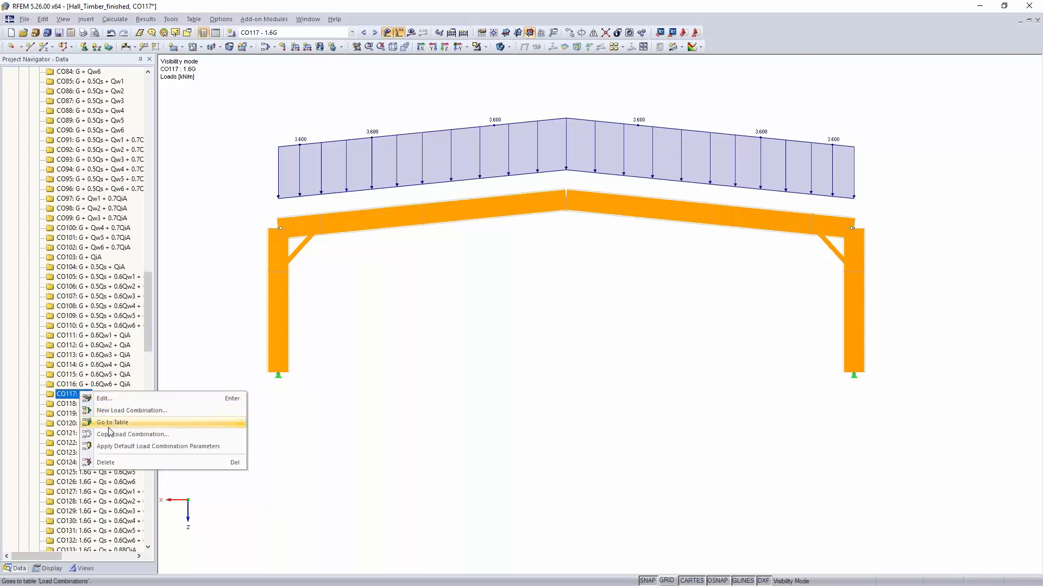
click(110, 434)
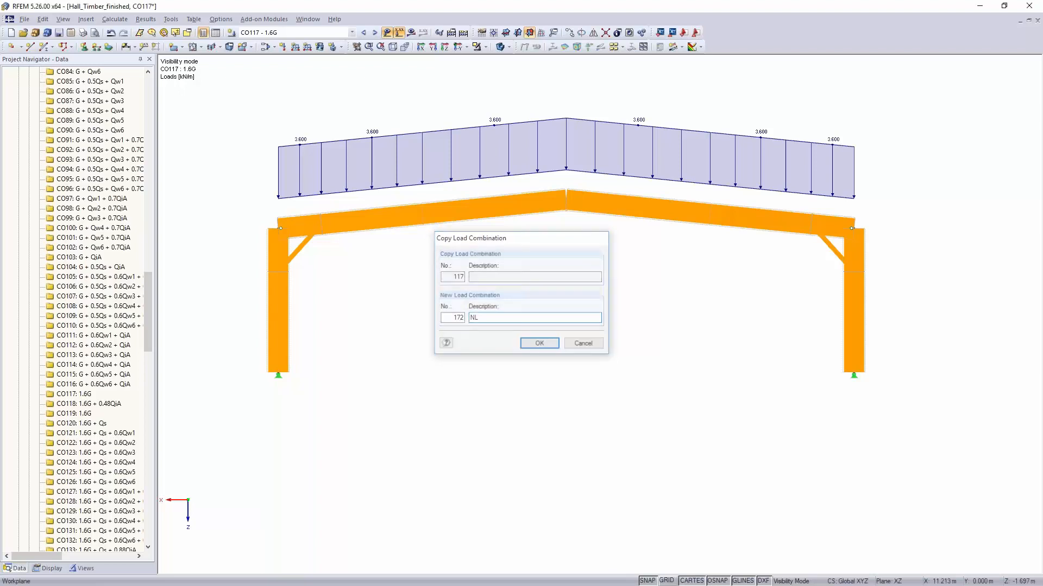
key(Return)
Edit load combination CO172 (NL) and set the factor of its self-weight load case LC1 to 1.00.
scroll(79, 330, down, 15)
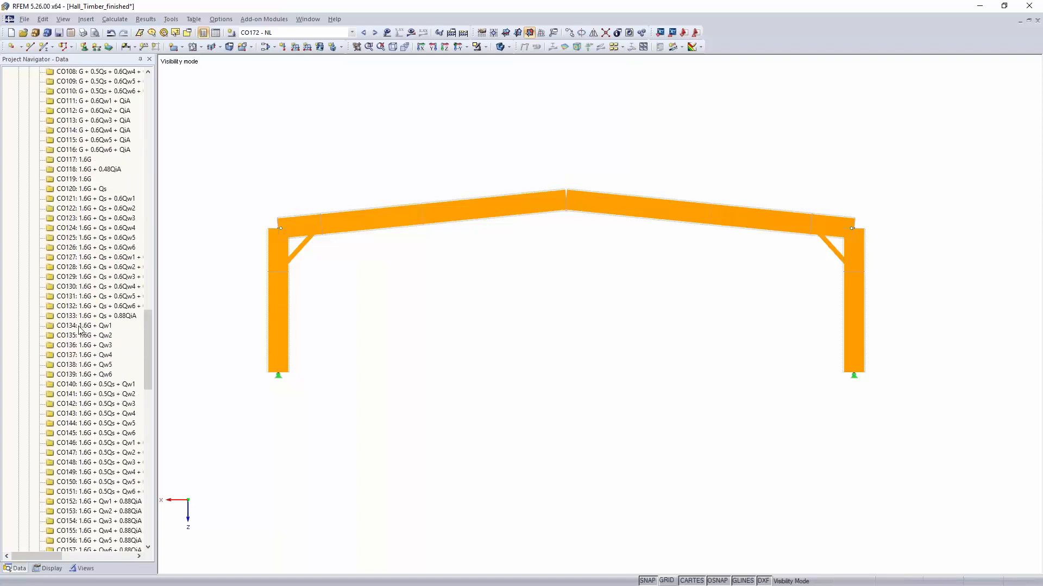
click(74, 365)
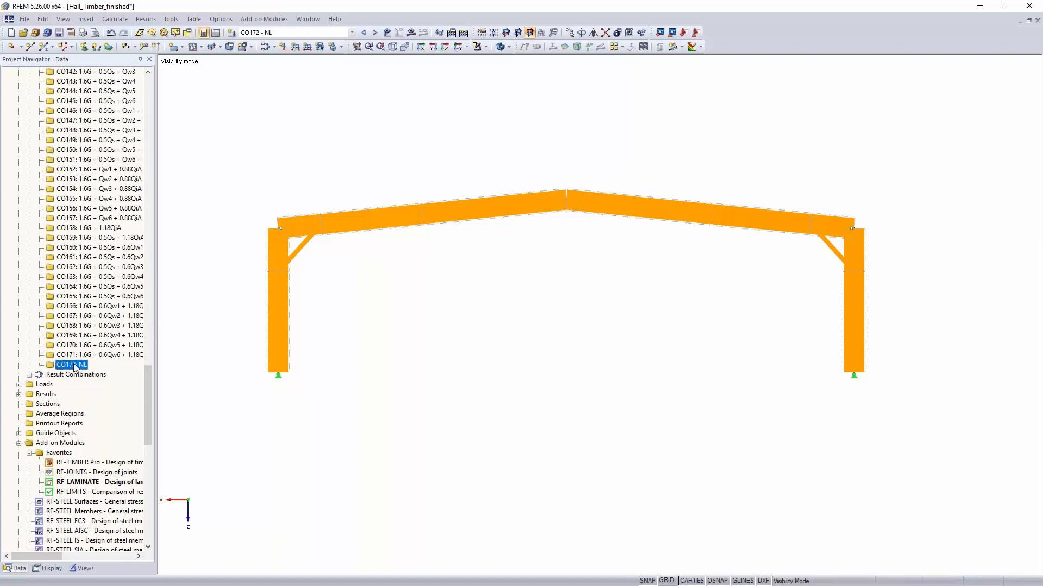
right_click(74, 365)
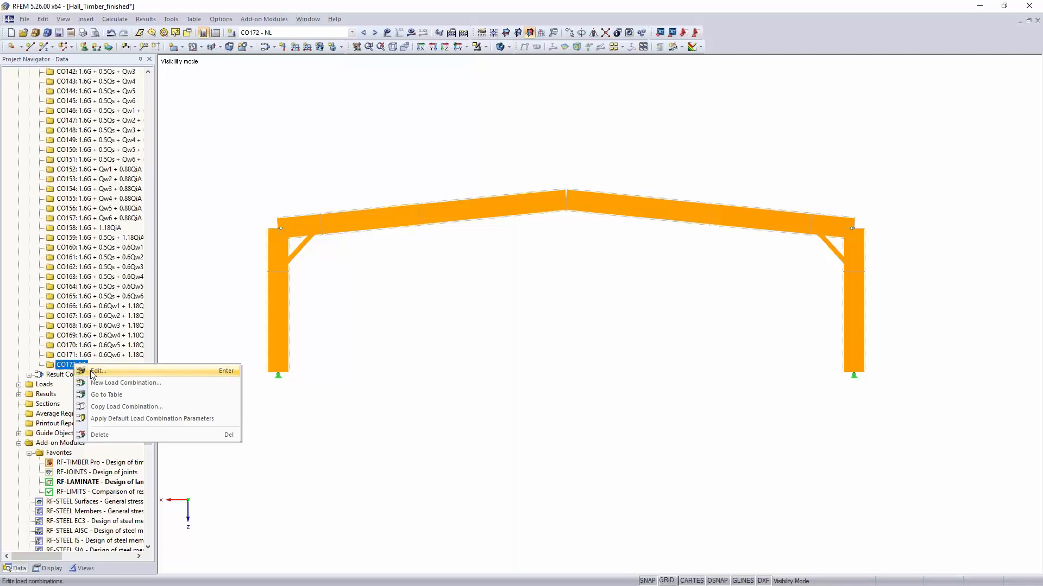
click(355, 359)
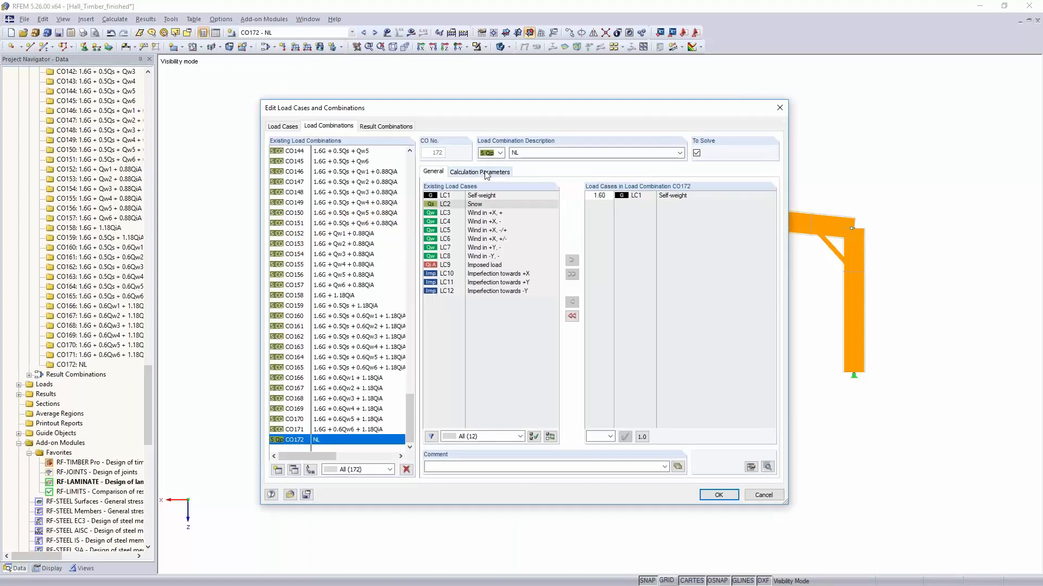
click(597, 195)
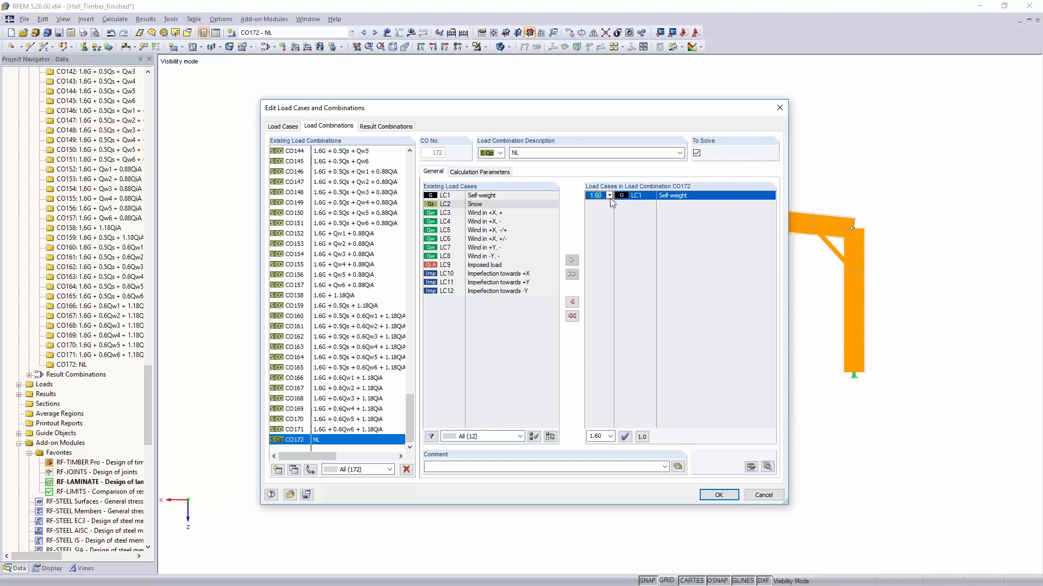
click(609, 196)
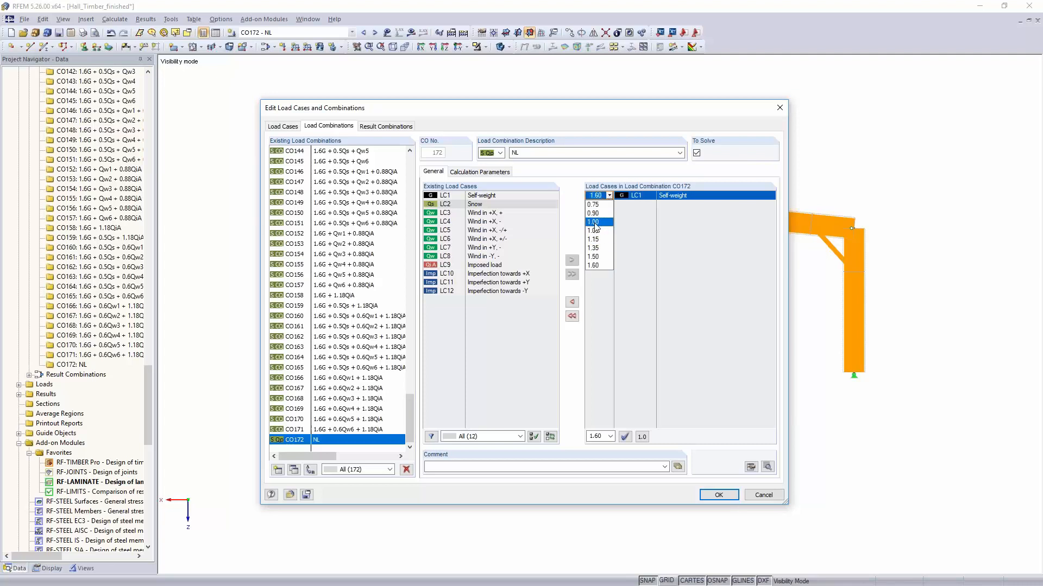
click(597, 221)
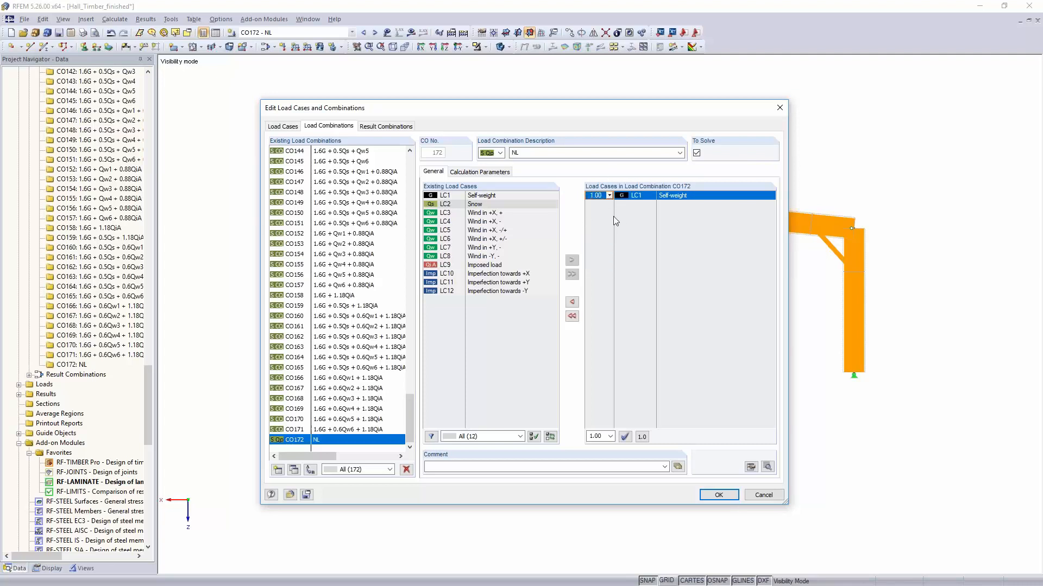
Activate stiffness modification in CO172's calculation parameters and multiply all material stiffnesses (E, G) by a factor of 0.625.
click(491, 172)
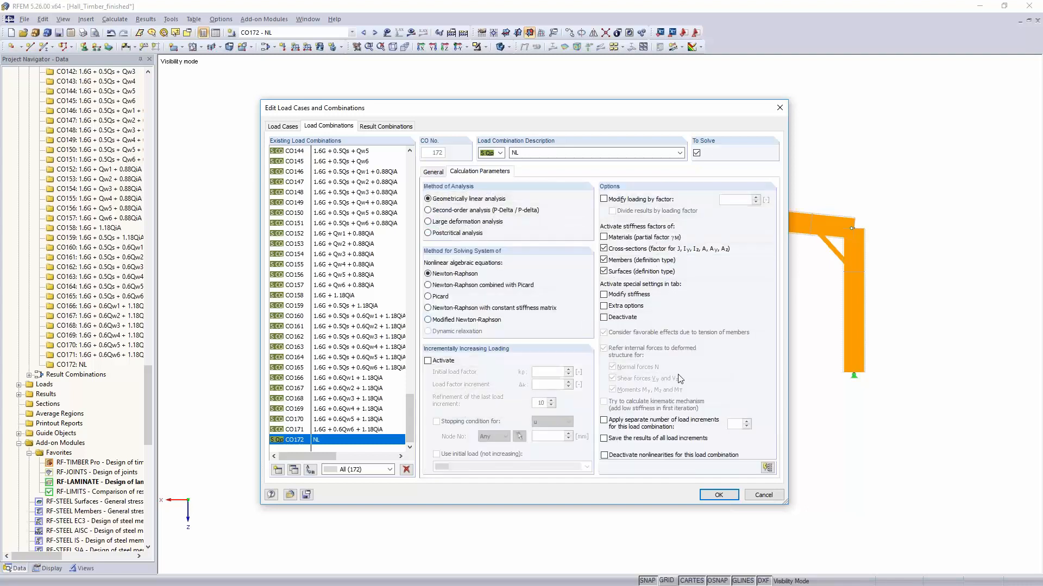
click(604, 295)
click(537, 172)
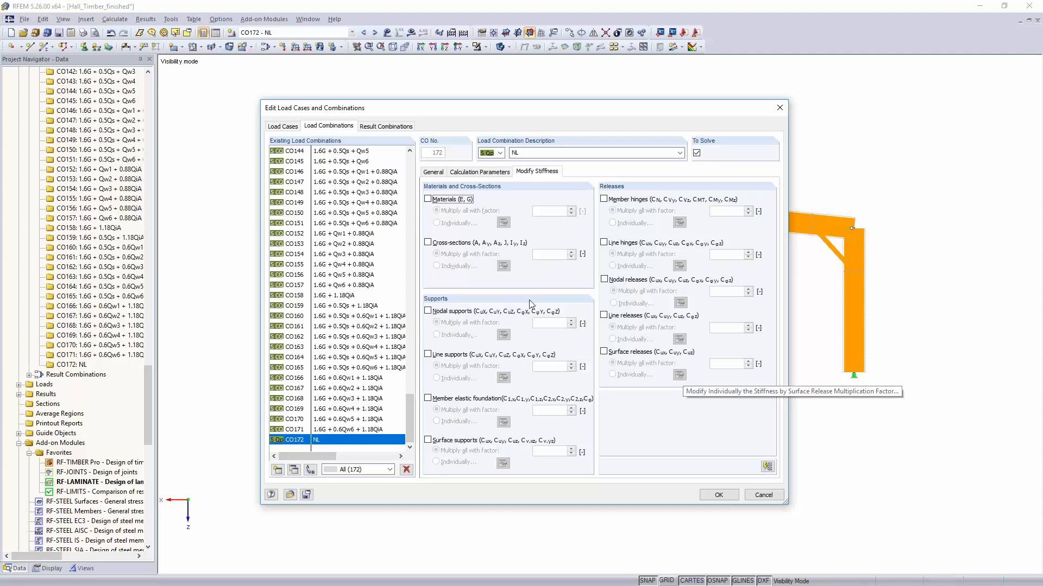
click(427, 200)
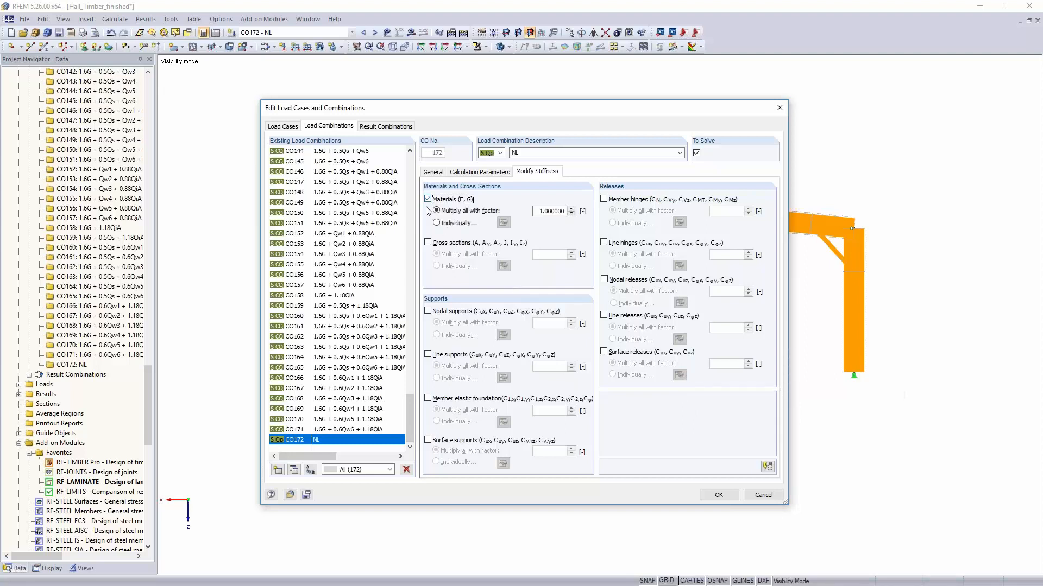
double_click(539, 211)
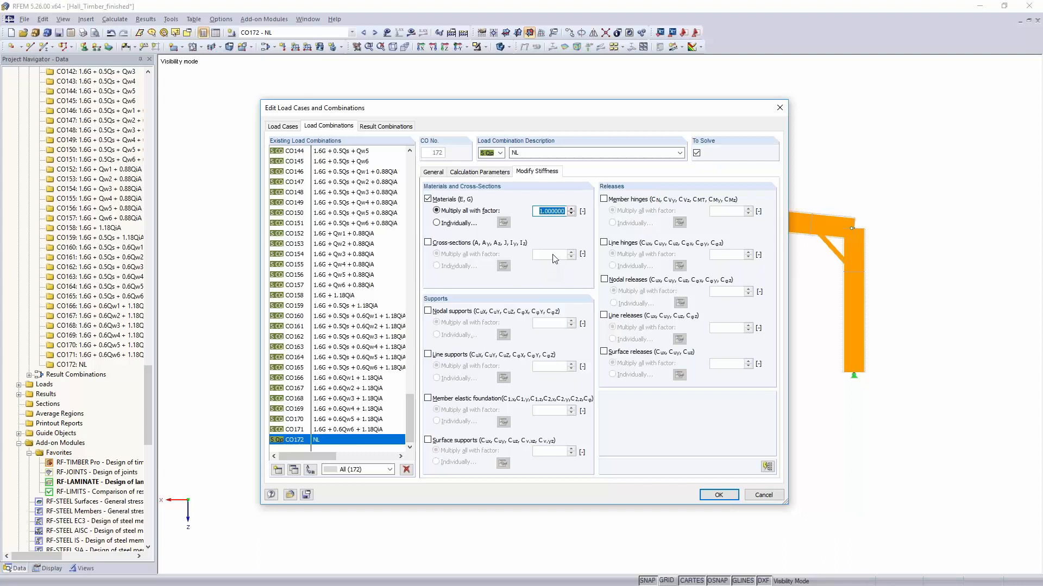
text(0,625)
click(725, 497)
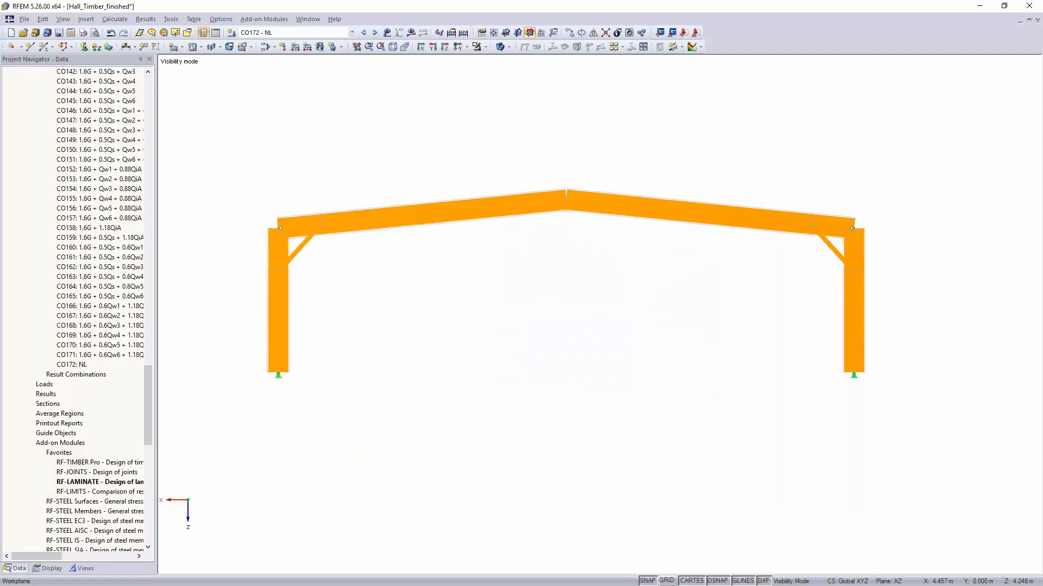
Open a second window of the hall model and tile both windows horizontally.
click(308, 19)
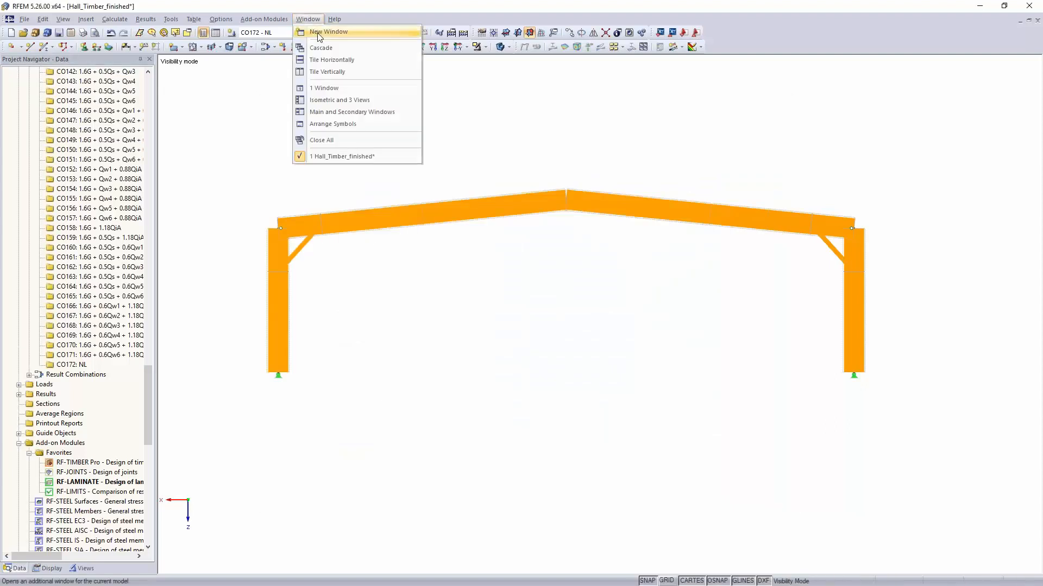
click(318, 34)
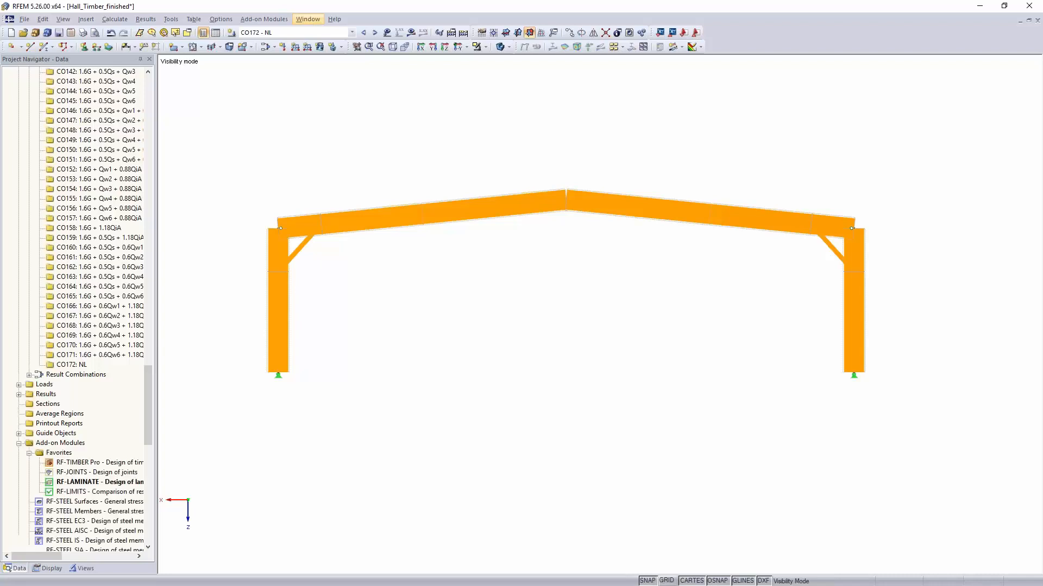
click(309, 20)
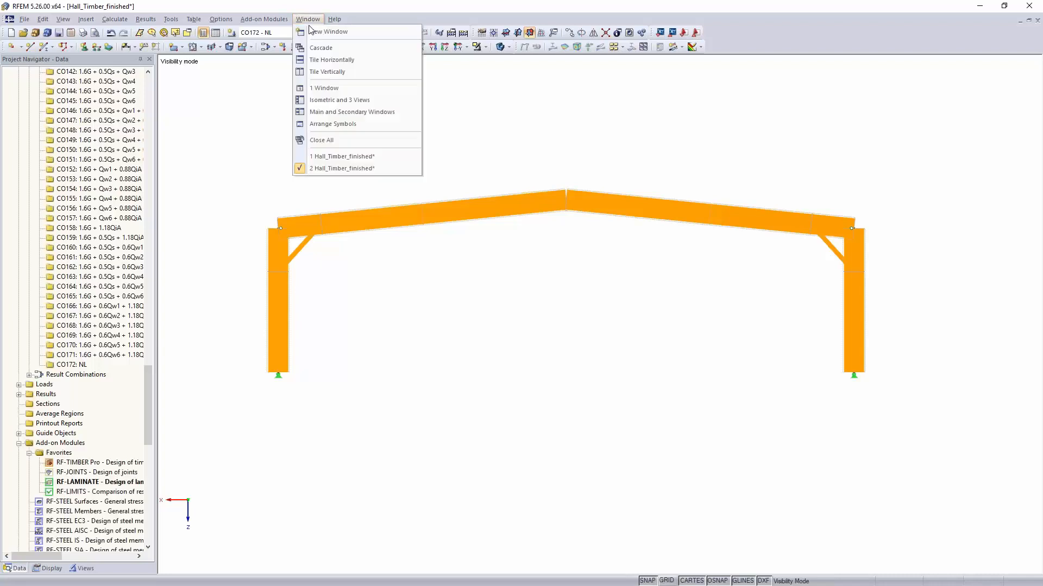
click(333, 61)
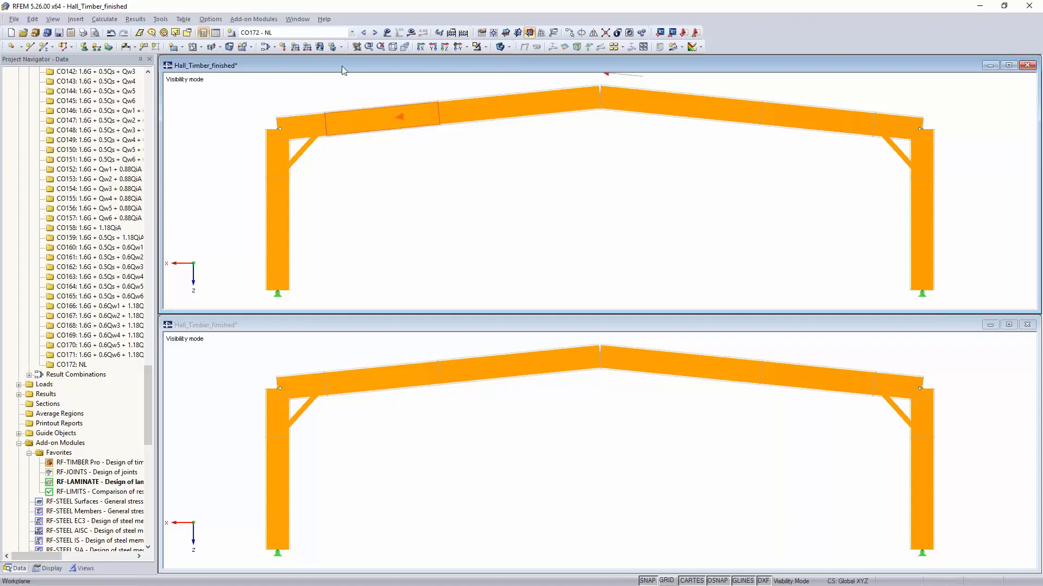
Set load combination CO117 (1.6G) as current in the first window and calculate its results.
click(352, 32)
scroll(339, 174, up, 5)
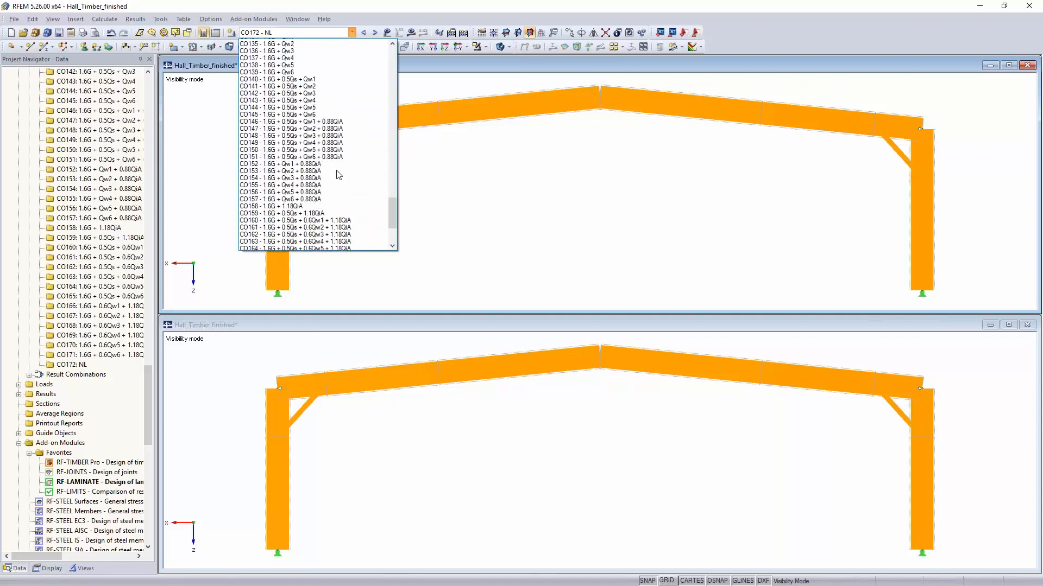
scroll(339, 174, up, 9)
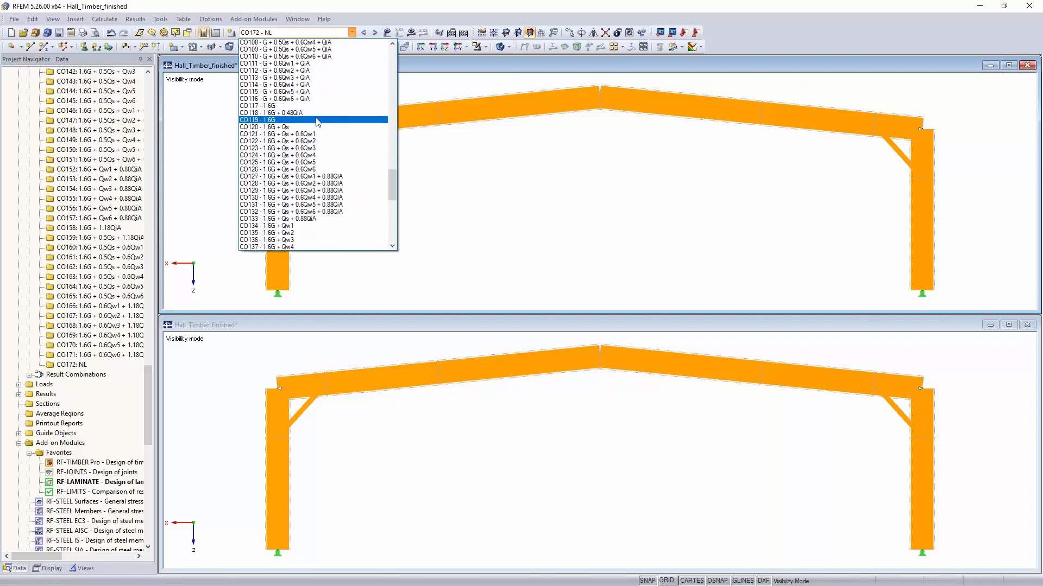
click(315, 106)
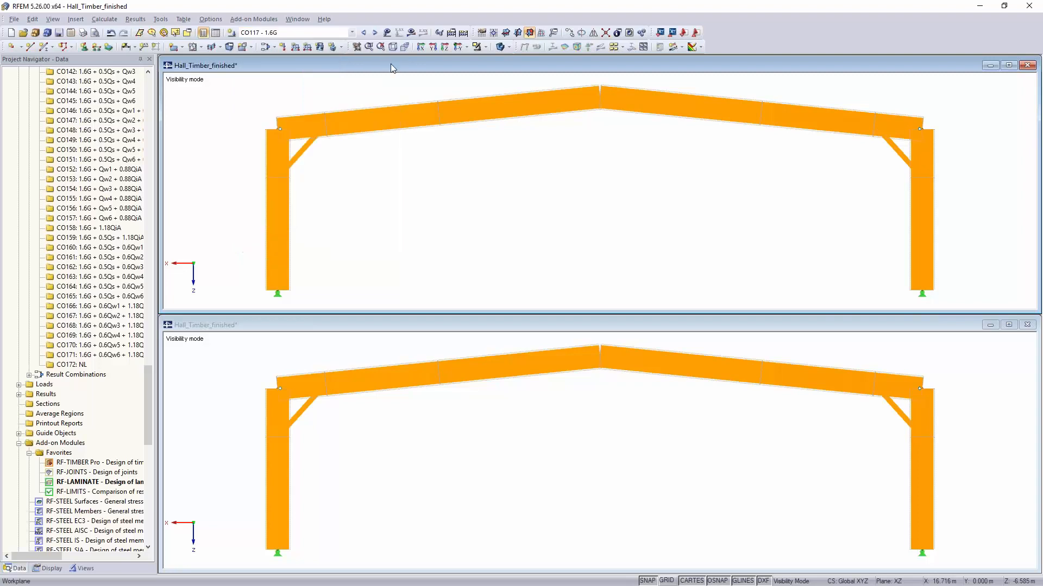
click(409, 34)
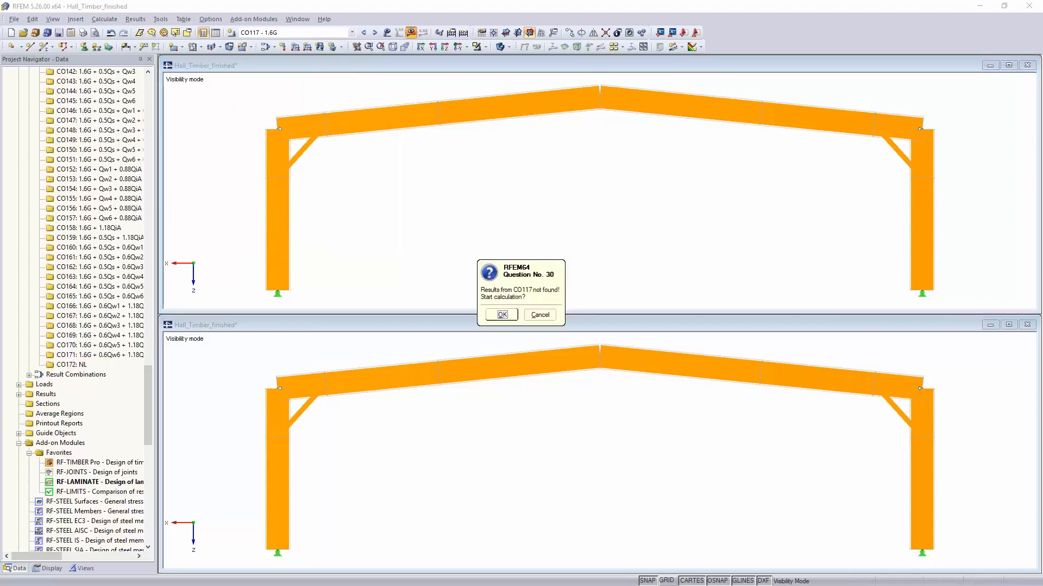
click(502, 315)
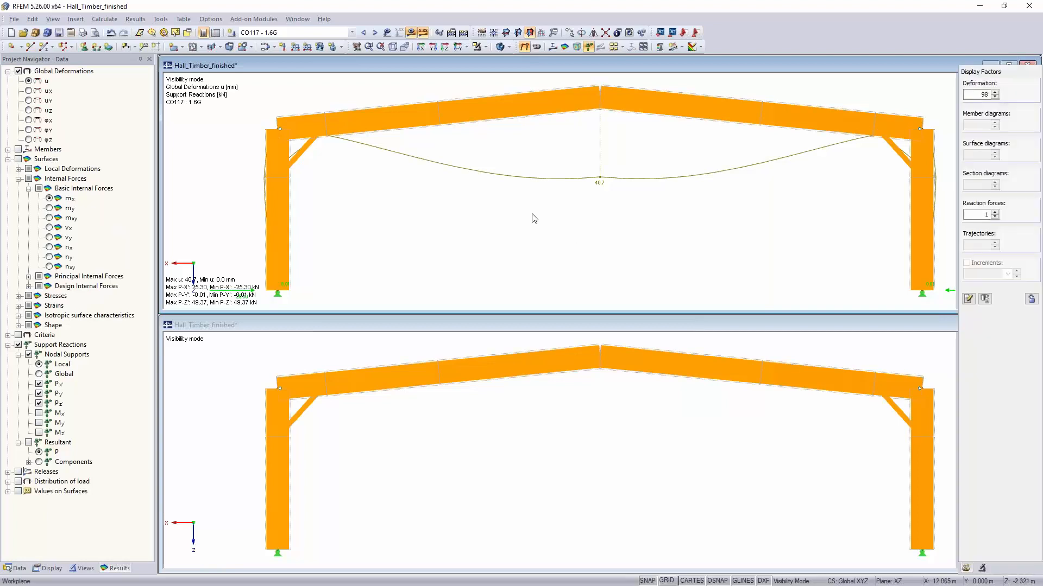
Display CO117's loads together with its deformations and fit the frame with its support reactions in the window.
scroll(531, 216, down, 2)
middle_drag(530, 220, 519, 247)
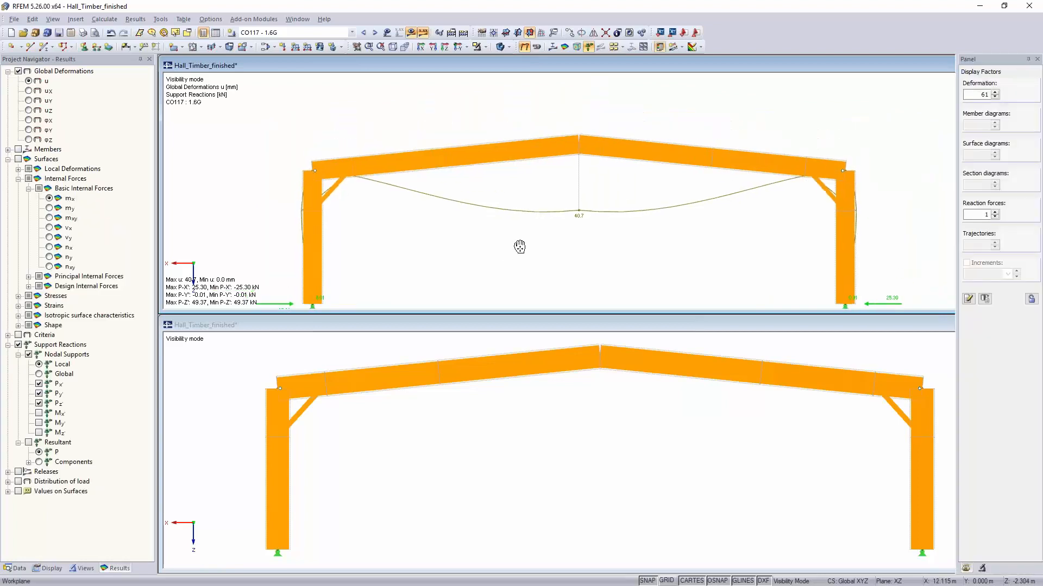
click(387, 32)
scroll(478, 208, down, 1)
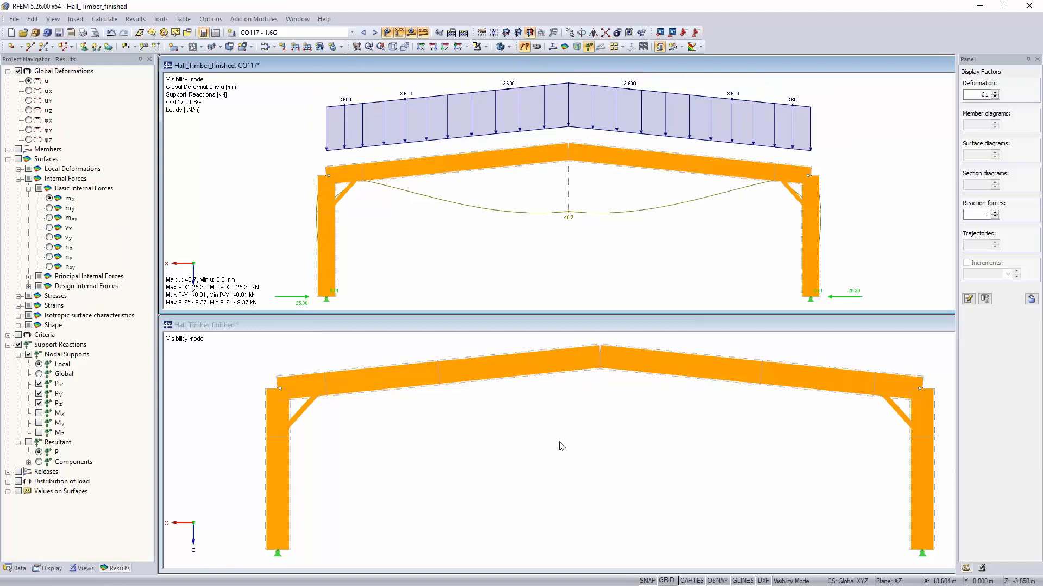
Display the loads of load combination CO172 (NL) in the second window and calculate its results for comparison.
scroll(561, 446, down, 5)
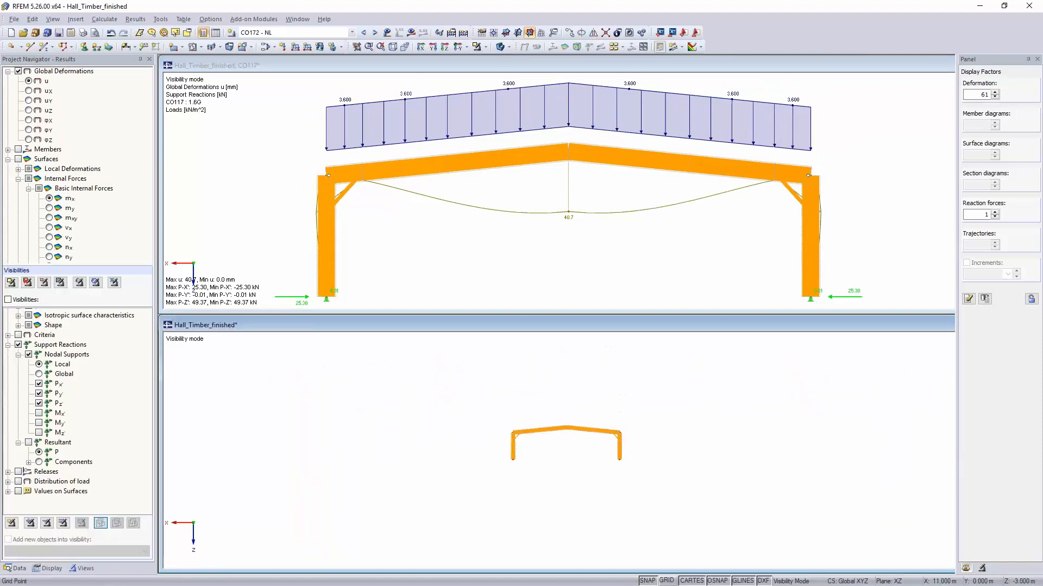
scroll(561, 444, up, 6)
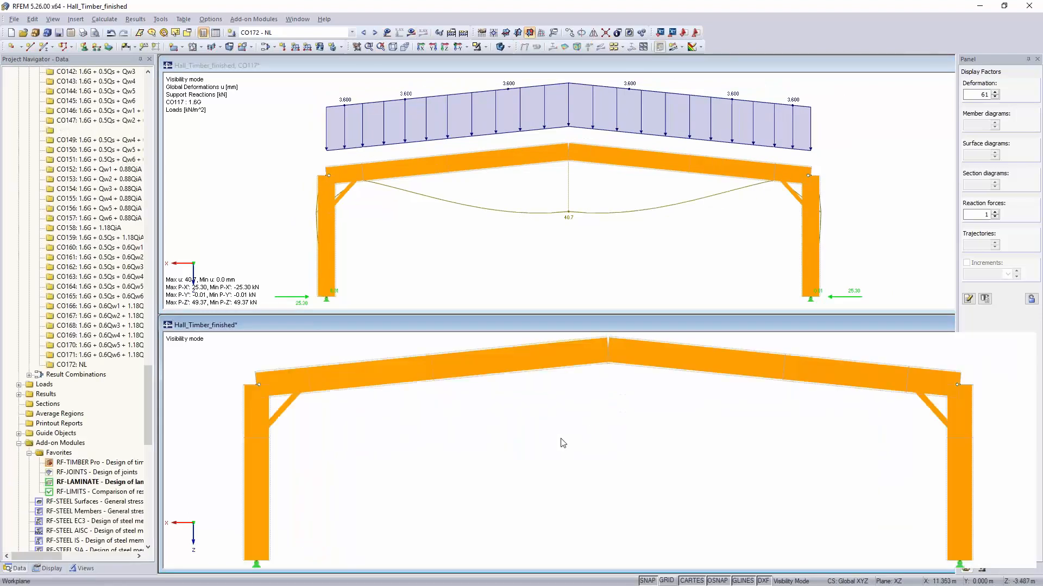
scroll(561, 442, down, 3)
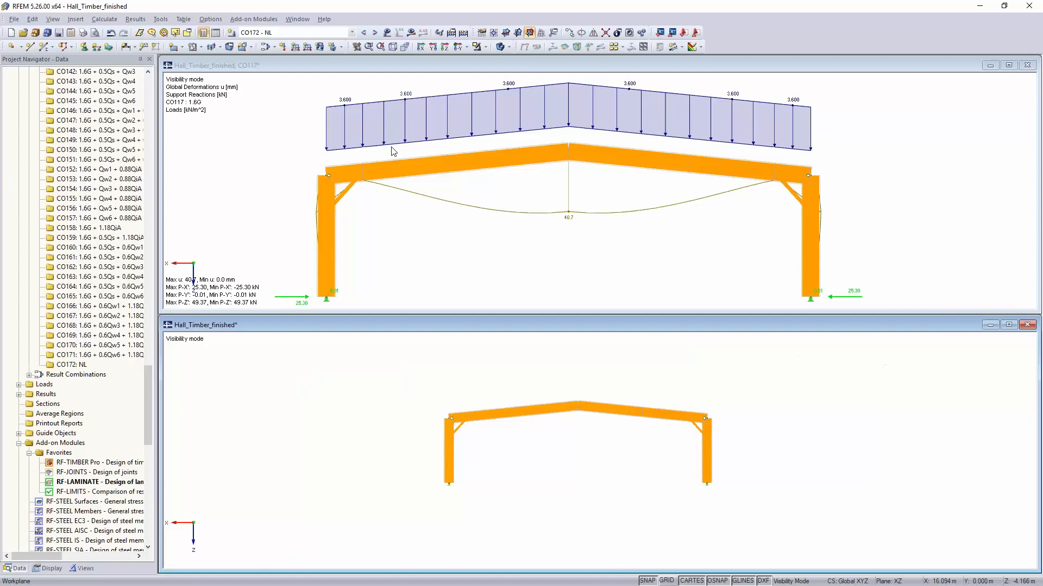
click(387, 32)
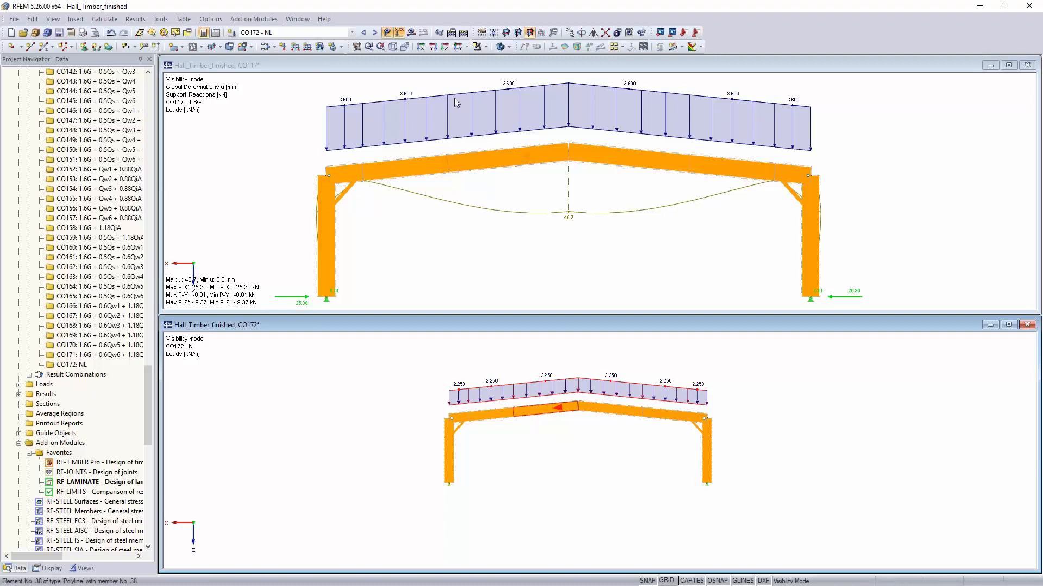
click(411, 32)
key(Return)
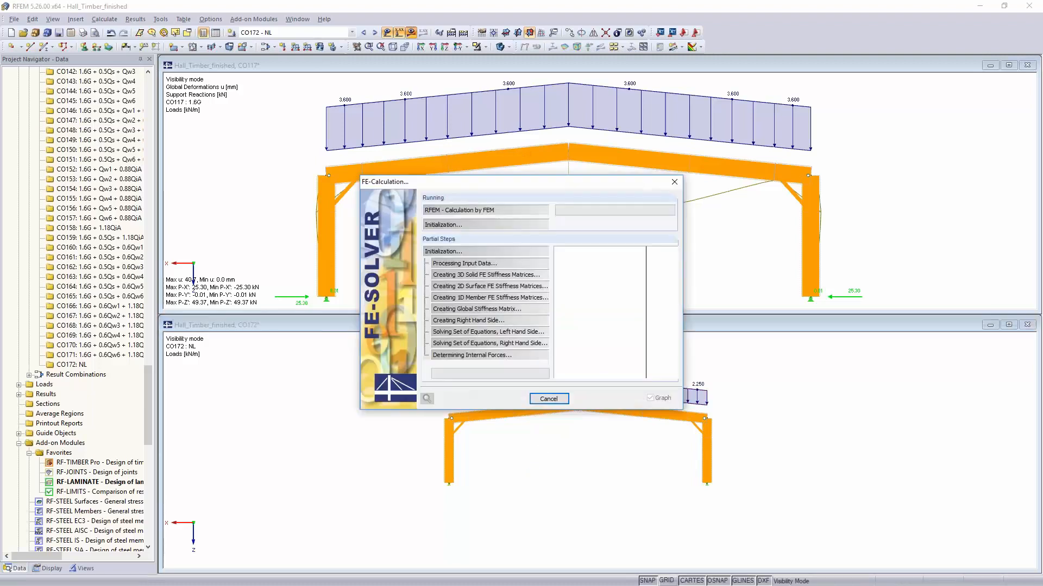
drag(499, 184, 189, 123)
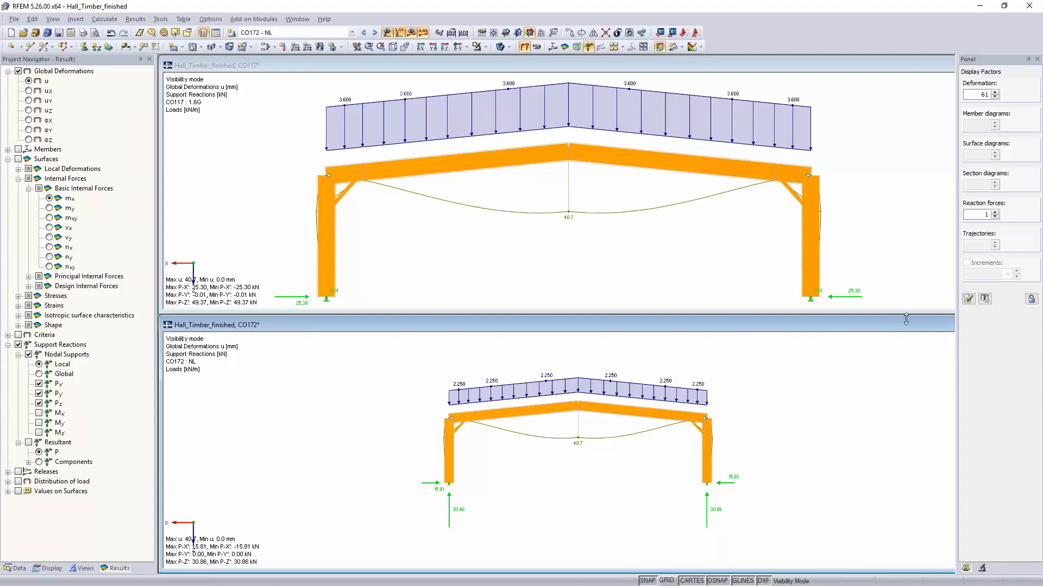
Close the CO172 window and maximize the remaining CO117 window.
double_click(846, 328)
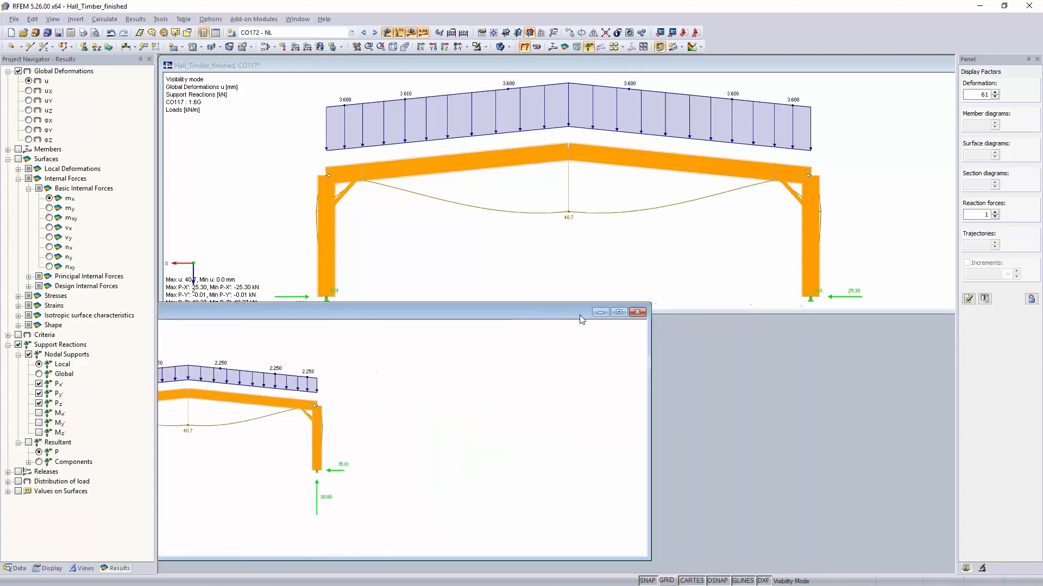
click(638, 314)
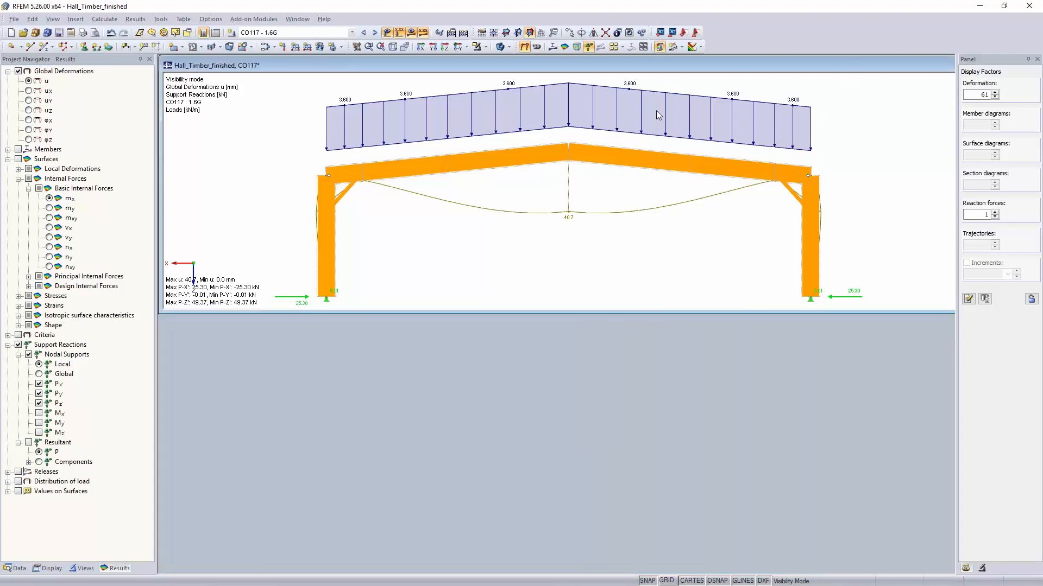
double_click(733, 65)
click(700, 139)
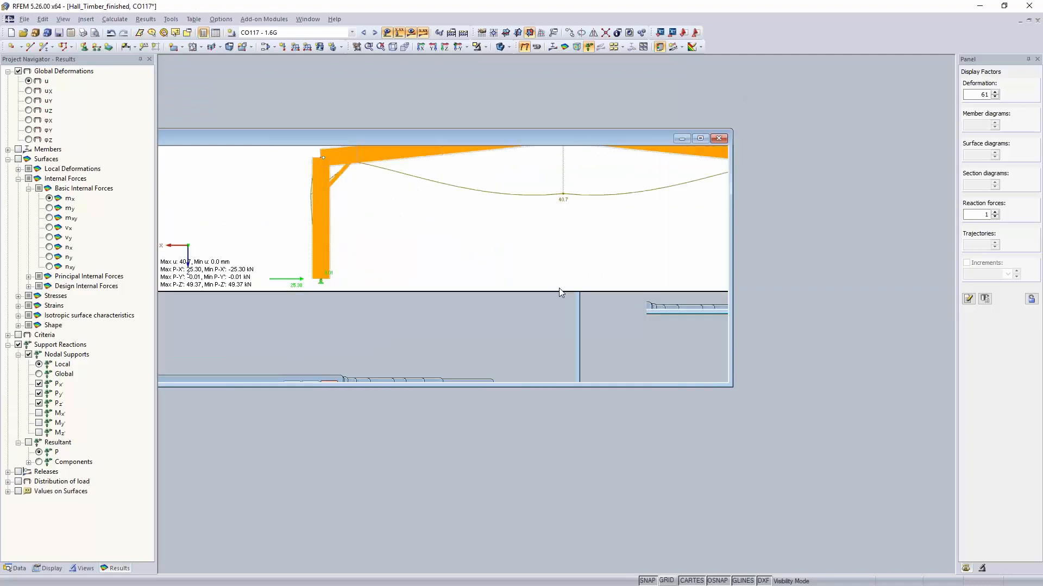
Cancel the visibility mode to show the whole hall with the CO117 results in a three-dimensional view.
middle_drag(604, 298, 489, 400)
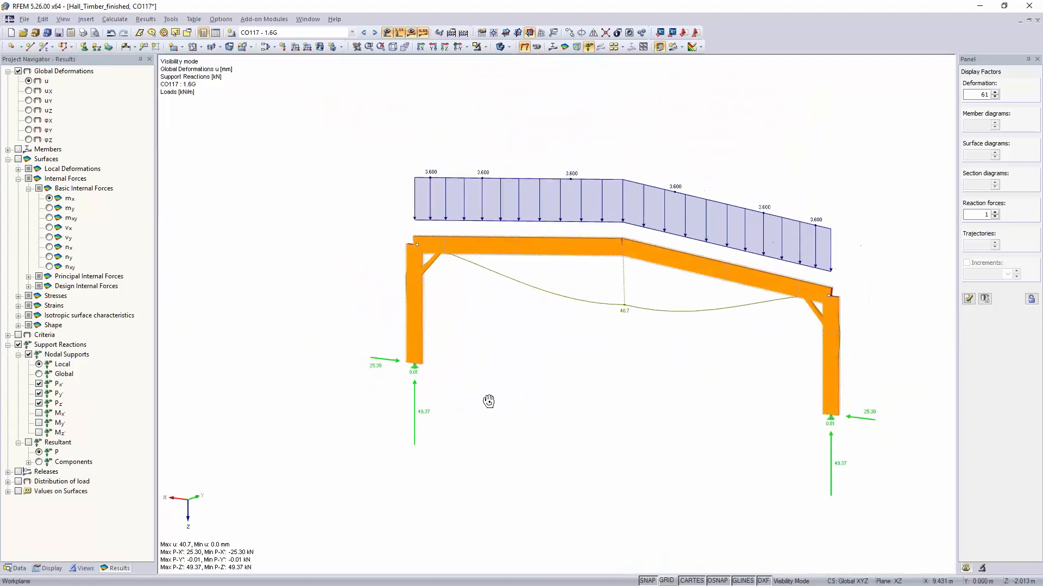
click(487, 48)
click(505, 140)
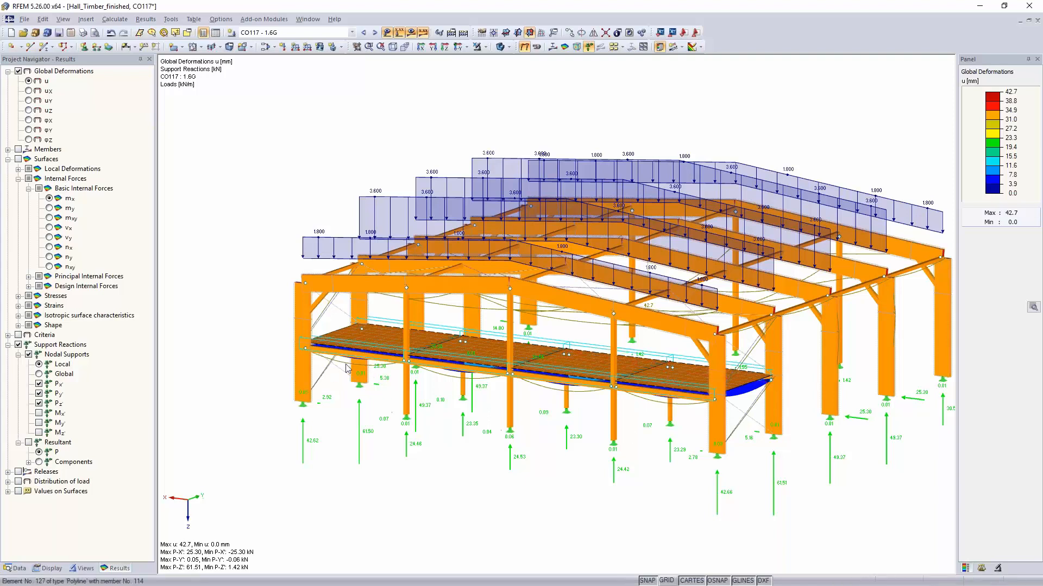
ctrl+middle_drag(448, 474, 494, 481)
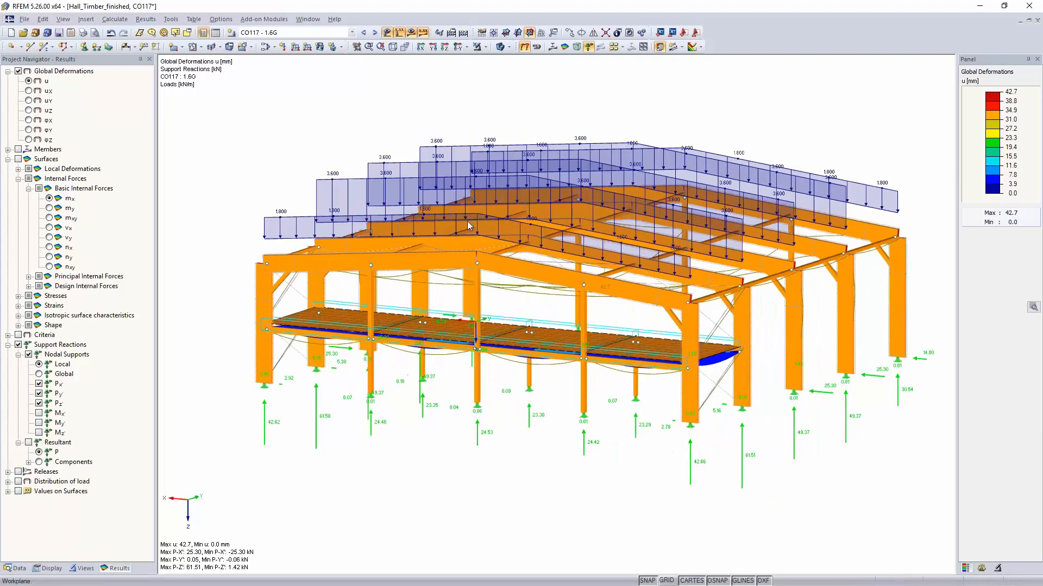
Hide the loads on the hall and examine the spring constants of the release type assigned to line 104.
click(388, 33)
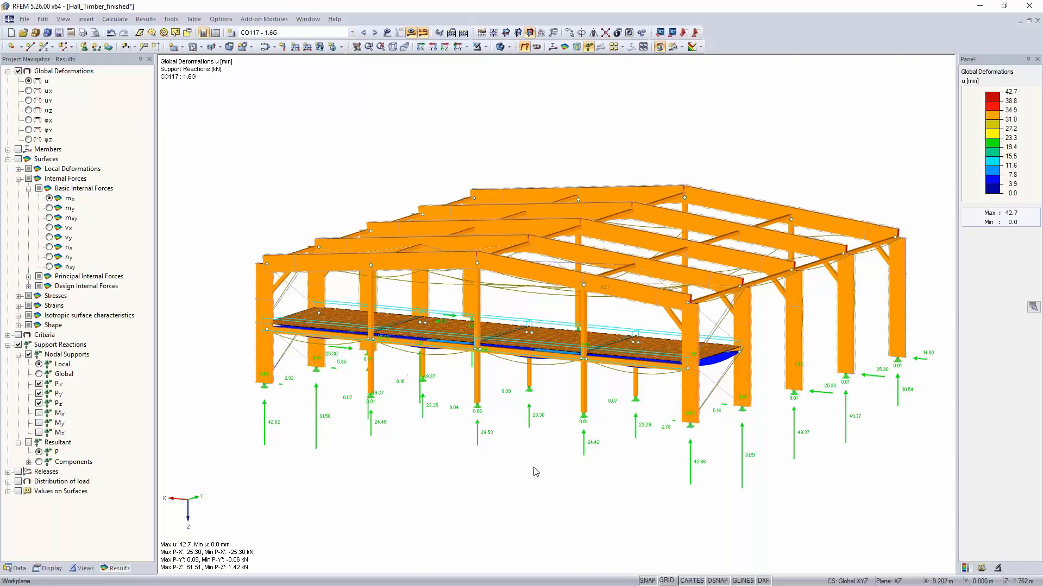
middle_drag(484, 369, 509, 335)
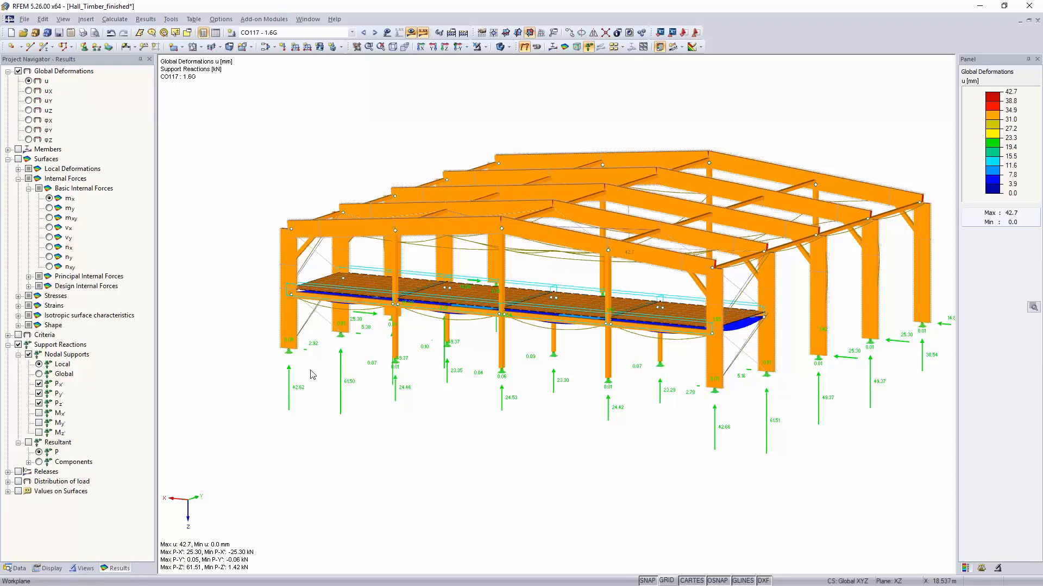
double_click(427, 275)
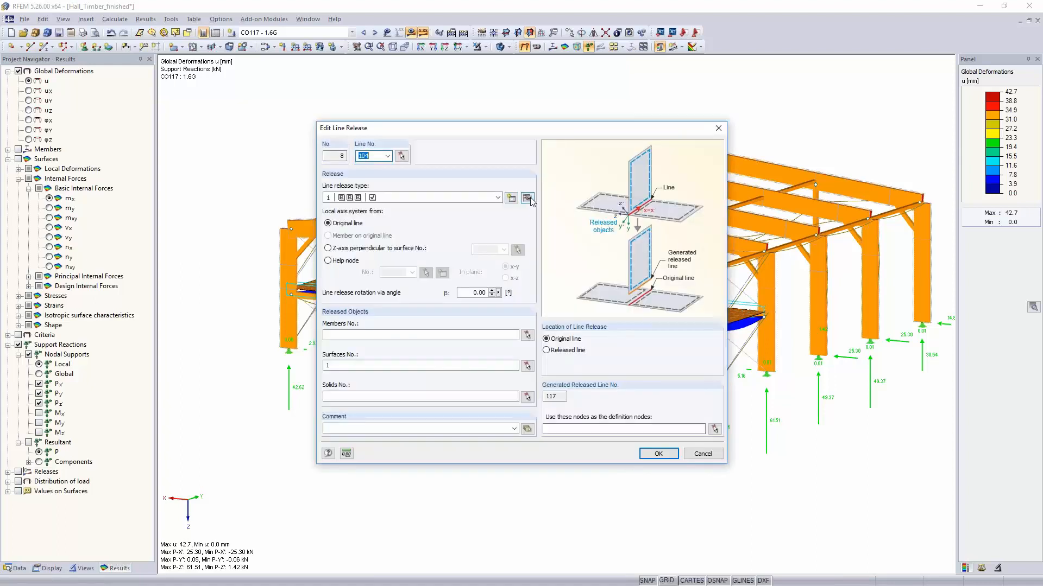
click(526, 198)
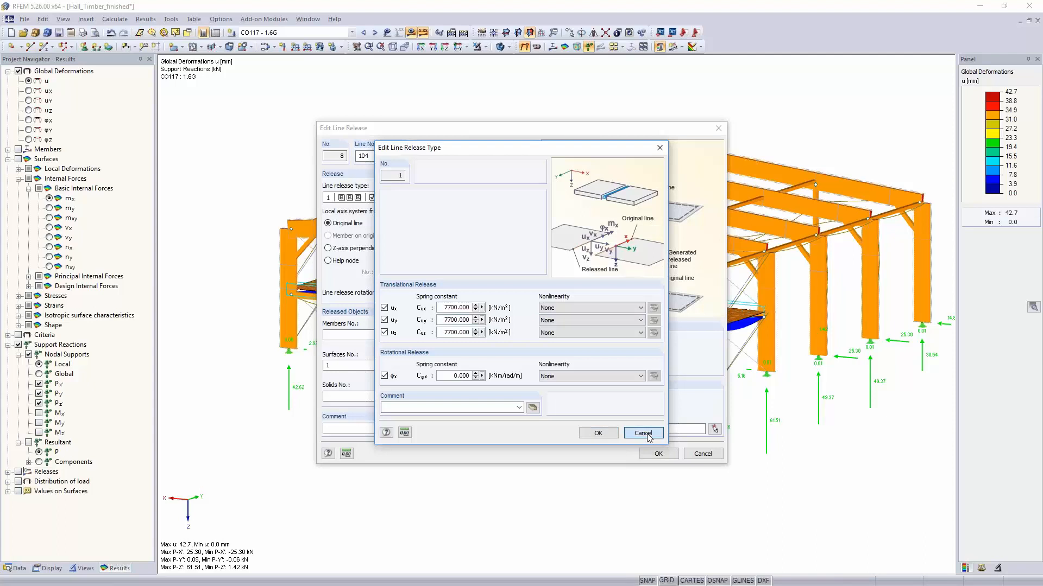
click(644, 434)
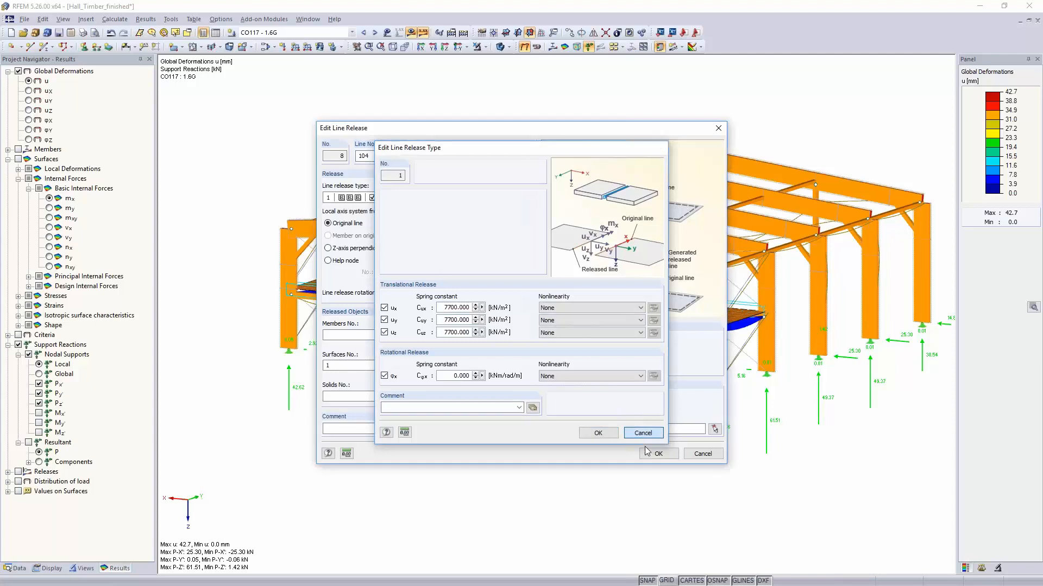
click(701, 455)
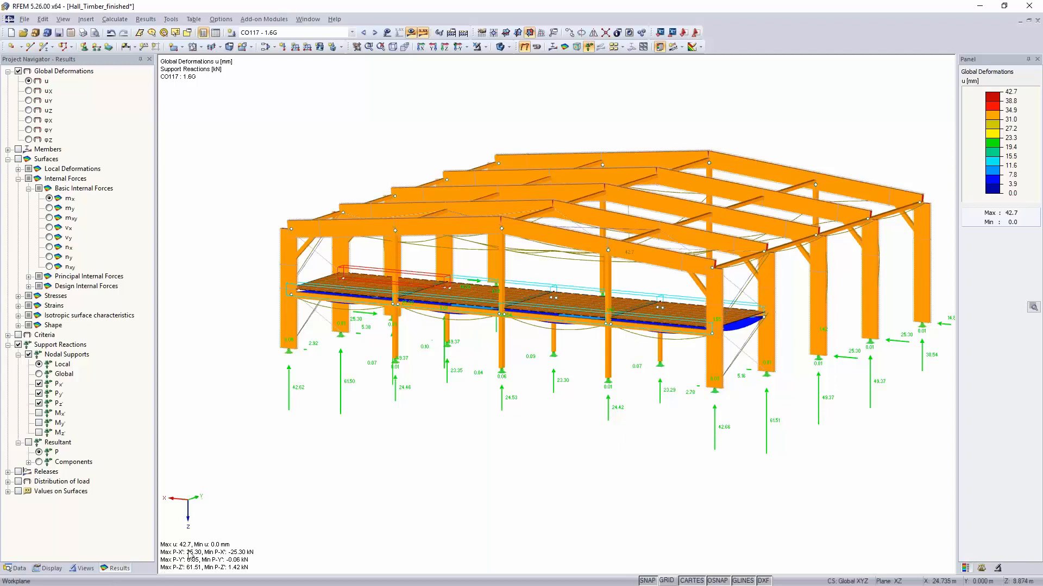
Open the load combinations for editing and select all ultimate limit state combinations from CO1 to CO63.
click(18, 568)
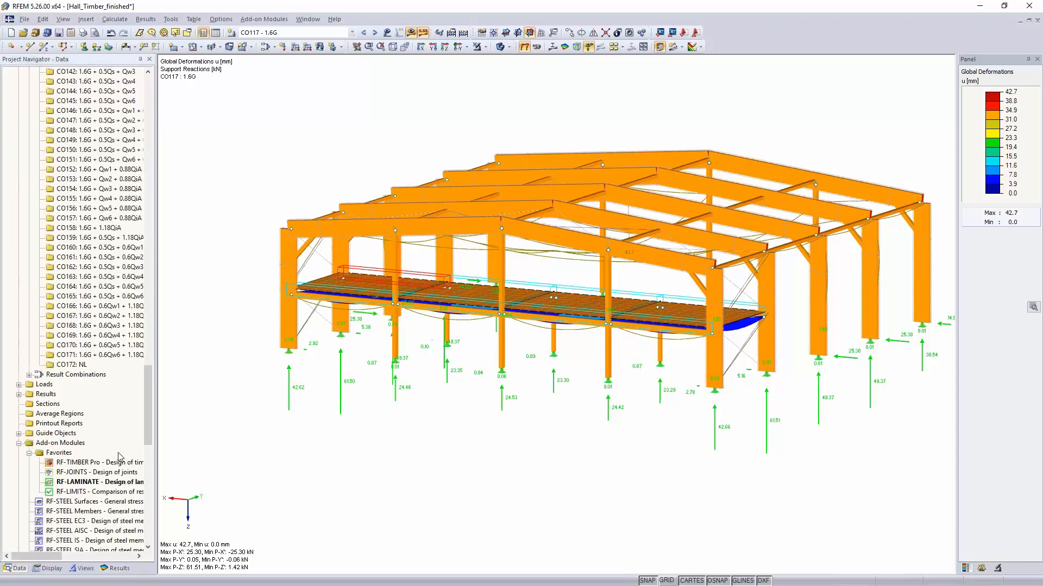
scroll(117, 456, up, 3)
scroll(114, 453, up, 20)
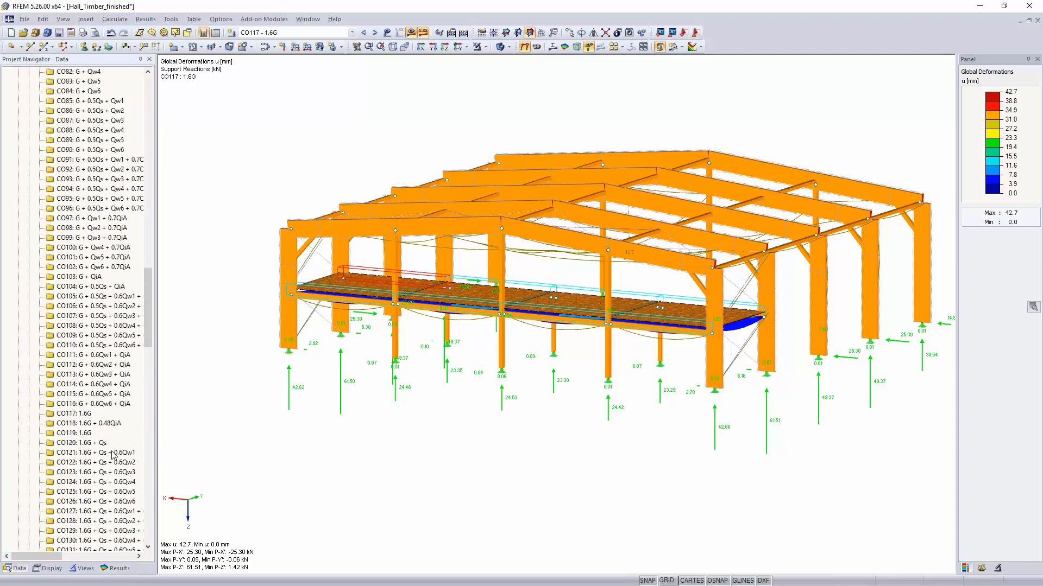
scroll(110, 450, up, 20)
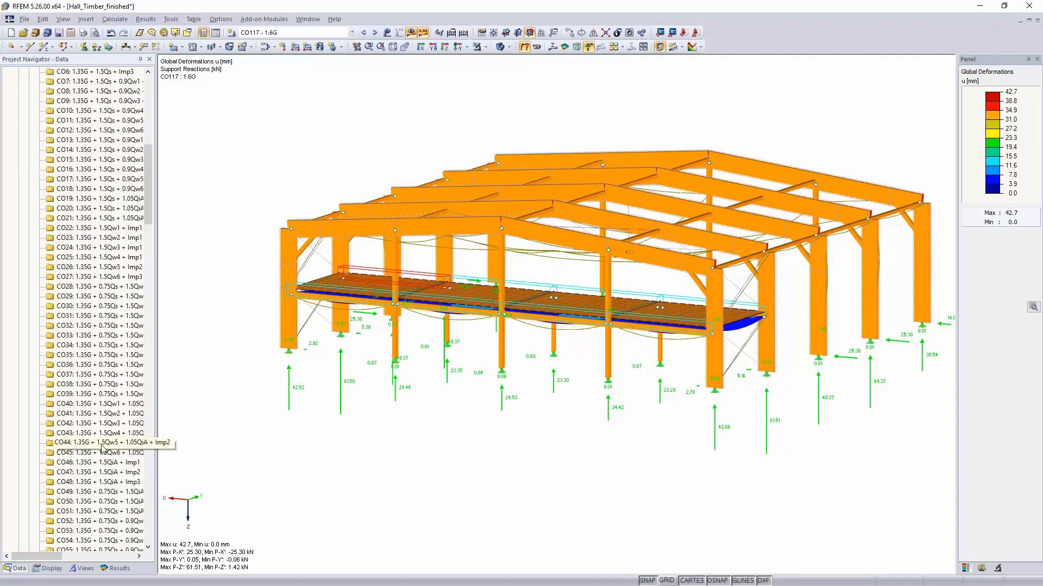
scroll(88, 387, up, 5)
right_click(69, 287)
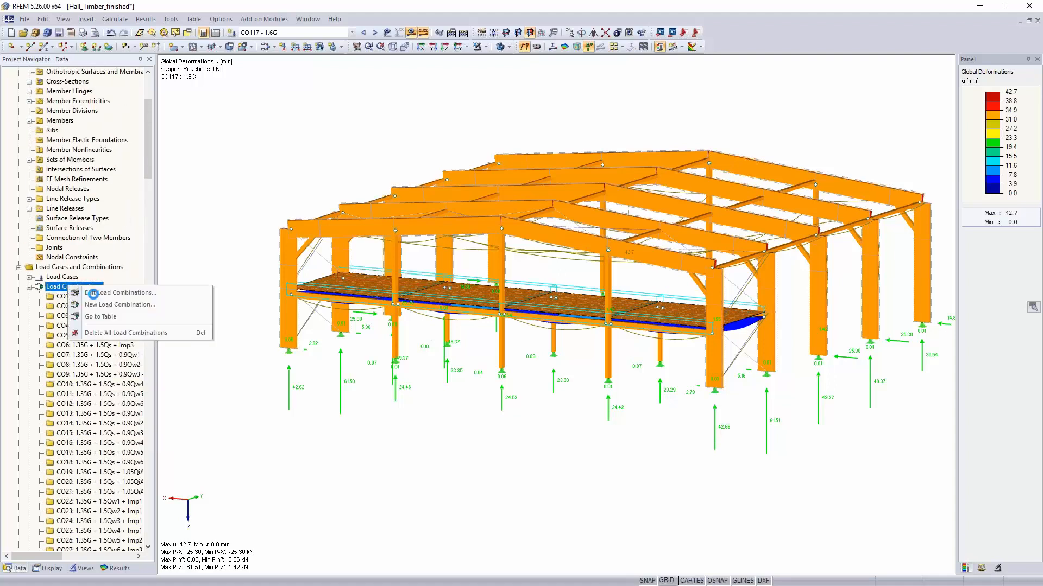
click(92, 293)
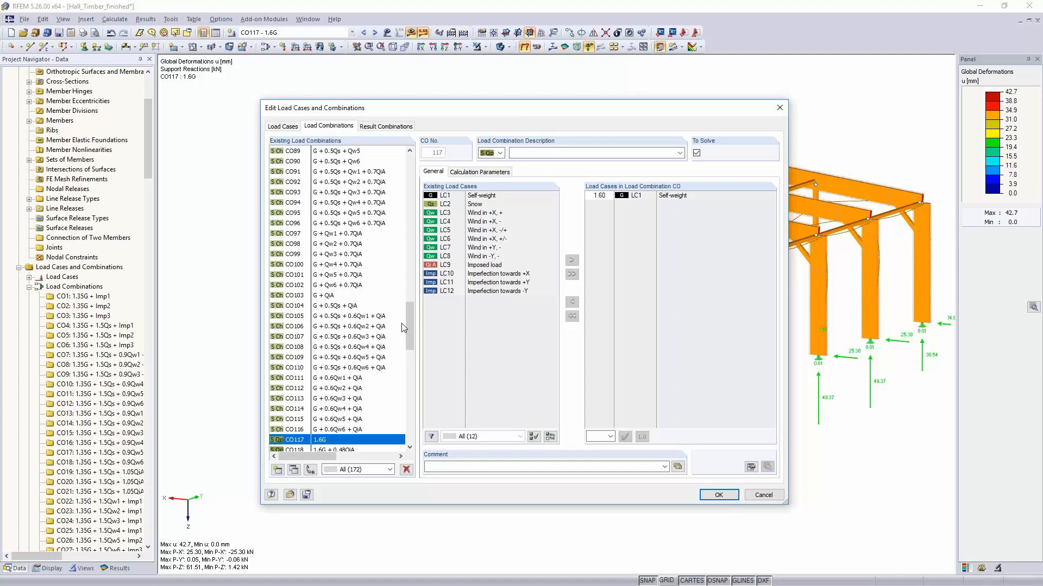
drag(409, 328, 406, 163)
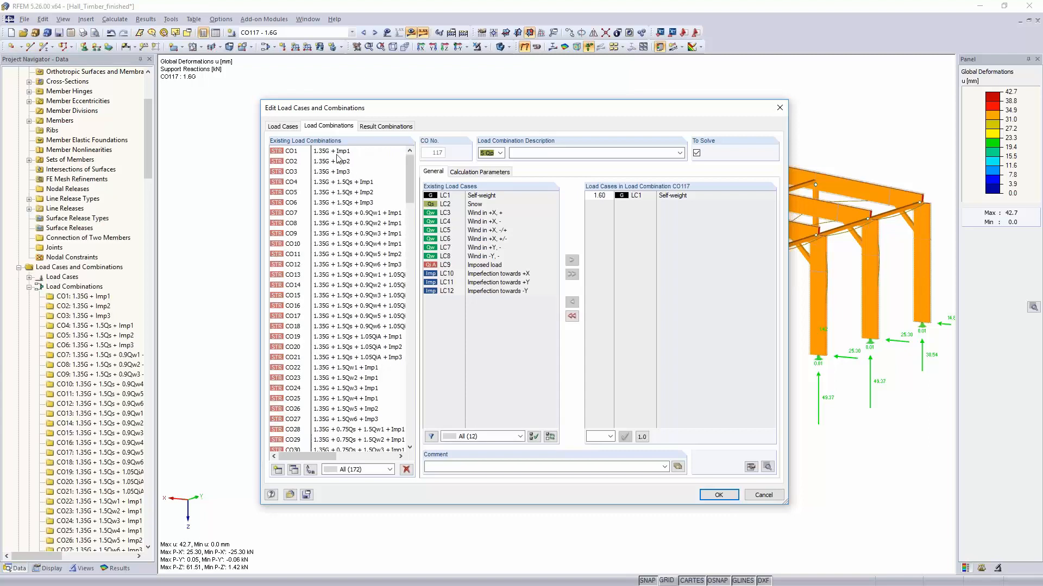
click(332, 154)
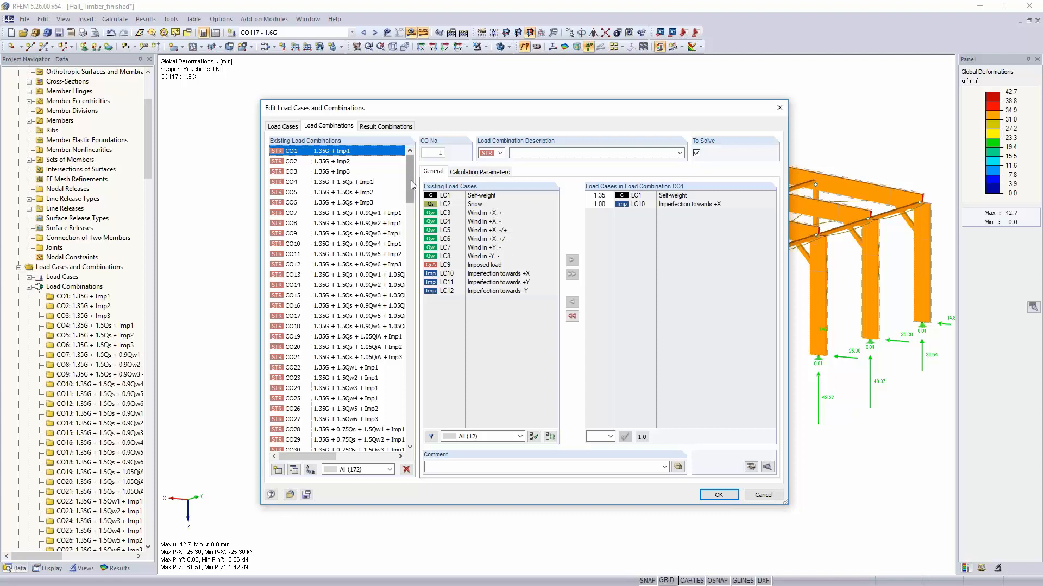
drag(410, 180, 391, 267)
shift+click(379, 275)
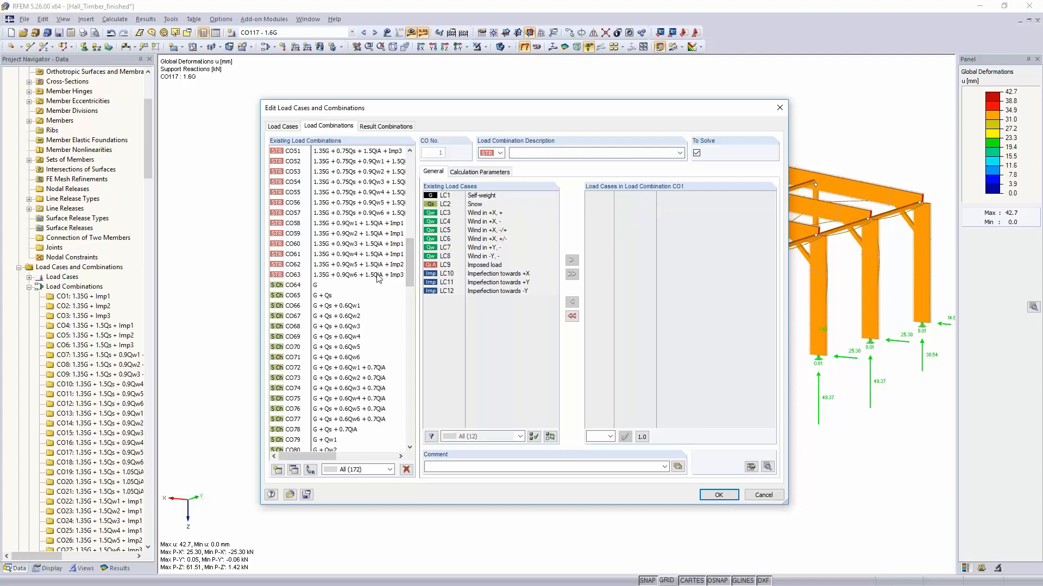
Activate stiffness modification for the selected combinations and enable multiplication factors for line hinges and line releases.
click(471, 174)
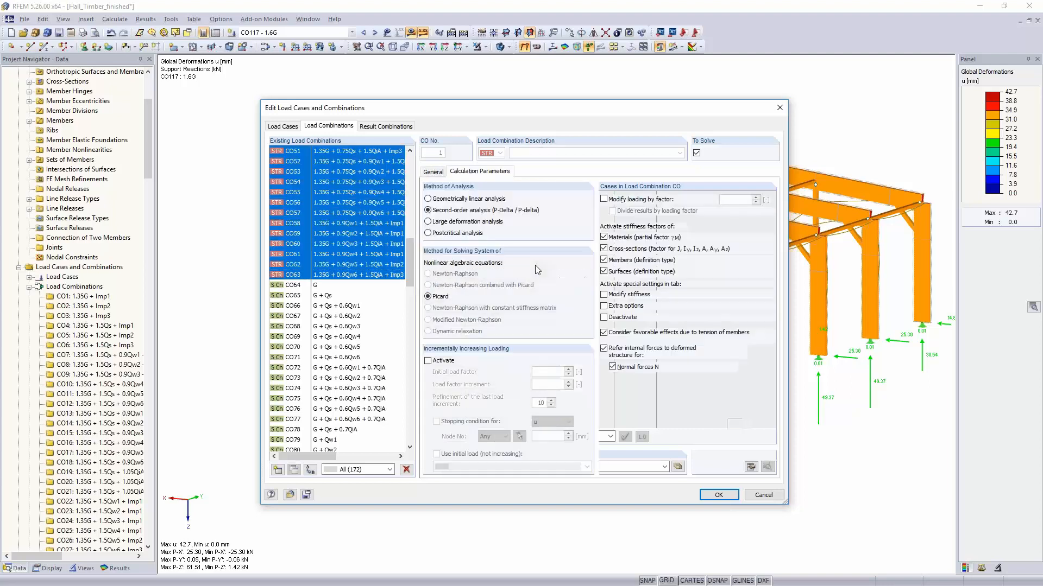
click(603, 295)
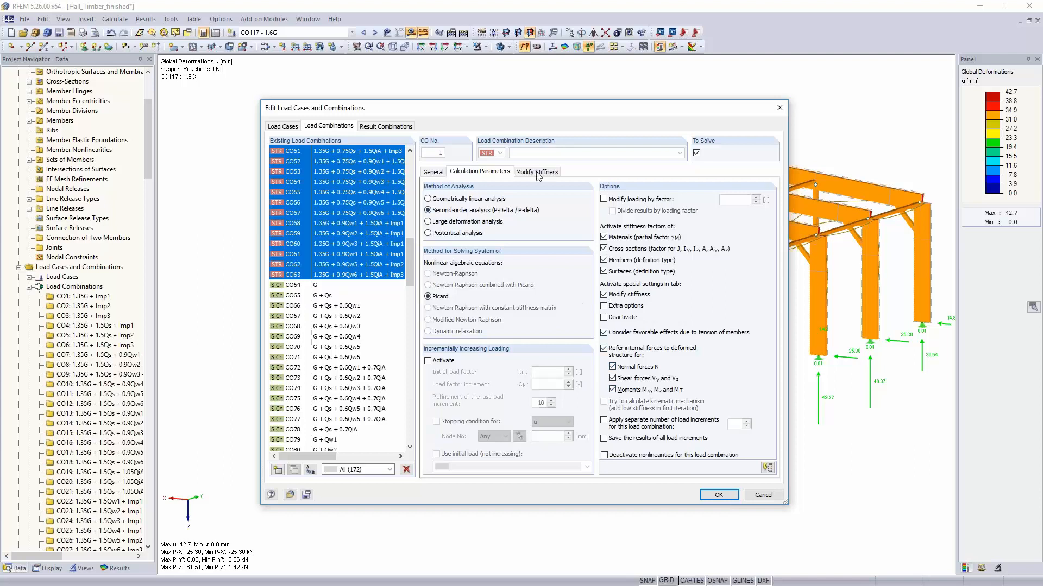
click(536, 172)
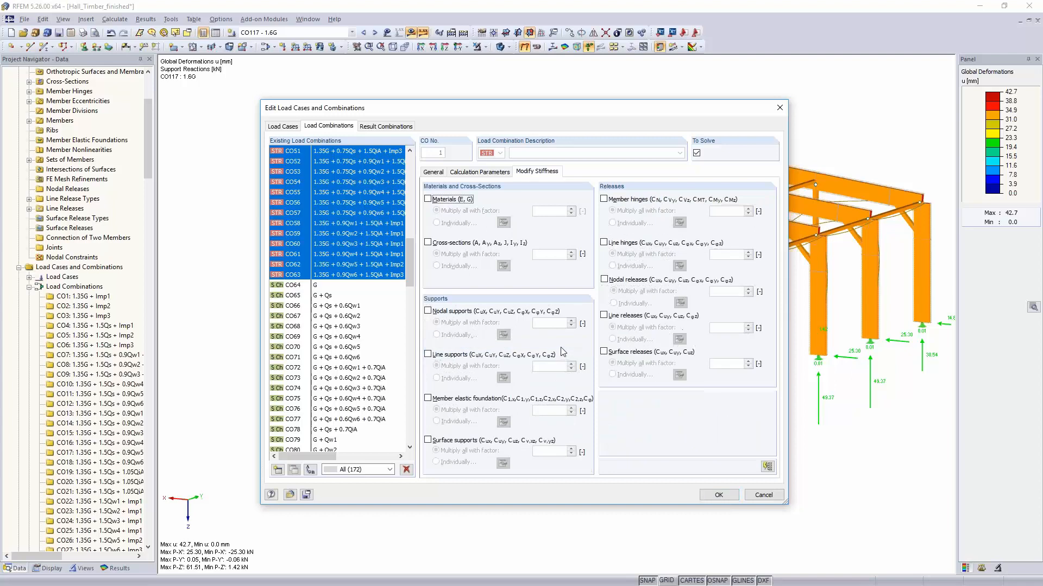
click(603, 243)
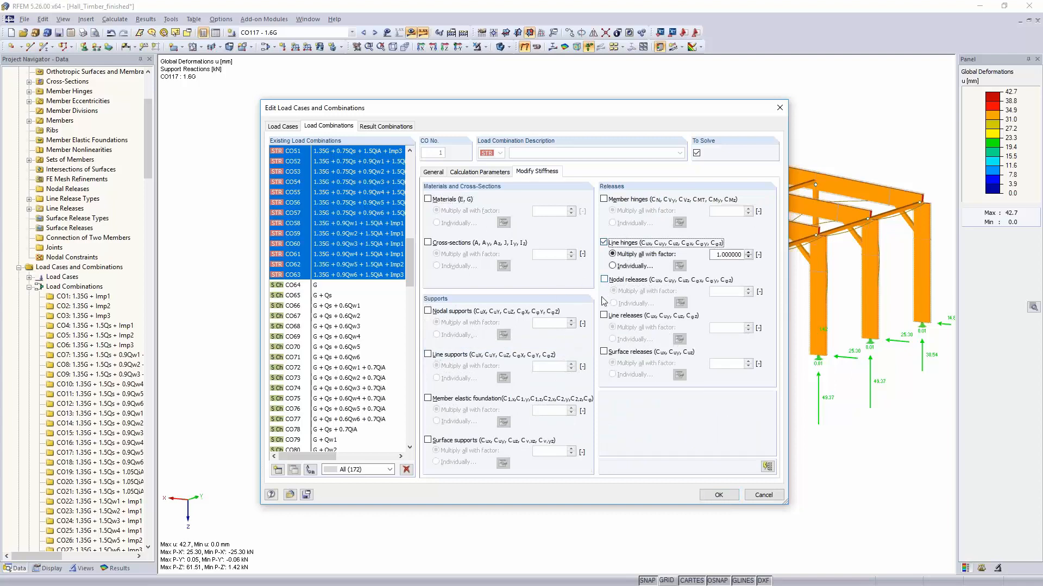
click(603, 316)
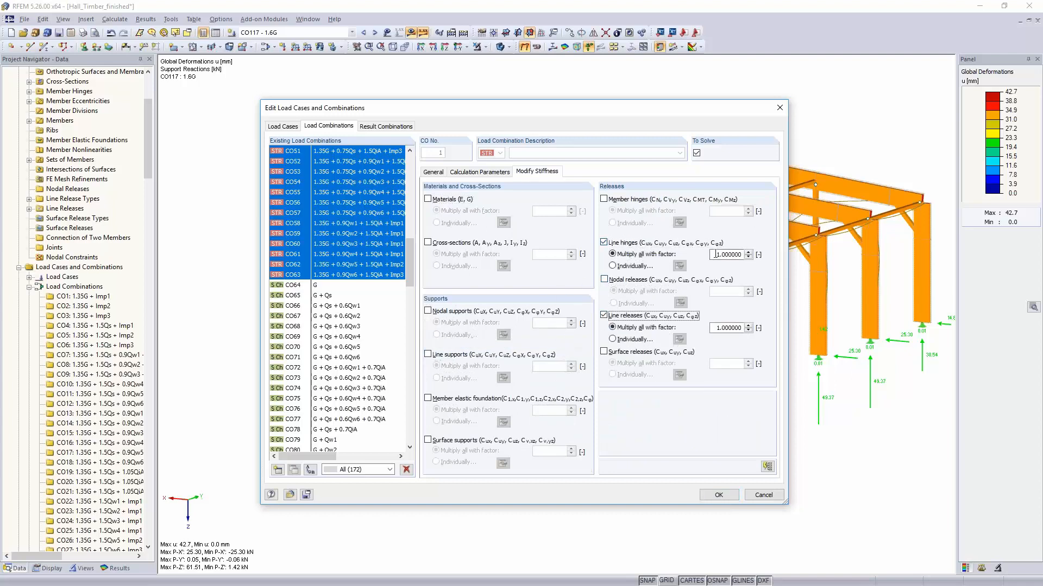
Set the line hinge and line release stiffness factors to 0.667 and apply them, accepting deletion of the modified combinations' results.
double_click(716, 254)
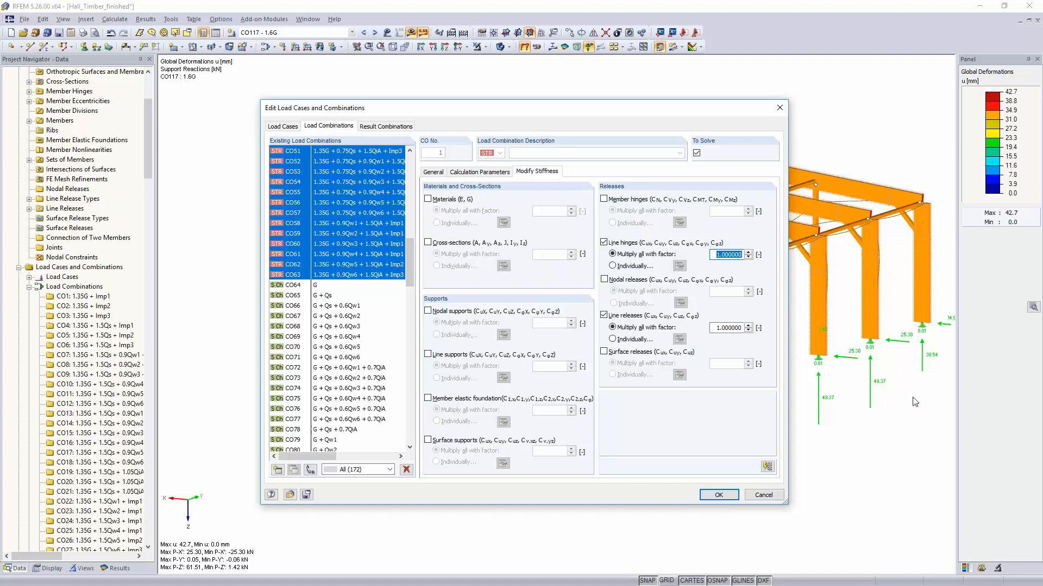
text(0,667)
double_click(721, 328)
text(0,667)
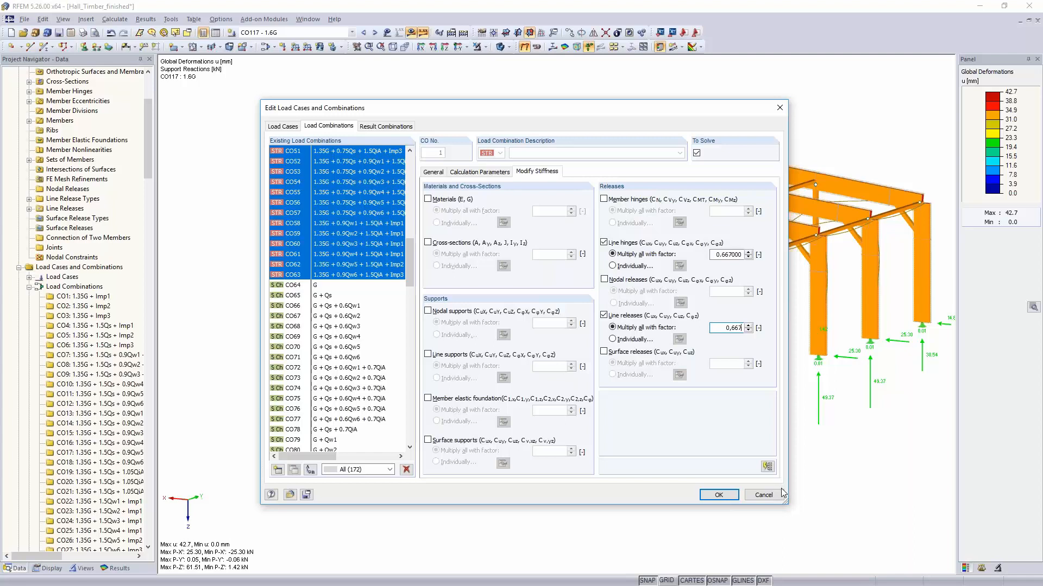
click(718, 495)
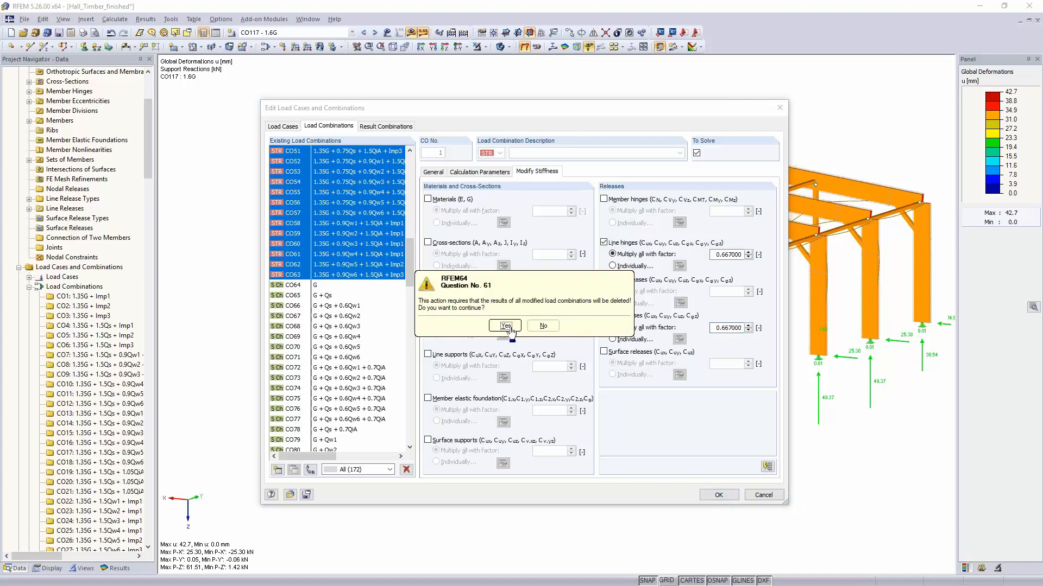
click(506, 327)
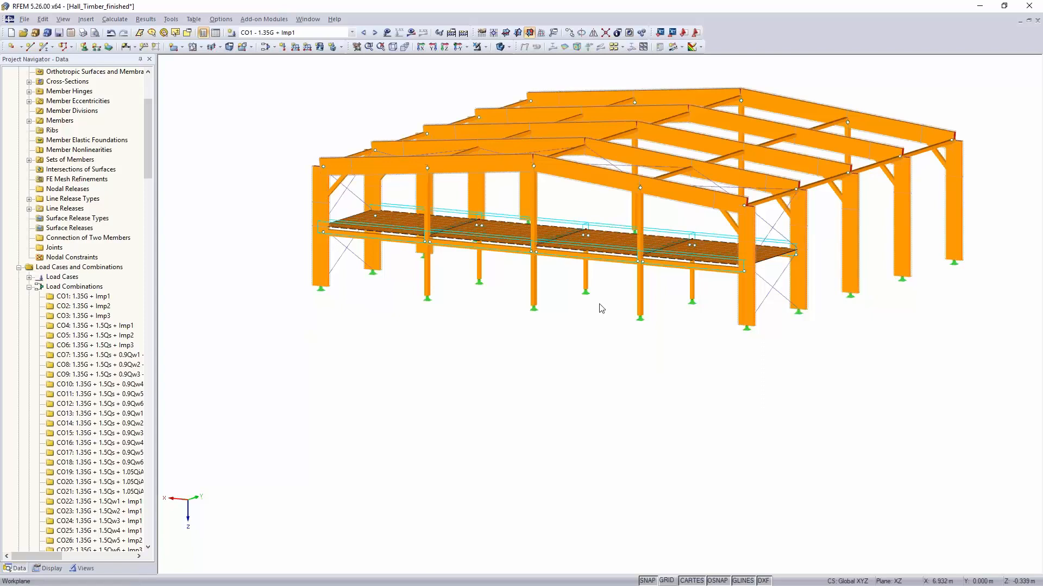
Open the RF-LAMINATE add-on module for the design of the laminate floor surface.
middle_drag(603, 332, 528, 415)
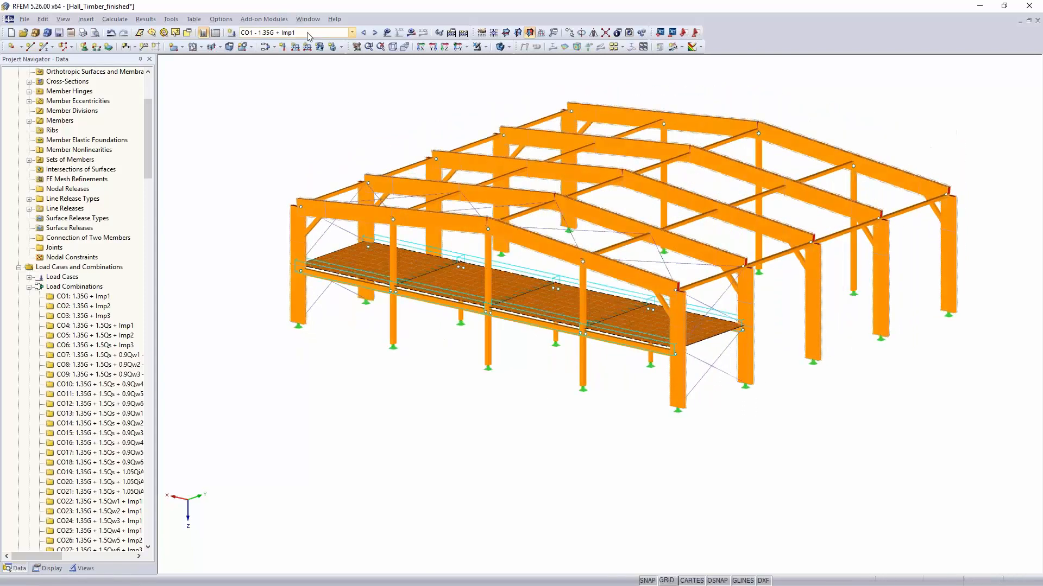
click(269, 20)
mouse_move(264, 167)
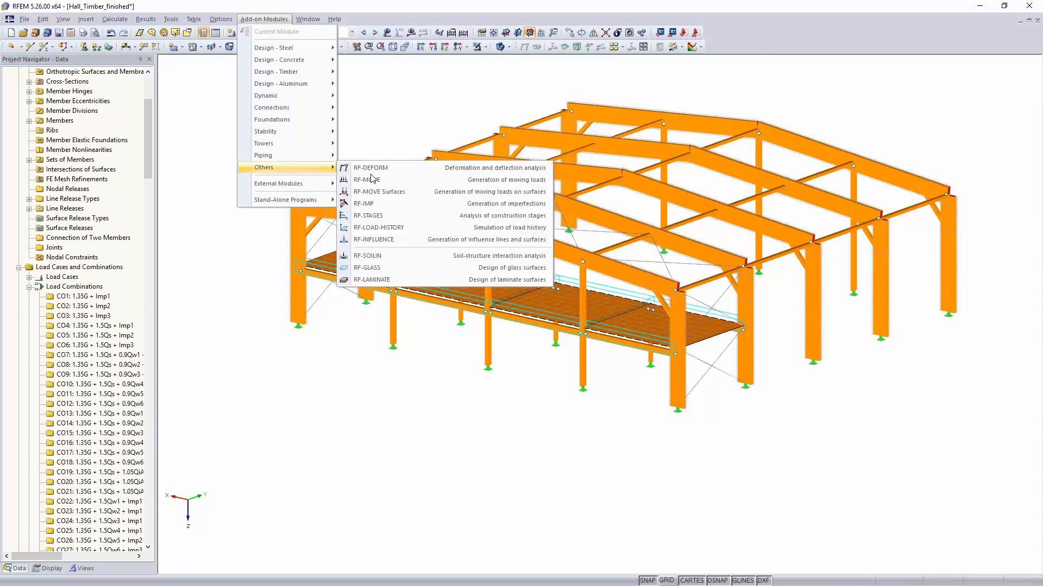
click(413, 280)
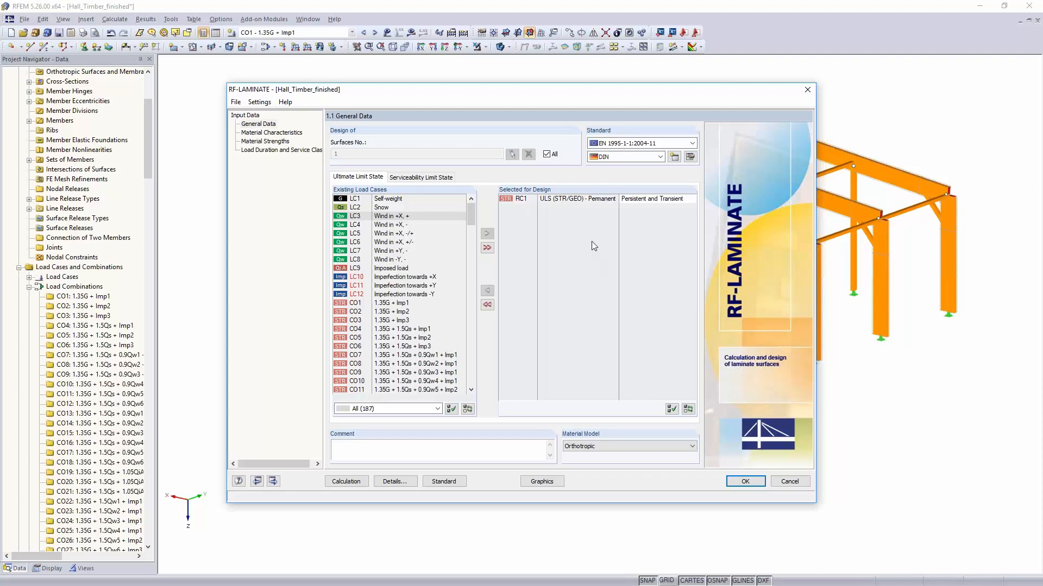
Replace result combination RC1 with load combination CO48 (1.35G + 1.5QiA + Imp3) in the ultimate limit state design selection.
double_click(573, 200)
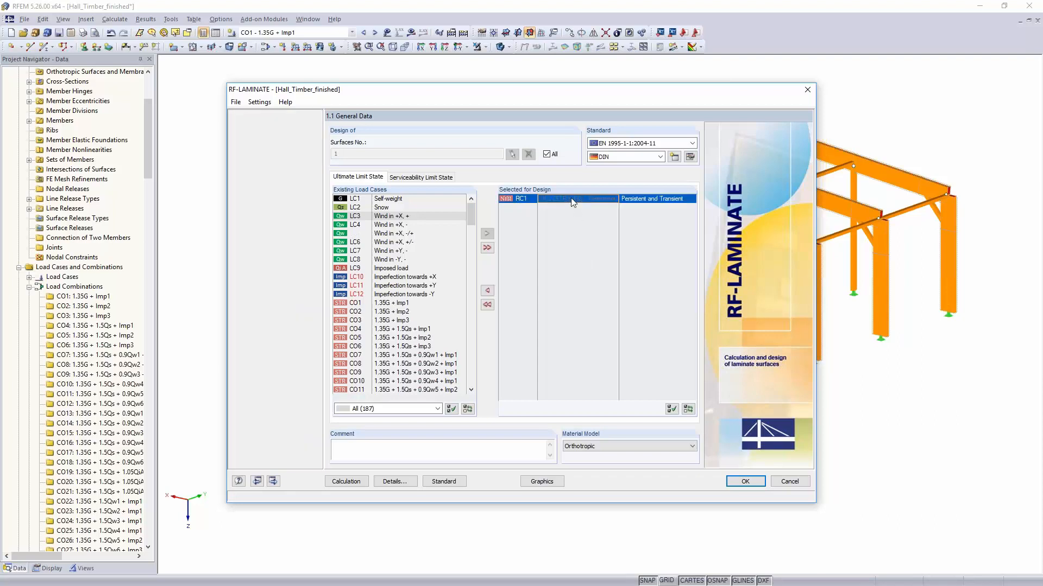
scroll(403, 341, down, 5)
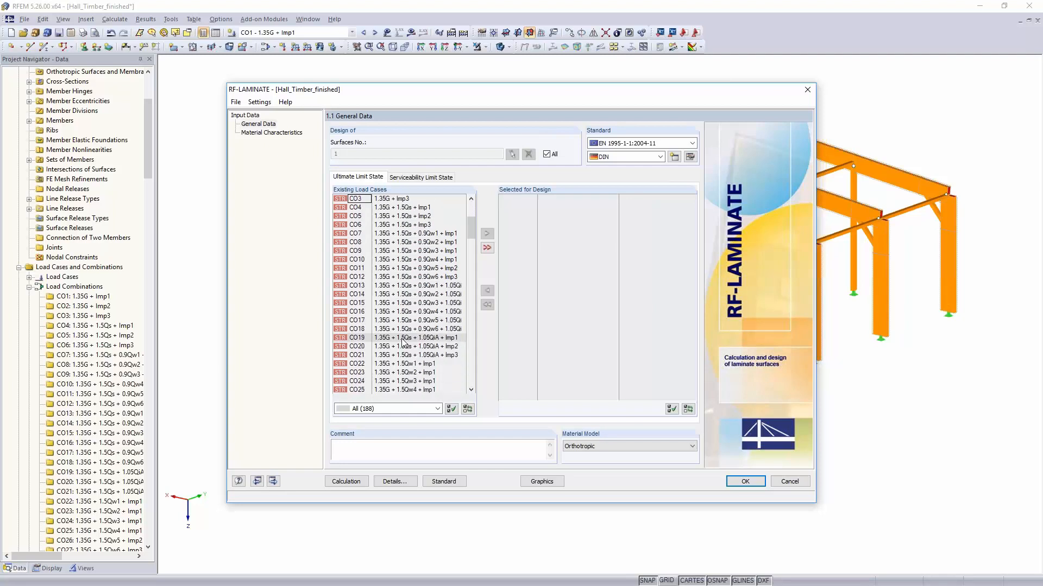
scroll(402, 341, down, 5)
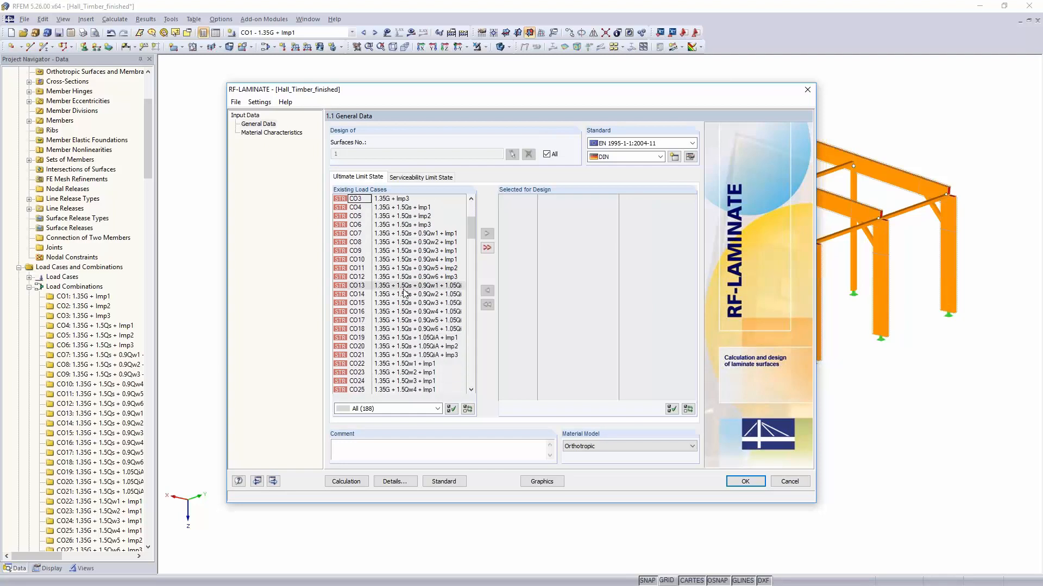
scroll(402, 293, down, 1)
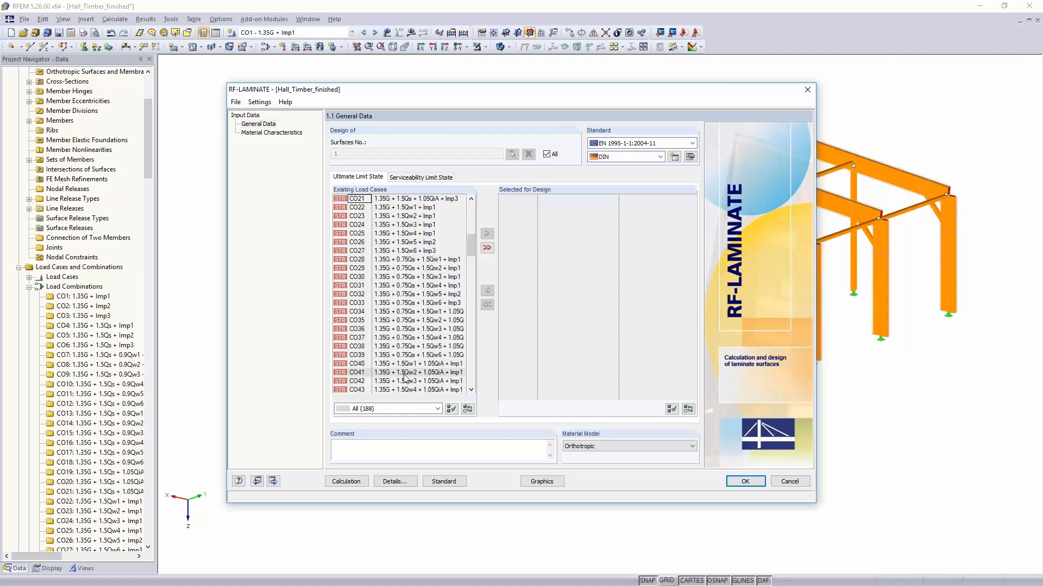
scroll(408, 350, down, 3)
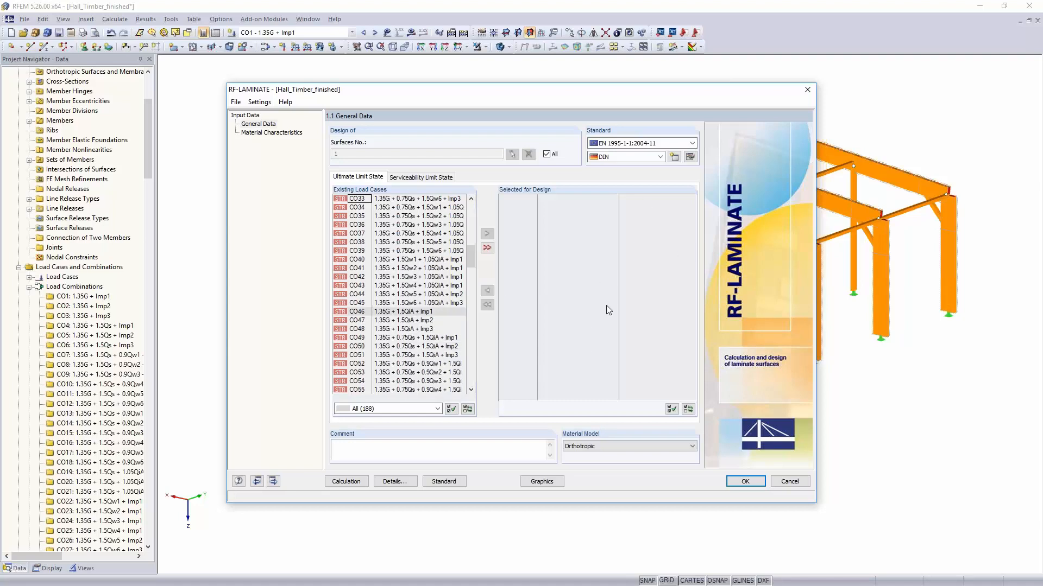
click(383, 332)
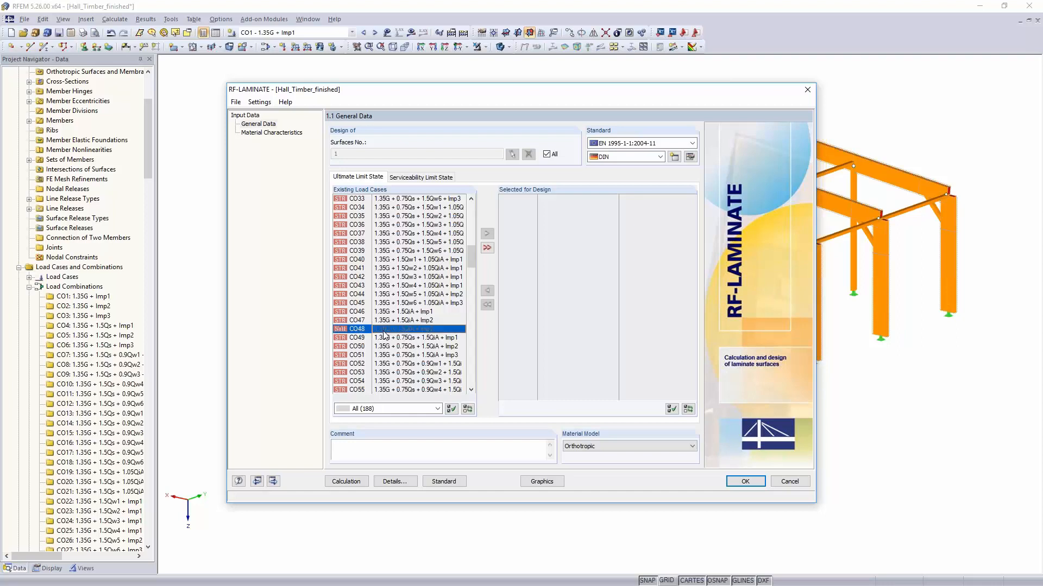
click(487, 233)
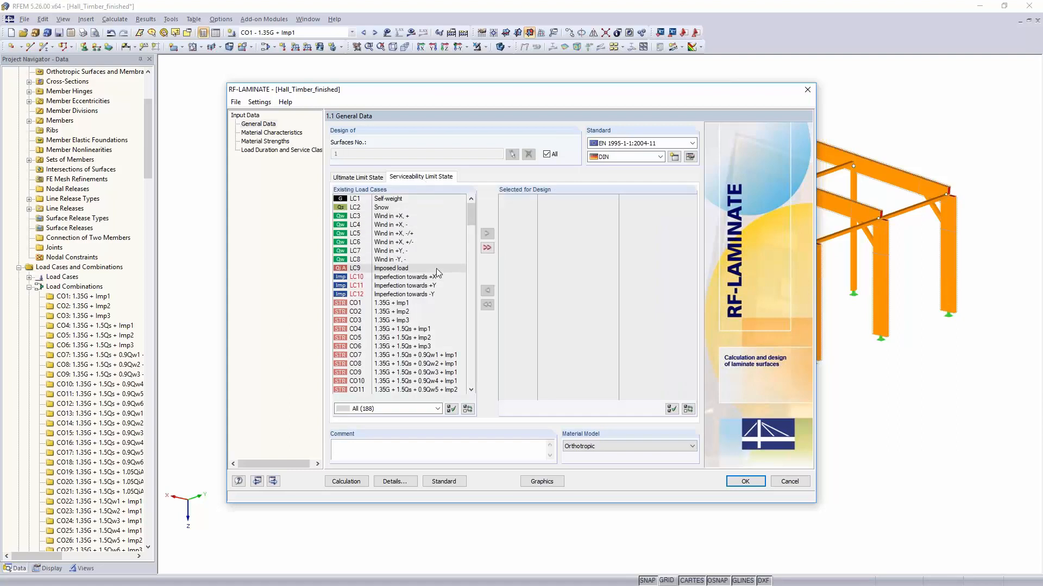
Add load combination CO104 (G + 0.5Qs + QiA) to the serviceability limit state design selection.
scroll(436, 269, down, 3)
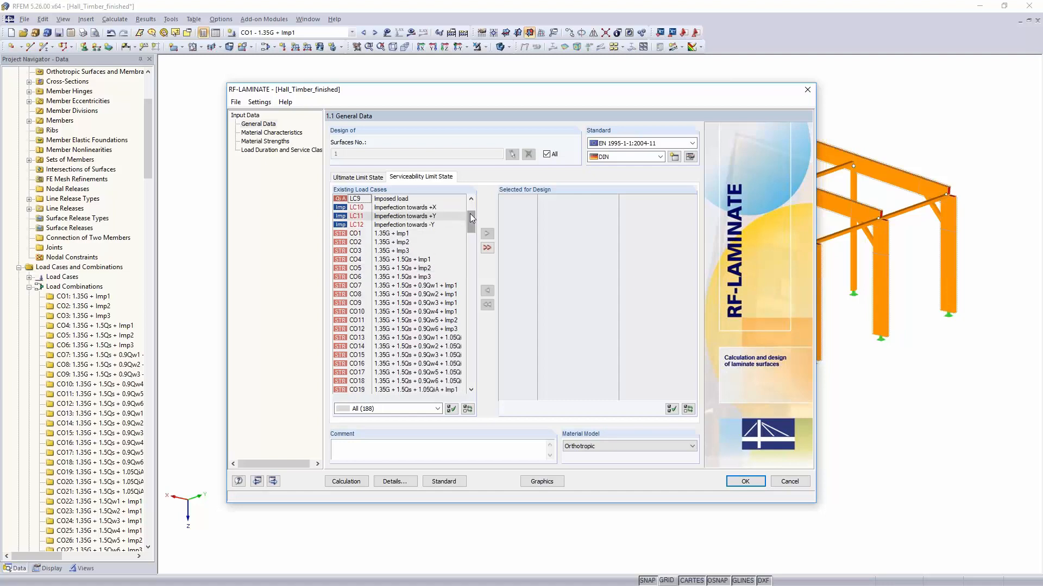
drag(471, 228, 461, 303)
scroll(462, 303, down, 20)
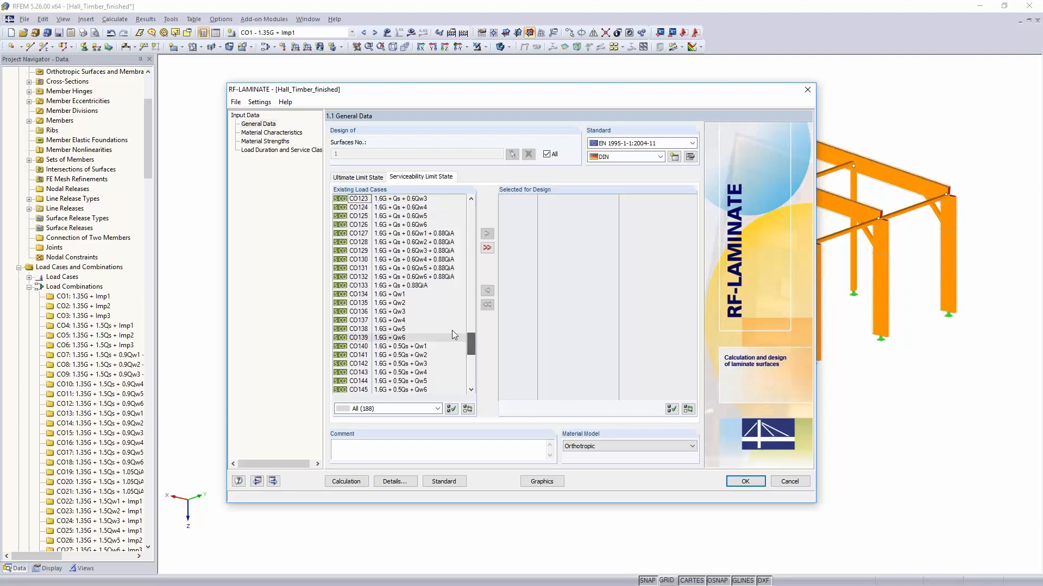
scroll(434, 297, up, 3)
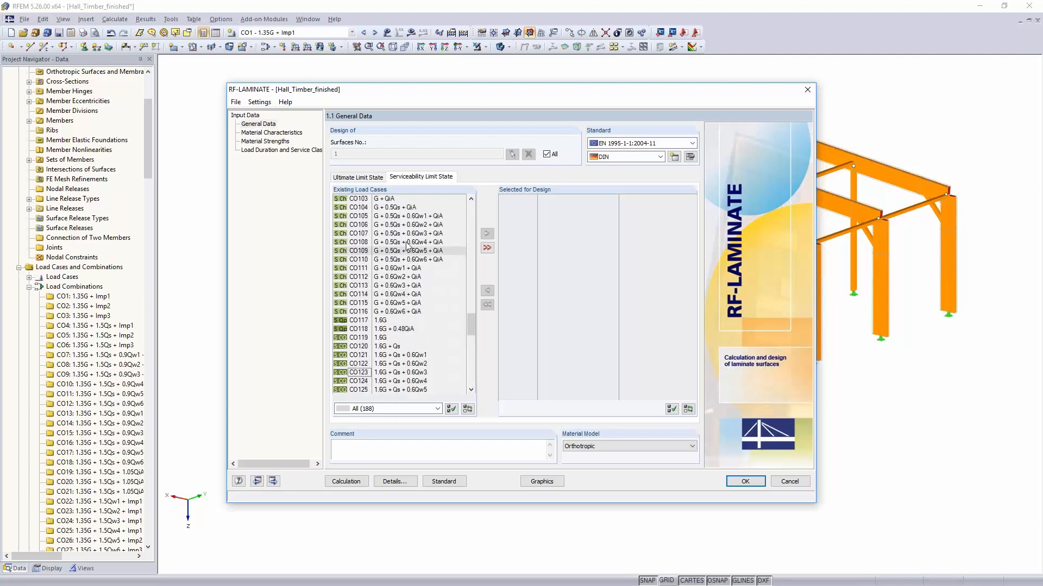
click(399, 210)
double_click(399, 210)
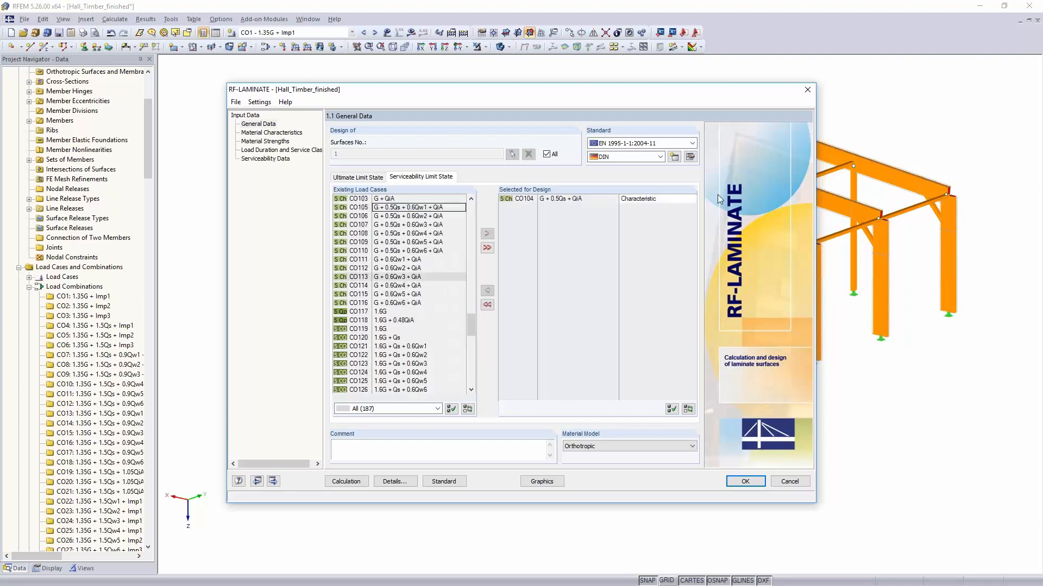
click(669, 200)
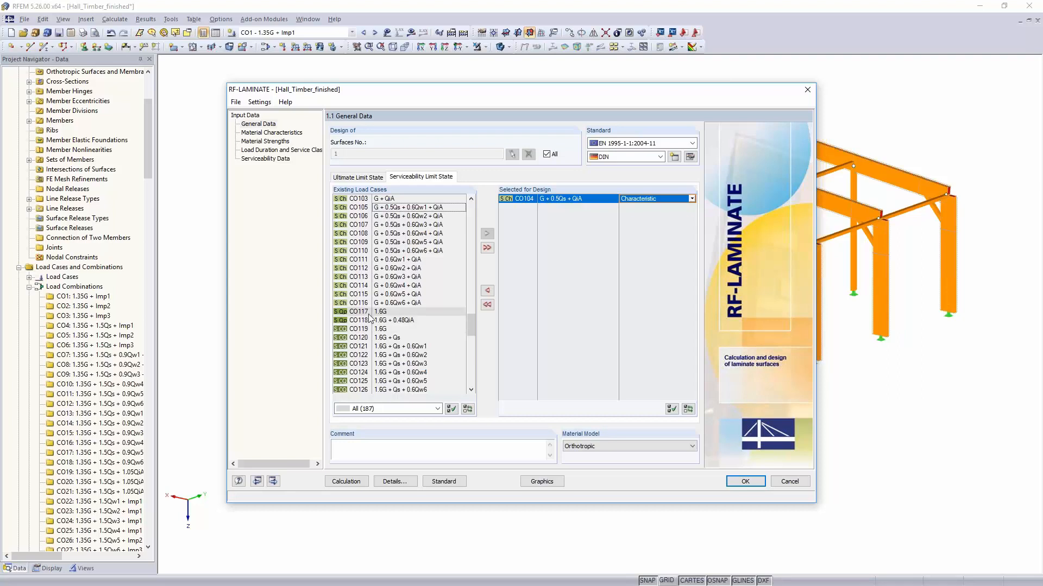
Check the combination type options available for CO104 and the list of national annexes without changing either.
click(691, 198)
click(676, 178)
click(691, 200)
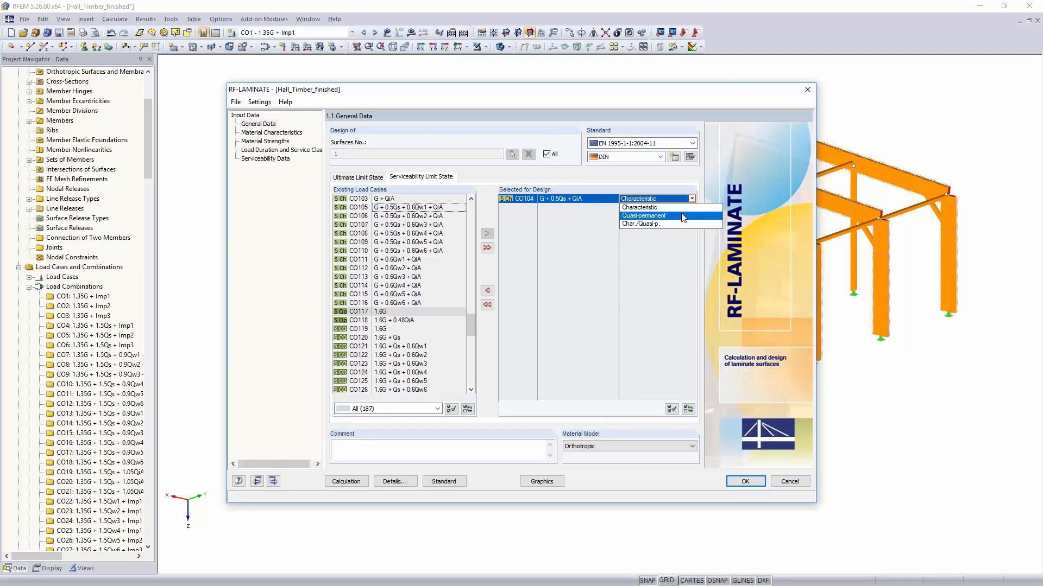
click(665, 175)
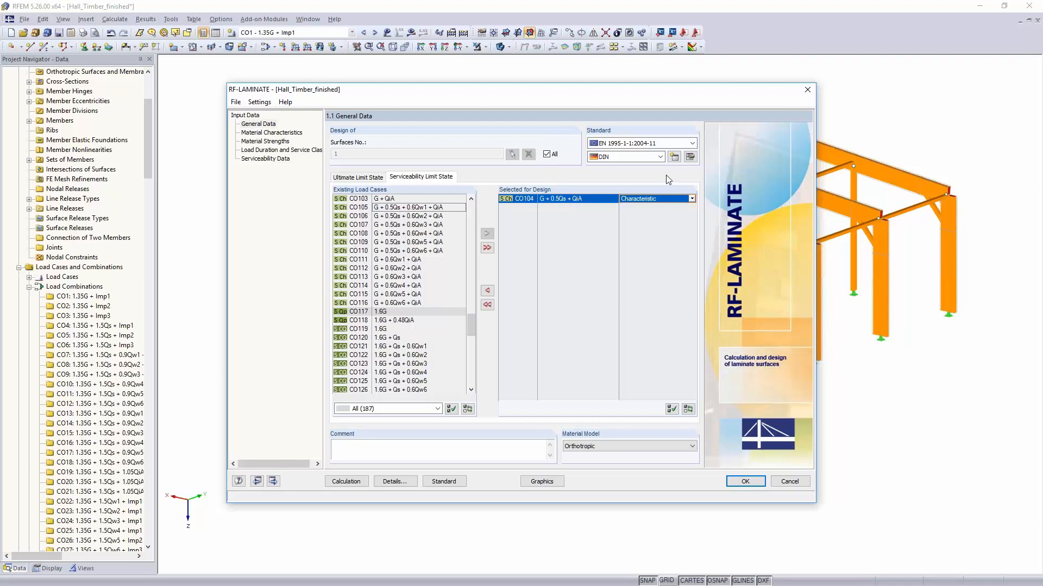
click(659, 157)
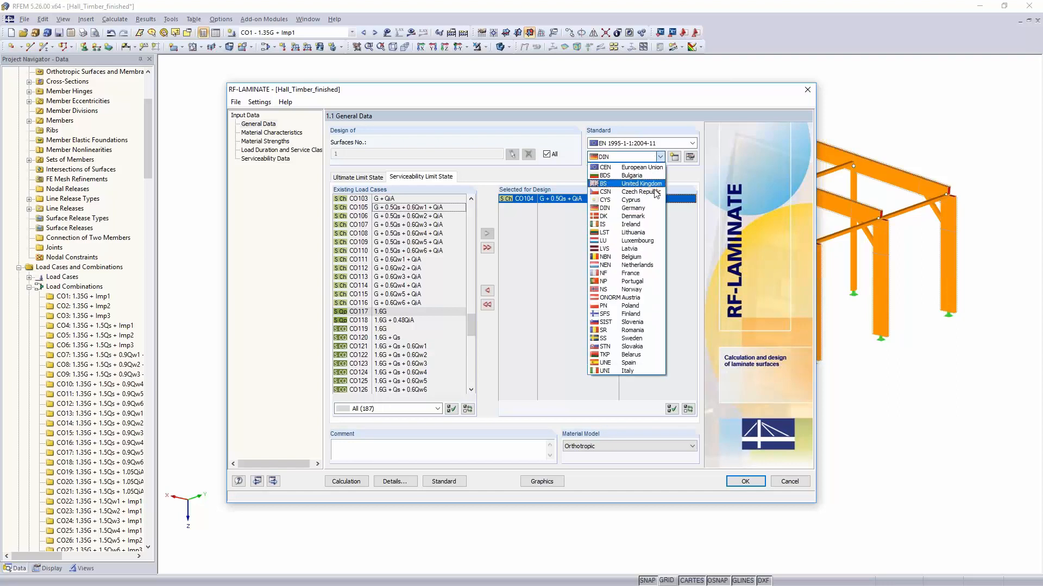
click(691, 183)
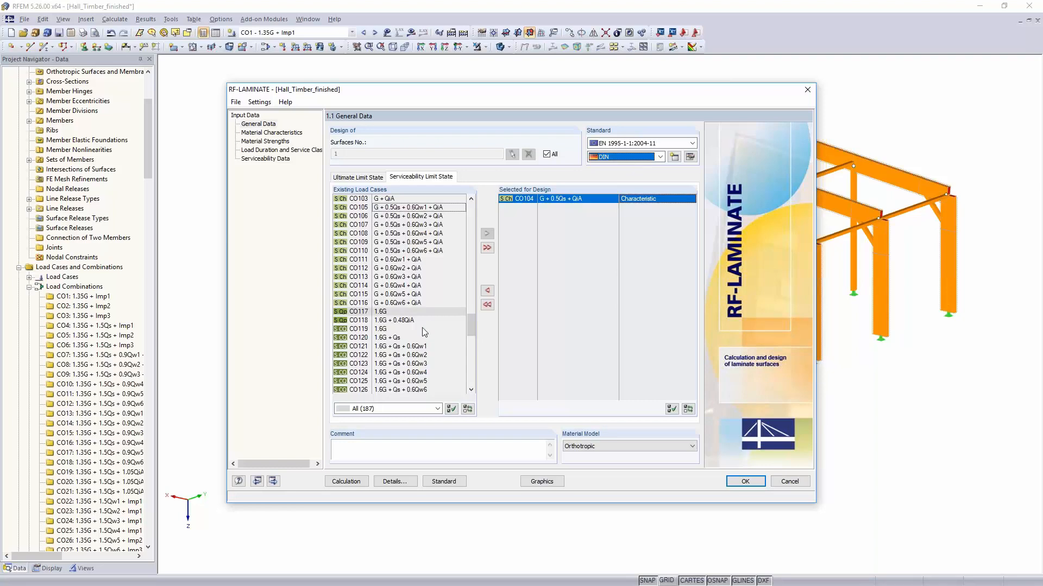
Add quasi-permanent combinations CO117 (1.6G) and CO118 (1.6G + 0.48QiA) to the serviceability limit state design selection.
click(387, 314)
ctrl+click(388, 321)
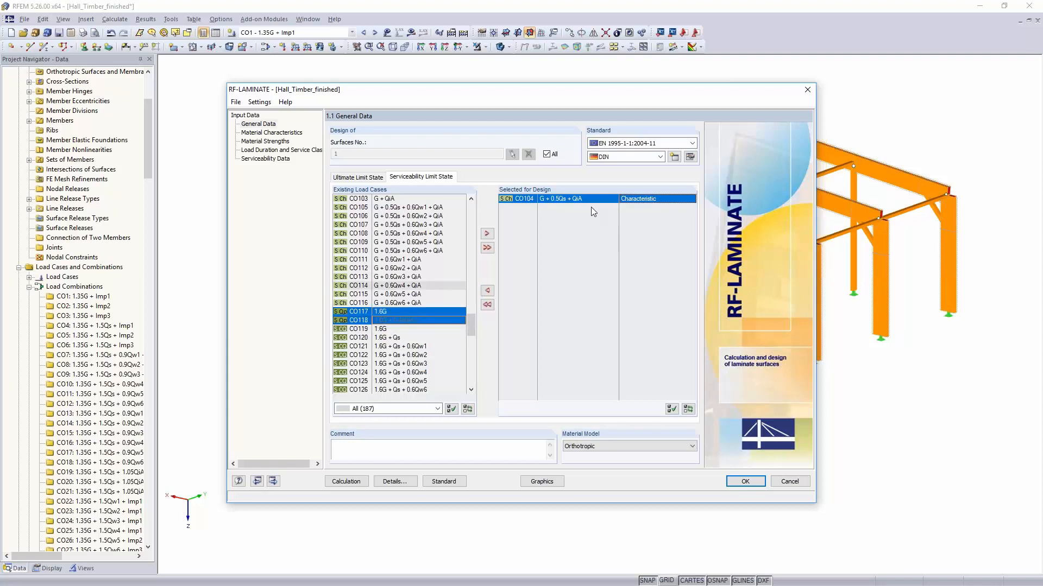
click(486, 233)
click(647, 208)
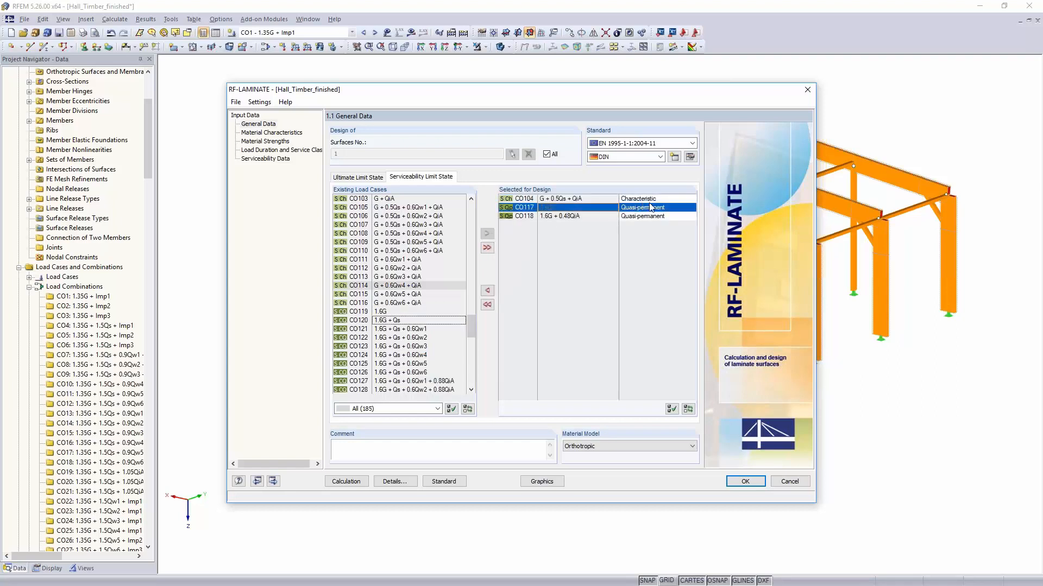
click(647, 216)
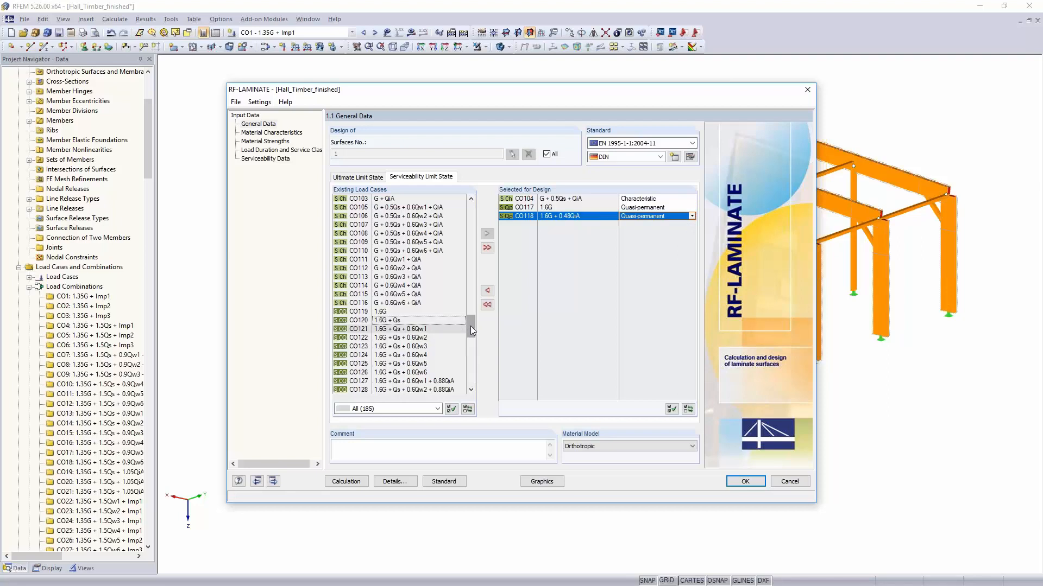
Add combinations CO159 (1.6G + 0.5Qs + 1.18QiA) and CO164 (1.6G + 0.5Qs + 0.6Qw5 + 1.18QiA) to the serviceability design selection.
drag(472, 330, 433, 368)
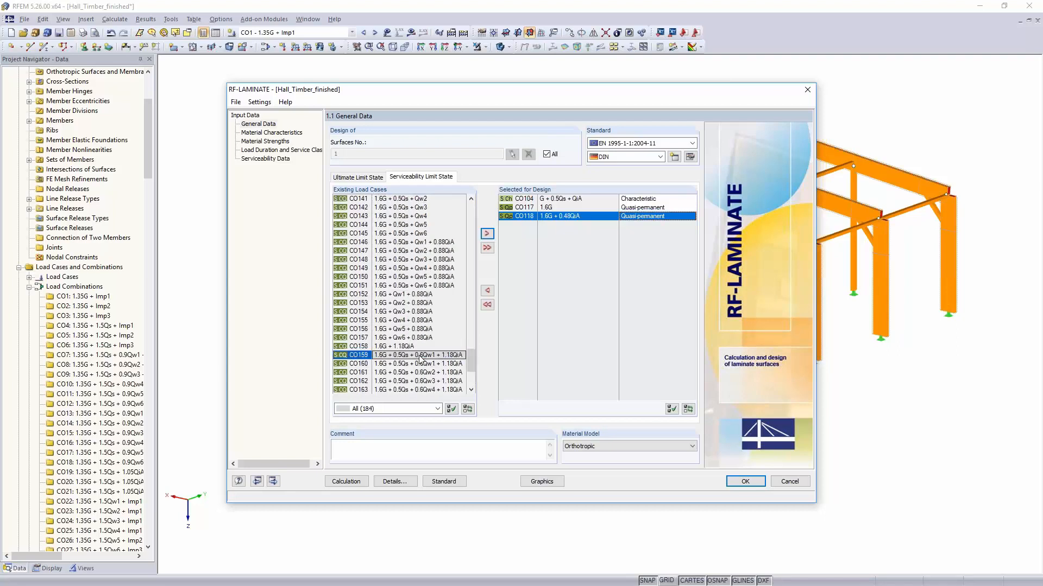
double_click(420, 355)
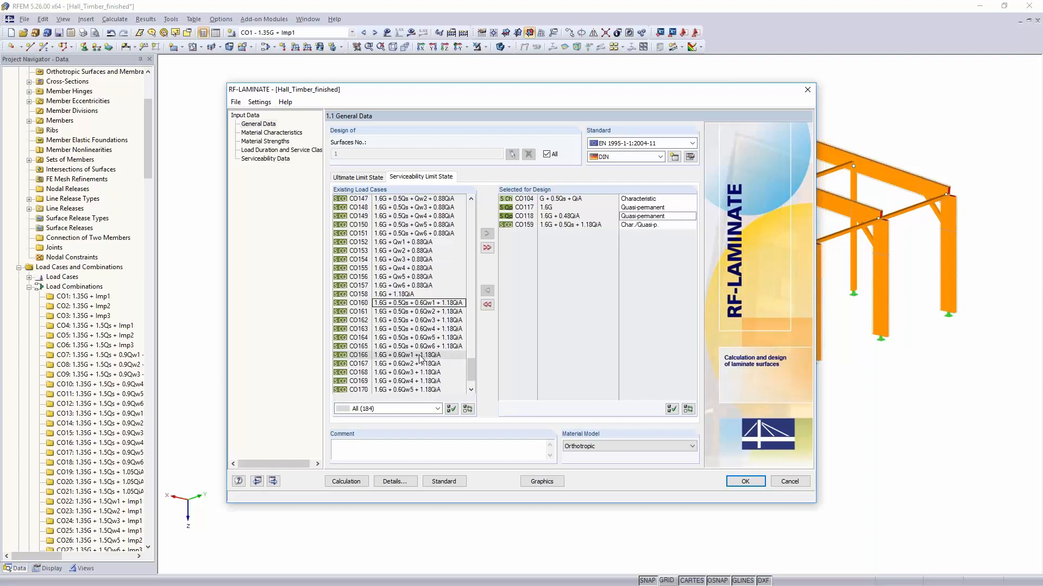
scroll(417, 345, down, 3)
double_click(412, 321)
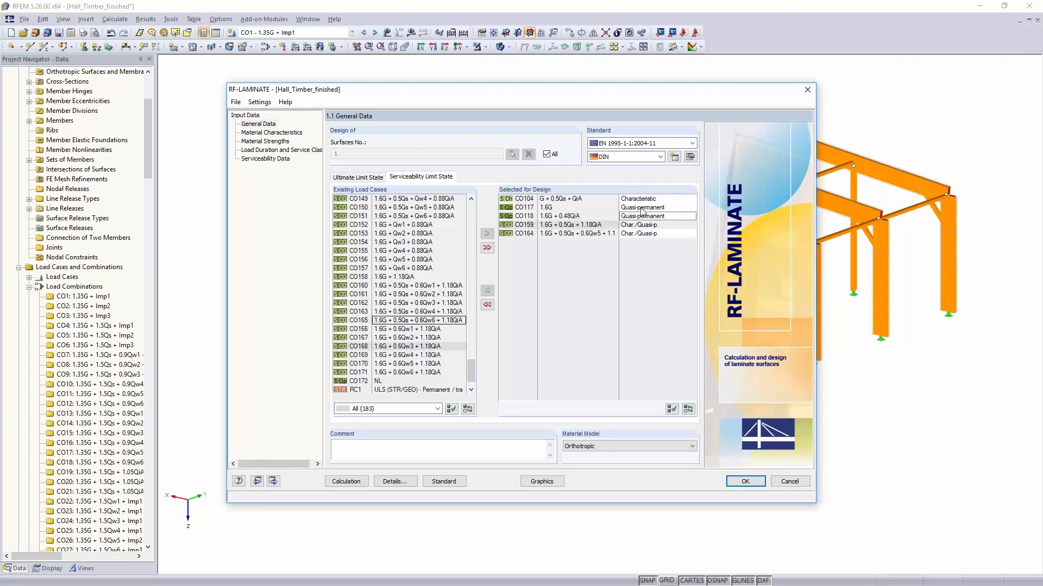
Review the material factors and serviceability deflection limits of the EN 1995-1-1 DIN standard settings.
drag(646, 95, 503, 31)
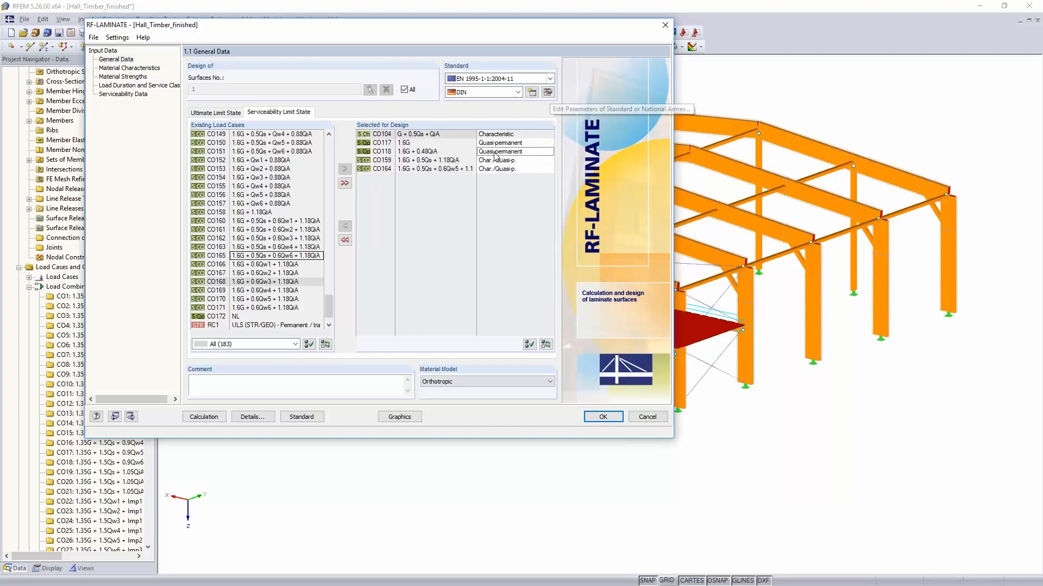
click(548, 92)
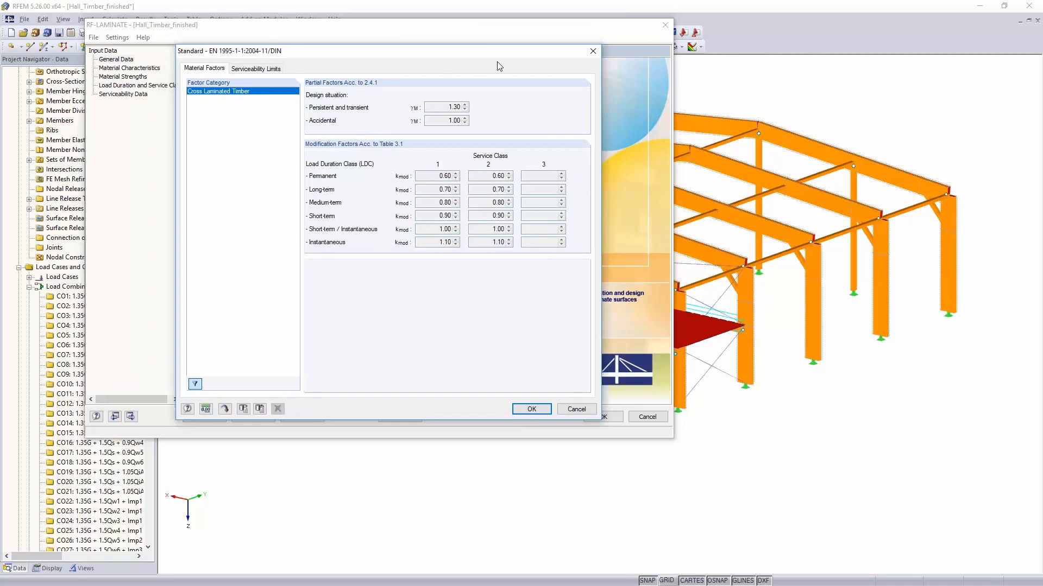
drag(497, 50, 997, 60)
click(762, 75)
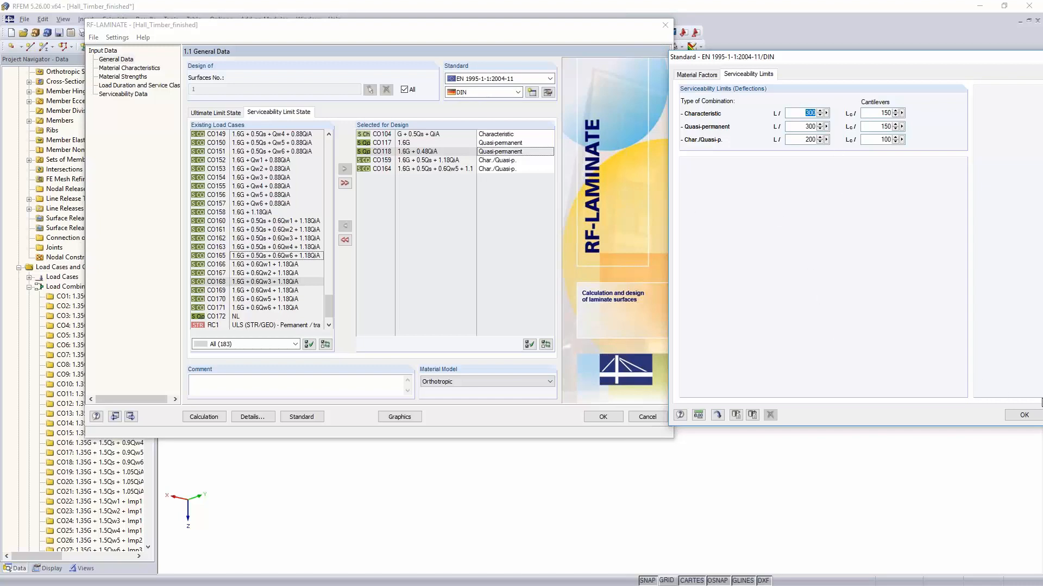
click(1042, 414)
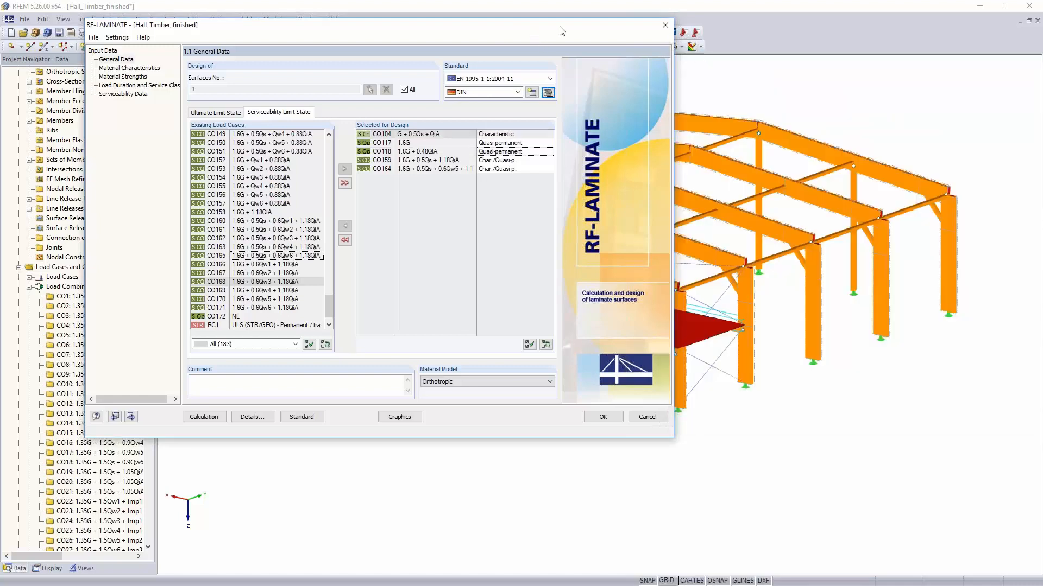
drag(561, 31, 756, 55)
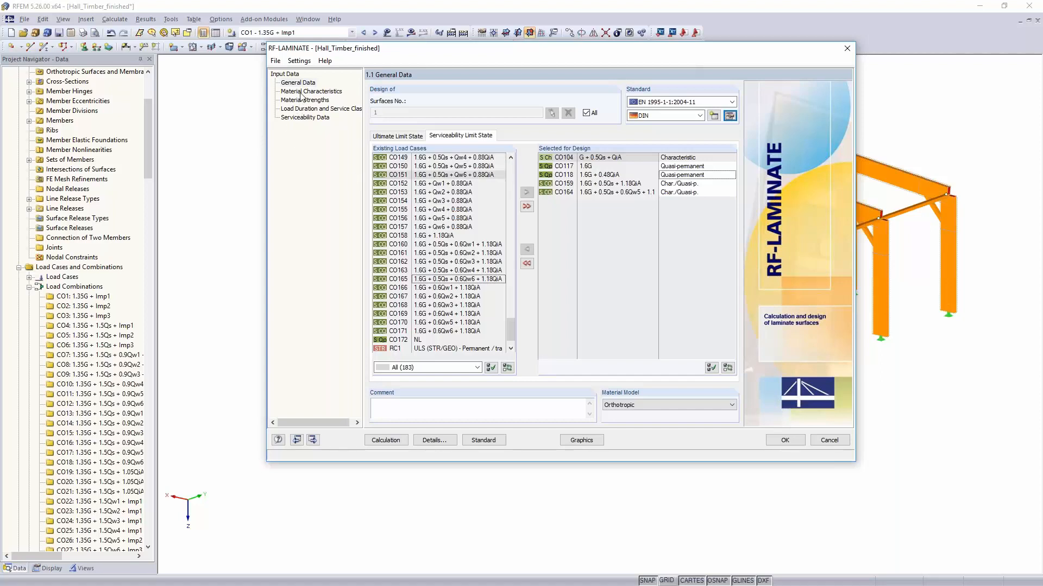
Review the design details for the displayed layer stresses and the result windows, leaving the settings as they are.
click(434, 444)
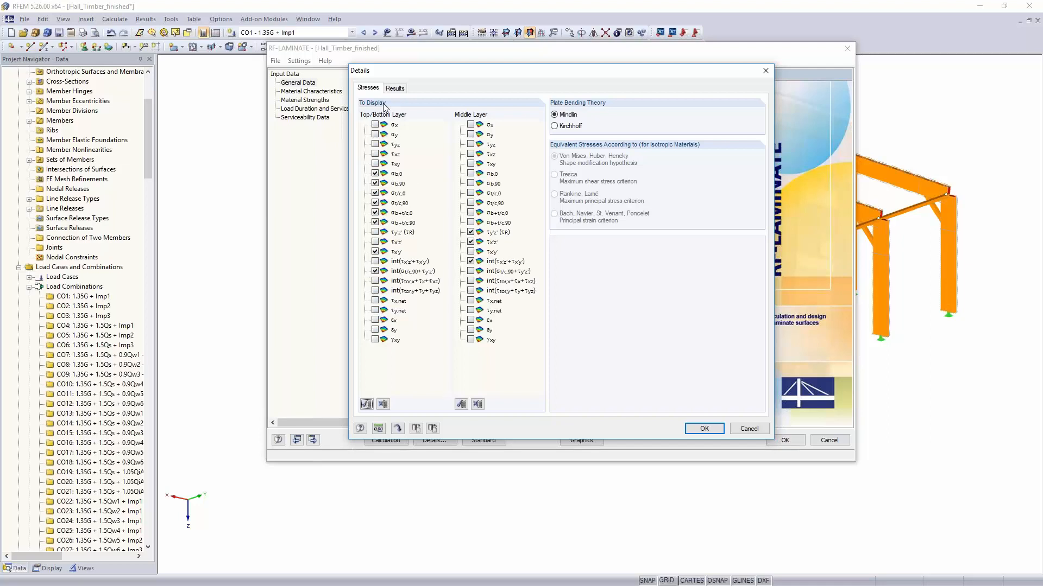
click(395, 88)
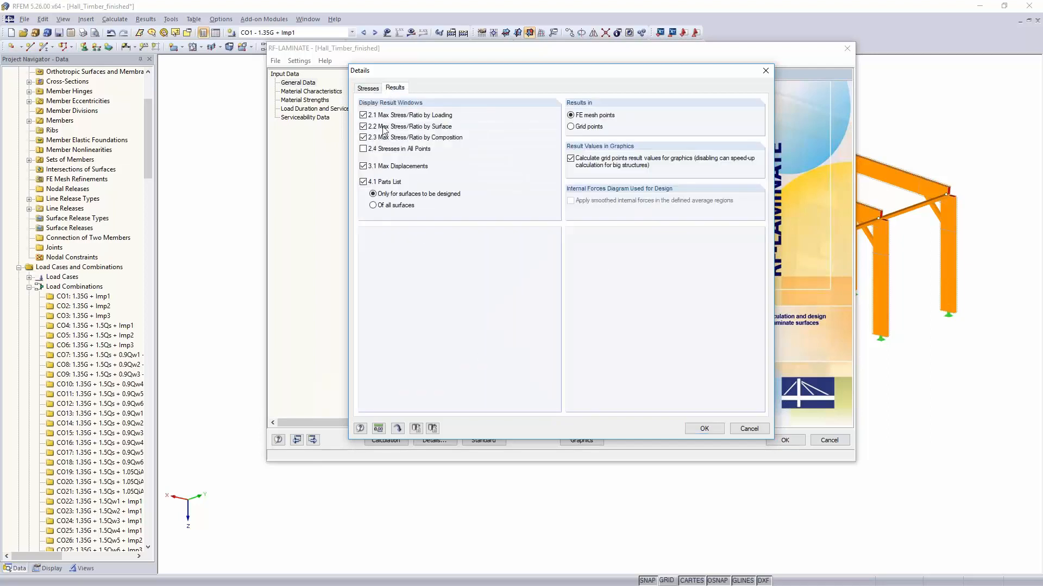
click(743, 432)
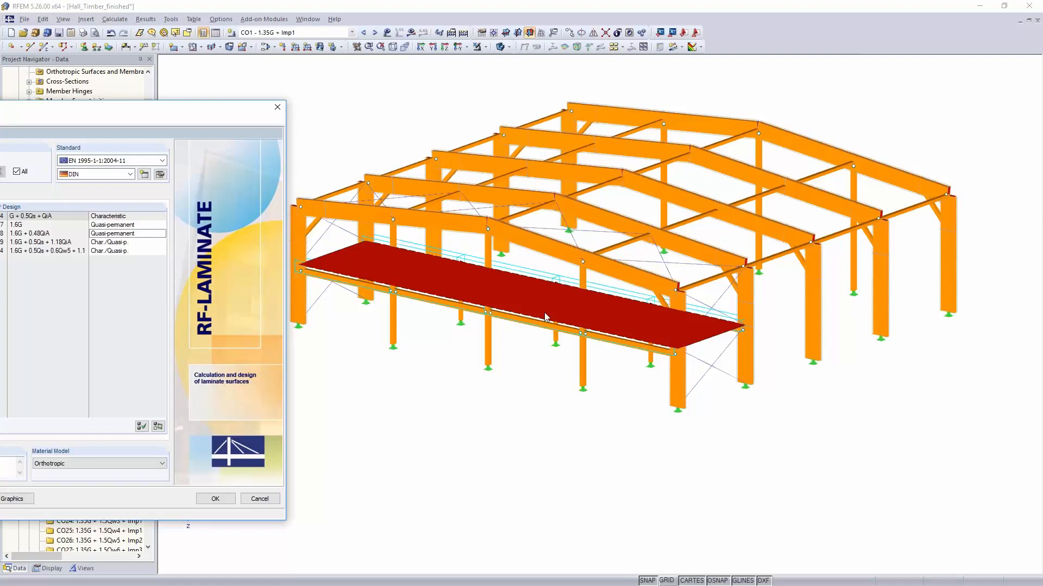
drag(255, 101, 764, 86)
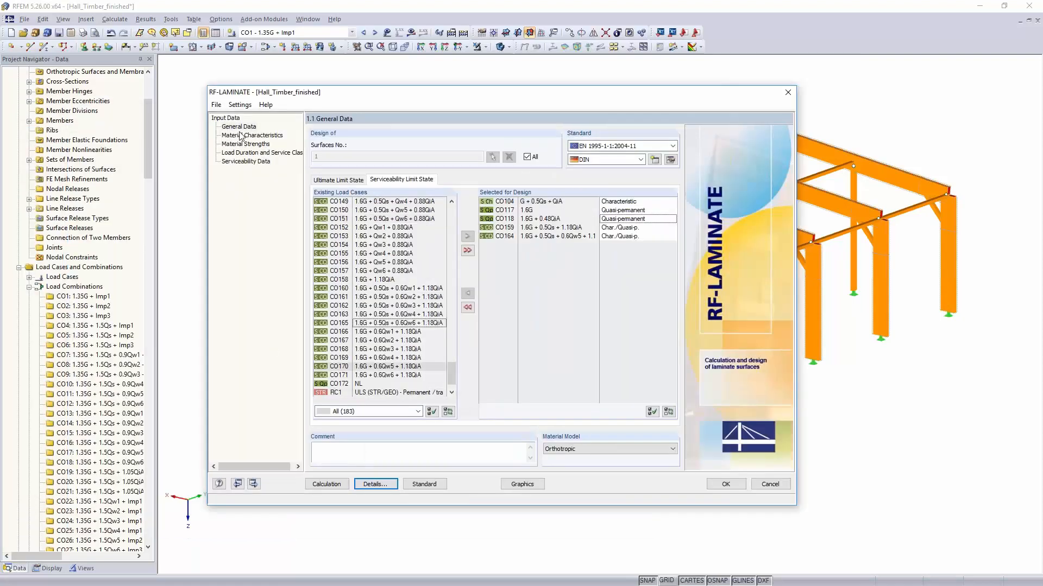
Examine the slab's layer composition and the producers offered in the layer library without importing any layers.
click(240, 135)
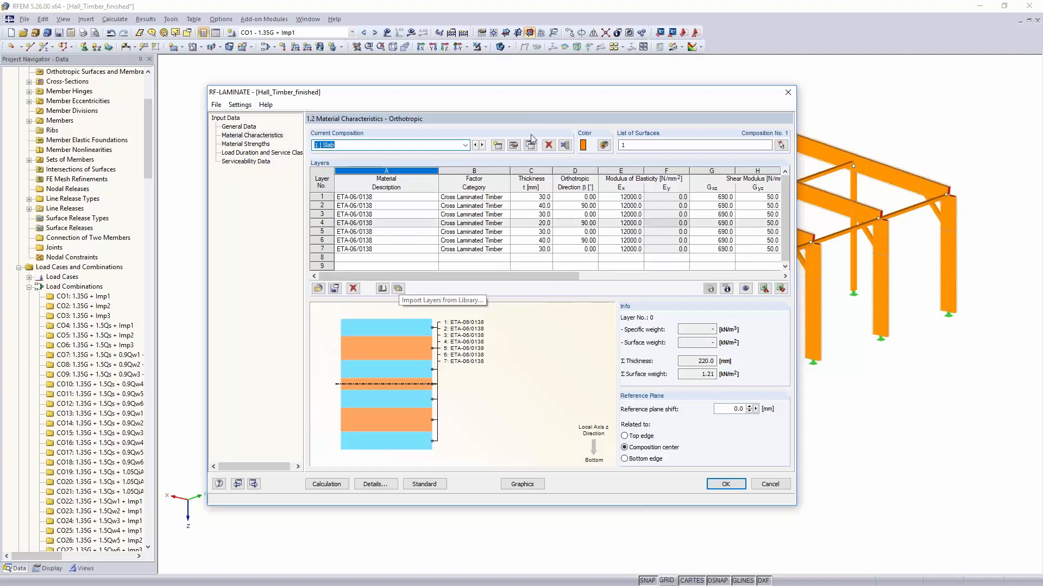
drag(561, 92, 532, 25)
click(371, 227)
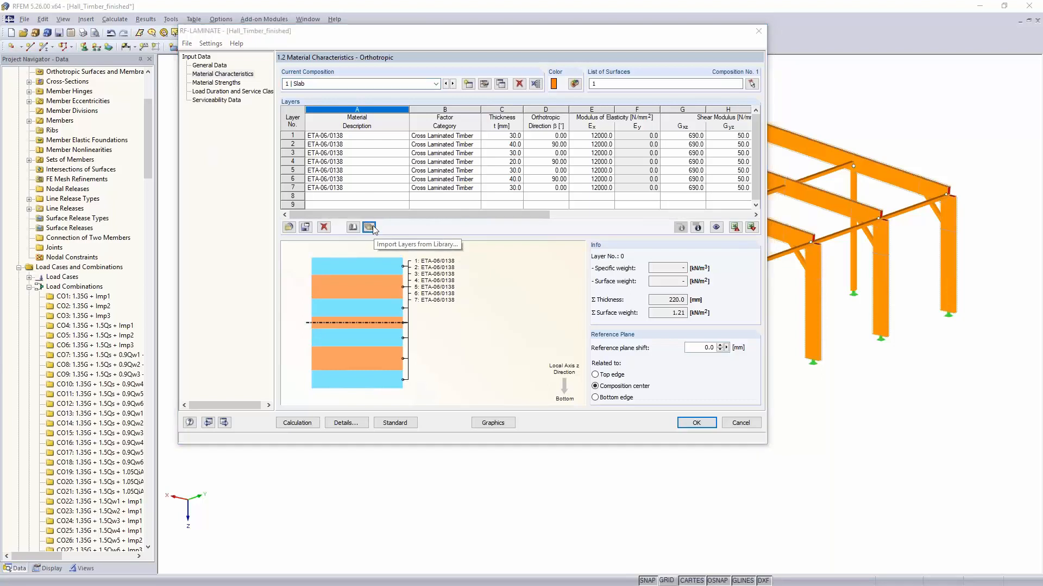
drag(395, 123, 517, 179)
drag(701, 180, 834, 194)
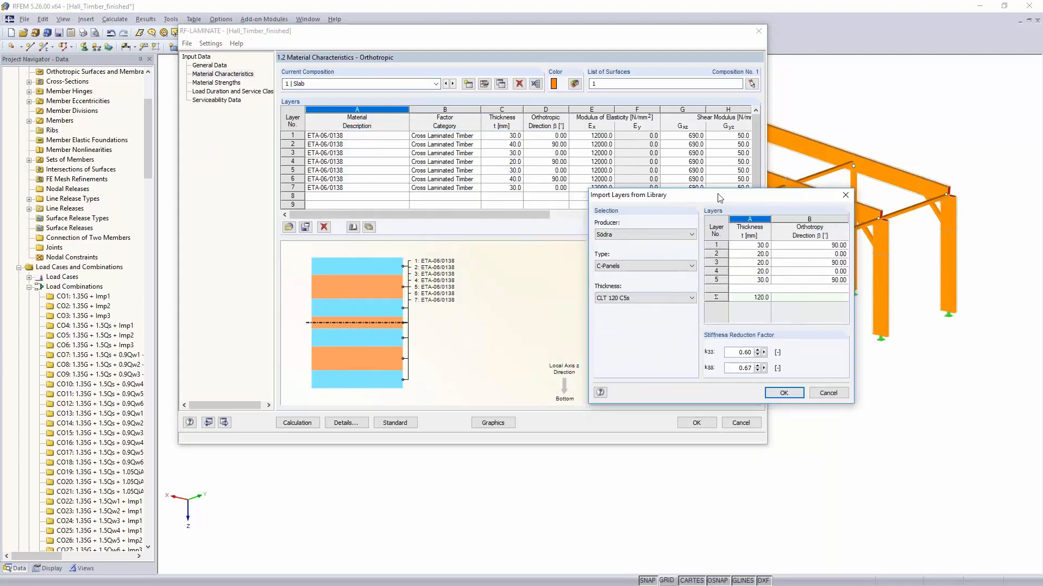
click(690, 233)
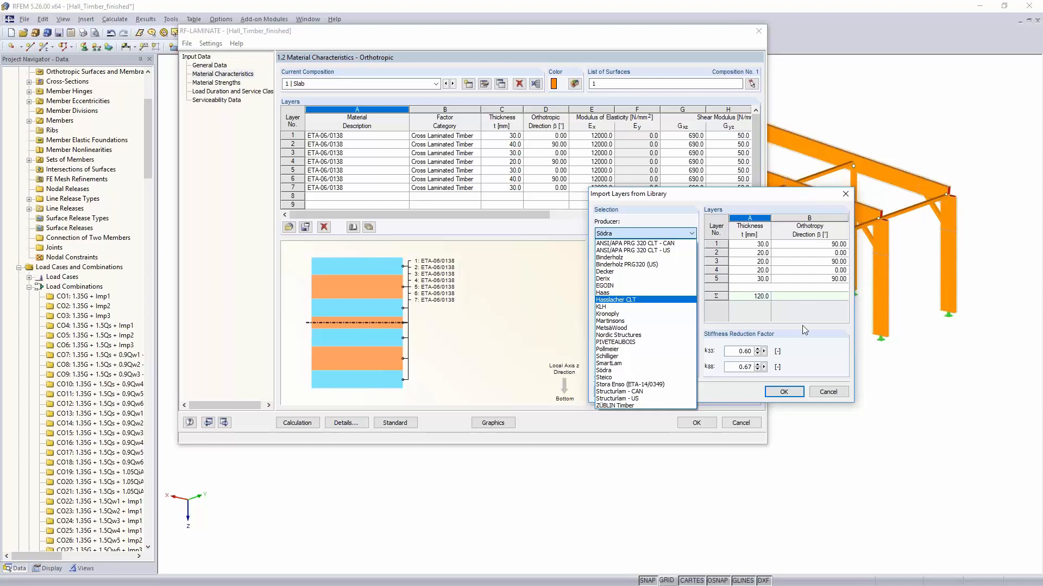
click(840, 396)
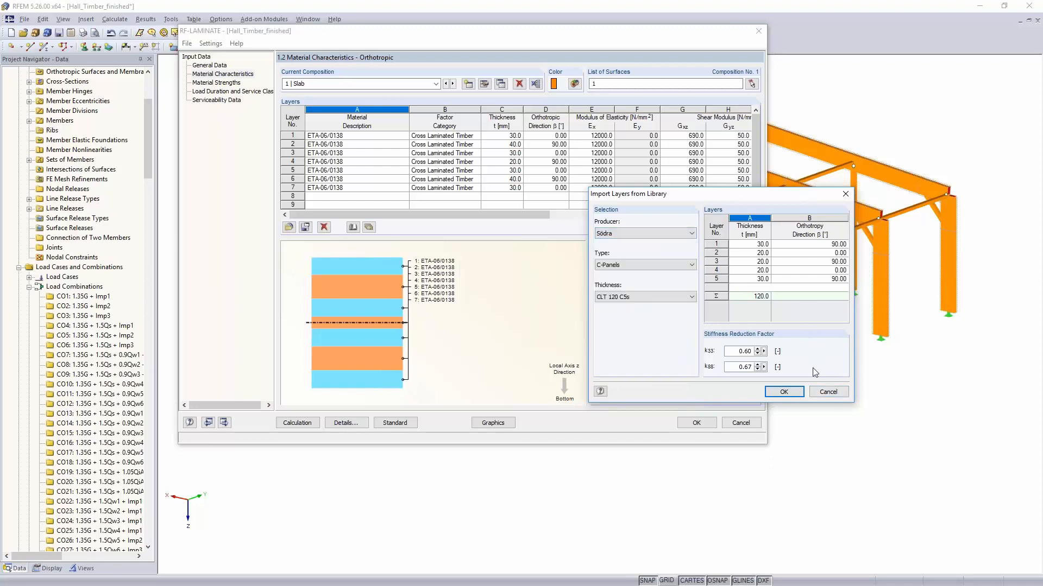
click(828, 392)
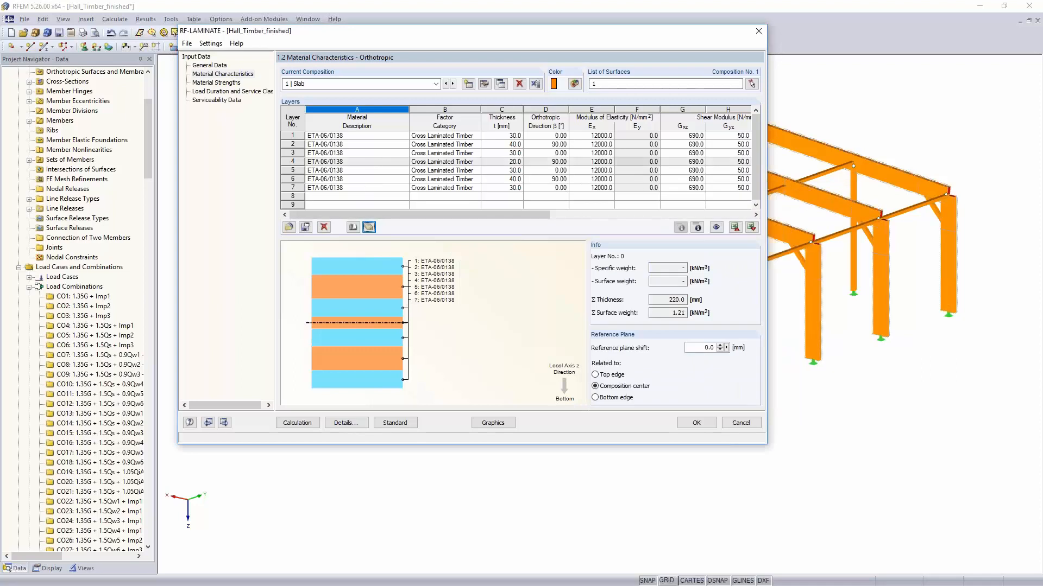
Check the calculation options and stiffness reduction factors in the details of the slab composition.
click(484, 84)
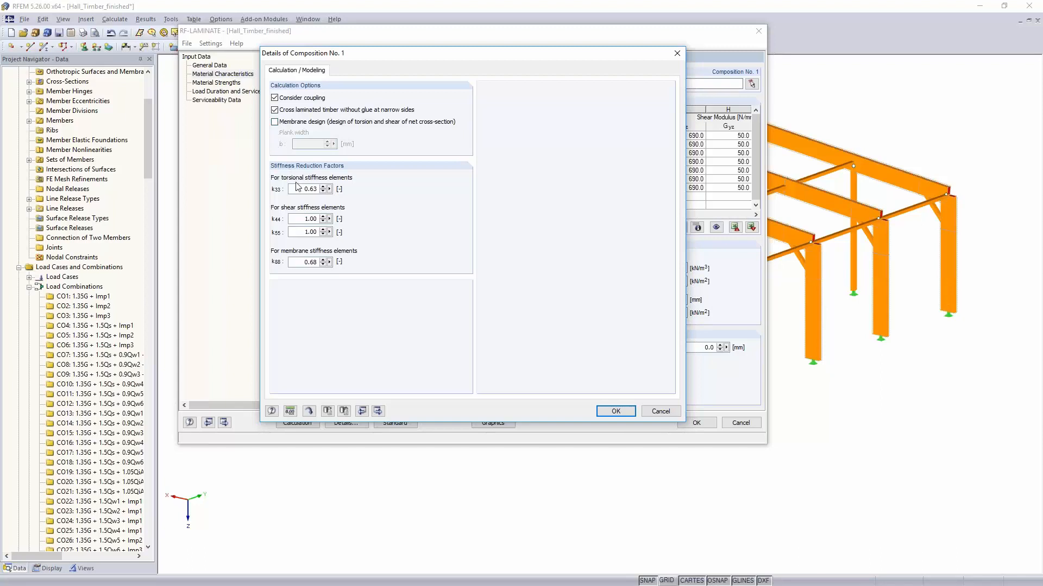
click(303, 263)
click(660, 412)
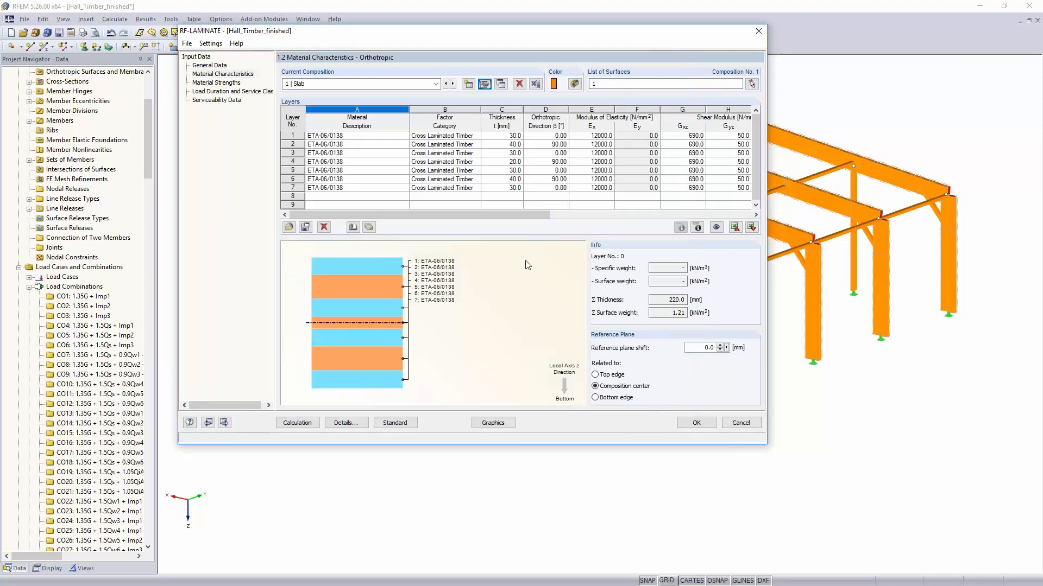
Review the material strengths of the slab layers and open the load duration and service class settings.
drag(503, 216, 467, 228)
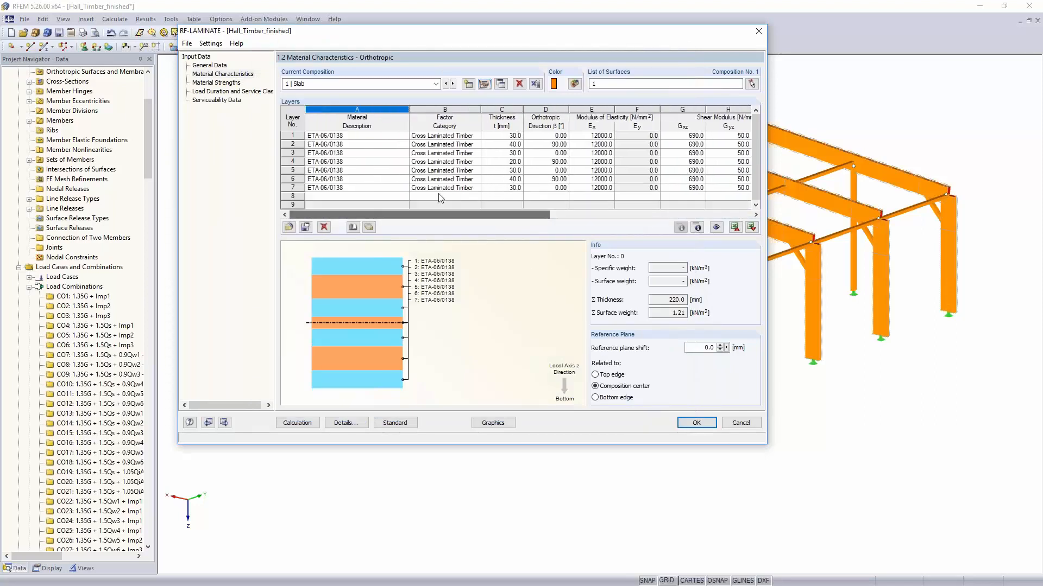
click(223, 82)
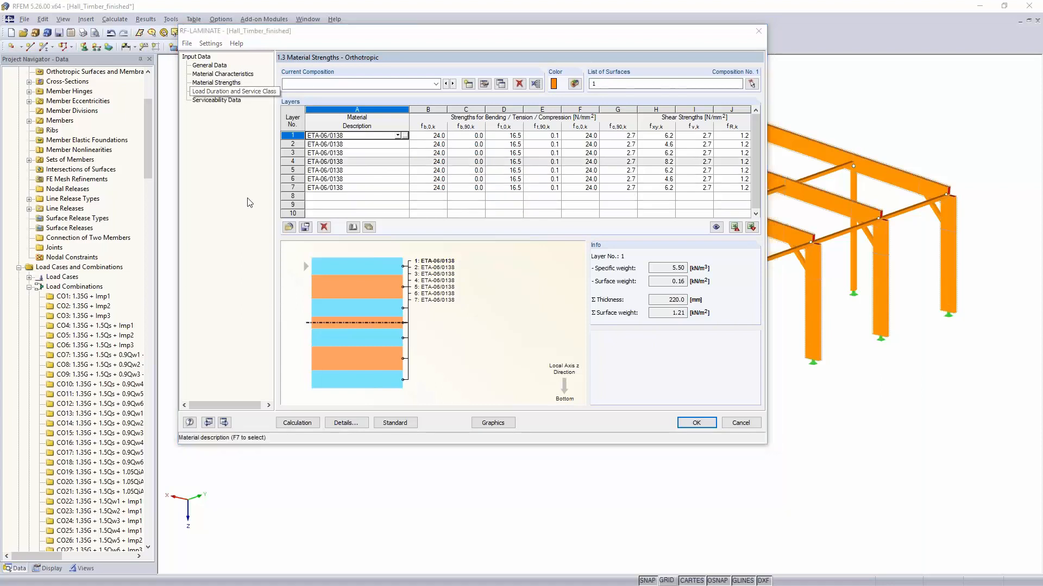
click(228, 91)
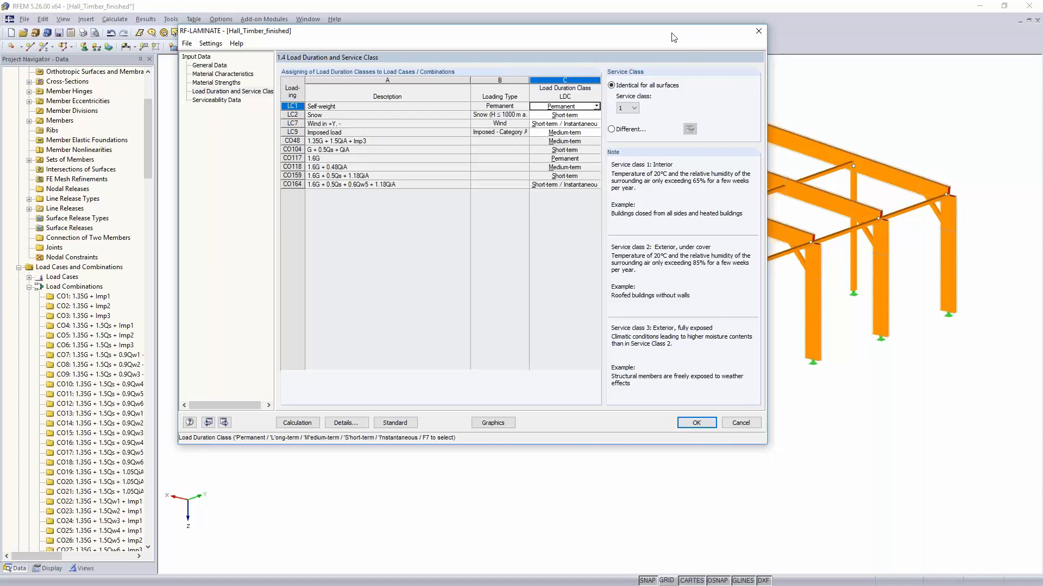
Examine how surfaces can be assigned to different service classes, then restore service class 1 as identical for all surfaces.
drag(673, 37, 490, 64)
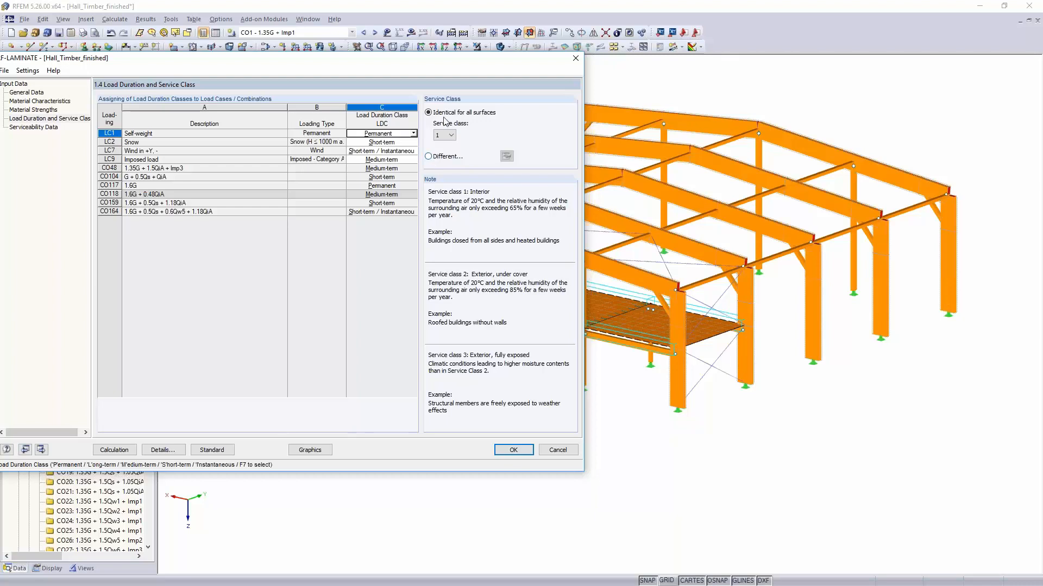
click(437, 158)
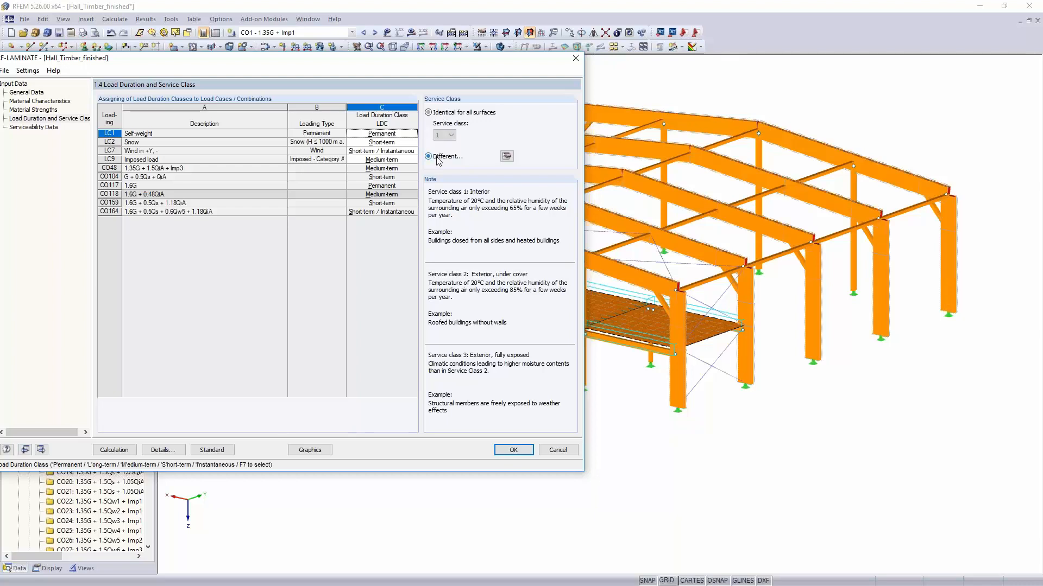
click(506, 158)
drag(458, 56, 586, 216)
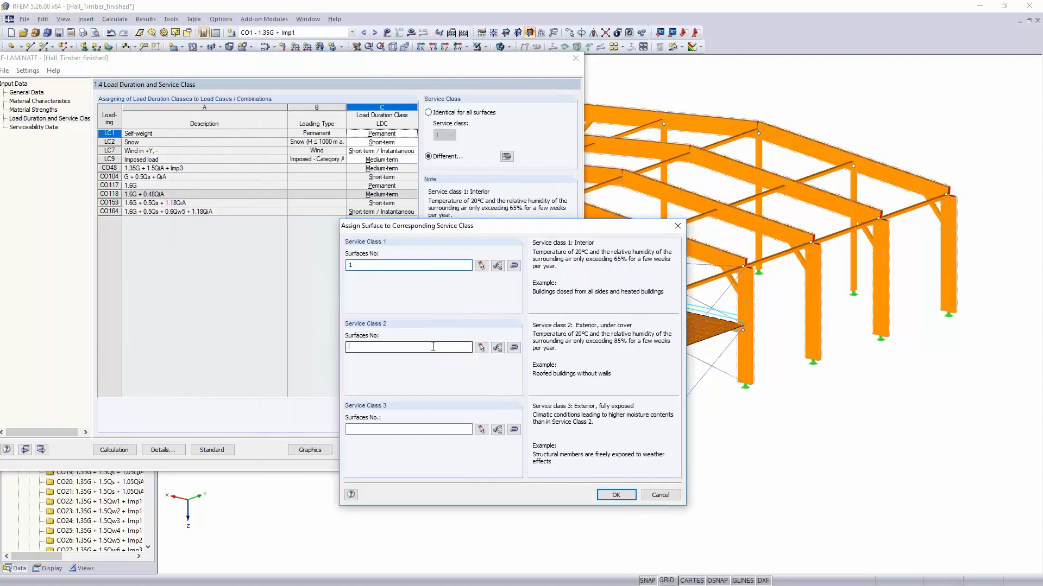
click(667, 496)
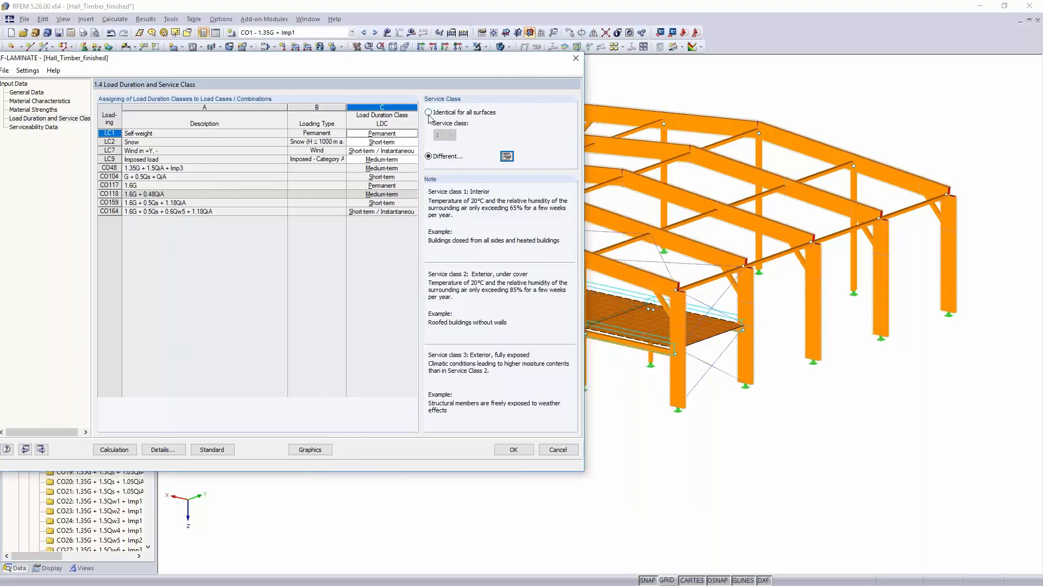
click(429, 113)
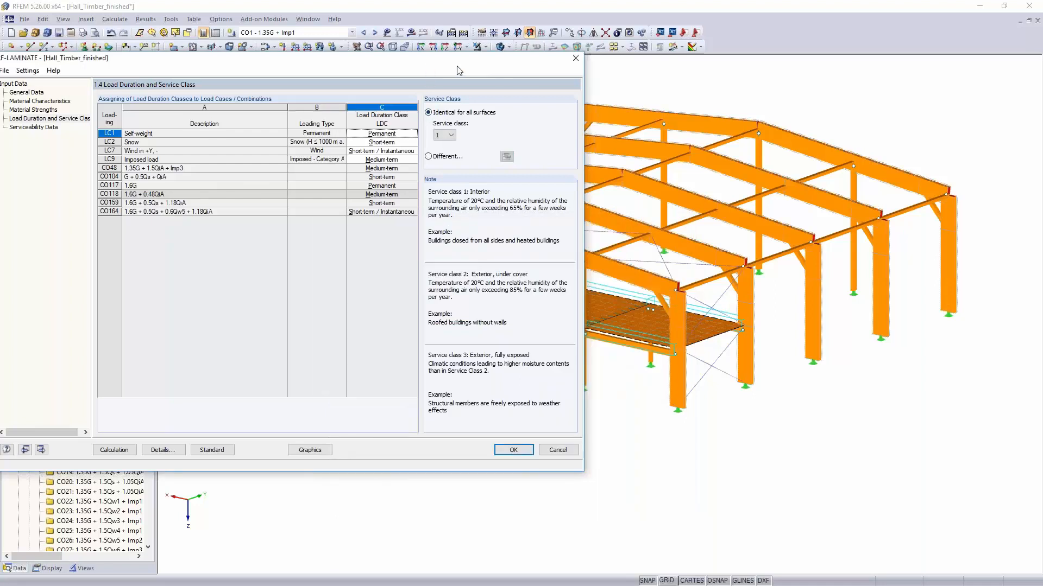
drag(457, 65, 650, 46)
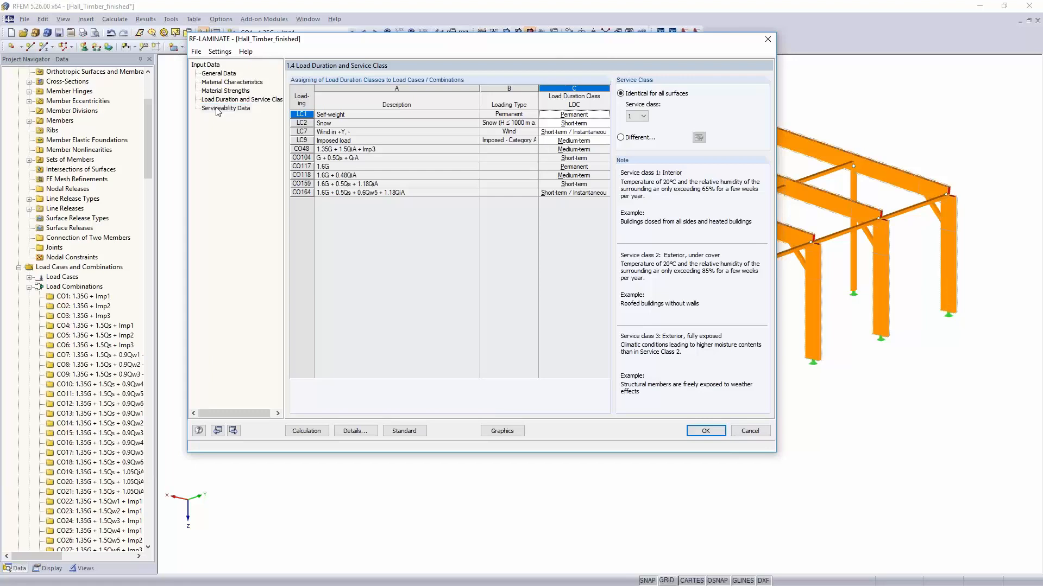
Enter surface 1 in the serviceability data, with the minimum boundary line as its reference length type.
click(220, 108)
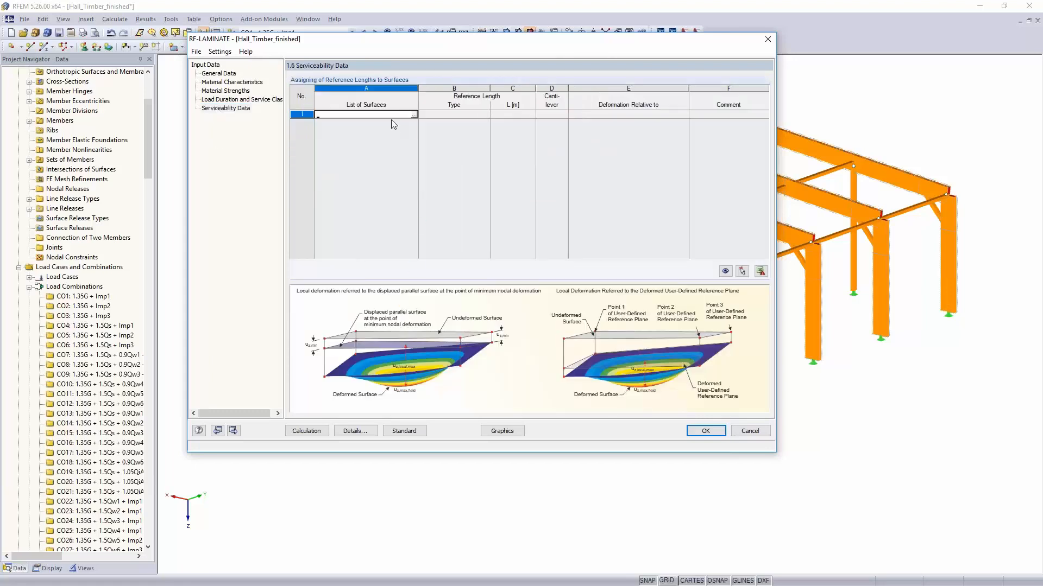
text(1)
key(Tab)
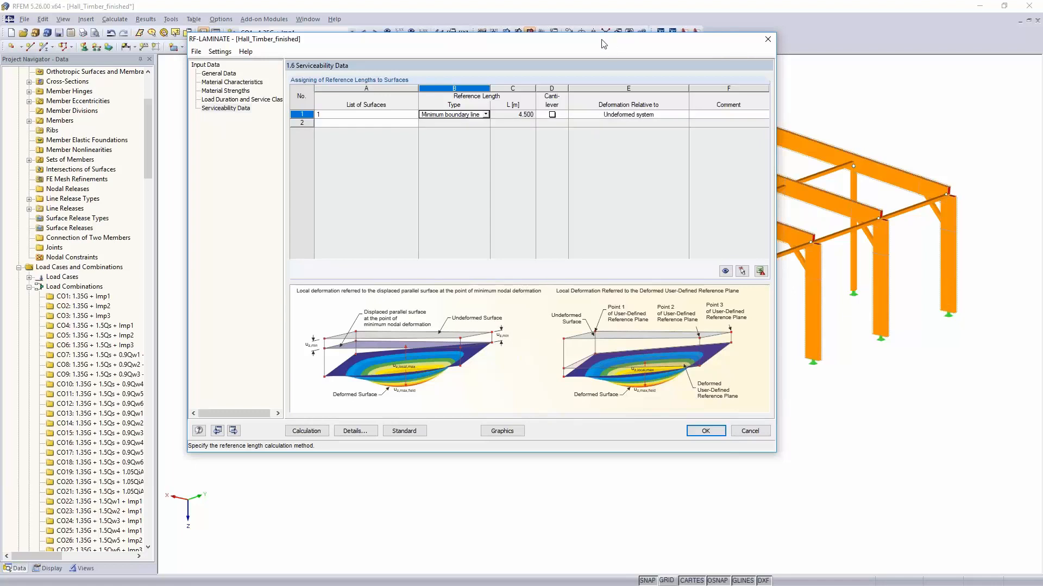
drag(603, 43, 278, 60)
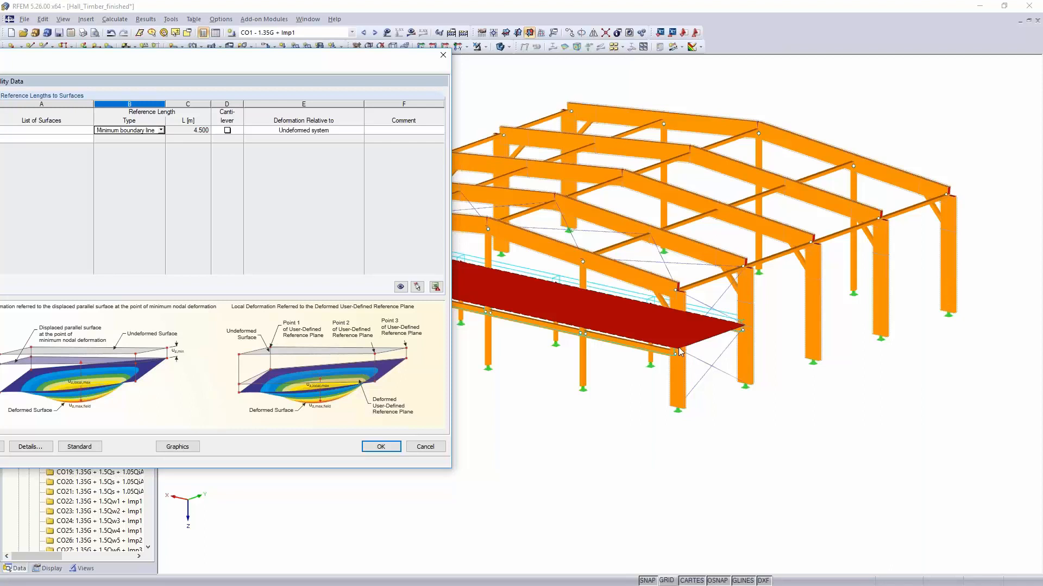
Set the deformation of surface 1 in the serviceability data to be relative to the displaced parallel surface.
drag(354, 67, 731, 93)
click(727, 157)
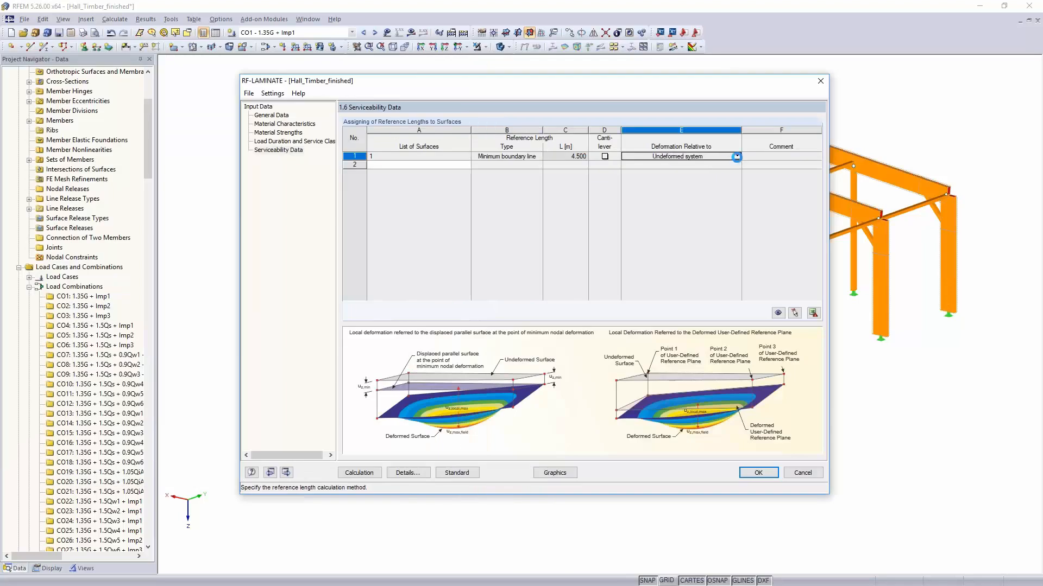
click(737, 157)
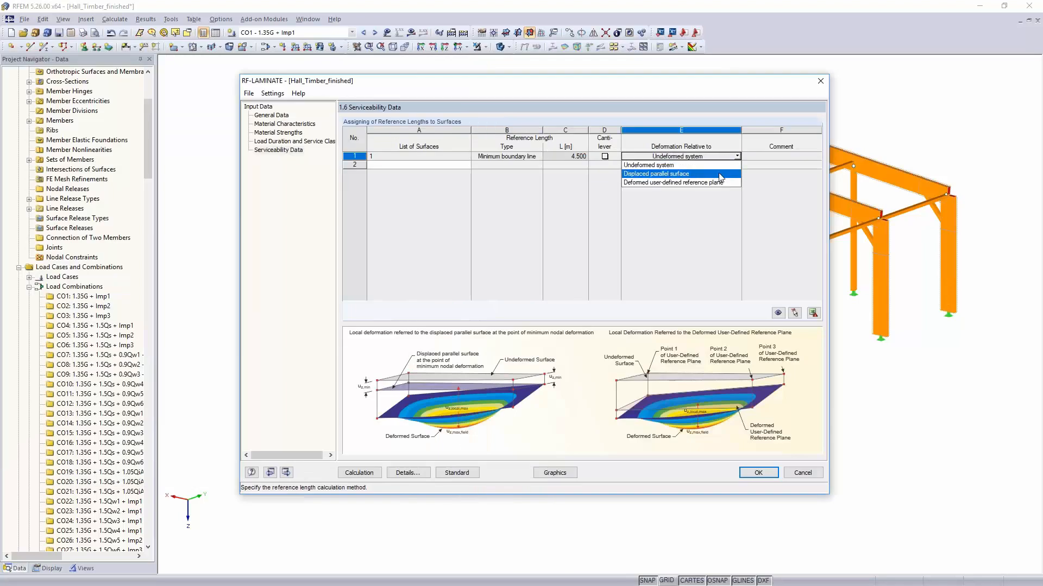
click(721, 173)
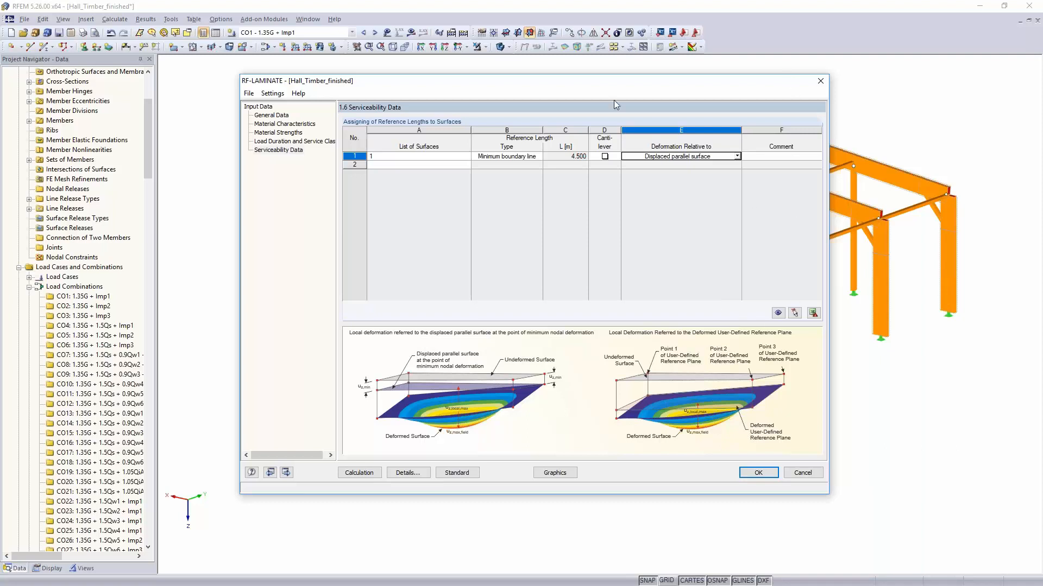
drag(612, 82, 332, 105)
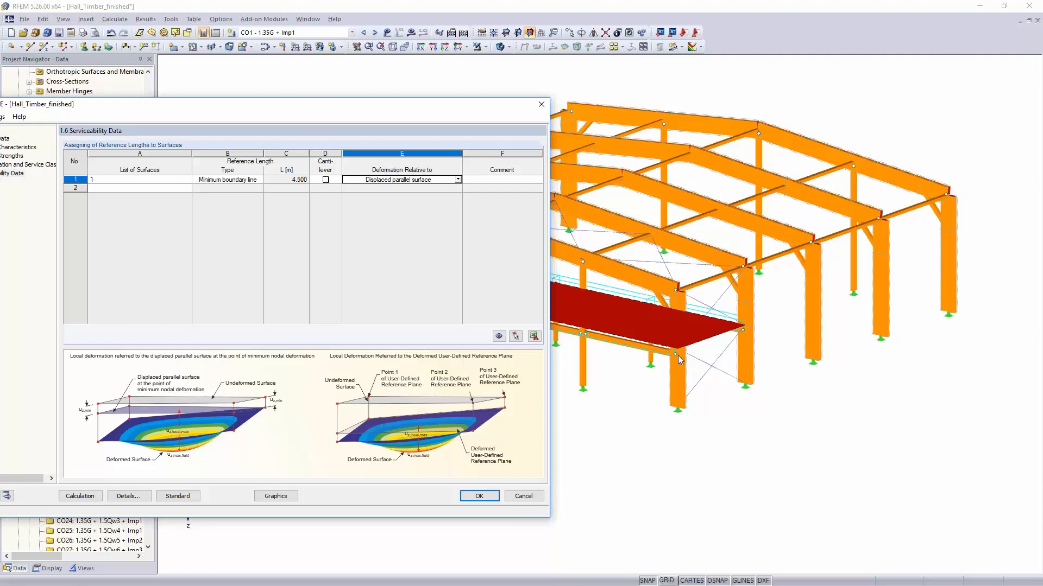
drag(434, 110, 732, 29)
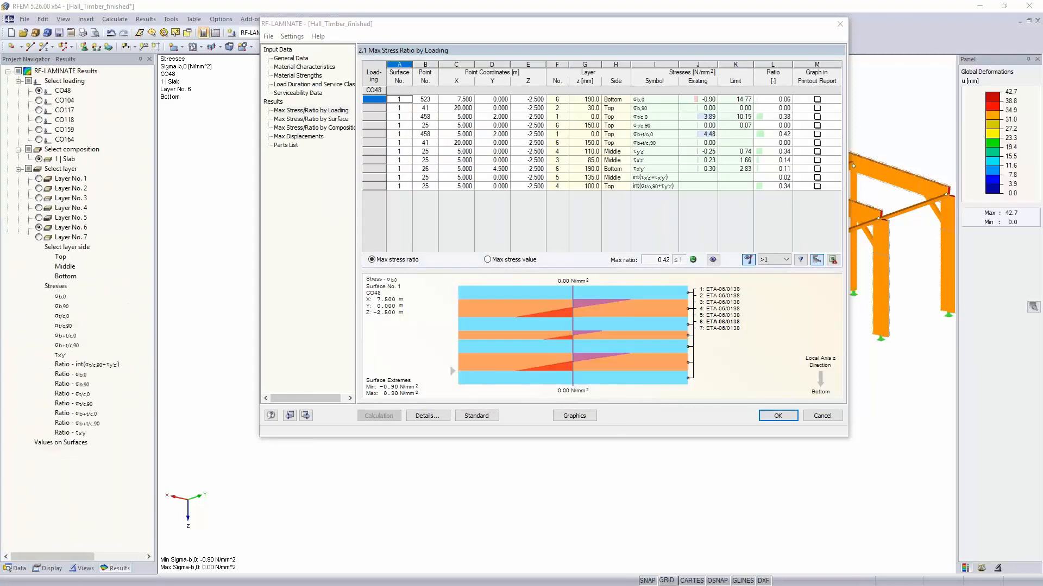
Review the governing stress ratio and the stress limits for CO48, and inspect the slab's layer 1 tension/compression stress graphically on the model.
drag(655, 28, 371, 29)
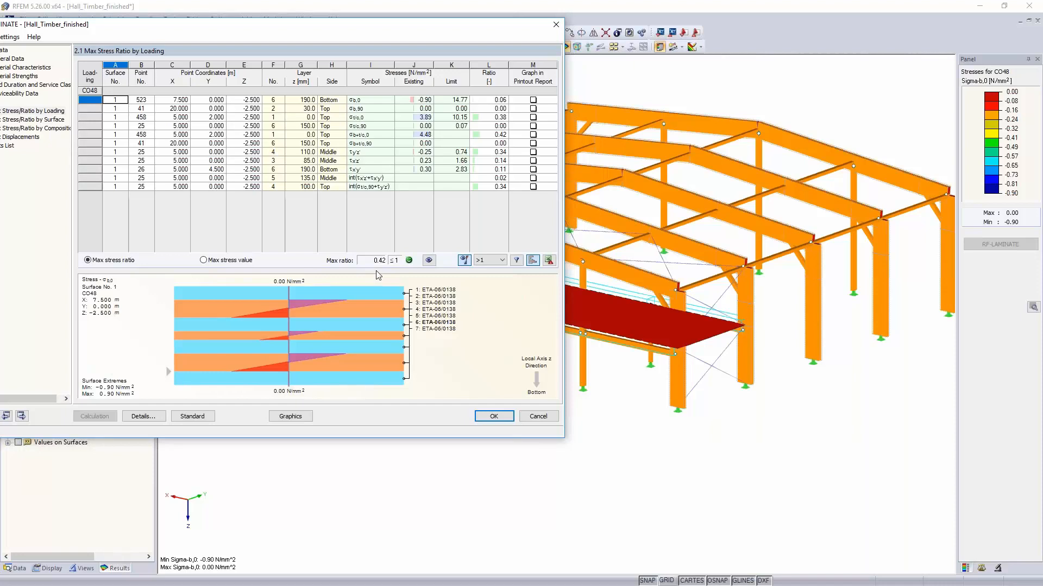
click(471, 135)
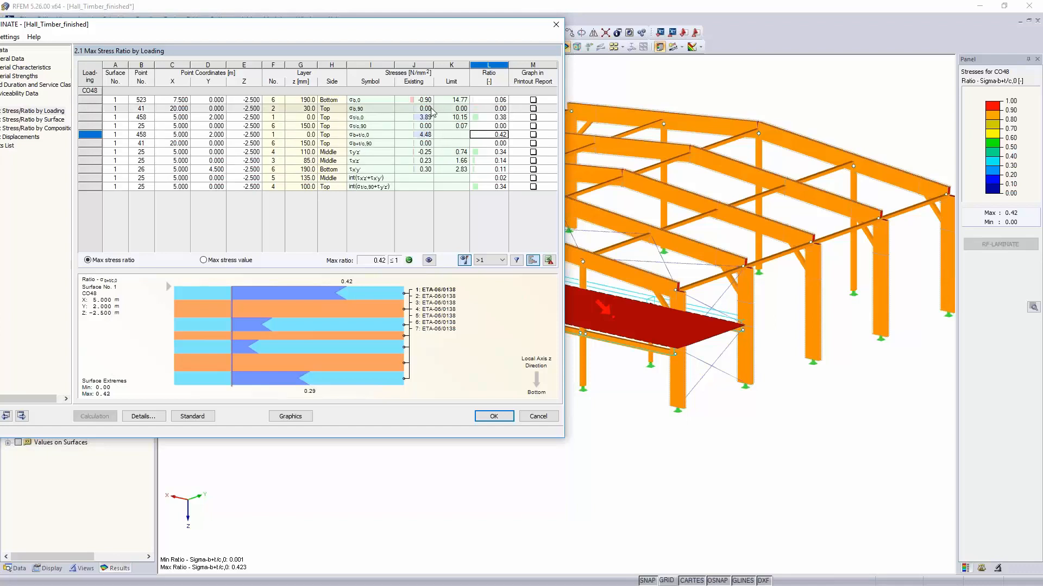
click(445, 100)
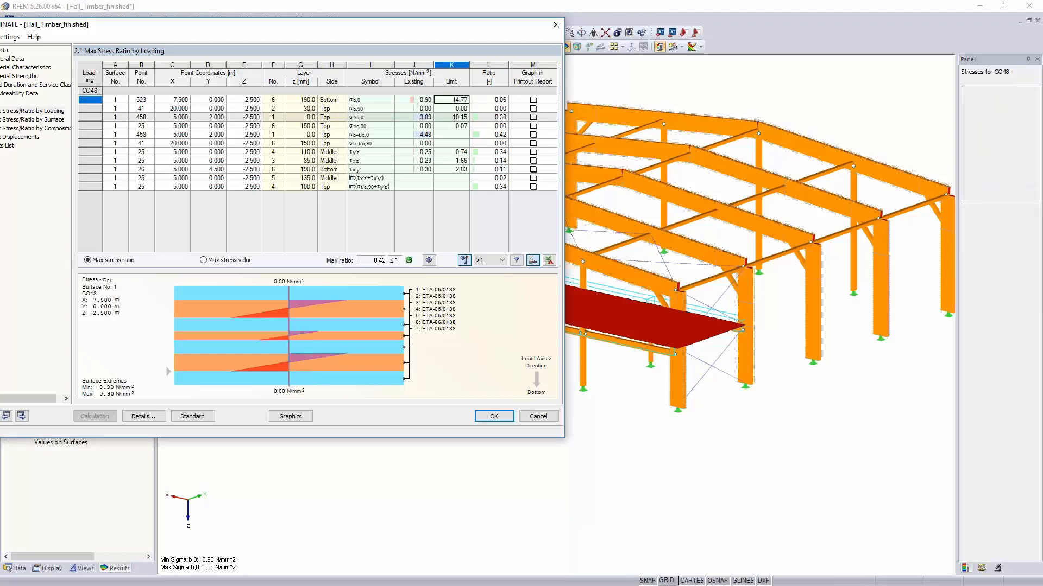
click(446, 118)
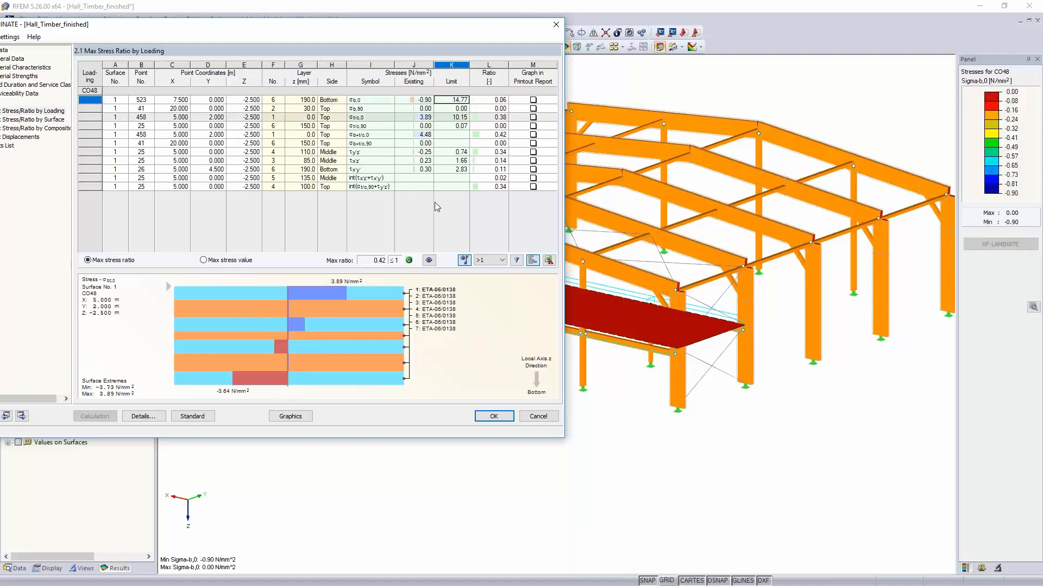
click(298, 417)
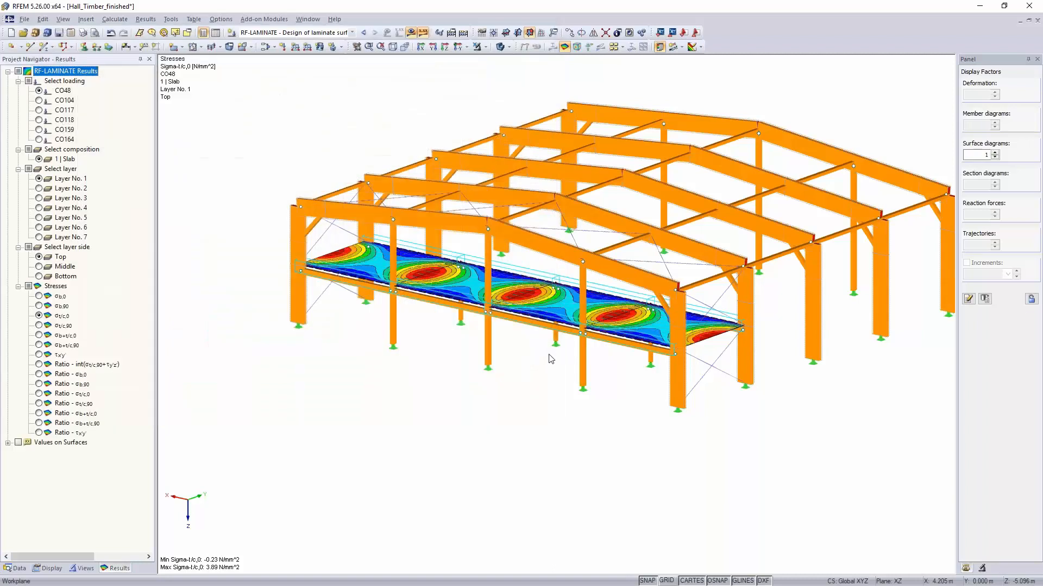
mouse_move(601, 451)
middle_down()
mouse_move(609, 394)
mouse_move(665, 364)
middle_up()
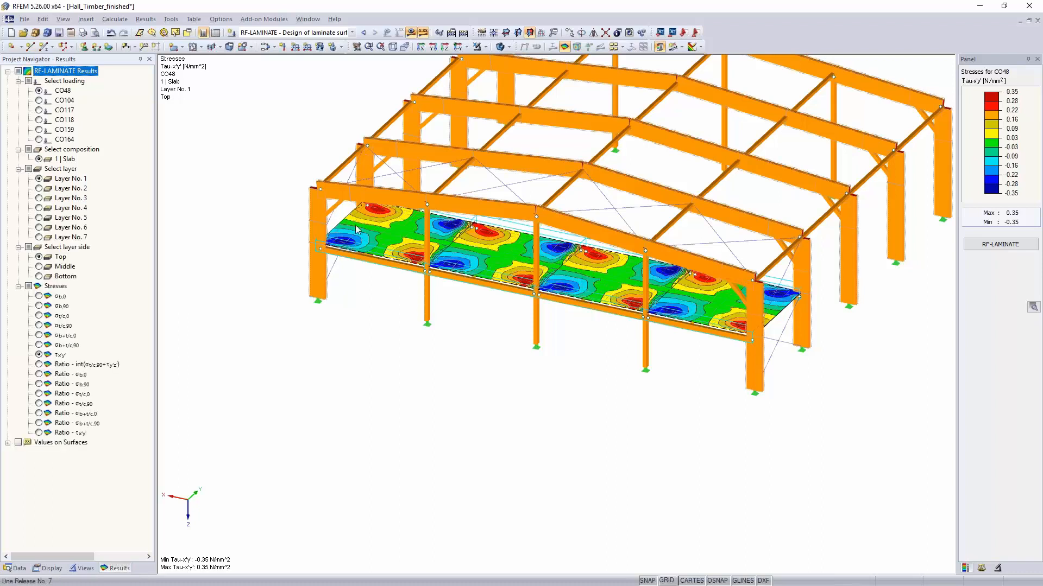
Reopen the RF-LAMINATE results and review the slab's maximum displacement and displacement ratio for CO104 in the table and model.
click(264, 19)
click(277, 32)
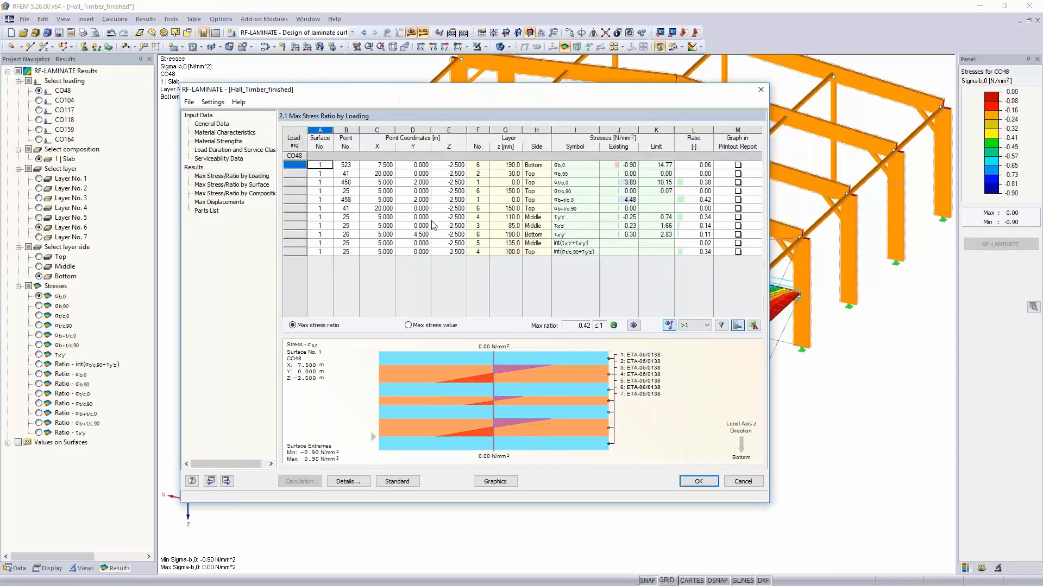
click(220, 202)
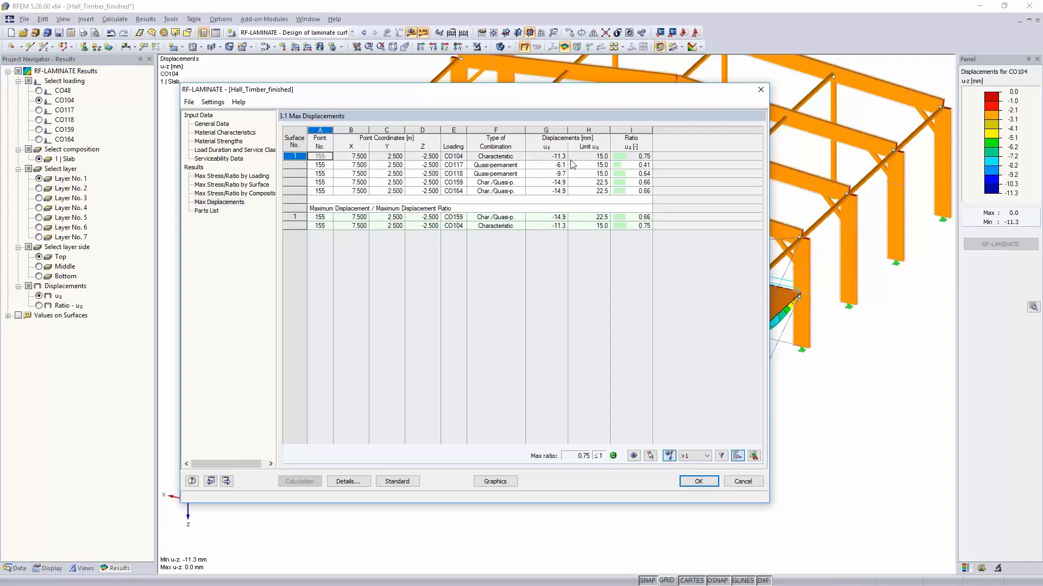
click(639, 157)
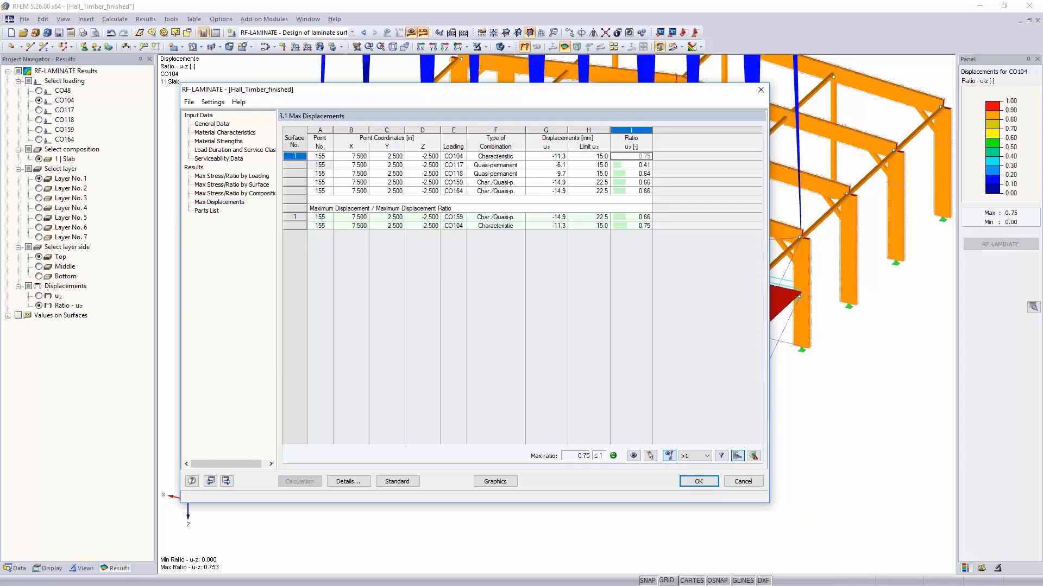
click(553, 156)
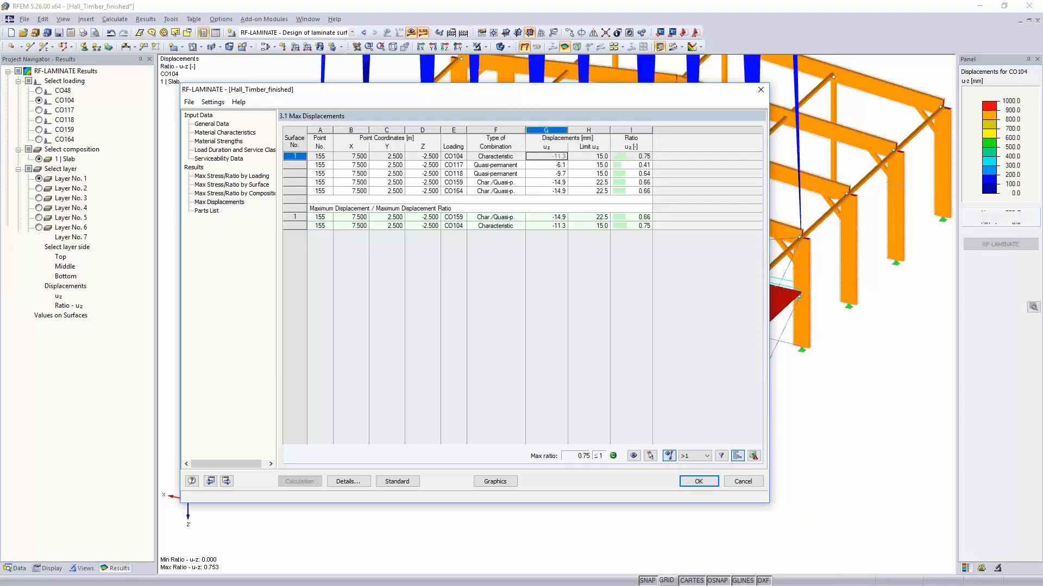
drag(349, 93, 86, 96)
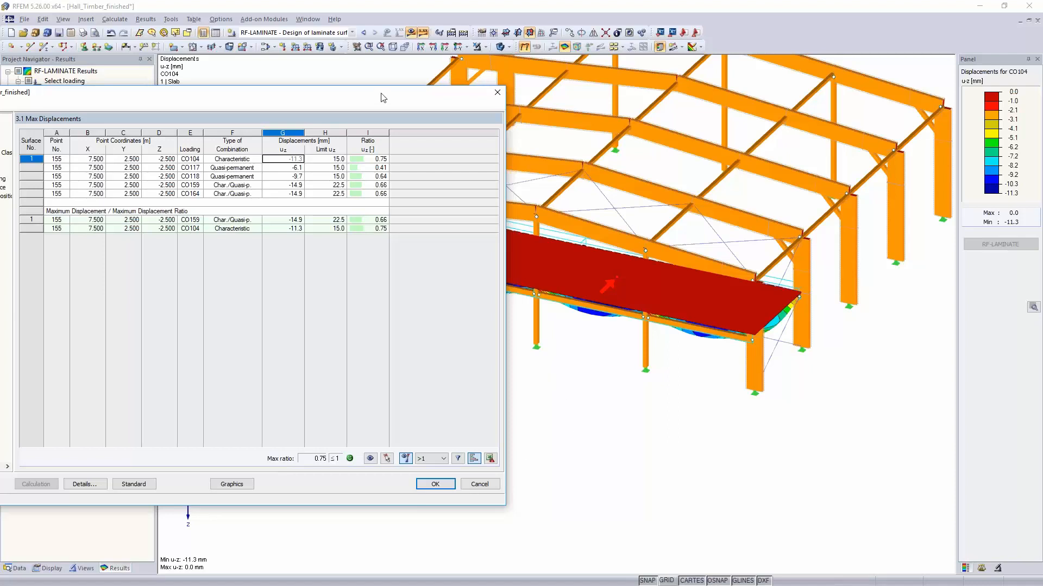
drag(383, 98, 831, 210)
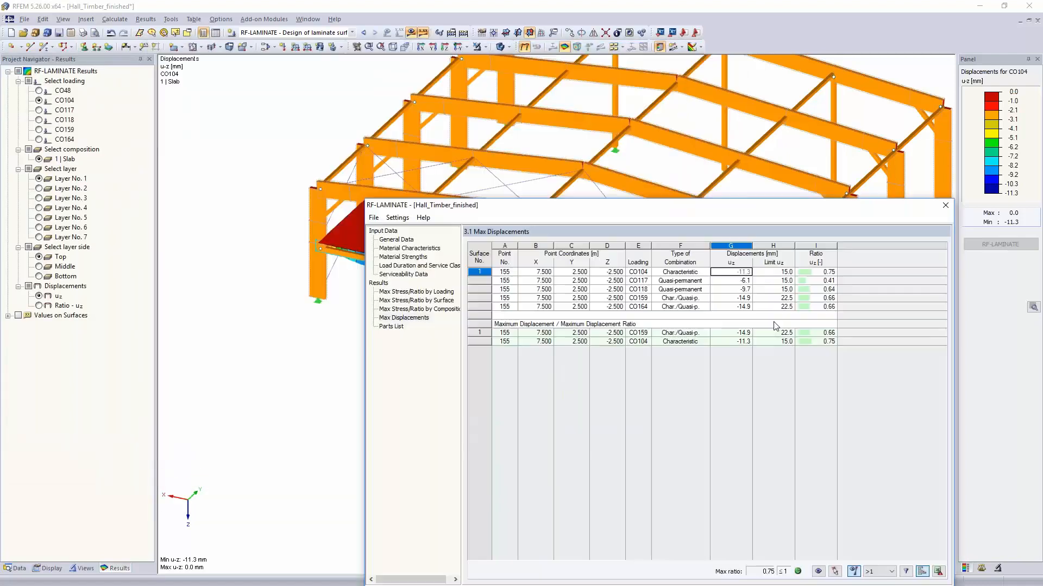
drag(773, 322, 791, 111)
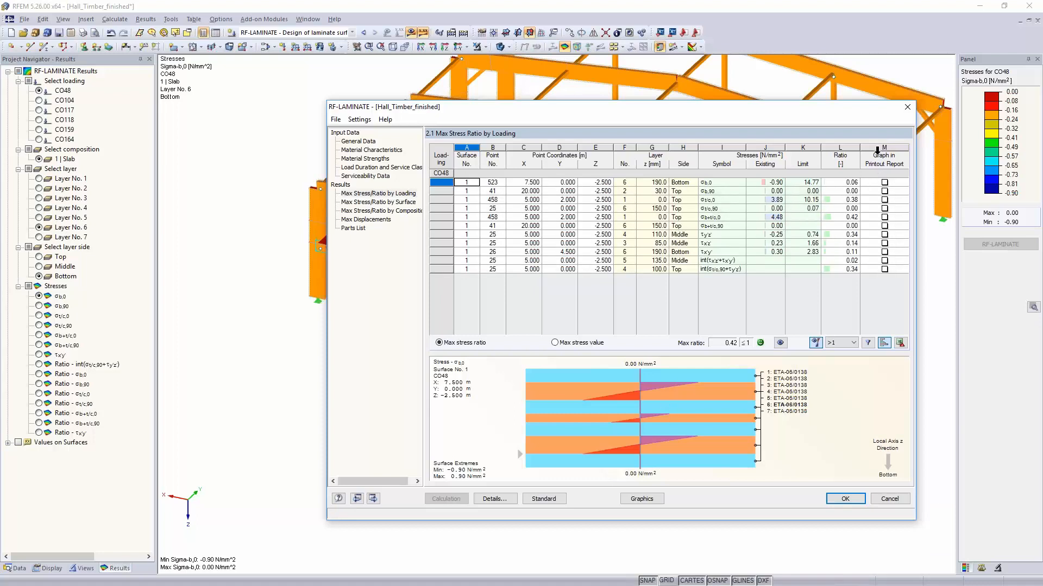
Compare the shear stress limits for CO48 and inspect the slab's layer 3 shear stress τx'z' graphically on the model.
click(806, 234)
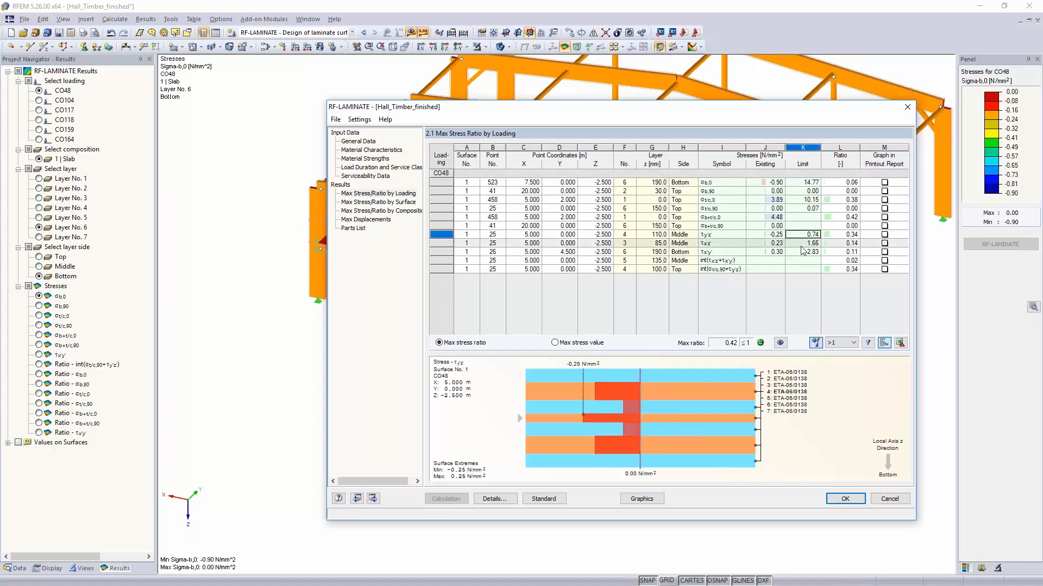
click(803, 244)
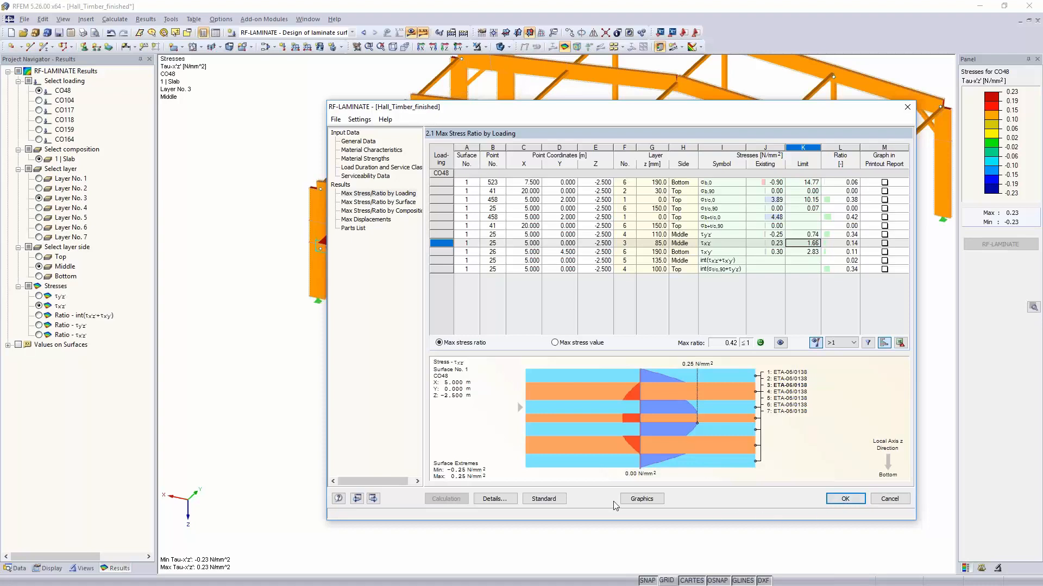
click(642, 499)
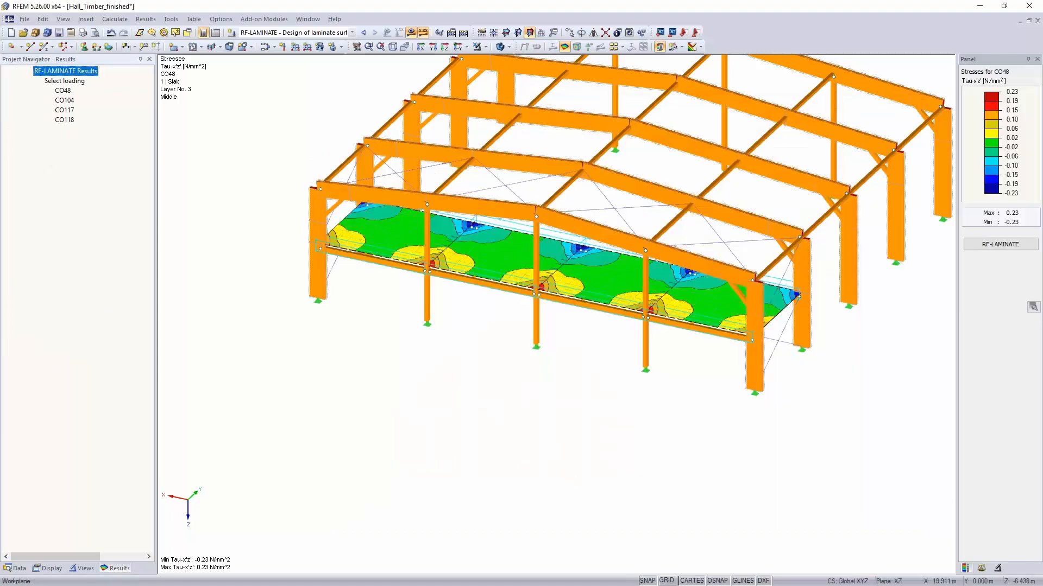
middle_drag(522, 414, 542, 400)
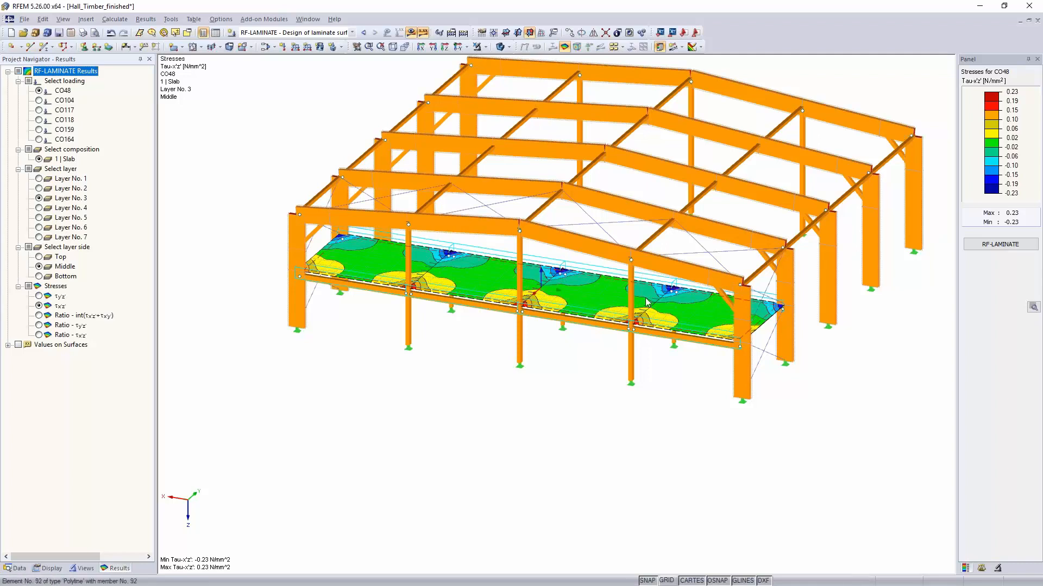
scroll(669, 330, up, 5)
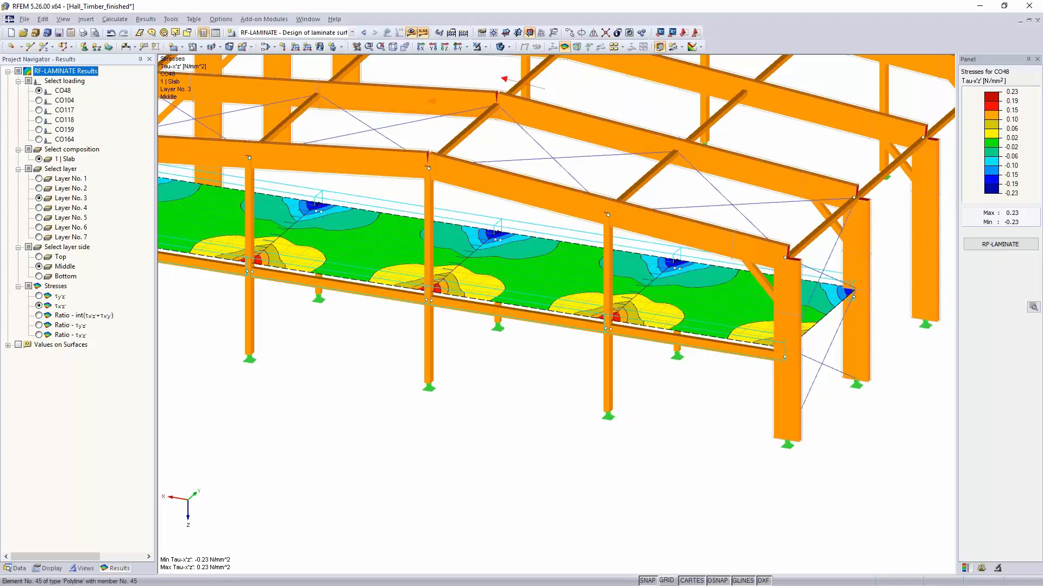
Switch the displayed results from the laminate design to load combination CO48 (1.35G + 1.5QiA + Imp3).
click(352, 32)
scroll(348, 151, up, 18)
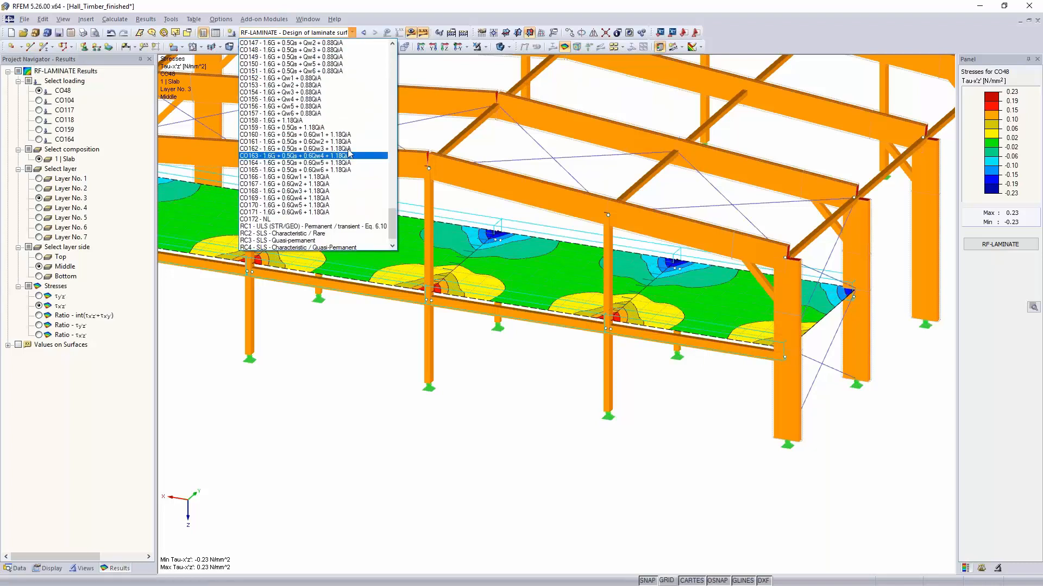
scroll(349, 150, up, 13)
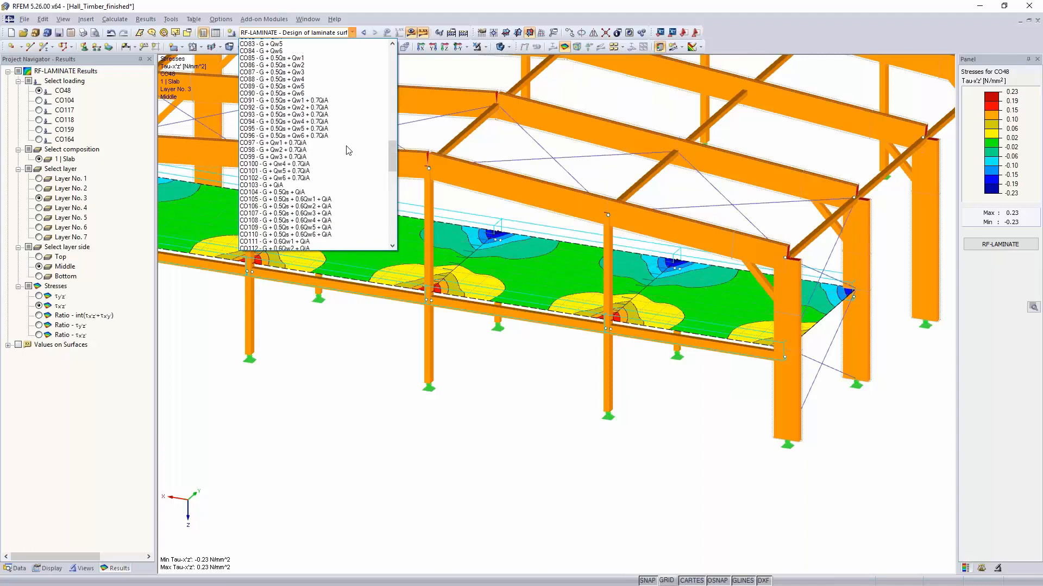
scroll(348, 151, up, 4)
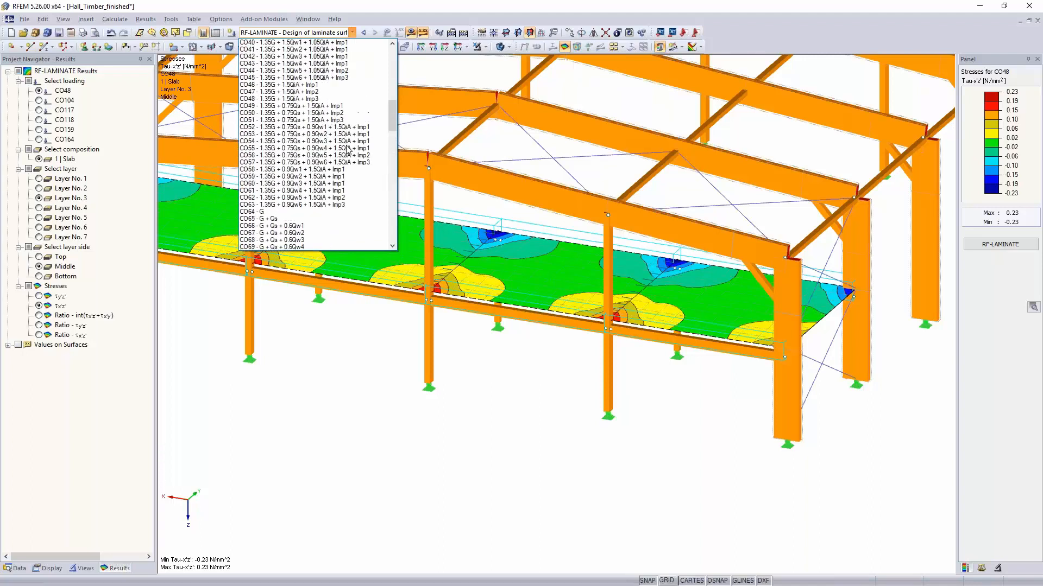
click(322, 100)
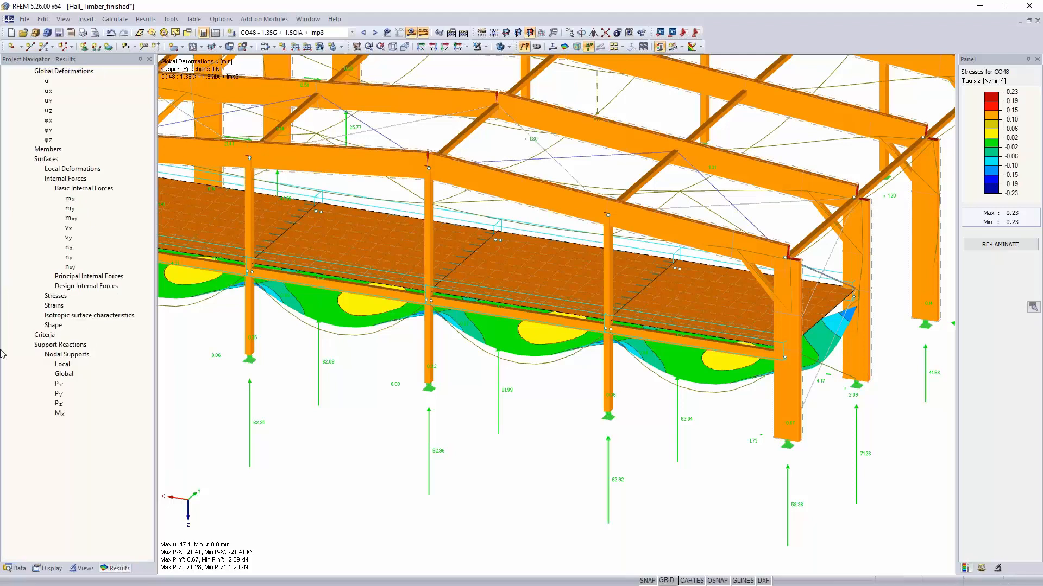
Turn on the results for releases and view the line hinges' local deformation ux and force n on the slab.
click(8, 472)
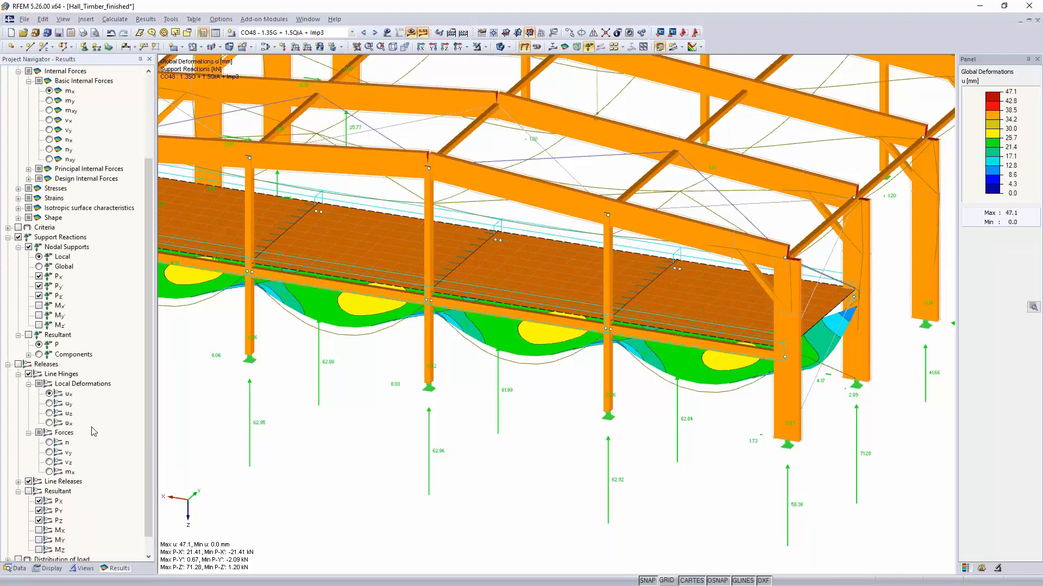
scroll(93, 432, down, 1)
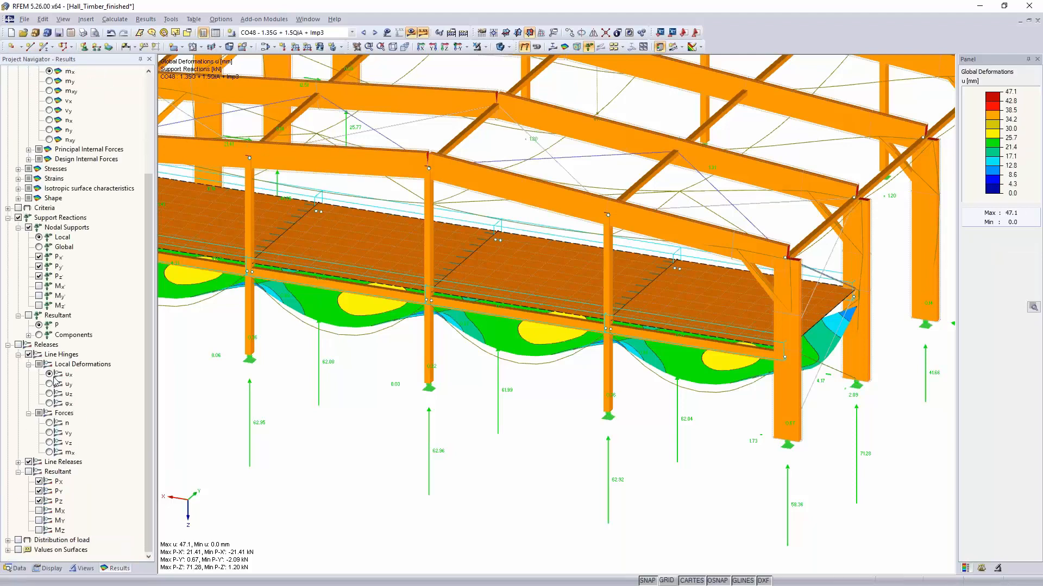
click(18, 344)
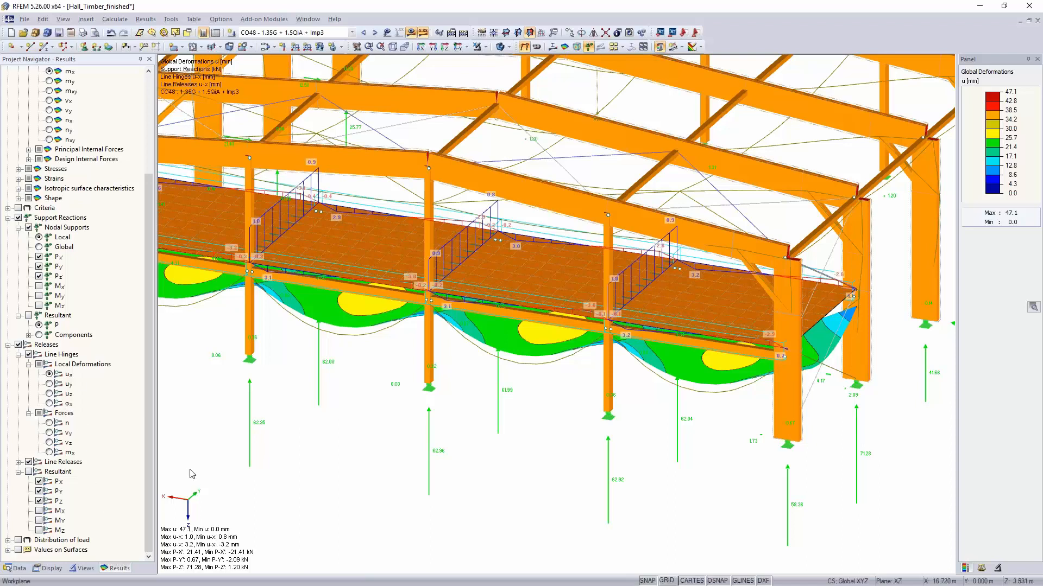
click(49, 424)
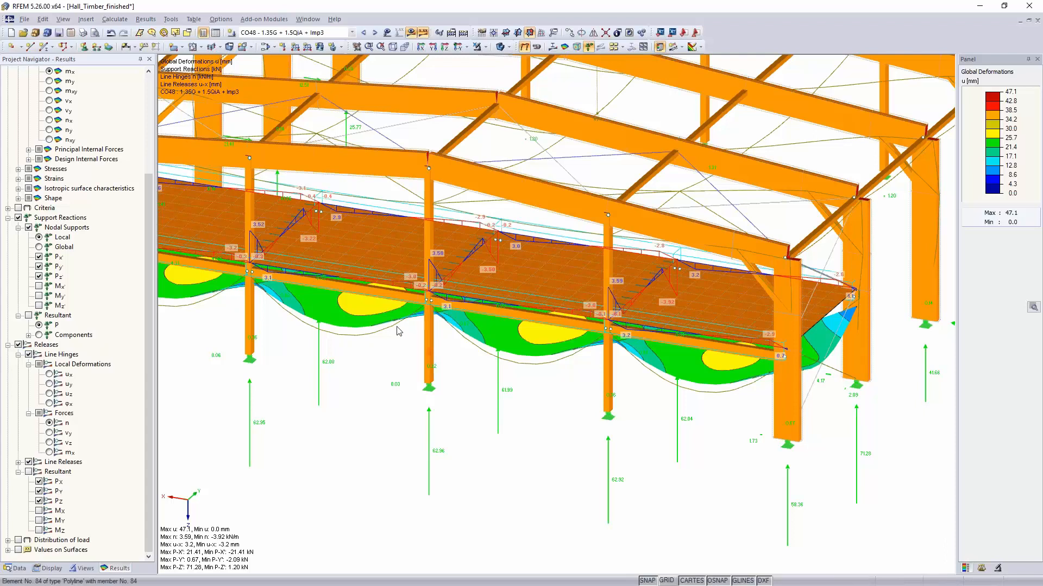
Display the force n of the line releases along the slab edges.
click(18, 462)
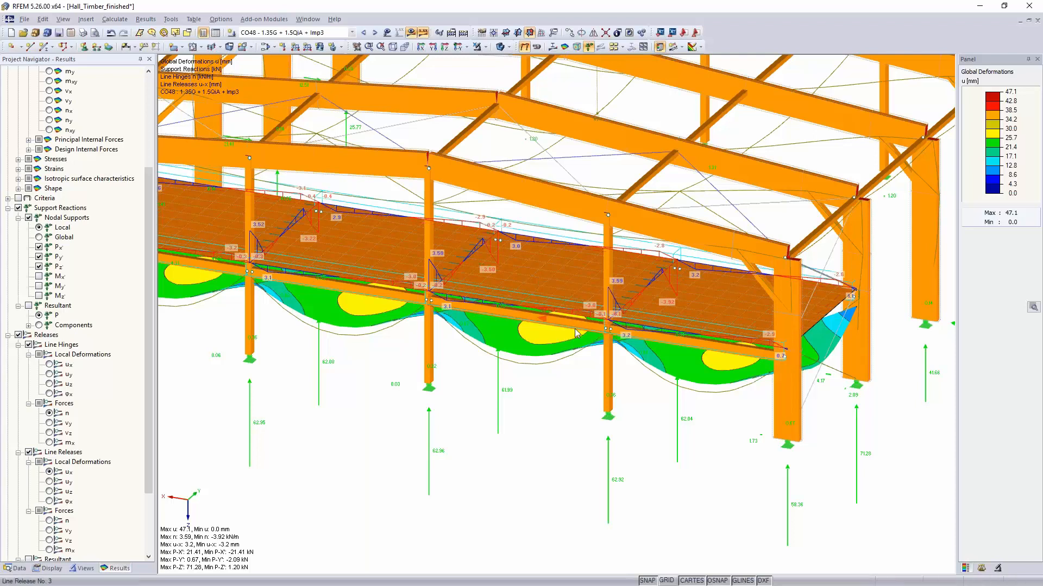
scroll(50, 492, down, 1)
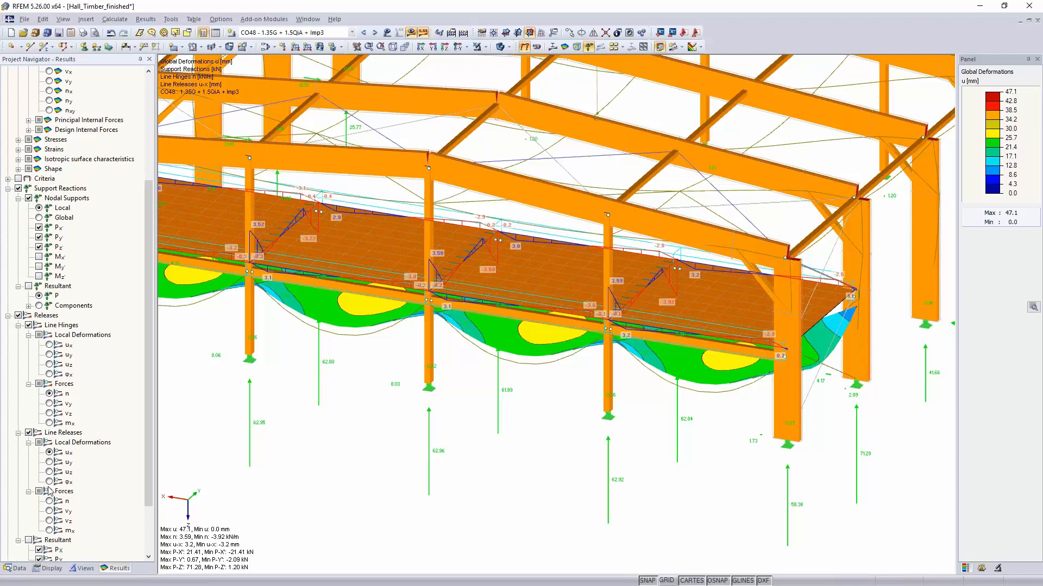
scroll(48, 490, down, 3)
click(50, 433)
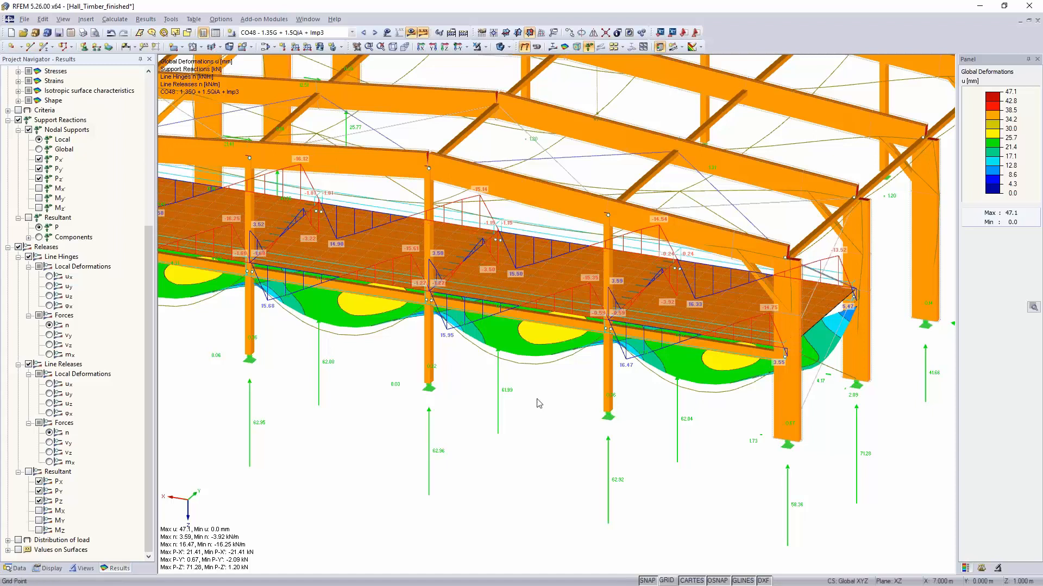
In the result diagram of the slab edge's line release, add a constant smoothing range from 0 to 1 m for force n.
right_click(512, 299)
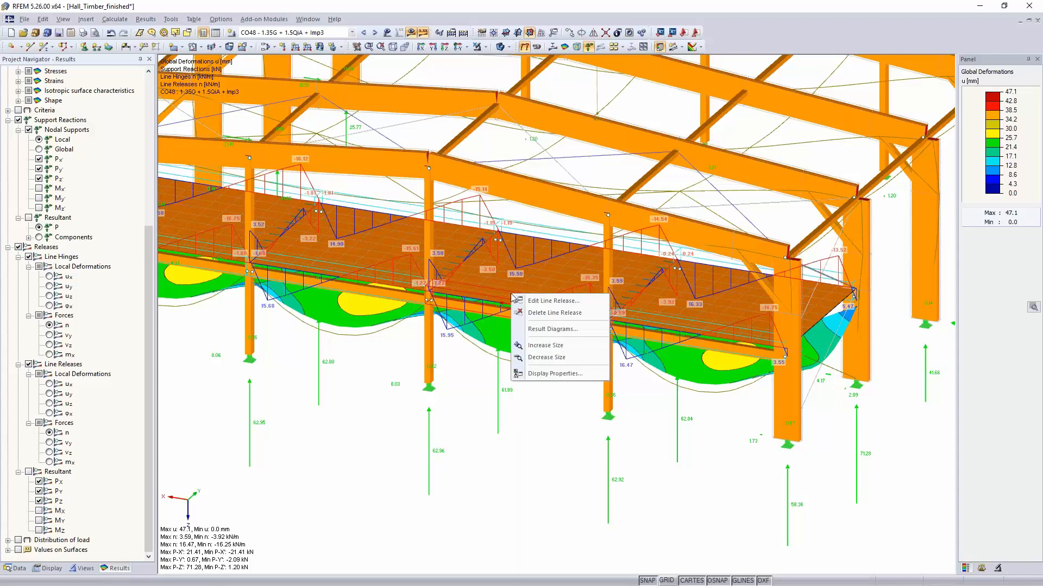
click(538, 328)
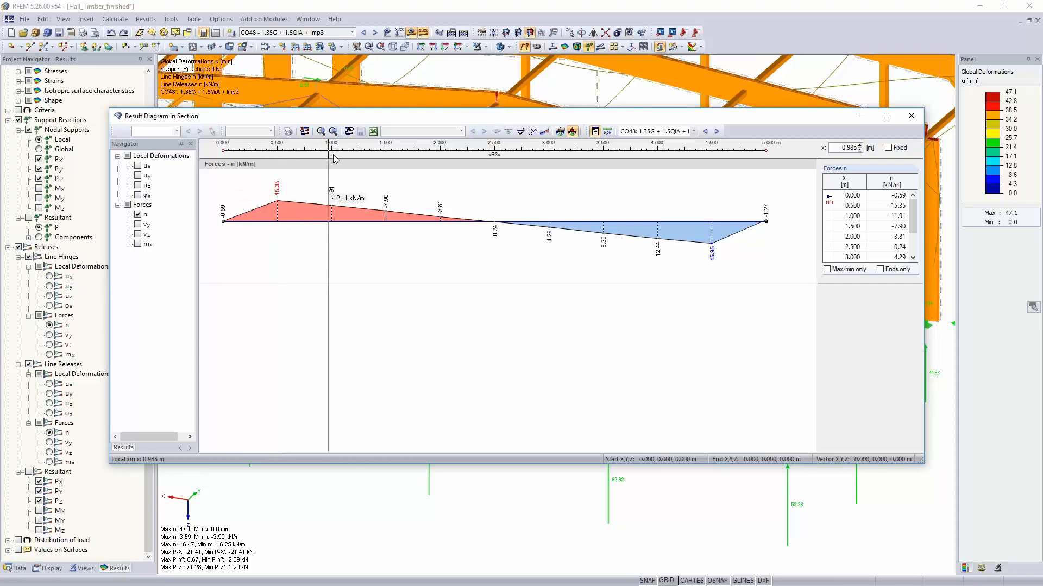
click(560, 131)
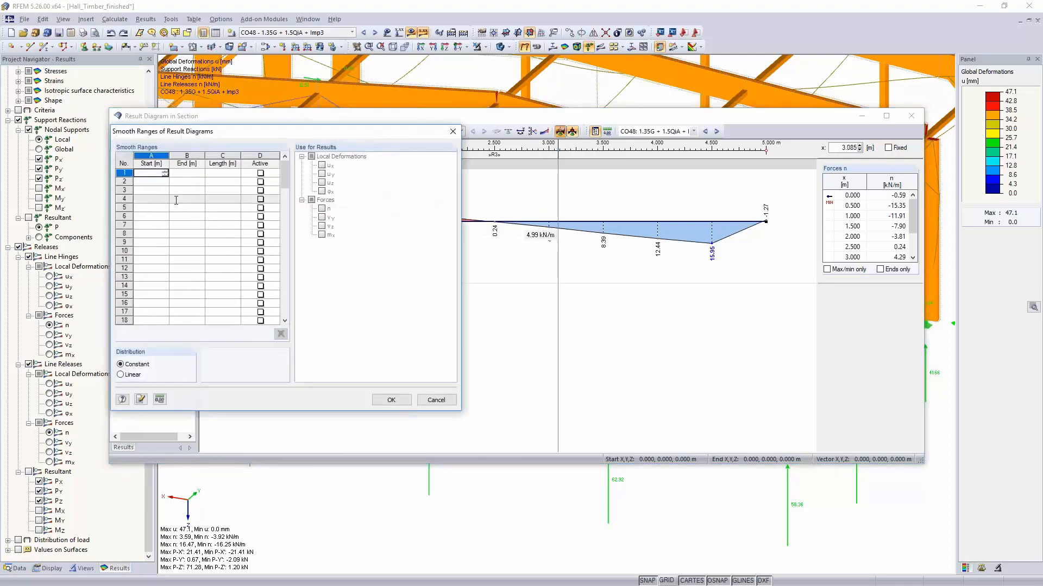
key(Tab)
text(1)
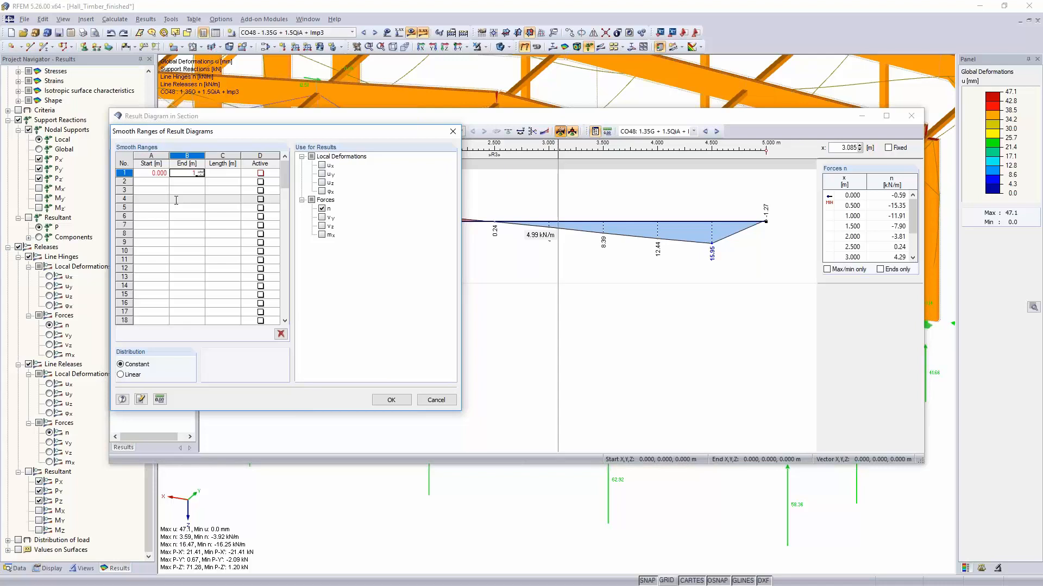
key(Tab)
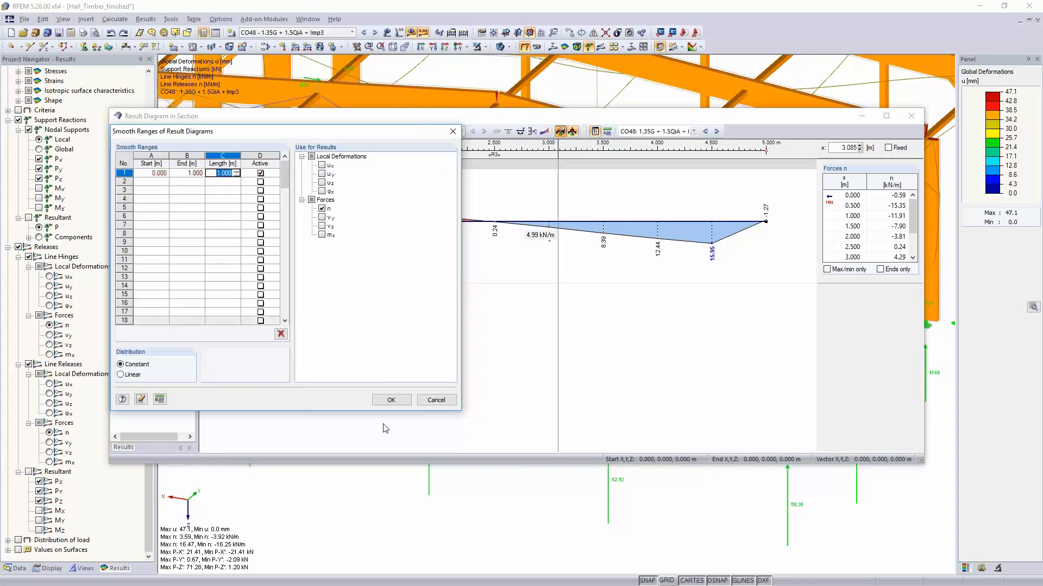
click(395, 403)
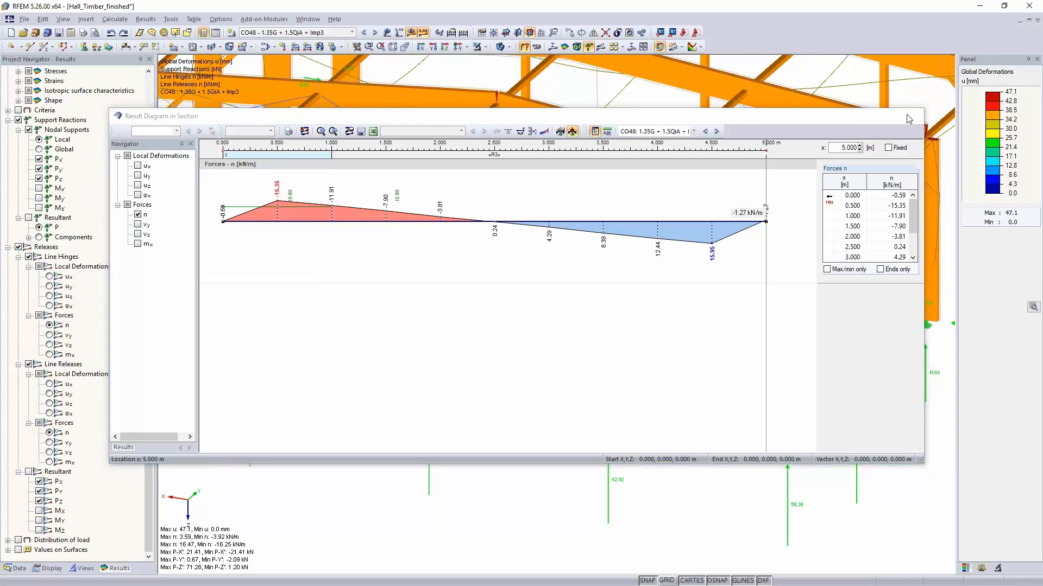
click(909, 117)
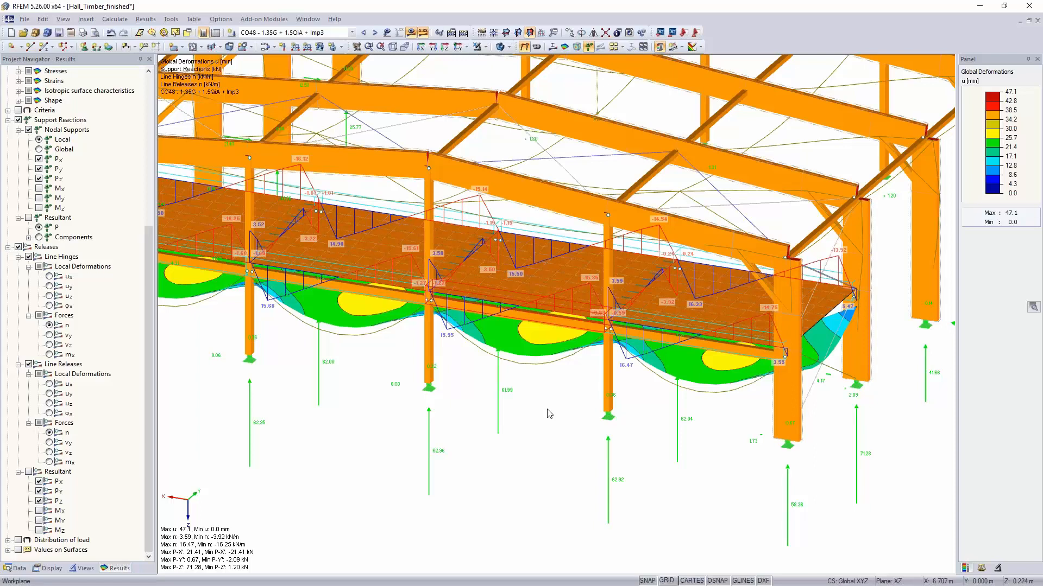
Open the RF-TIMBER Pro add-on module for the design of the hall's timber members.
scroll(549, 414, down, 1)
scroll(549, 414, down, 2)
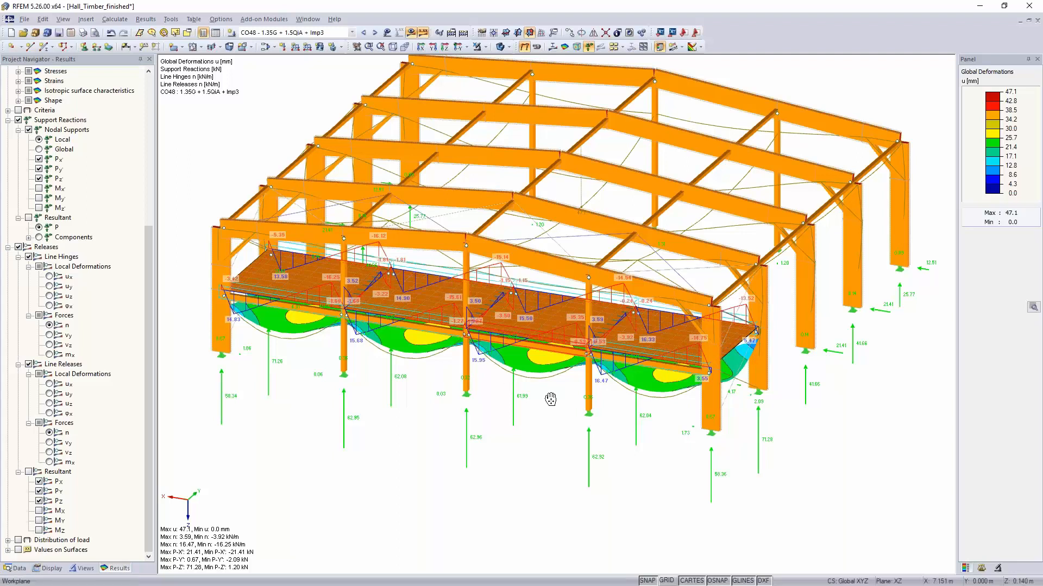
middle_drag(550, 399, 616, 320)
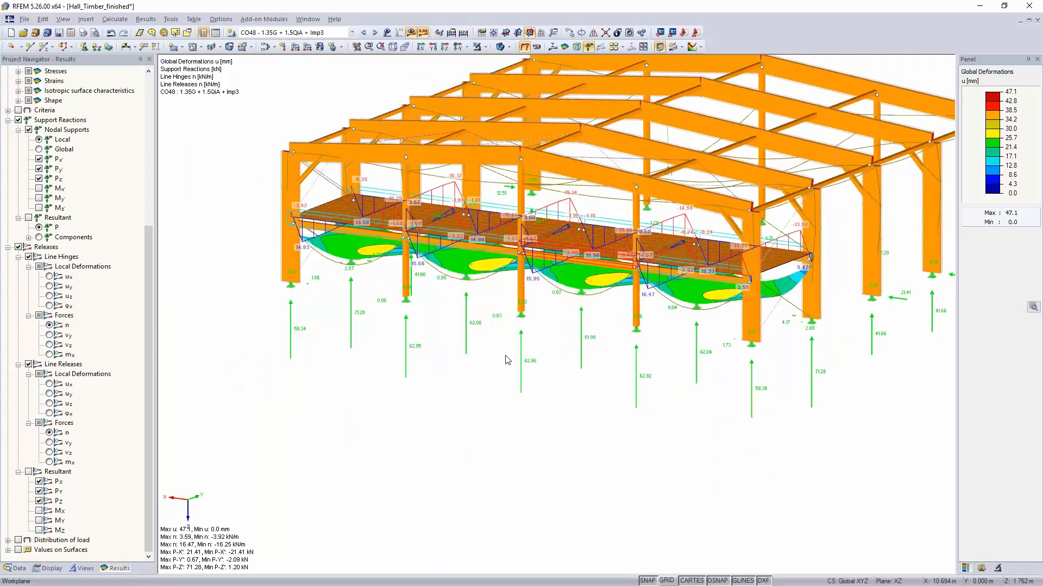
click(16, 568)
scroll(47, 400, down, 3)
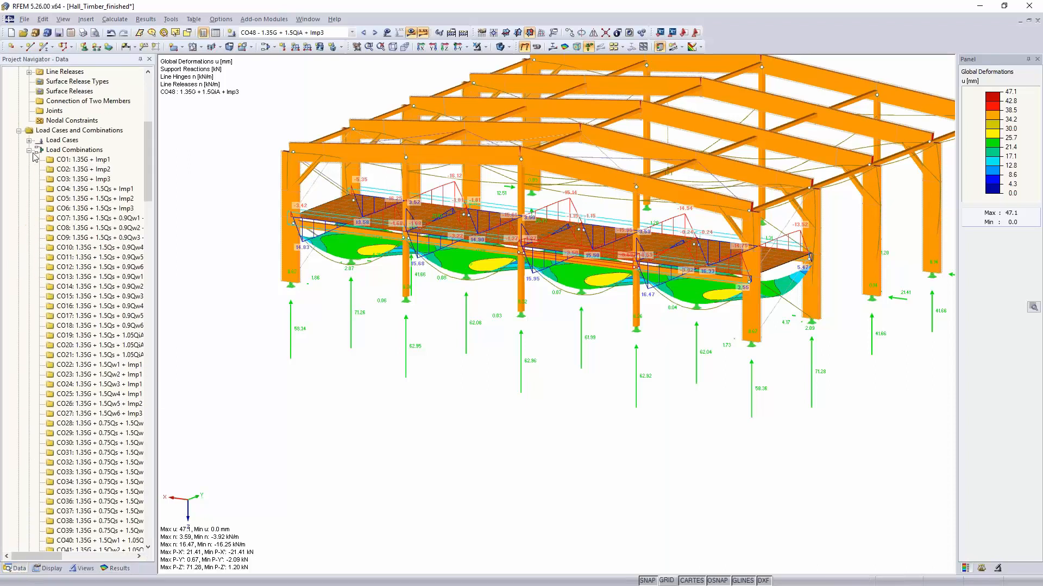
click(29, 150)
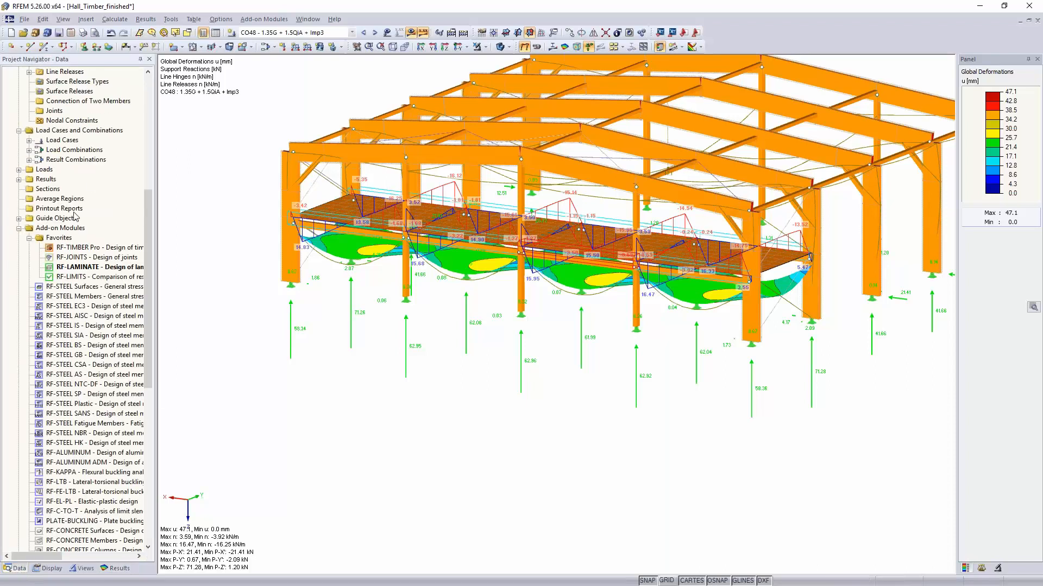
double_click(89, 248)
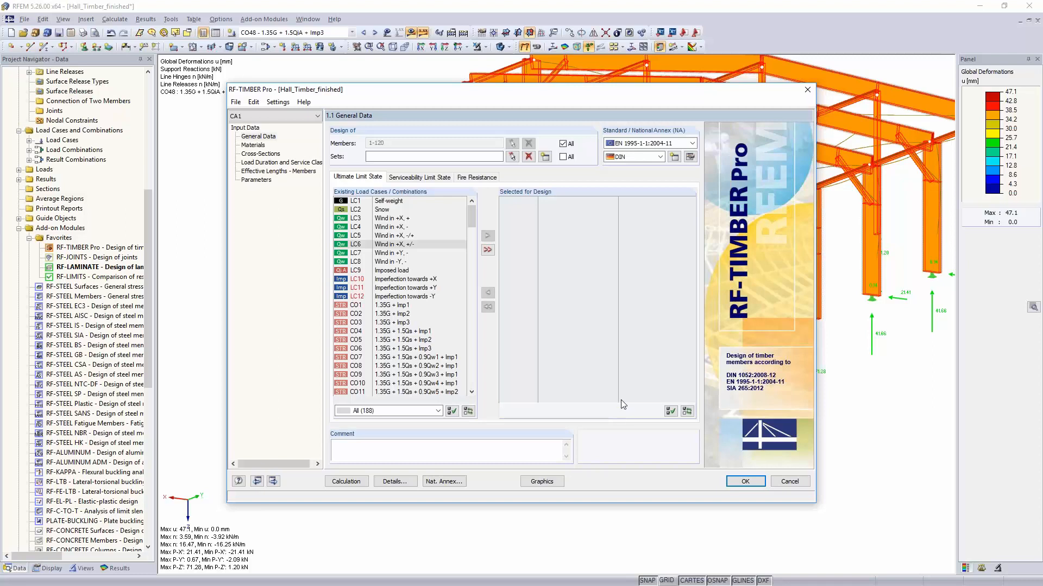
Switch the model to a wireframe display and pick sets of members 6 and 9 graphically for the timber design.
click(511, 158)
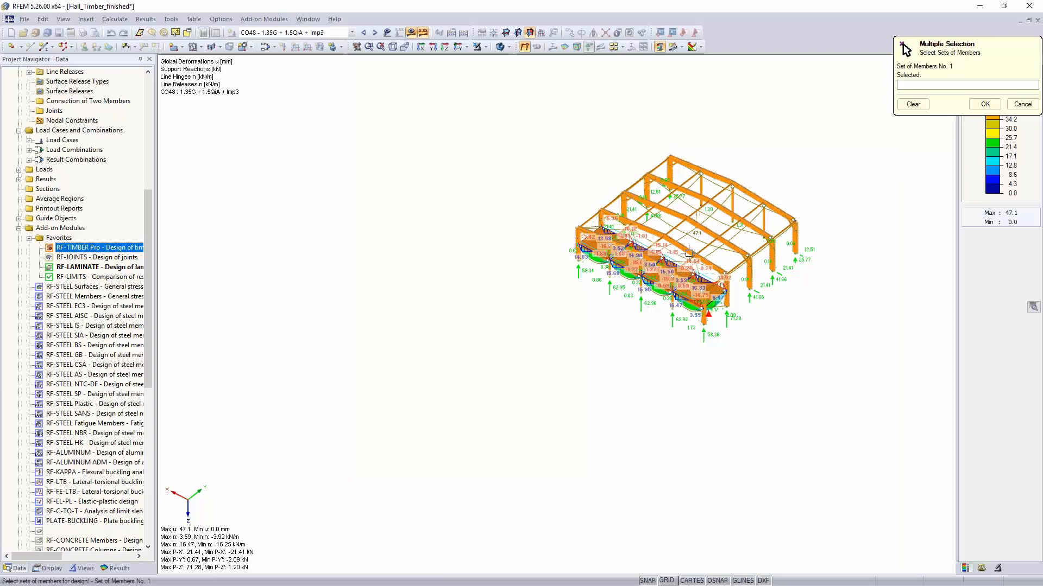
click(500, 47)
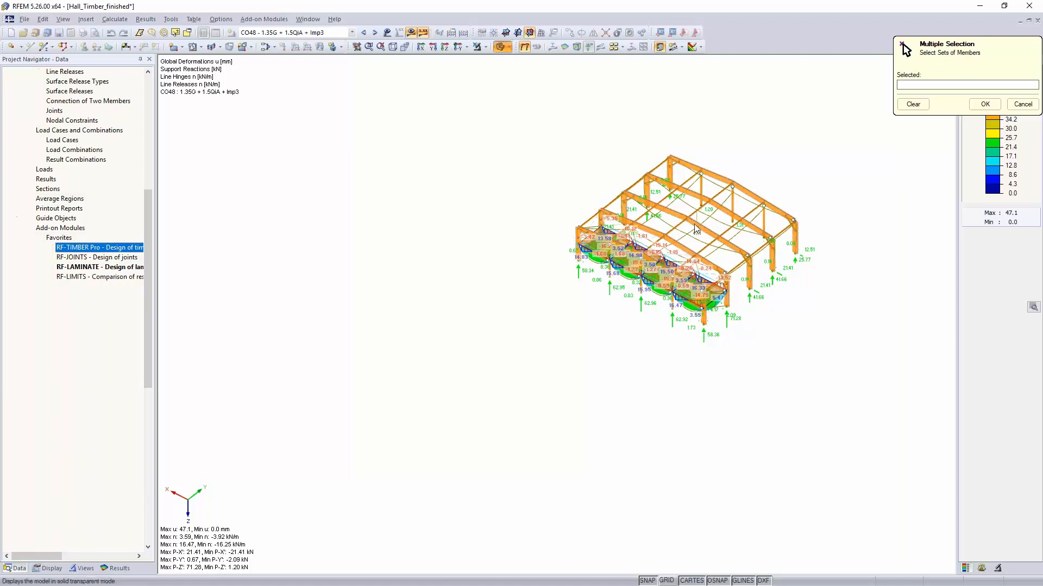
scroll(695, 230, up, 1)
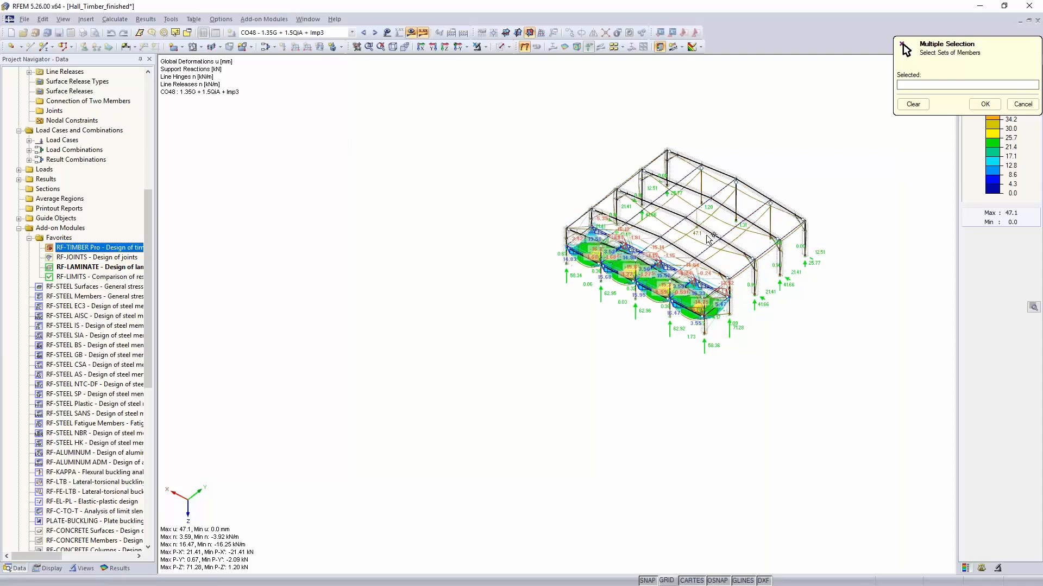
scroll(697, 227, up, 9)
click(700, 219)
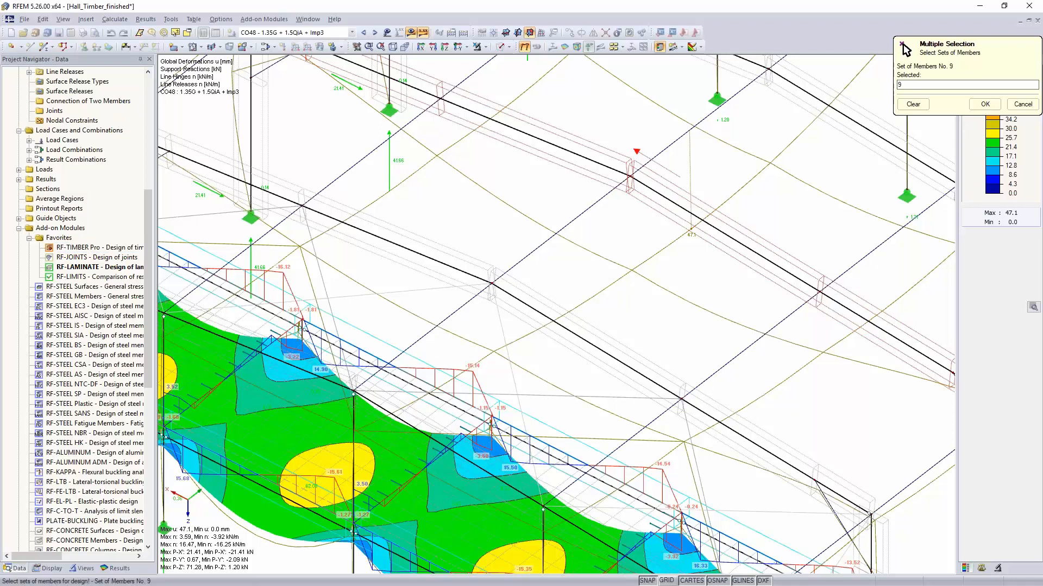
click(623, 361)
scroll(623, 361, down, 10)
ctrl+middle_drag(623, 356, 585, 288)
scroll(644, 315, up, 2)
scroll(643, 315, up, 3)
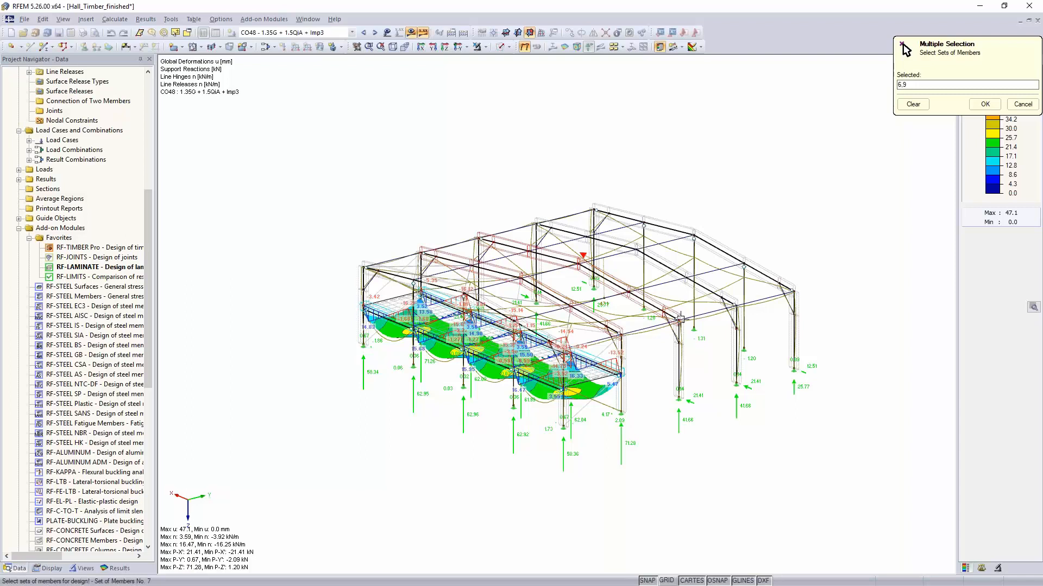
click(984, 104)
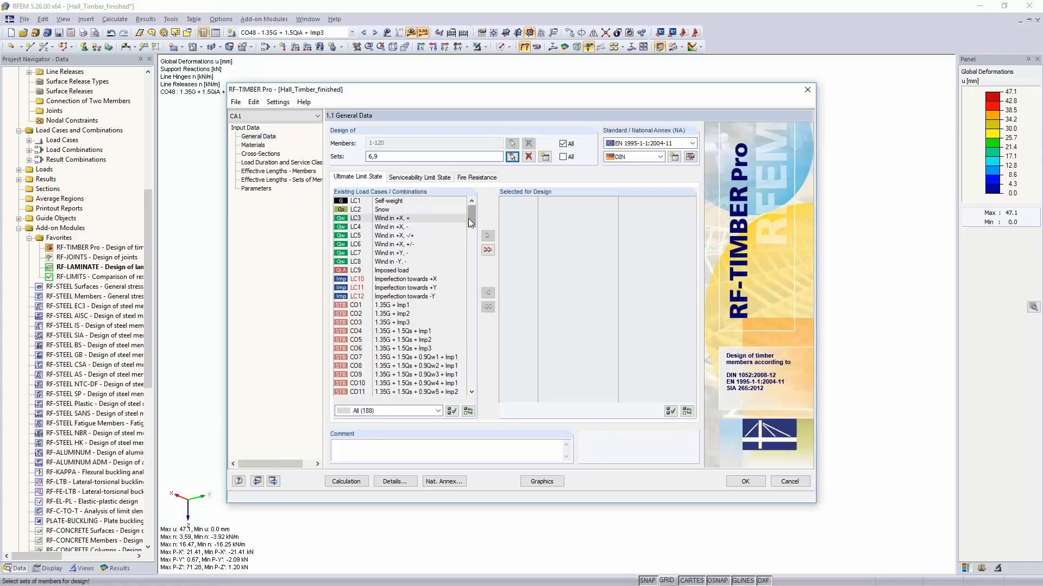
Select load combinations CO38 and CO44 for the ultimate limit state design.
scroll(466, 282, down, 15)
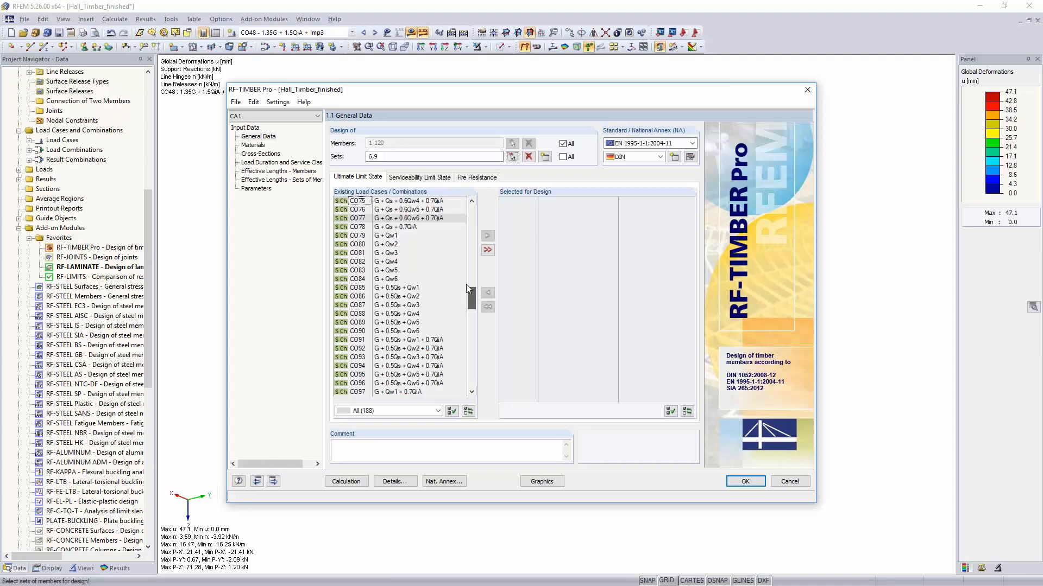
scroll(468, 259, up, 2)
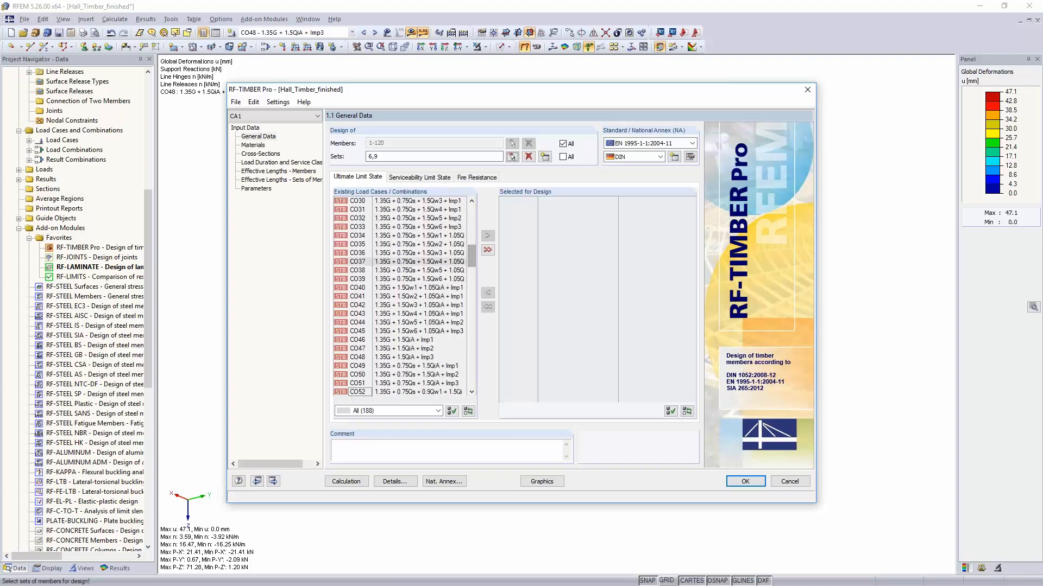
double_click(420, 270)
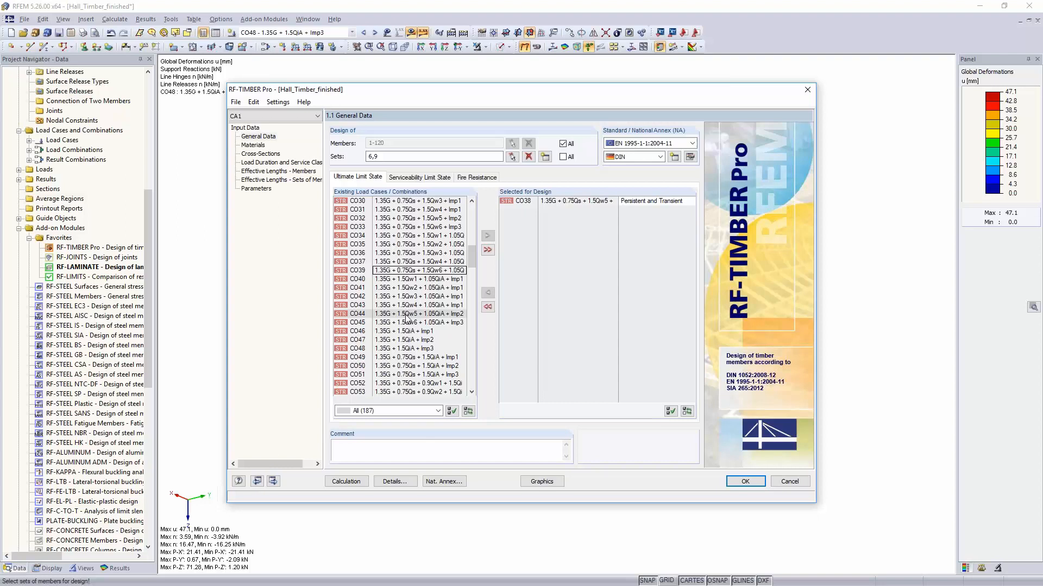
double_click(409, 314)
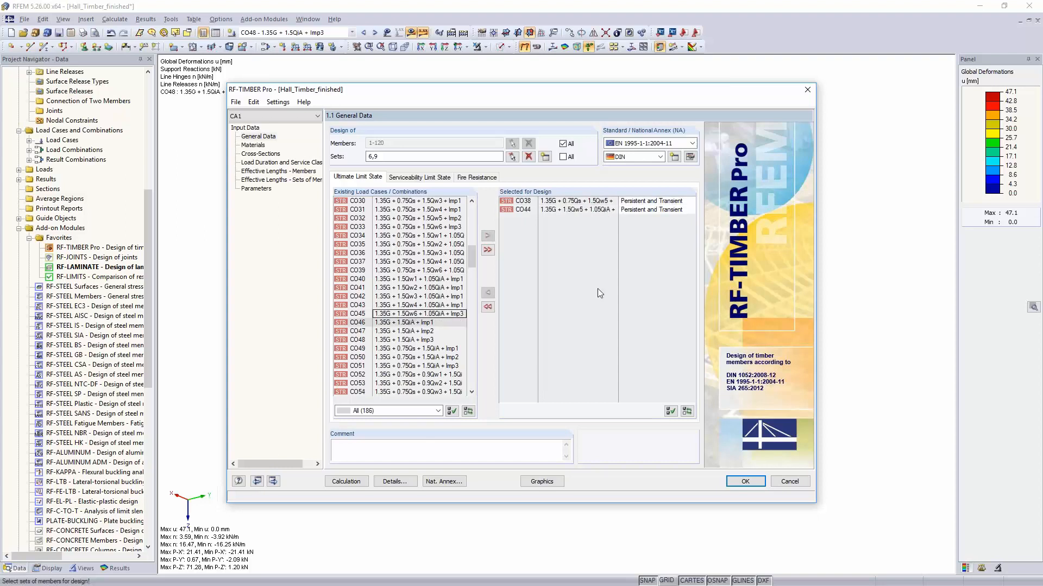
Add the characteristic load combination CO72 to the serviceability limit state design.
click(424, 180)
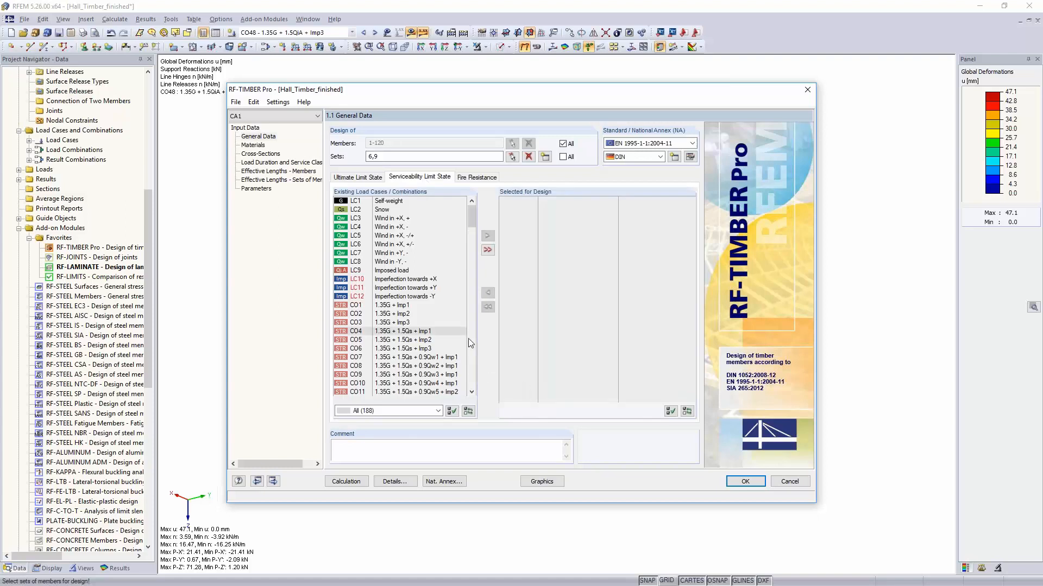
scroll(451, 332, down, 5)
scroll(453, 335, down, 14)
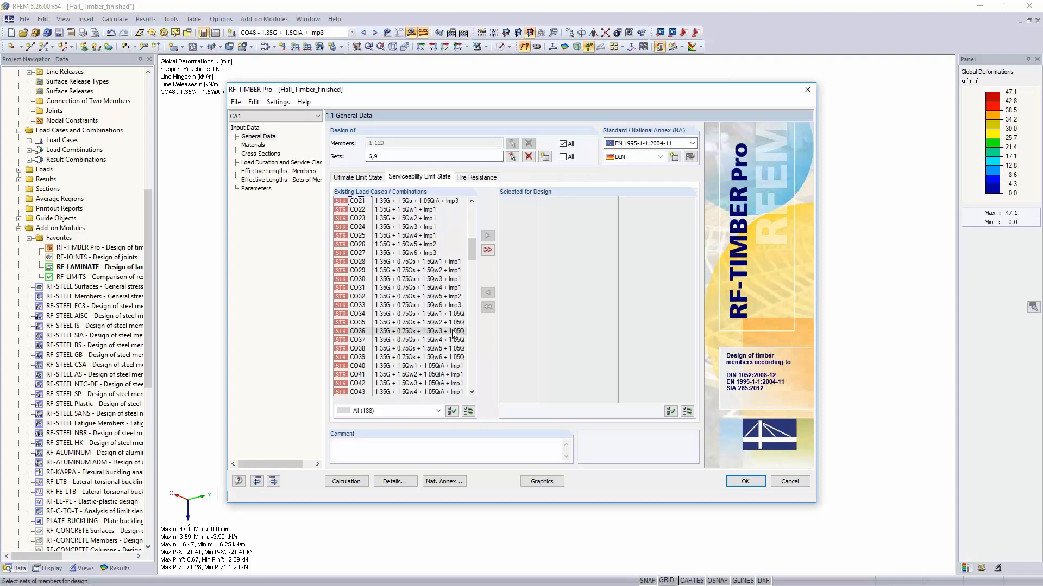
scroll(453, 336, down, 4)
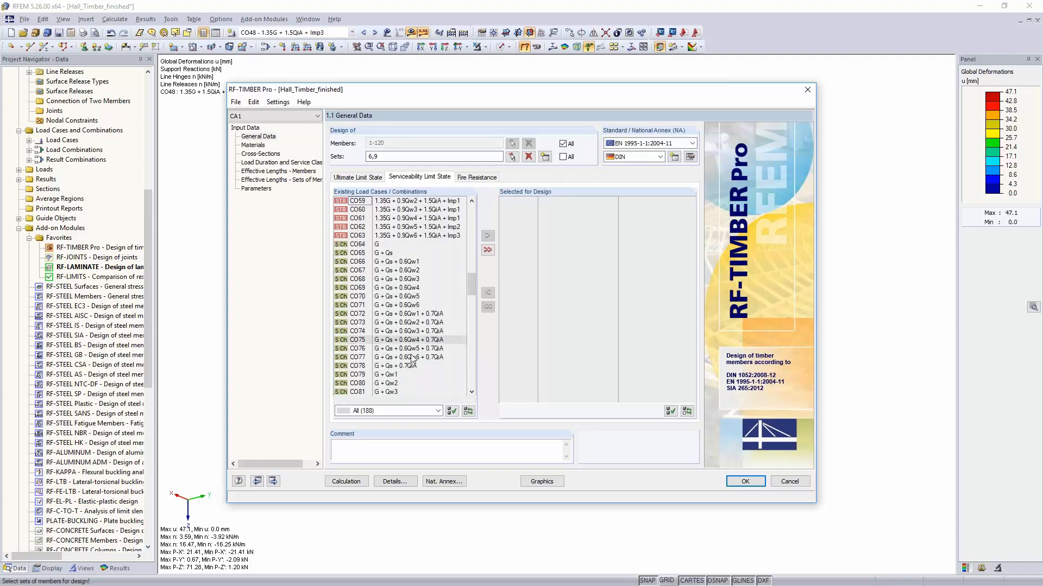
click(382, 315)
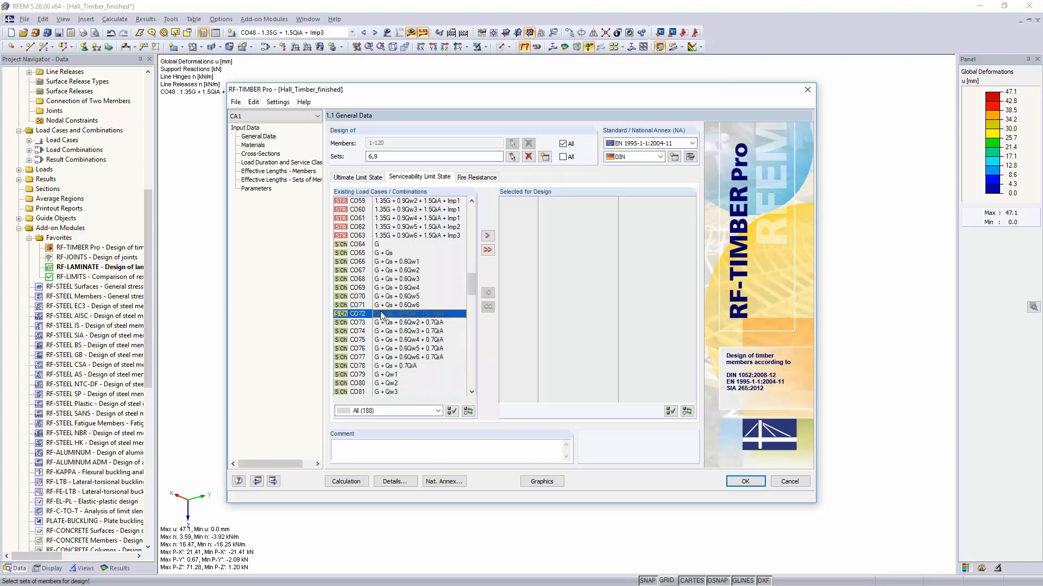
drag(382, 315, 585, 228)
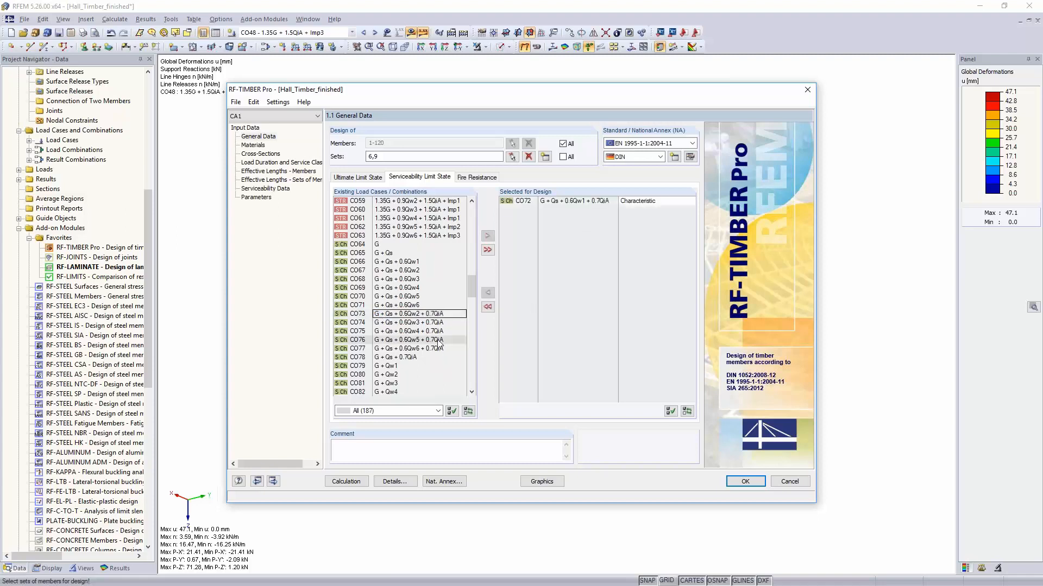
Add the quasi-permanent load combinations CO117 and CO118 to the serviceability limit state design.
scroll(438, 339, down, 3)
scroll(437, 340, down, 11)
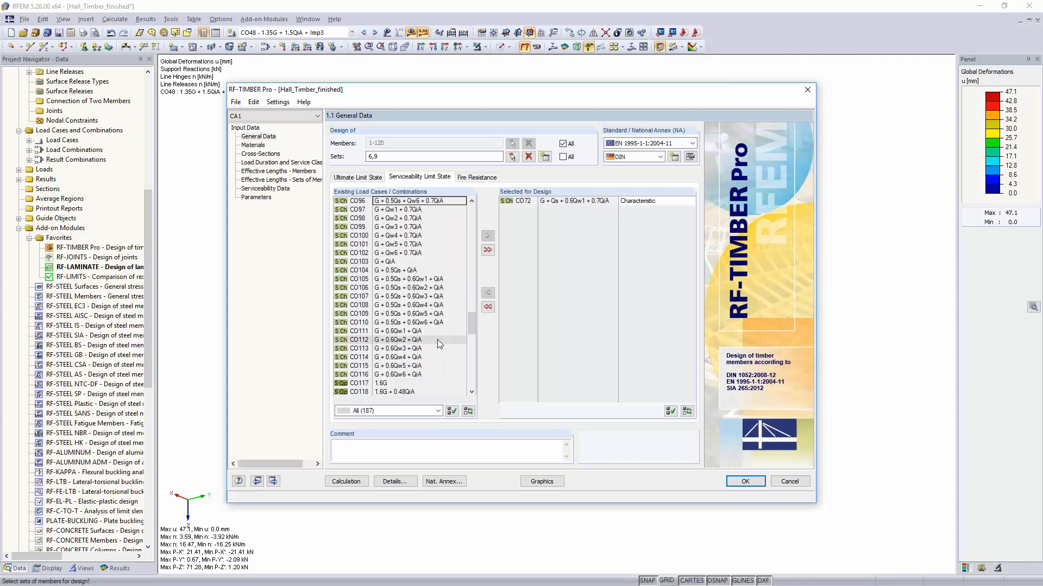
click(377, 332)
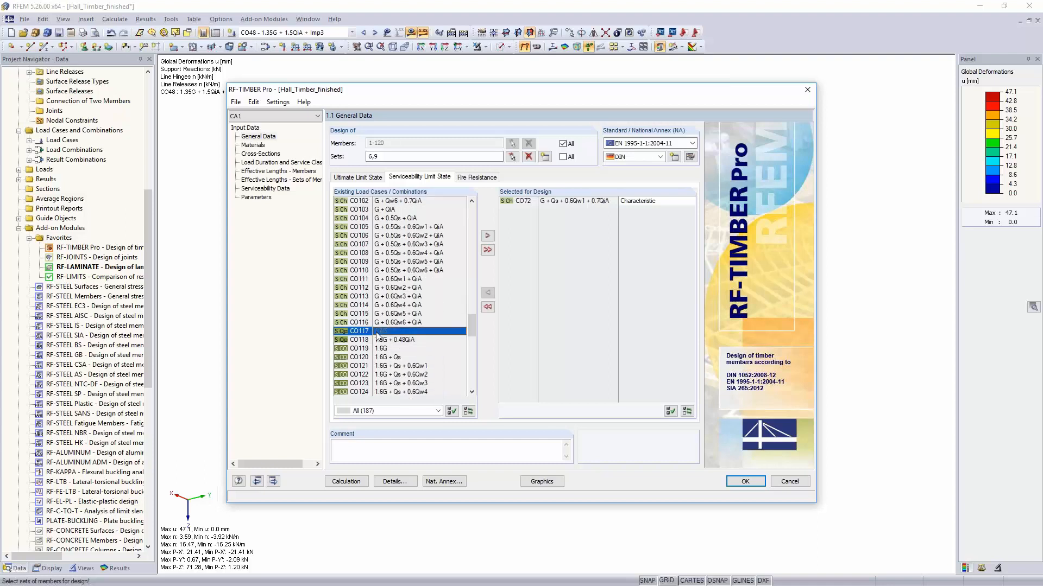
shift+click(378, 339)
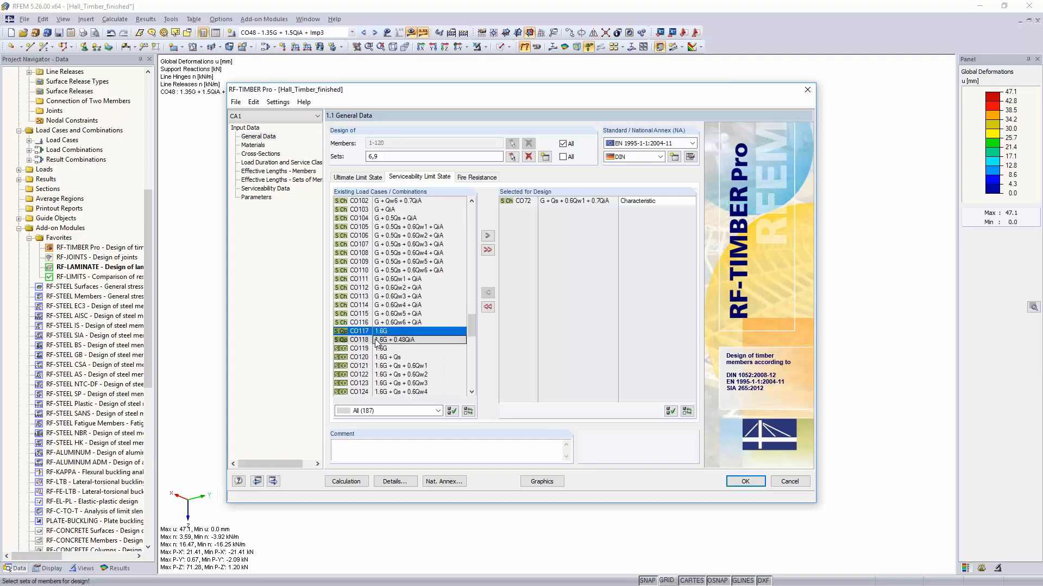
click(487, 235)
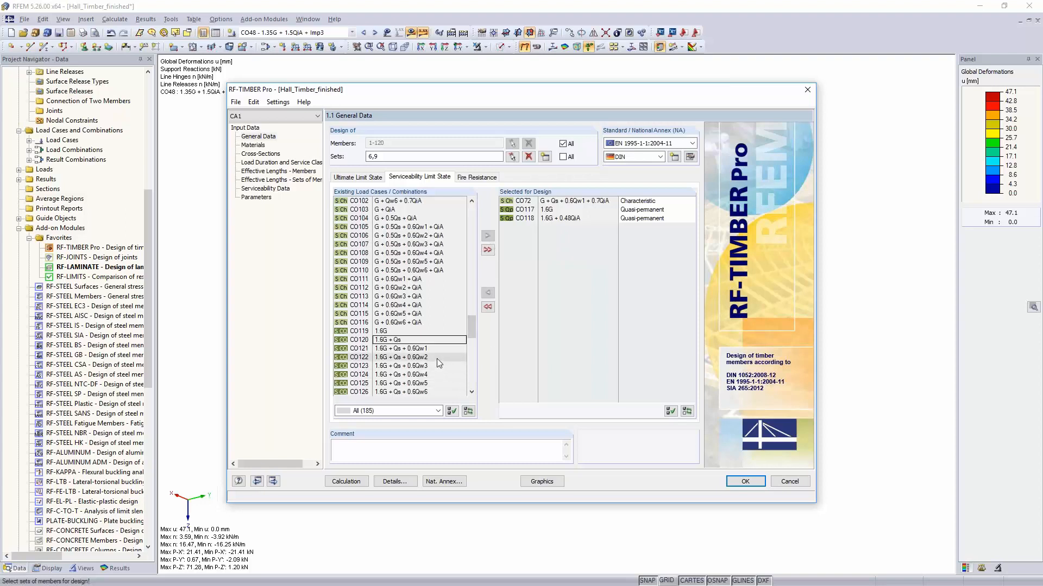
Add load combination CO164 to the serviceability limit state design.
scroll(437, 358, down, 7)
scroll(435, 357, down, 3)
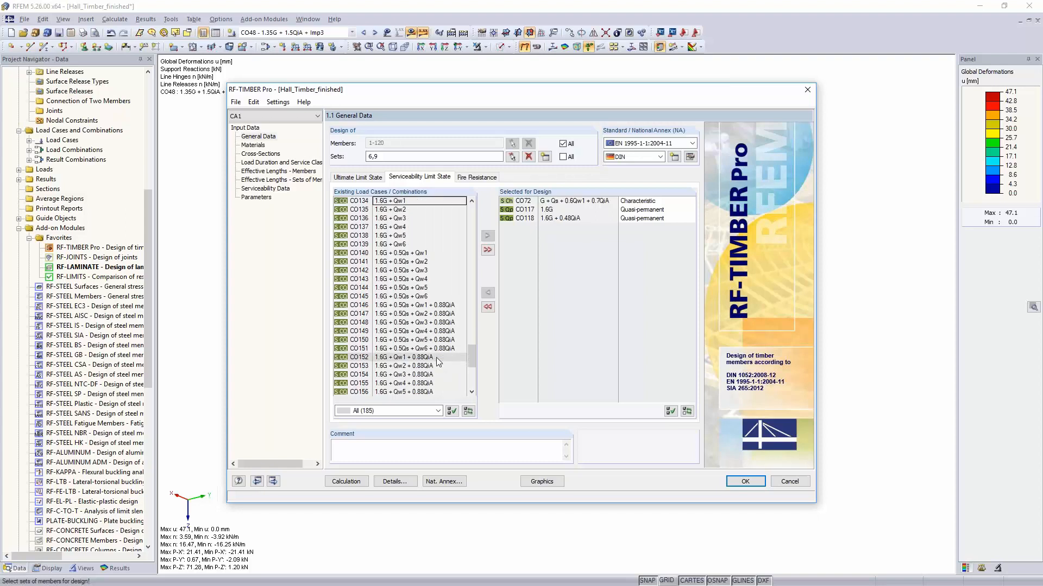
scroll(435, 358, down, 4)
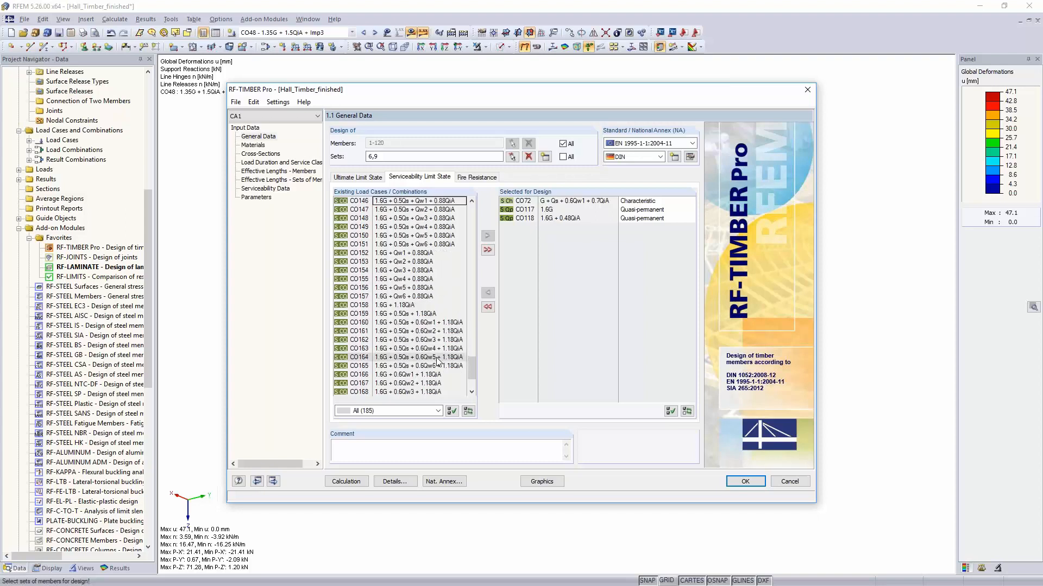
scroll(438, 360, down, 3)
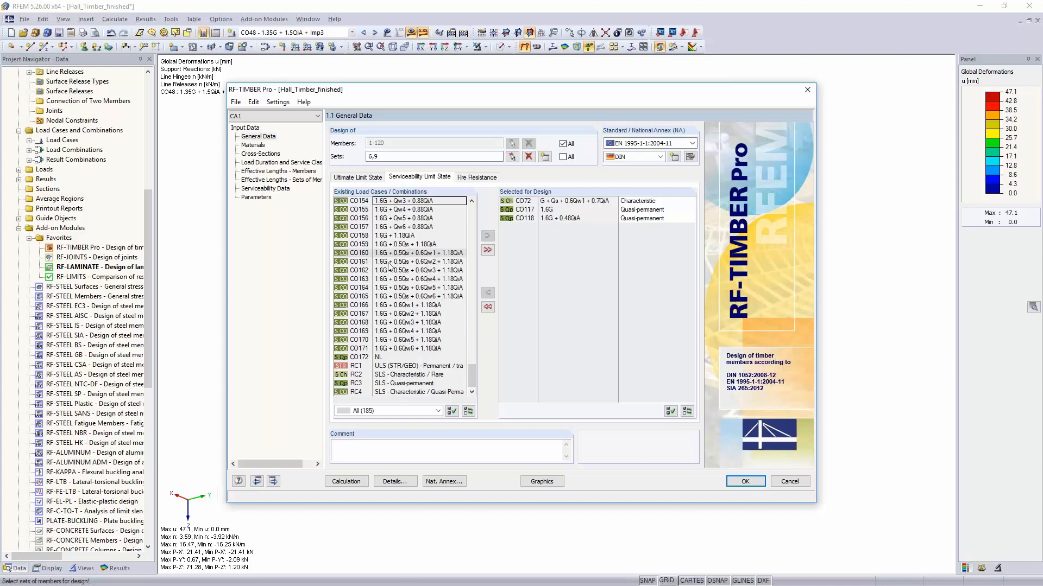
click(394, 288)
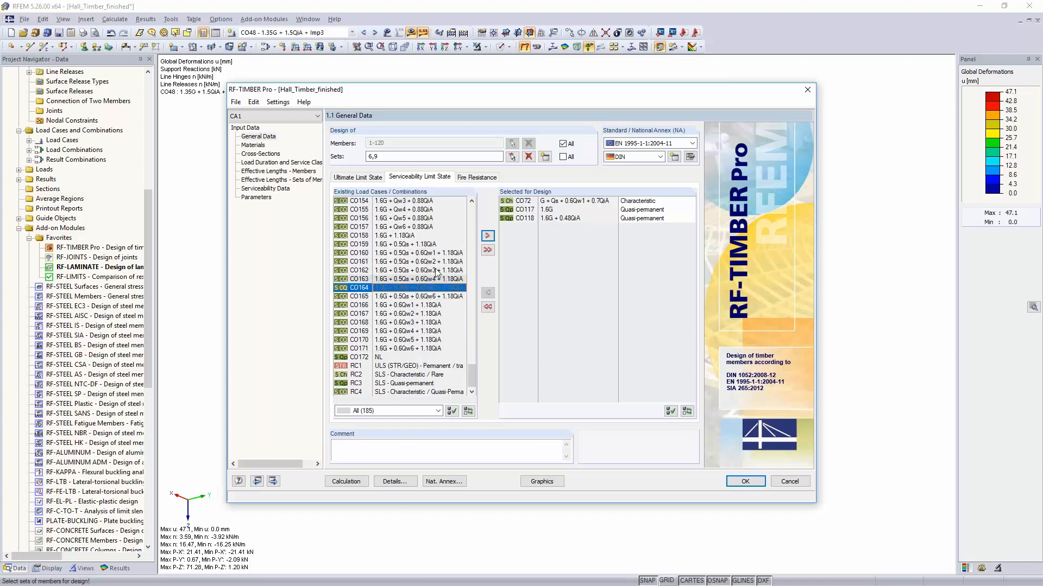
click(487, 235)
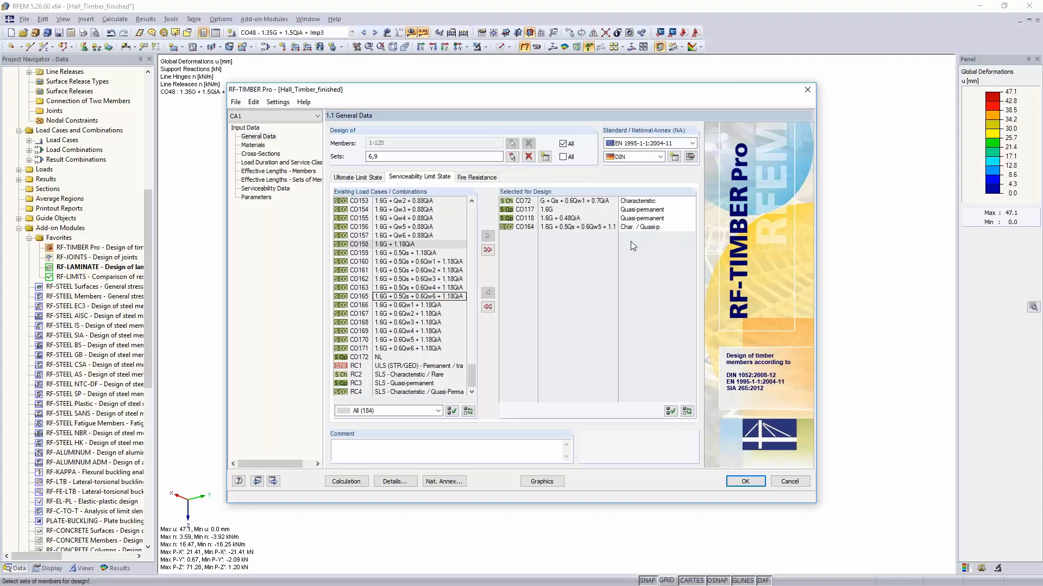
Examine the design situation options offered for CO164, and move the module window aside to view the hall model.
click(638, 227)
click(639, 229)
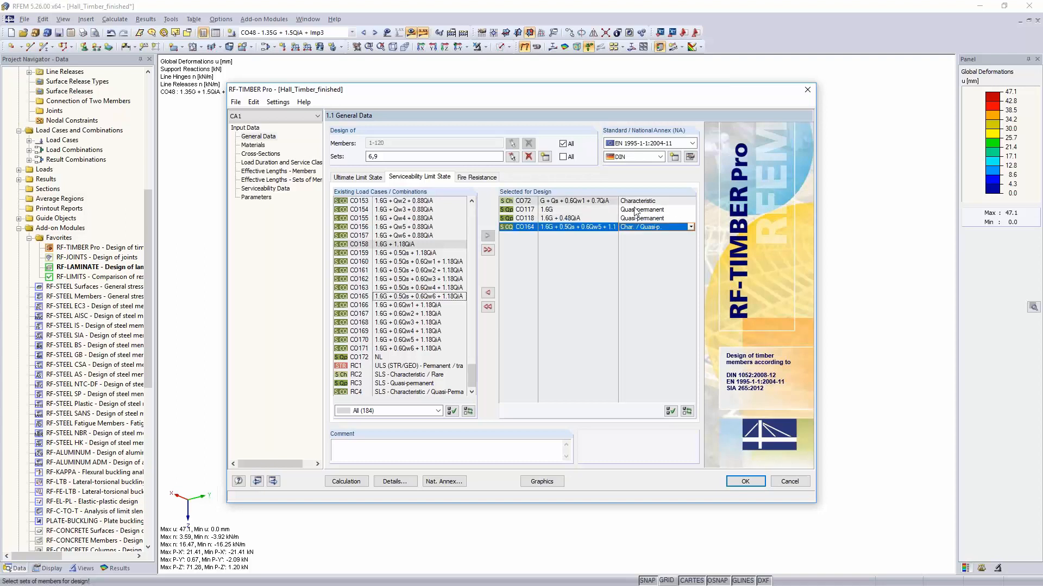
click(691, 228)
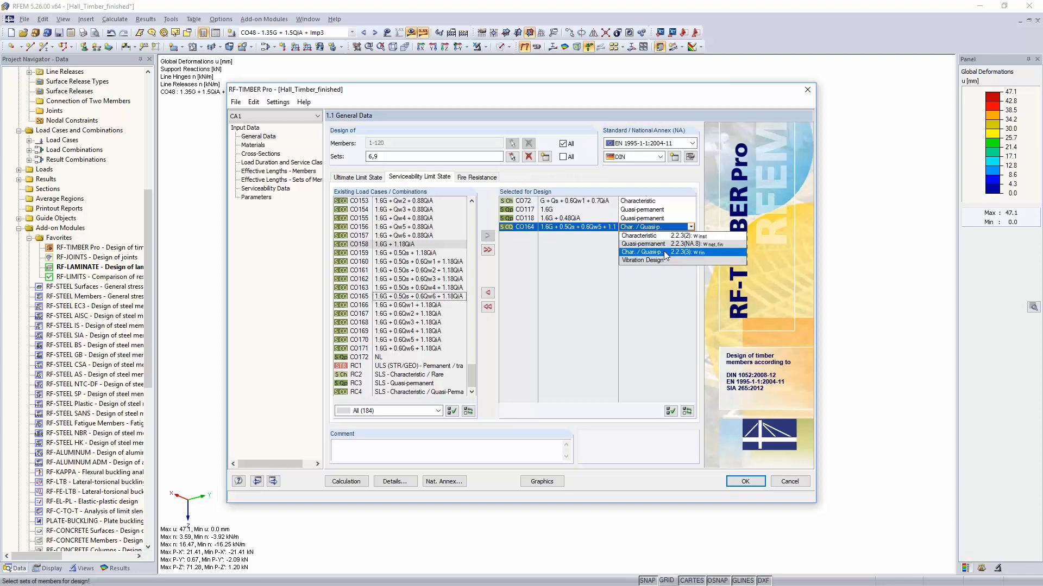
click(683, 98)
drag(659, 99, 169, 207)
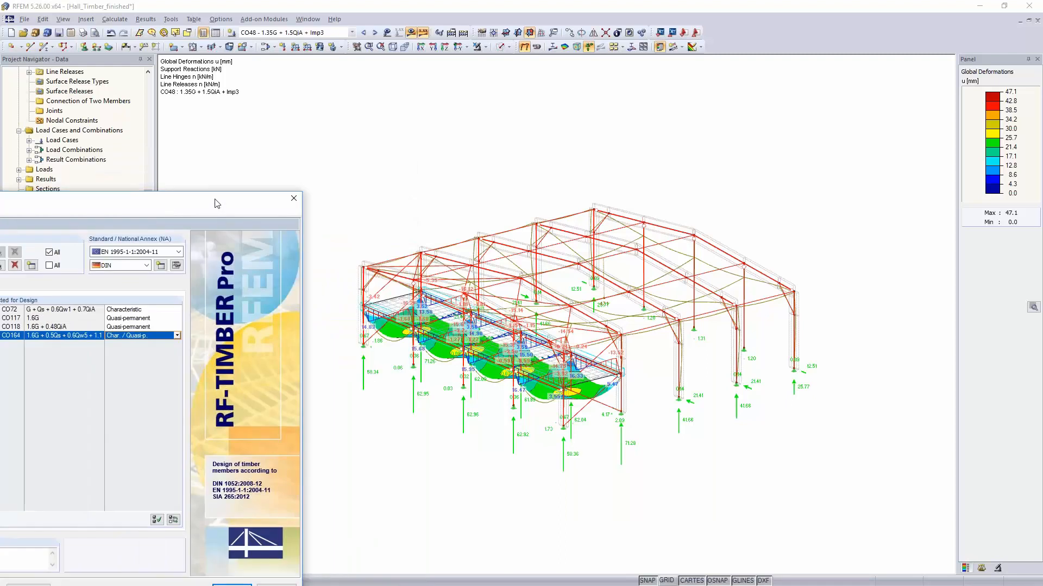
drag(219, 206, 828, 44)
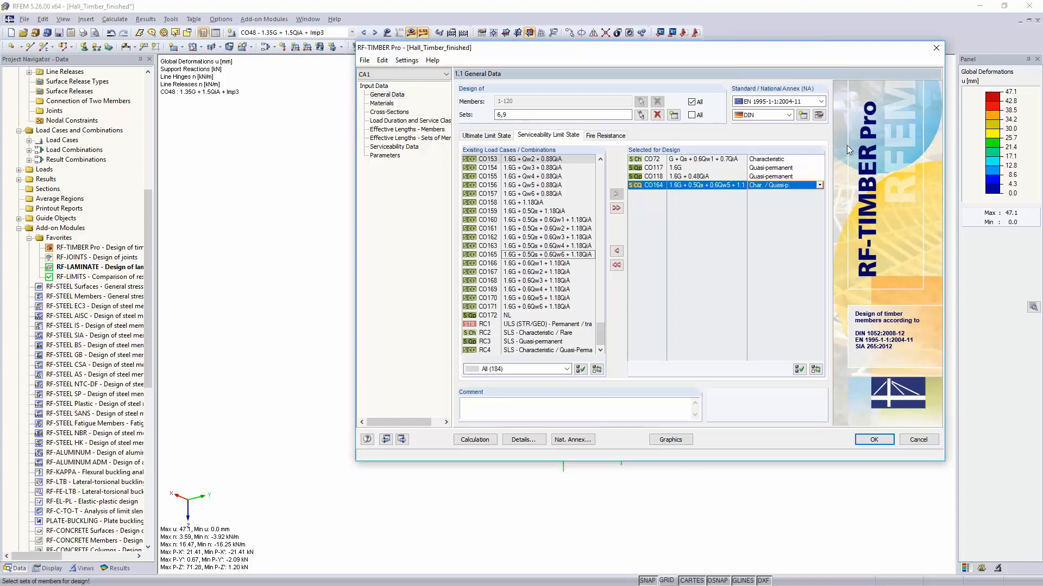
Review the DIN National Annex settings for material factors, shear and torsion coefficients and strength increases, and leave them without saving.
click(819, 115)
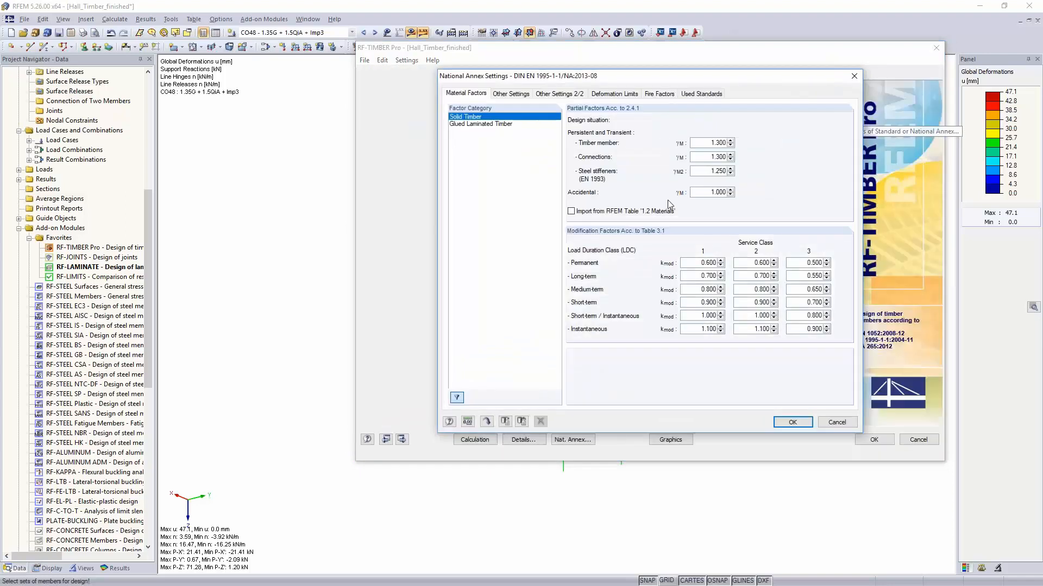
drag(665, 79, 606, 53)
click(445, 69)
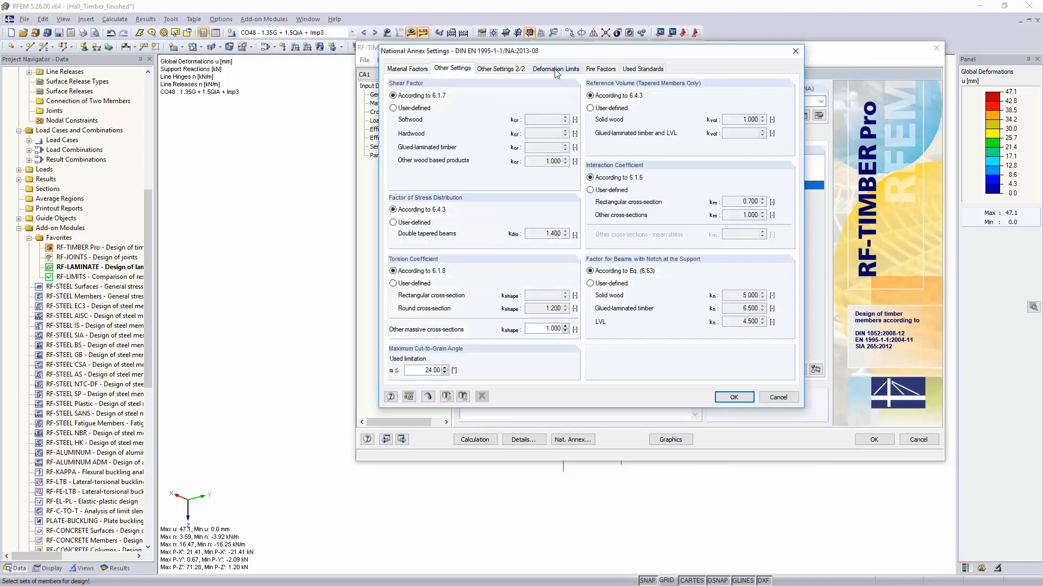
double_click(542, 234)
double_click(554, 161)
click(497, 69)
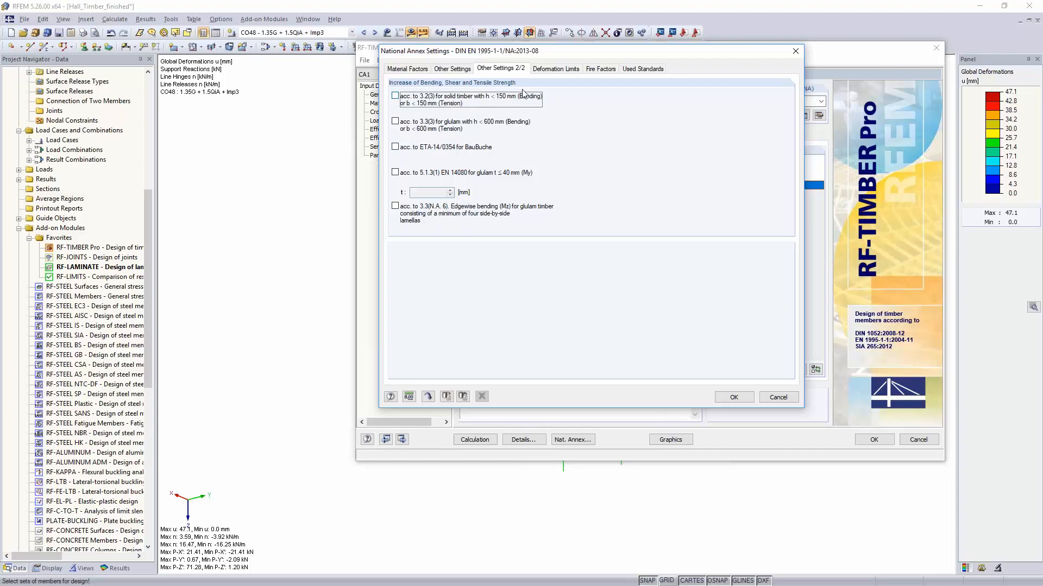
click(778, 398)
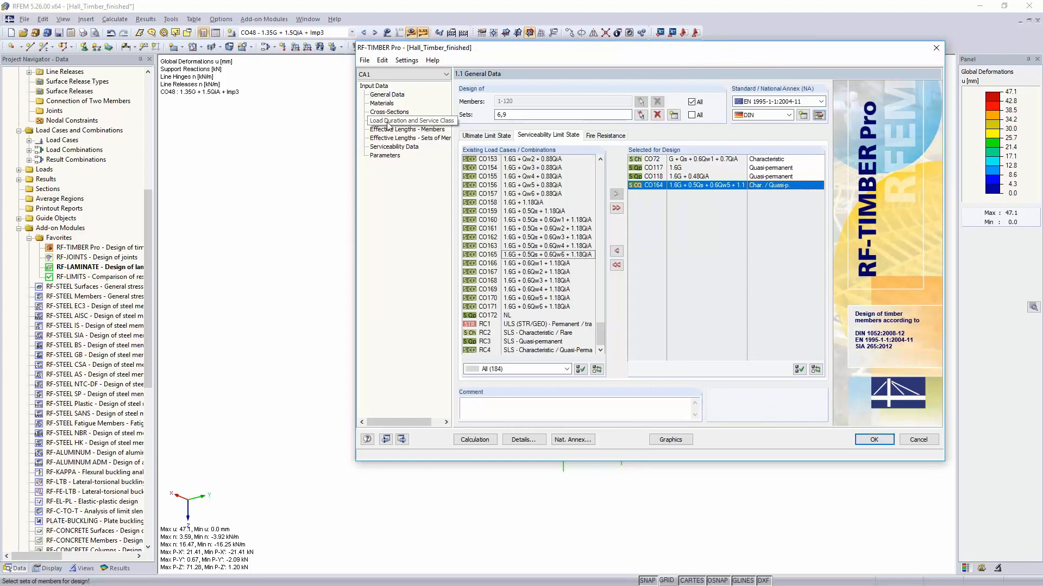
Review the load duration classes of the loads, and turn off the stability check in the design details.
click(389, 120)
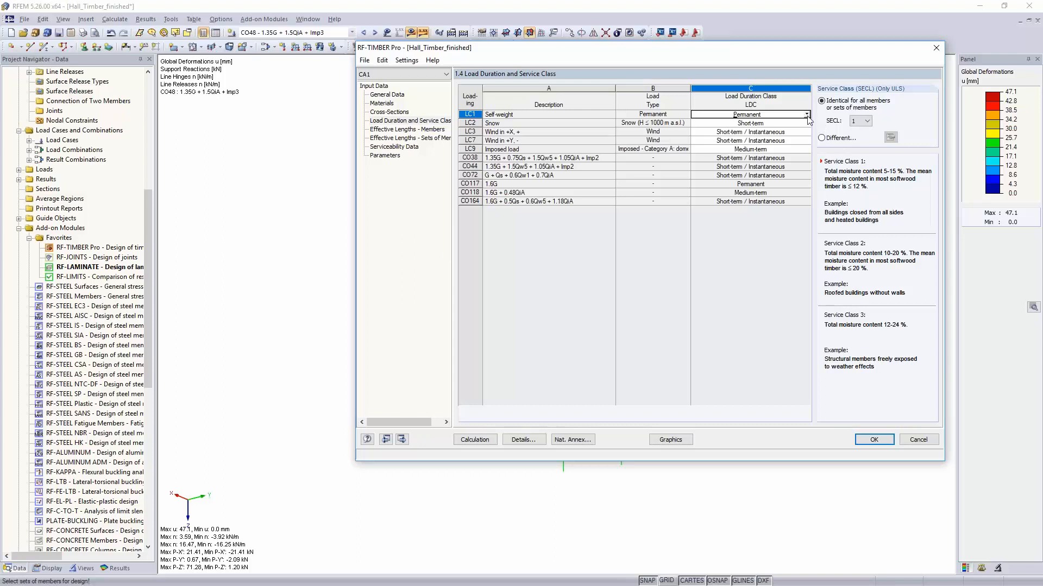
click(761, 115)
click(524, 440)
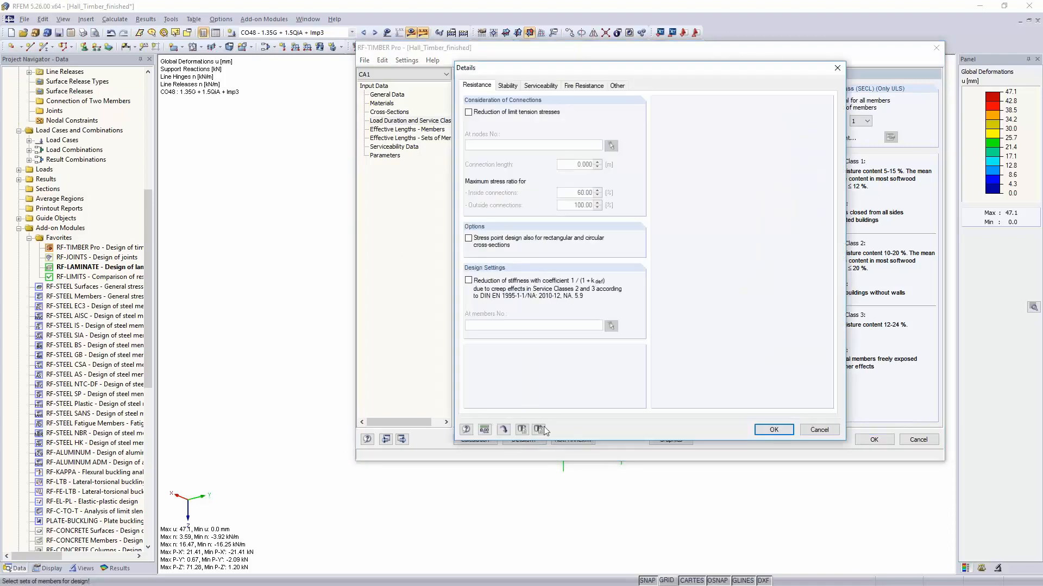
click(507, 86)
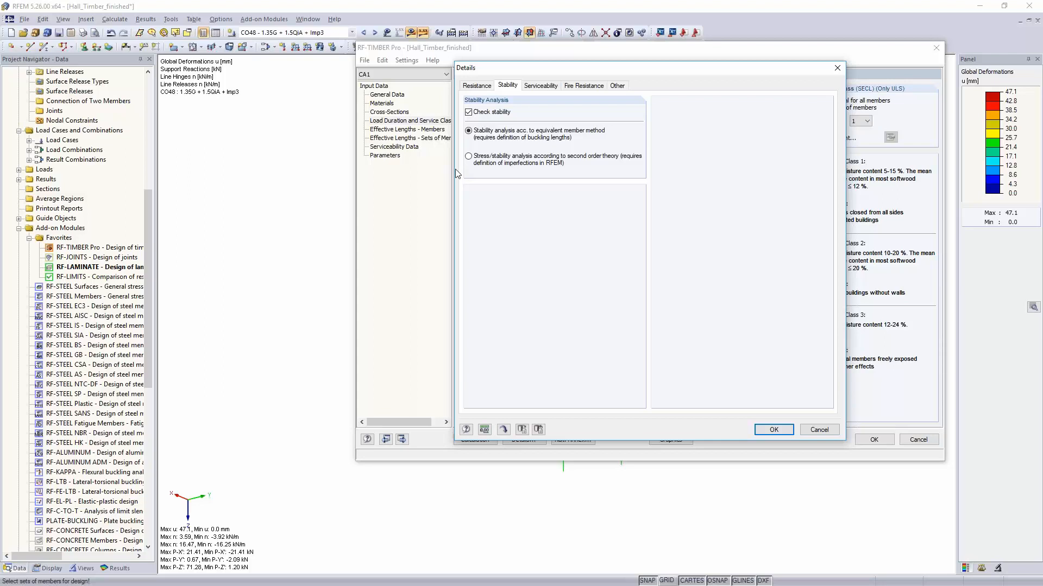
click(468, 112)
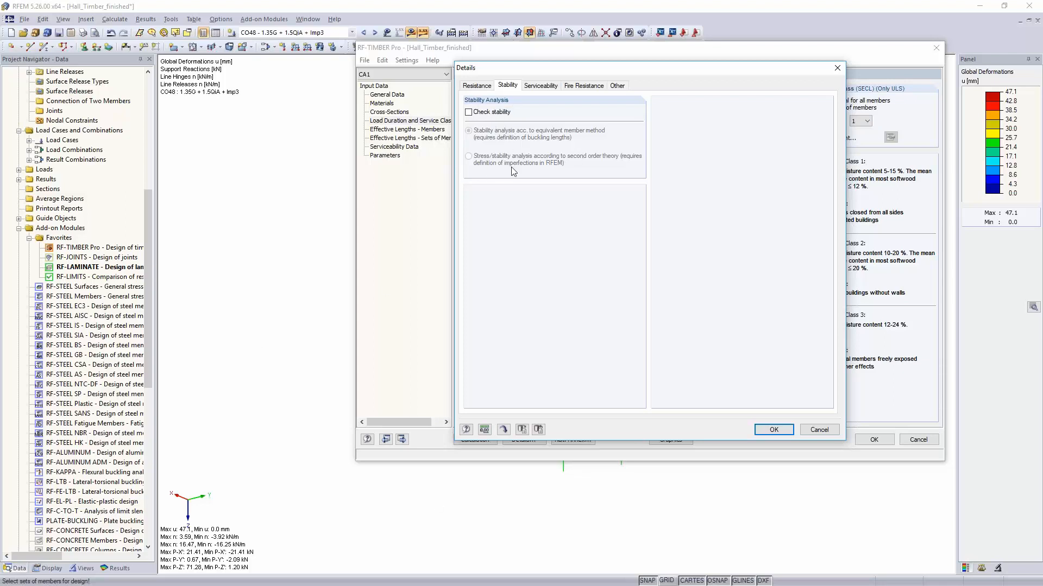
click(540, 87)
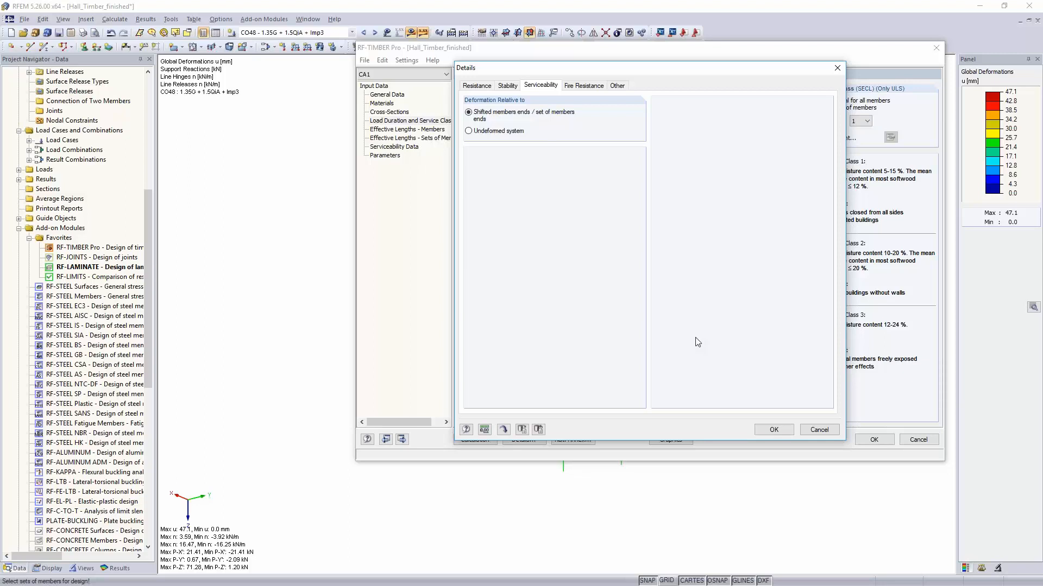
click(581, 89)
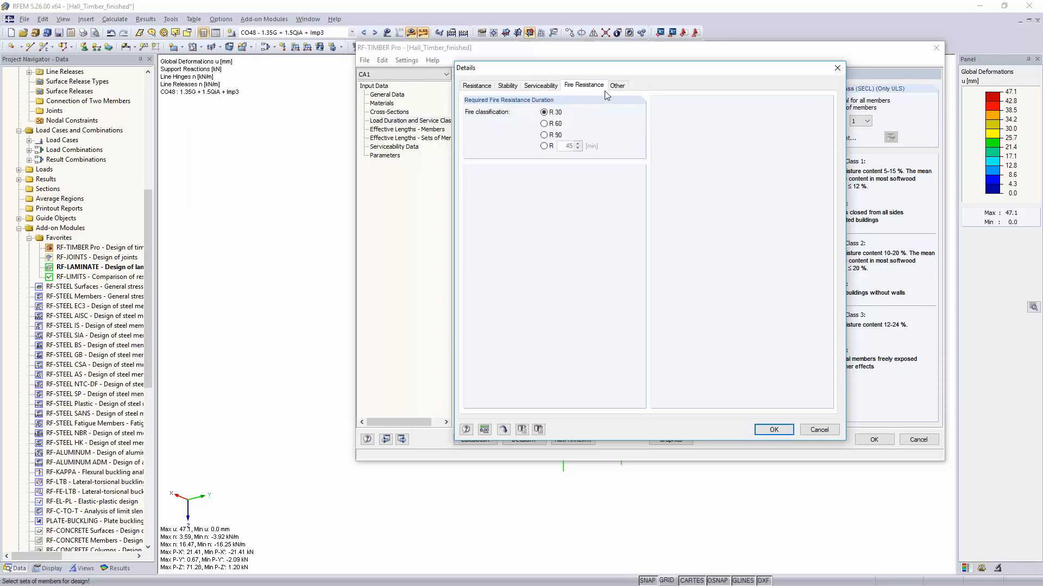
click(773, 429)
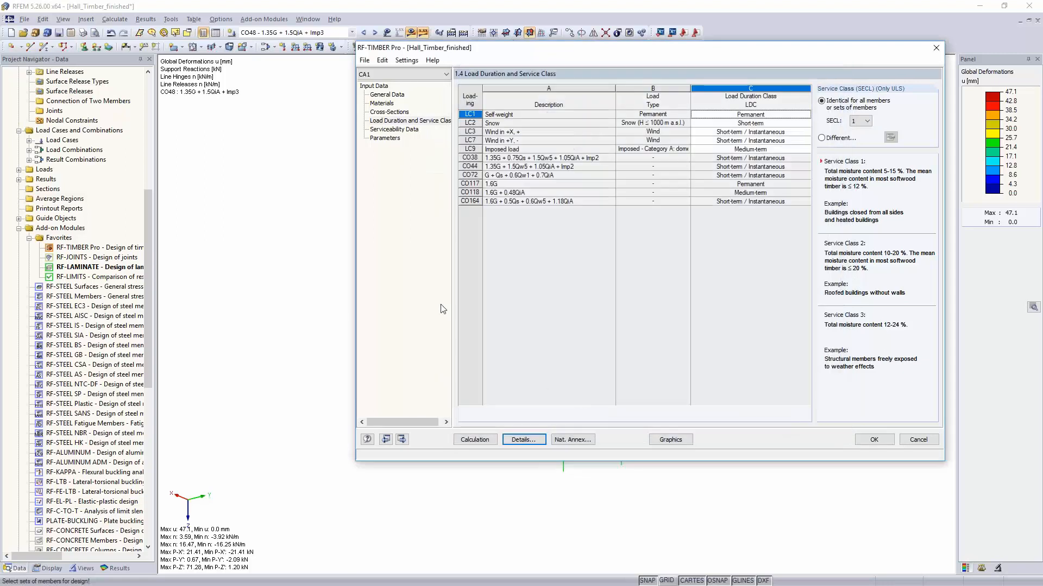
Assign set of members 6 to the first row of the serviceability data.
click(396, 129)
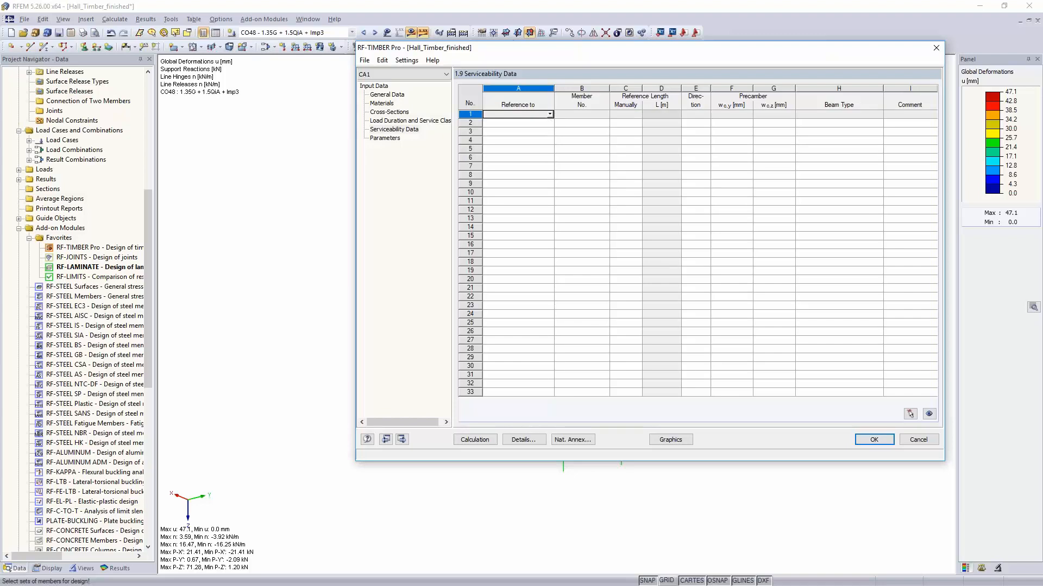
click(550, 114)
click(536, 143)
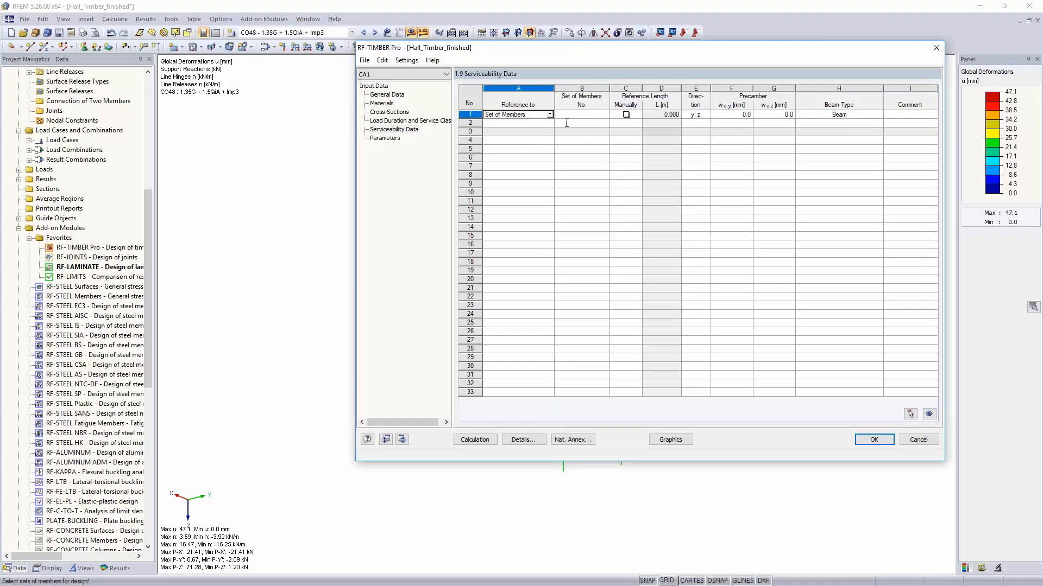
click(569, 118)
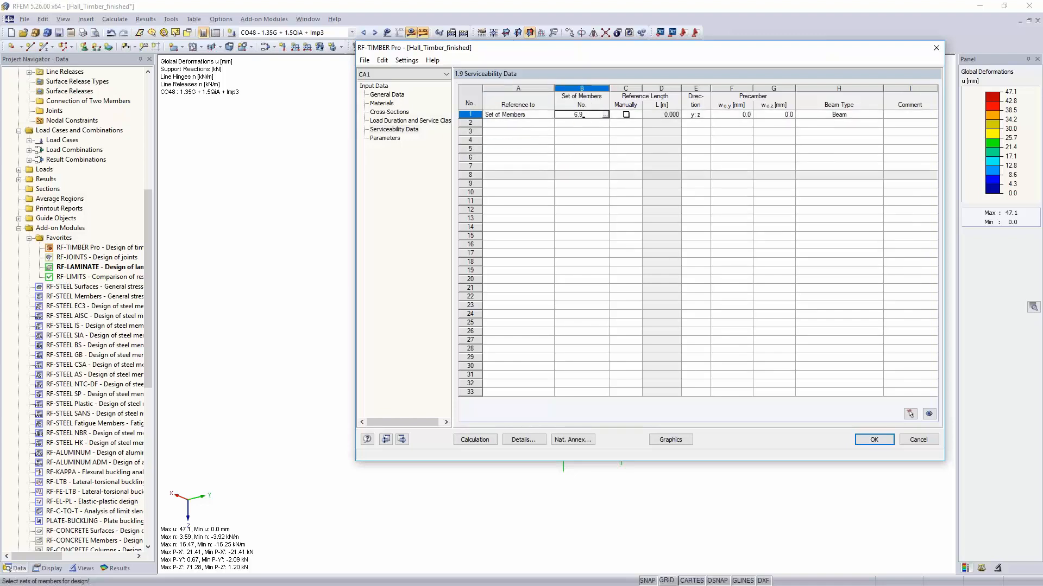
key(Tab)
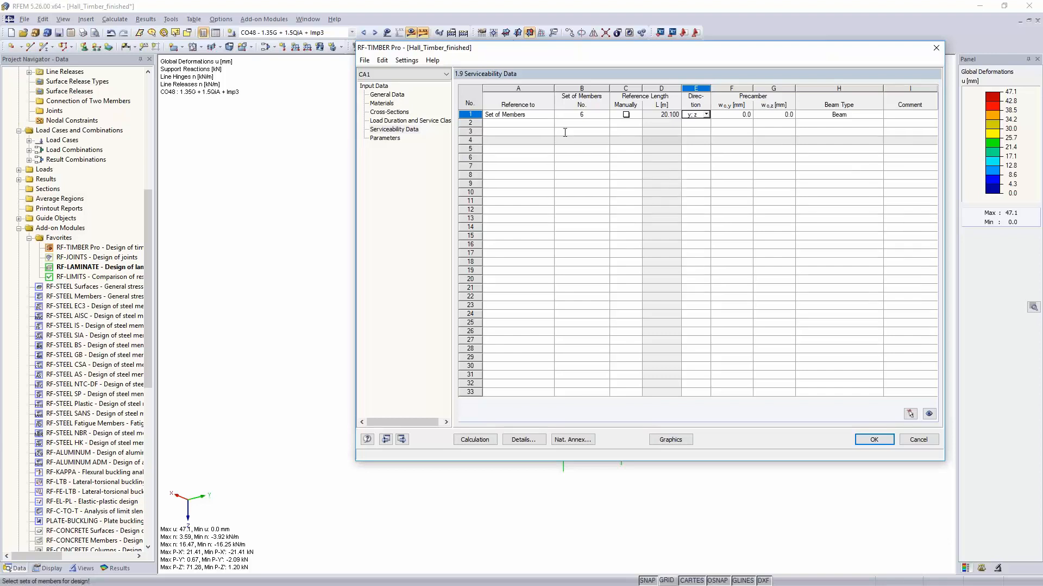
Assign set of members 9 to the second row of the serviceability data.
click(541, 124)
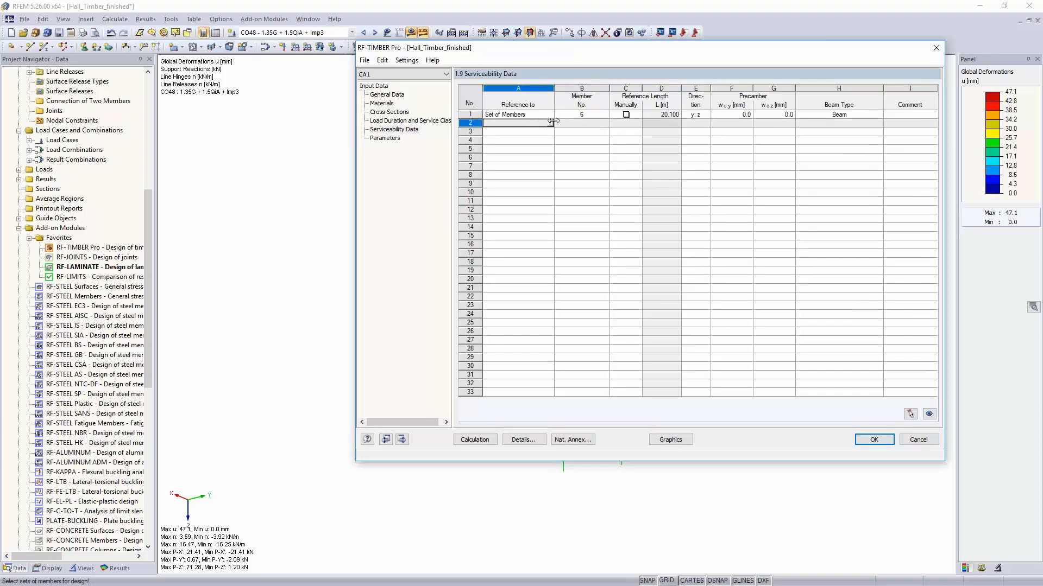
click(549, 123)
click(539, 148)
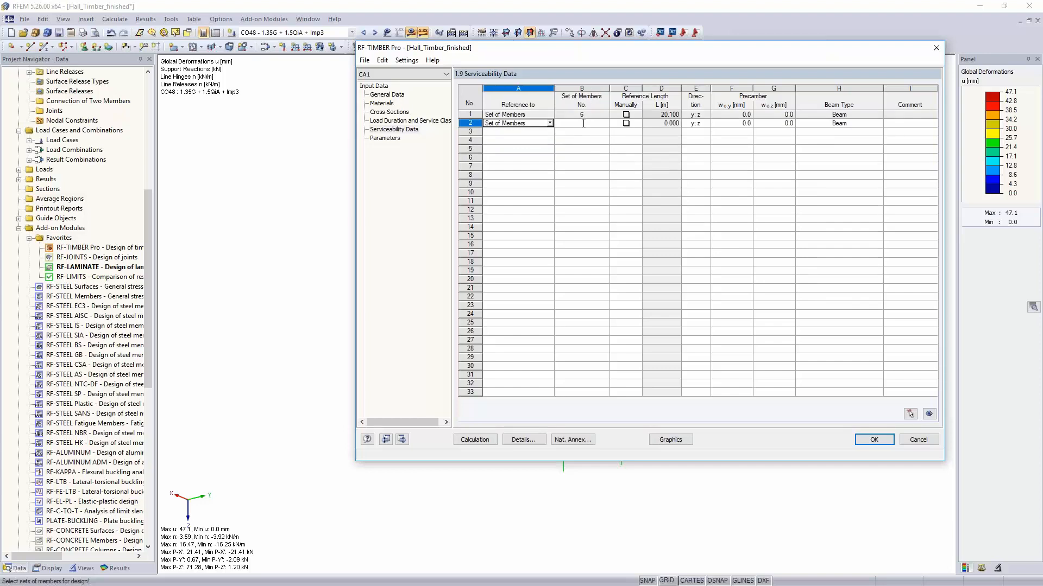
key(Tab)
text(9)
key(Tab)
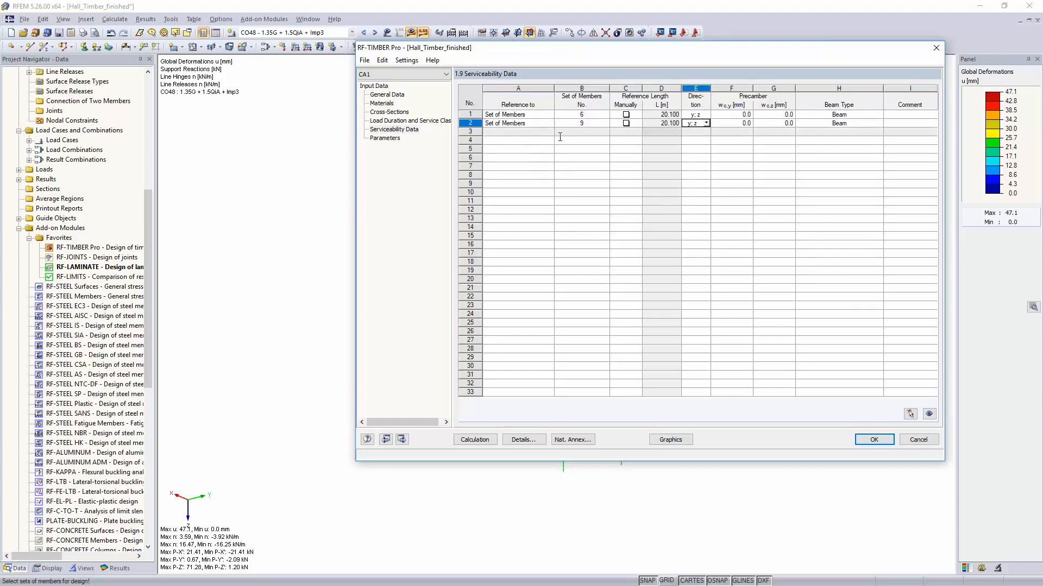
Make the third row of the serviceability data refer to a member.
click(539, 132)
click(550, 131)
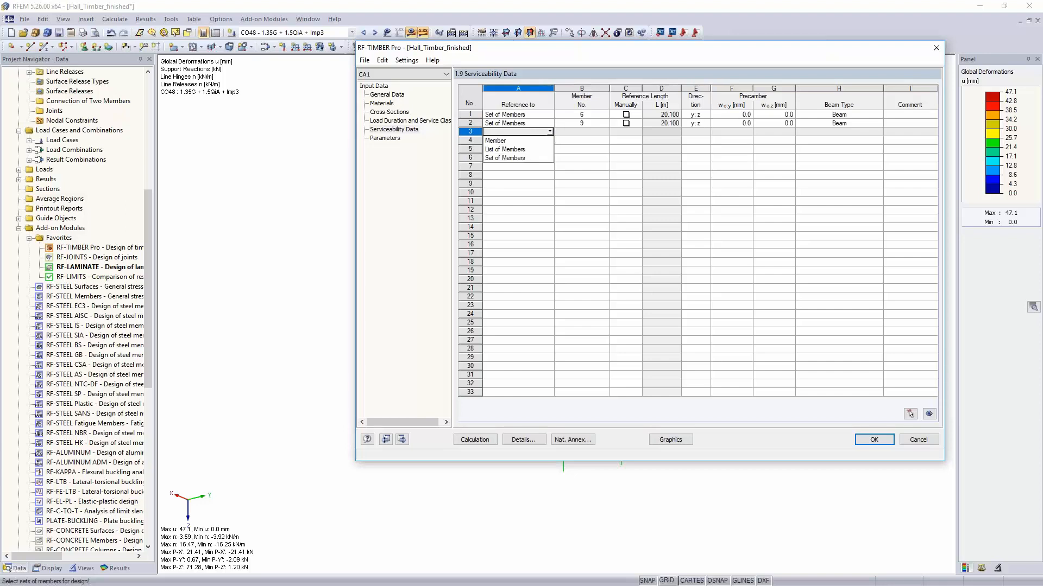
click(511, 140)
click(589, 131)
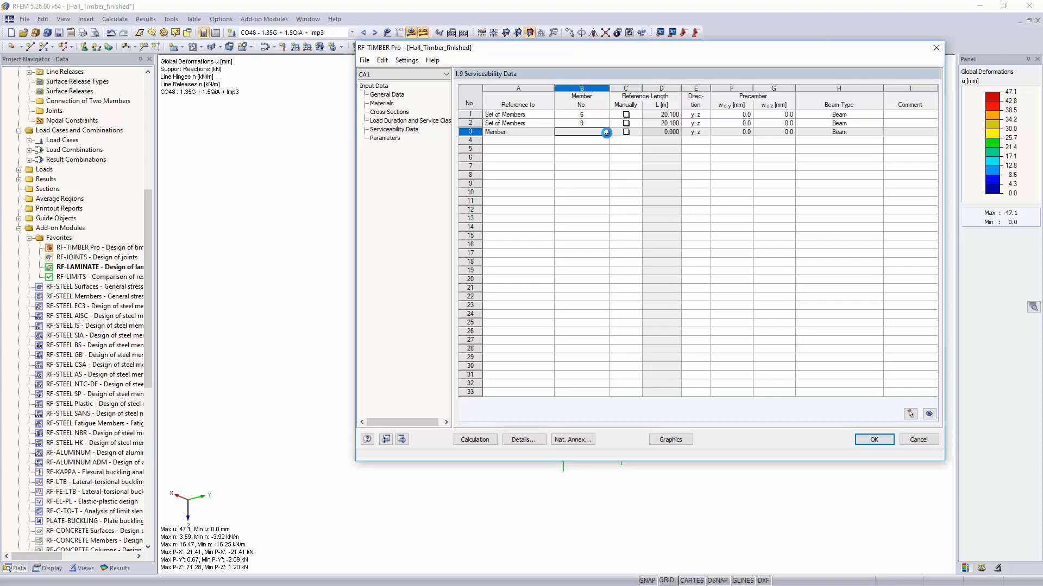
Pick members 98, 100, 102 and 104 along the slab edge in the model for the serviceability data.
click(606, 132)
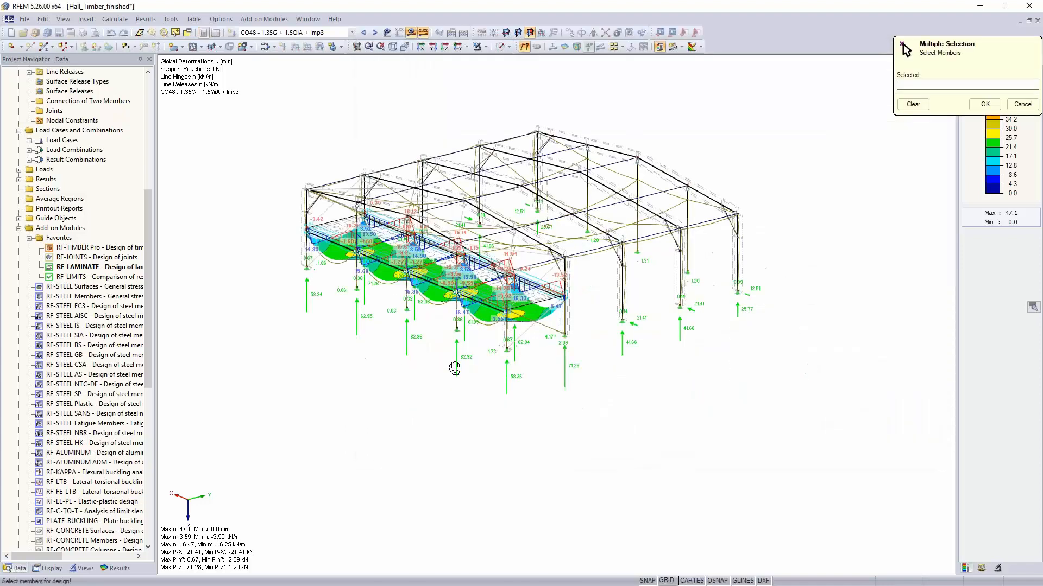
ctrl+middle_drag(454, 369, 701, 362)
scroll(628, 287, up, 3)
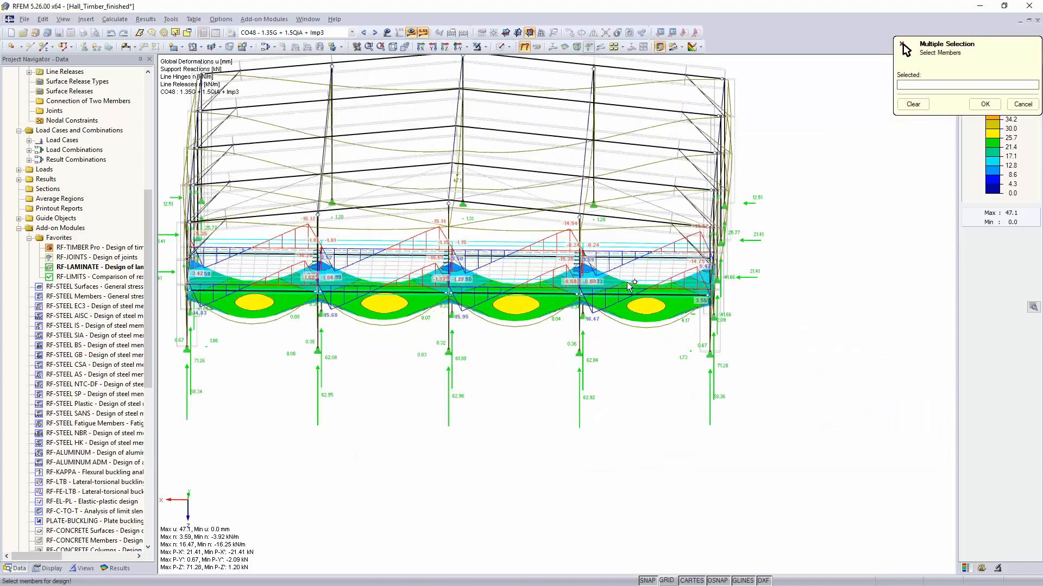
scroll(628, 286, up, 1)
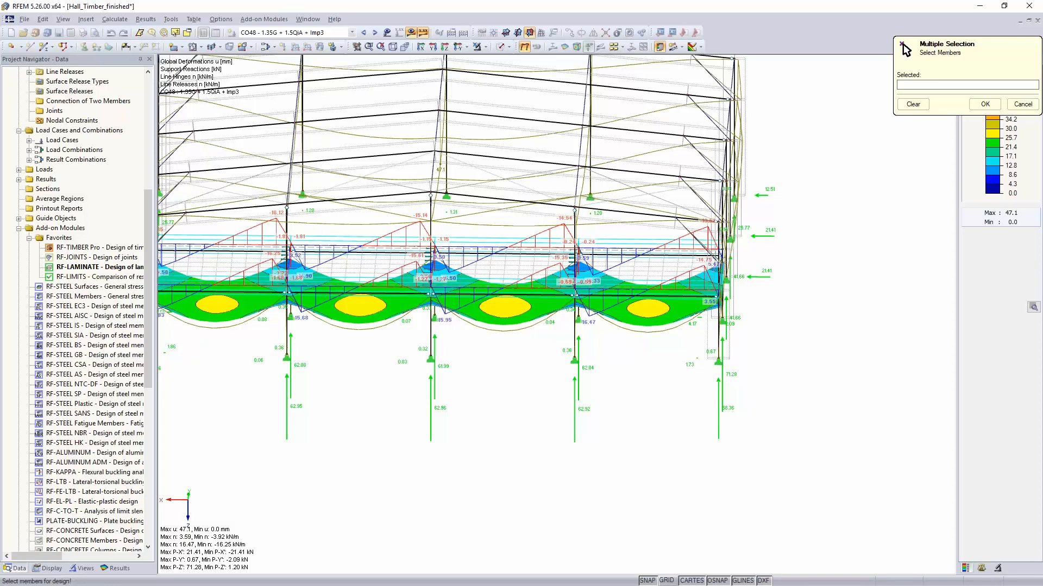
click(630, 254)
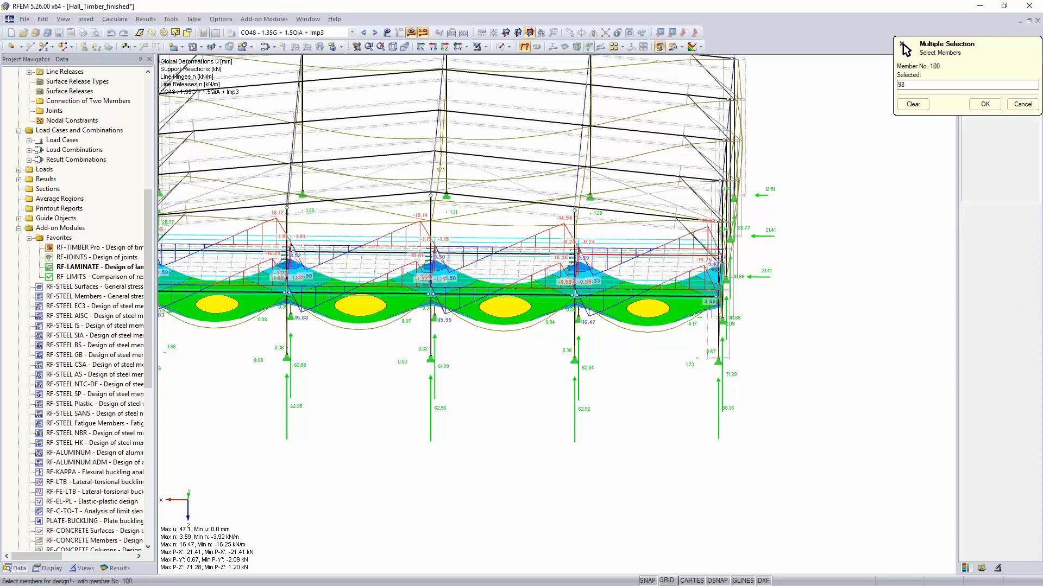
click(500, 254)
click(352, 255)
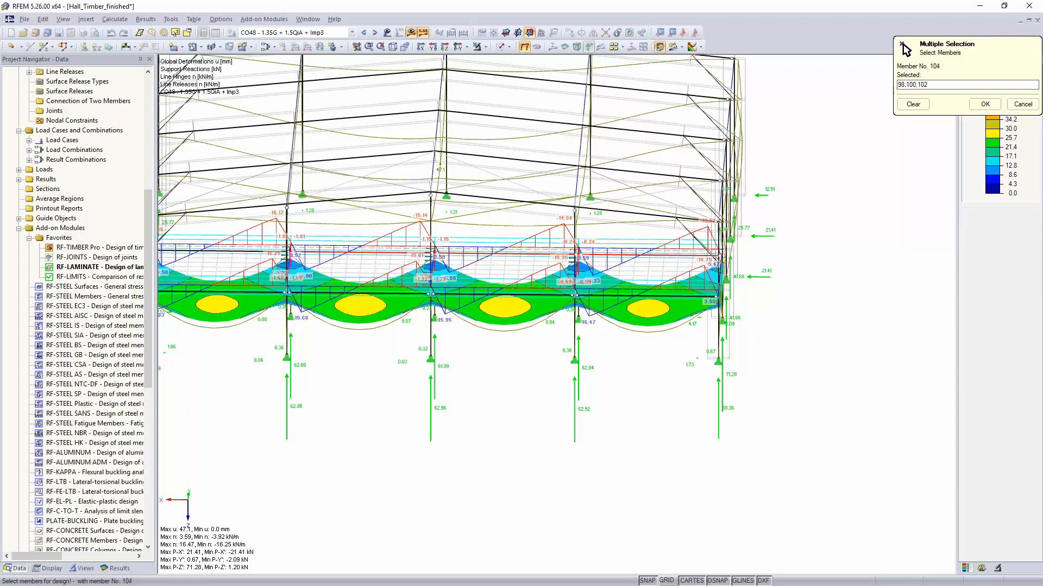
click(211, 250)
middle_drag(381, 405, 448, 364)
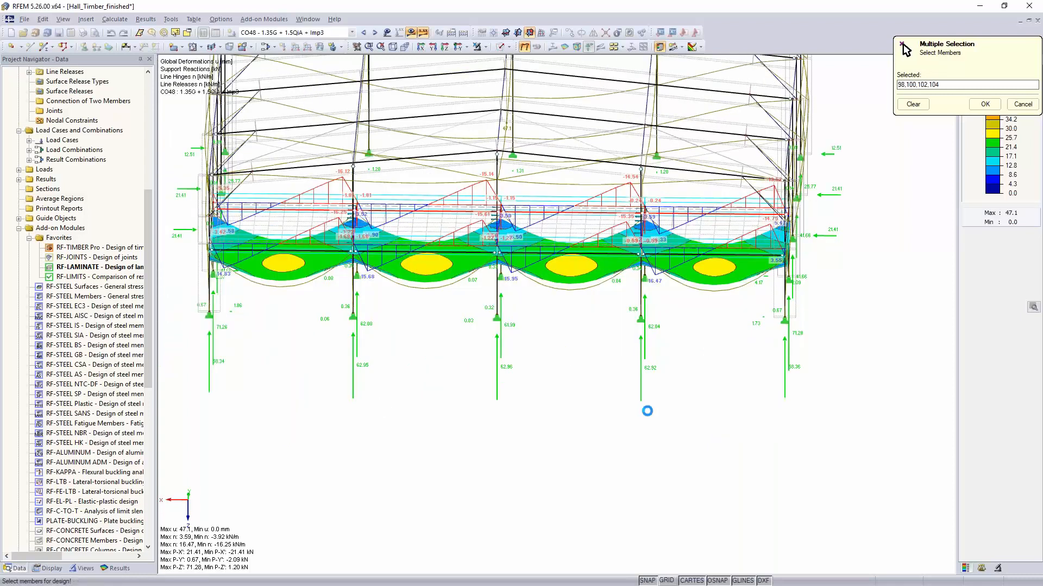
ctrl+middle_drag(647, 411, 760, 432)
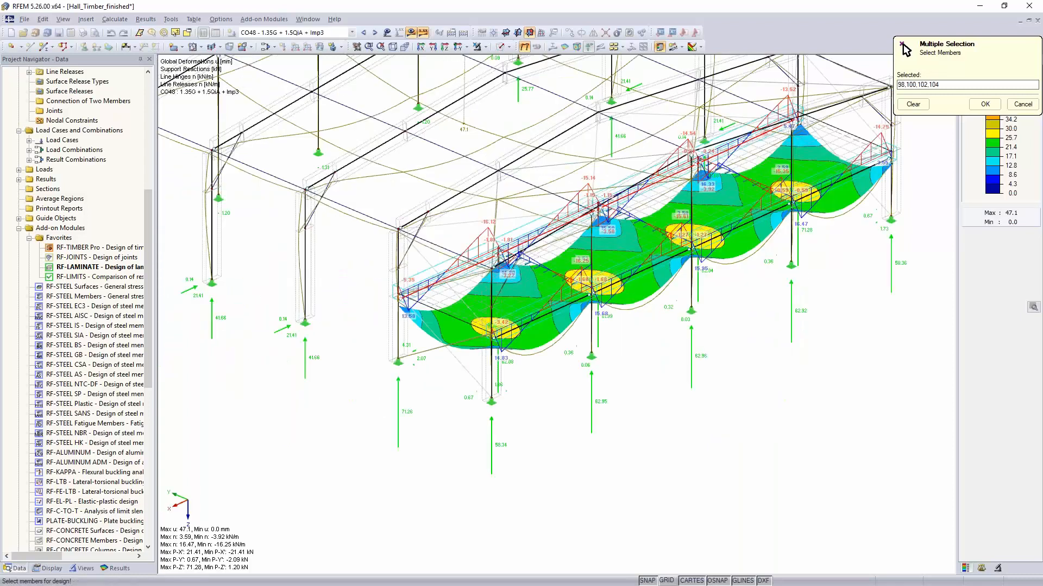
click(985, 104)
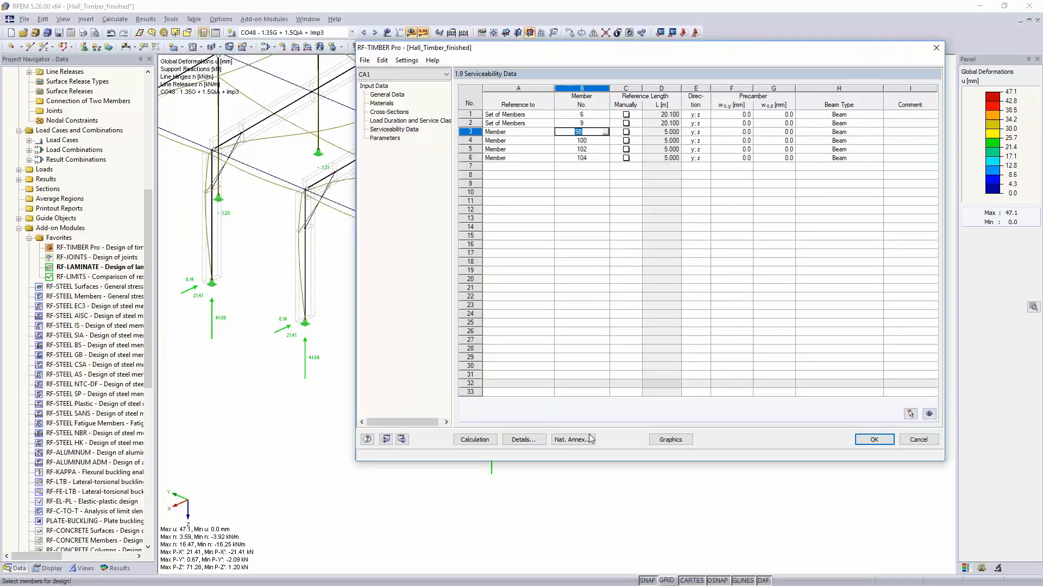
Run the timber design calculation, and open the fire resistance load selection in the general data.
click(493, 441)
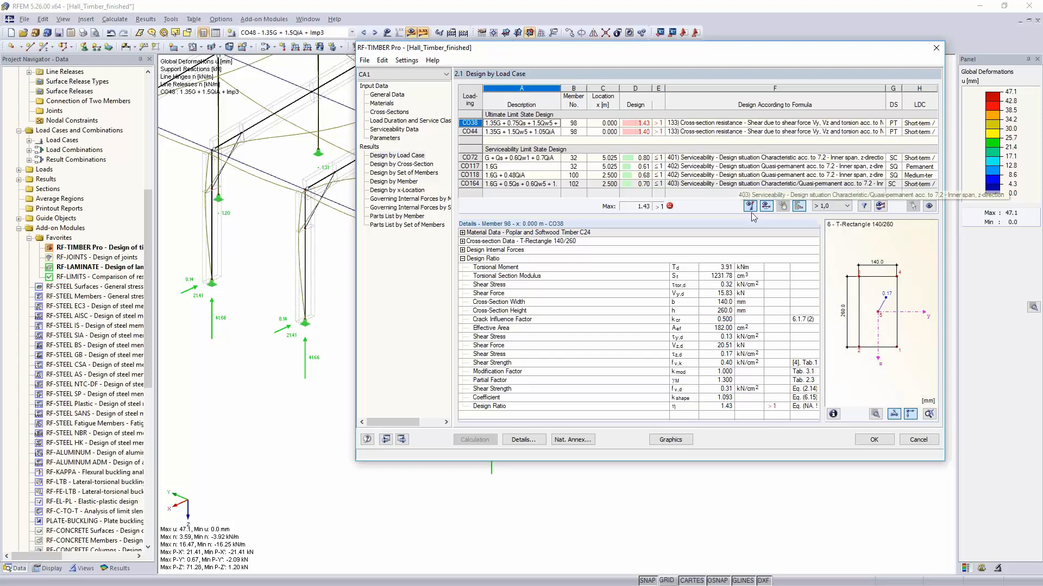
click(396, 97)
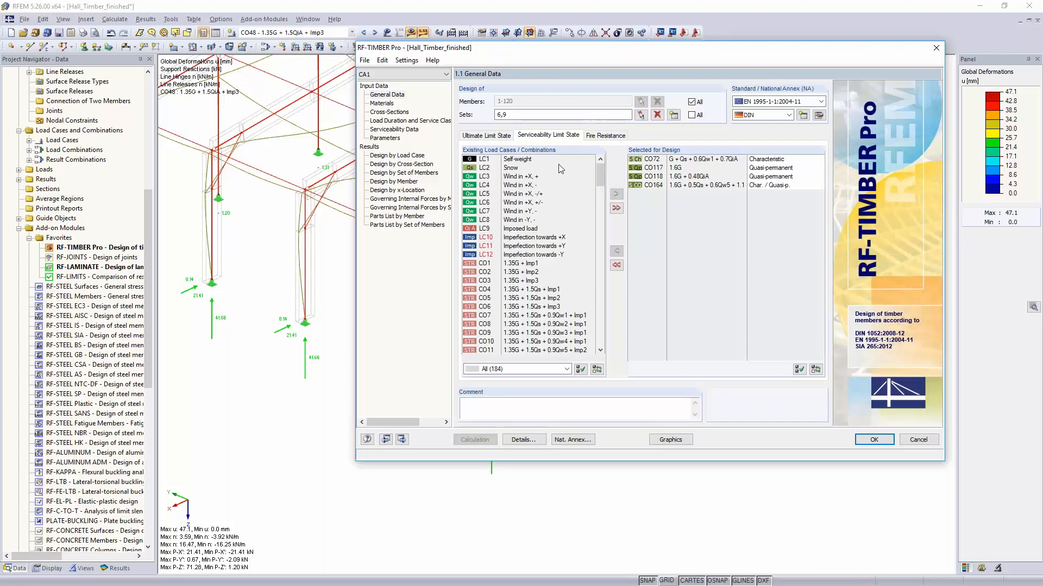
click(613, 136)
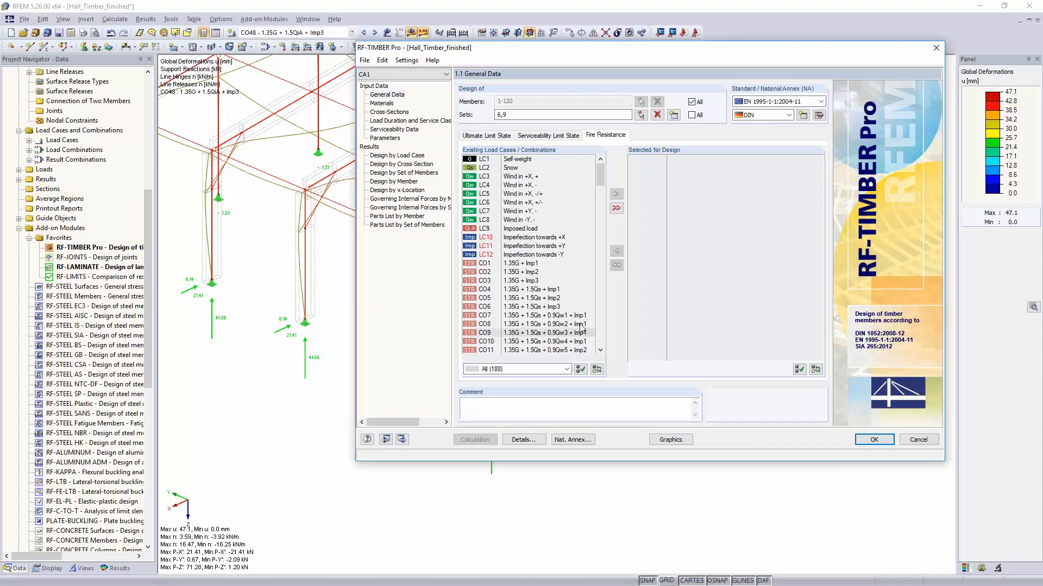
Review the fire resistance factors in the DIN National Annex settings and leave them without changes.
click(818, 116)
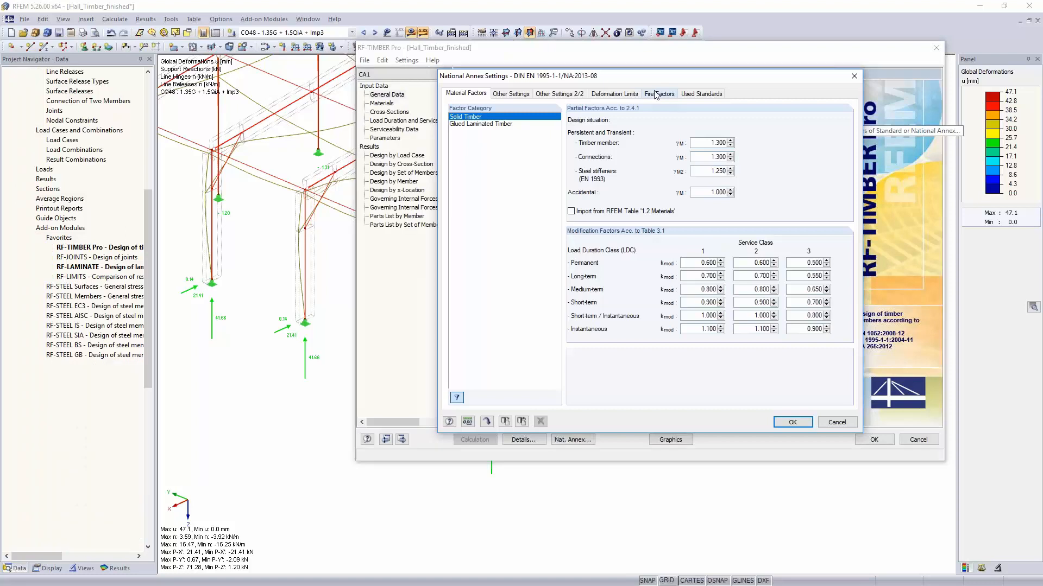
click(656, 95)
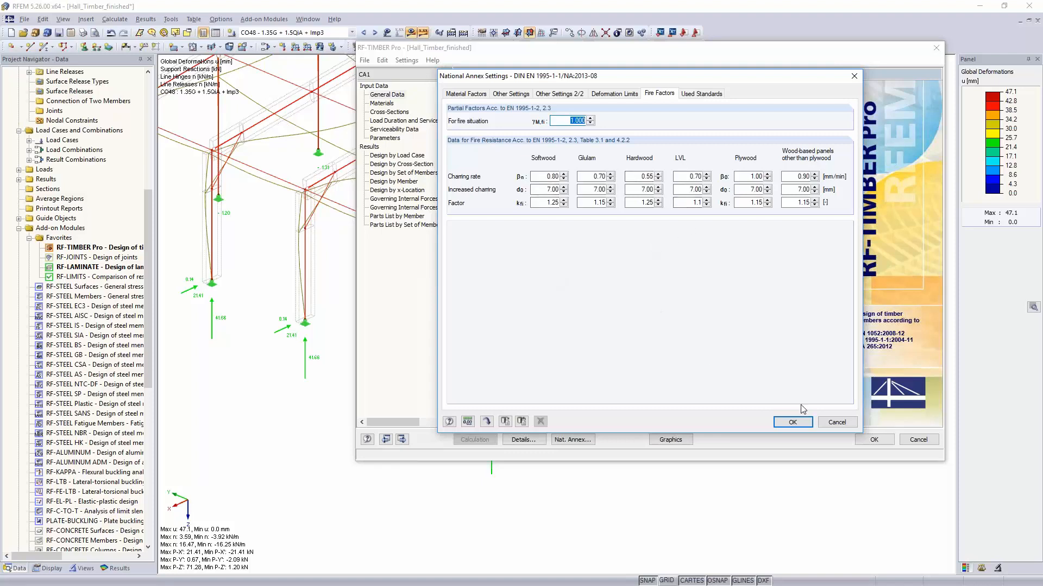
click(836, 423)
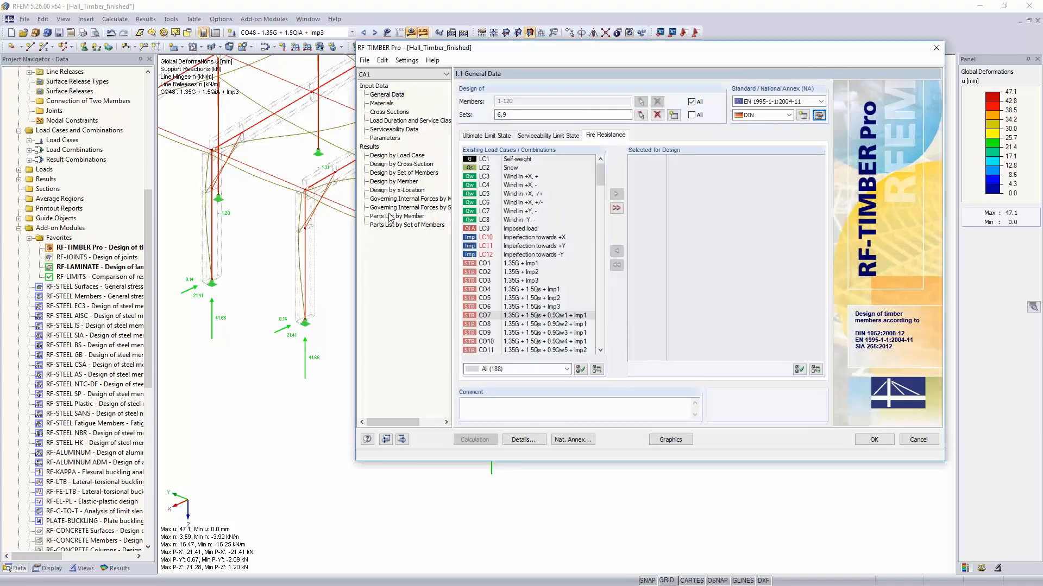
Review the timber design ratios by load case and show them graphically on the structural model.
click(401, 157)
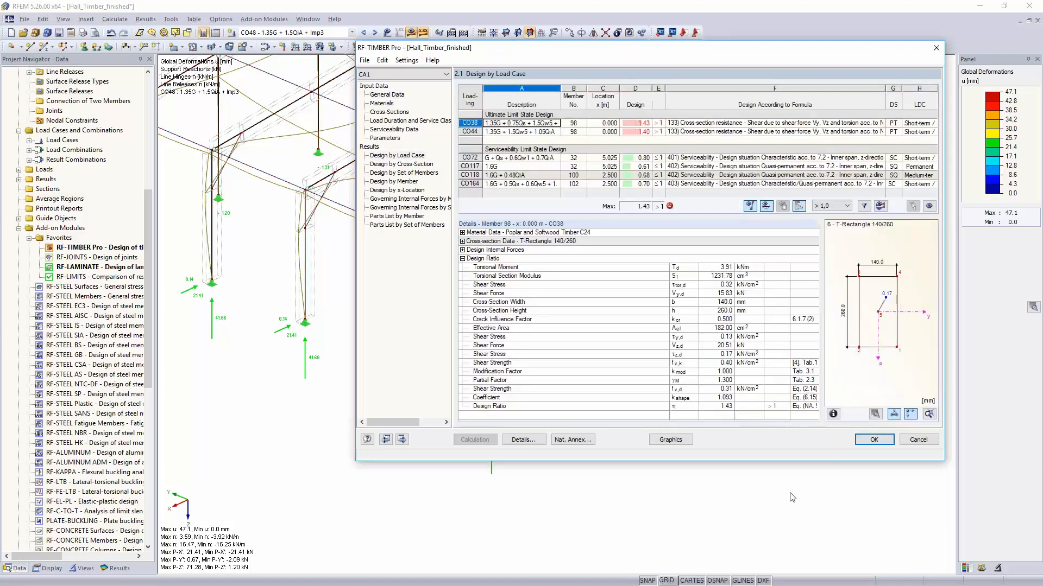
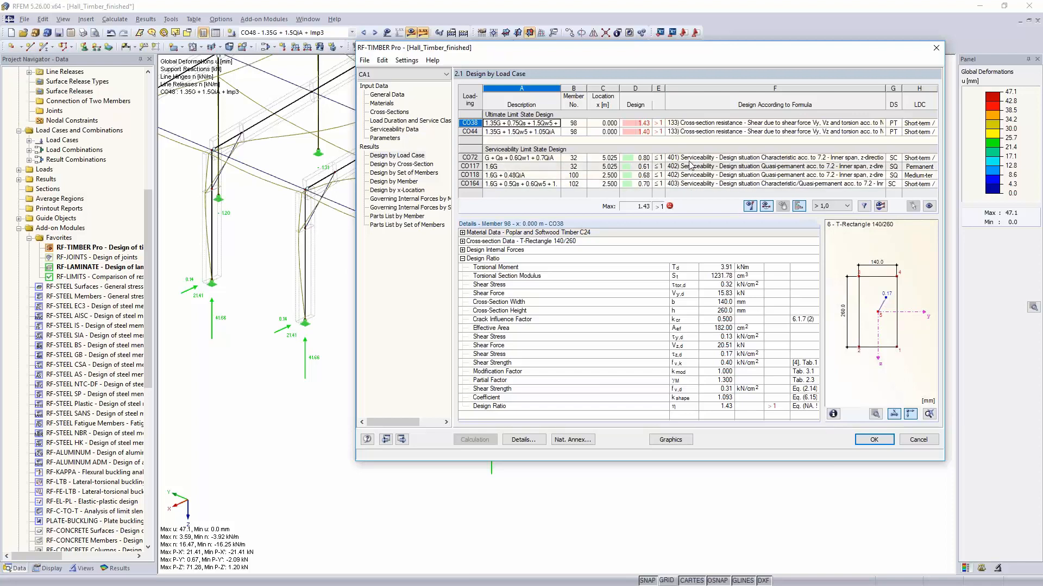
click(725, 157)
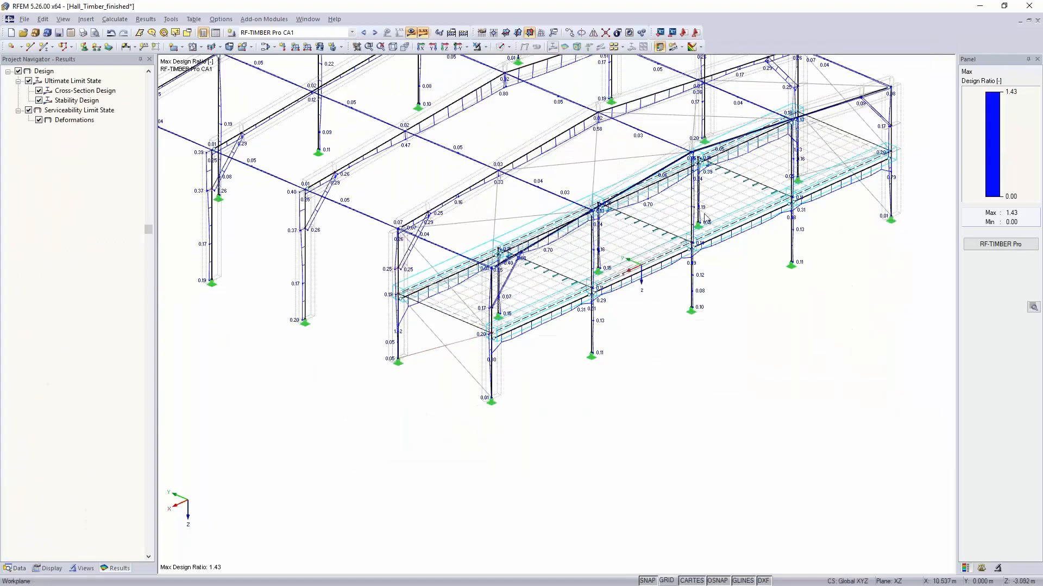
Isolate the end bay containing the intermediate floor so that only its selected objects are visible.
ctrl+middle_drag(819, 343, 632, 411)
scroll(751, 380, down, 4)
middle_drag(726, 451, 771, 399)
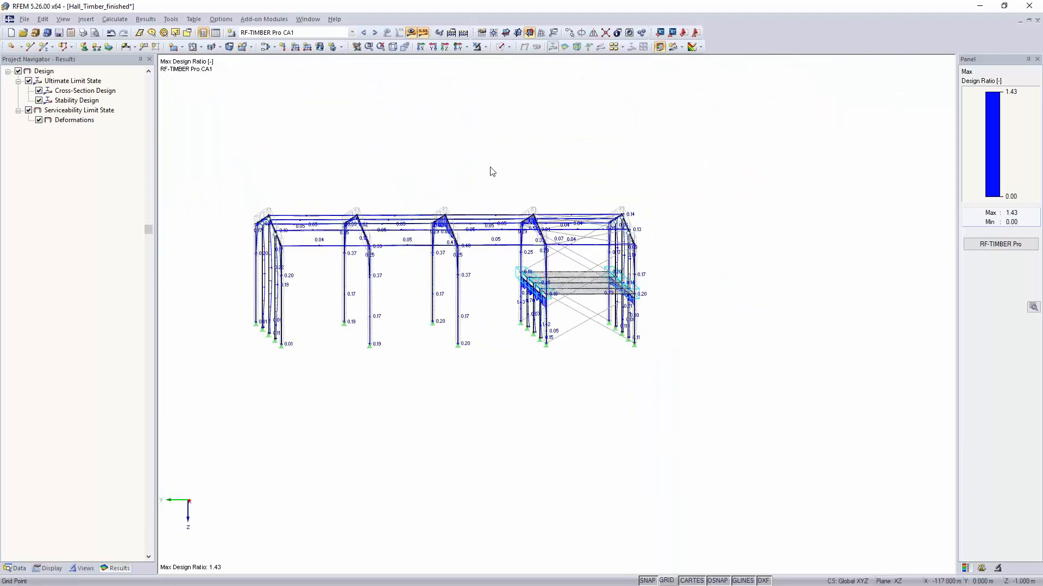
drag(490, 173, 718, 394)
click(485, 47)
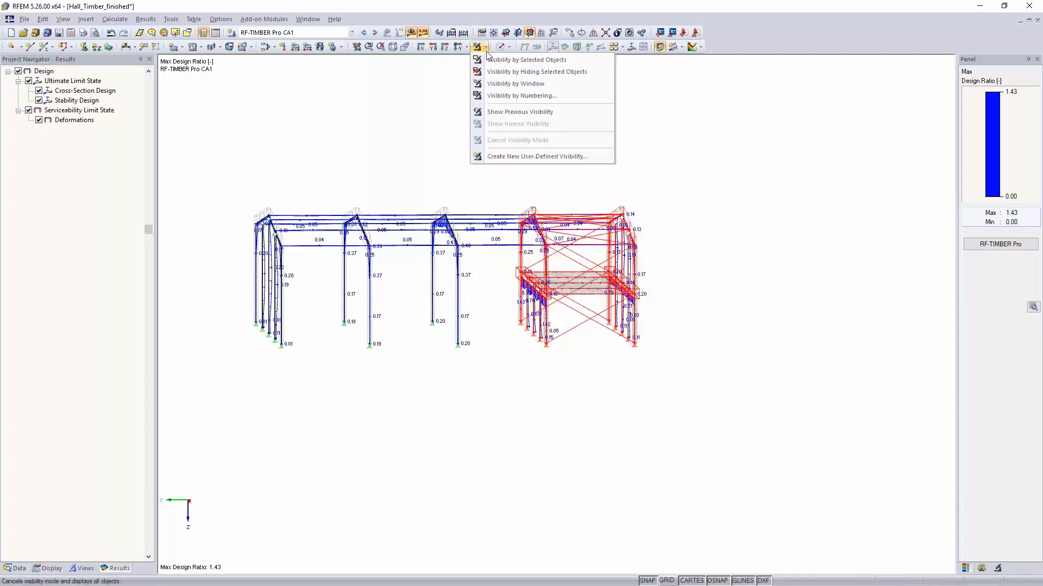
click(496, 62)
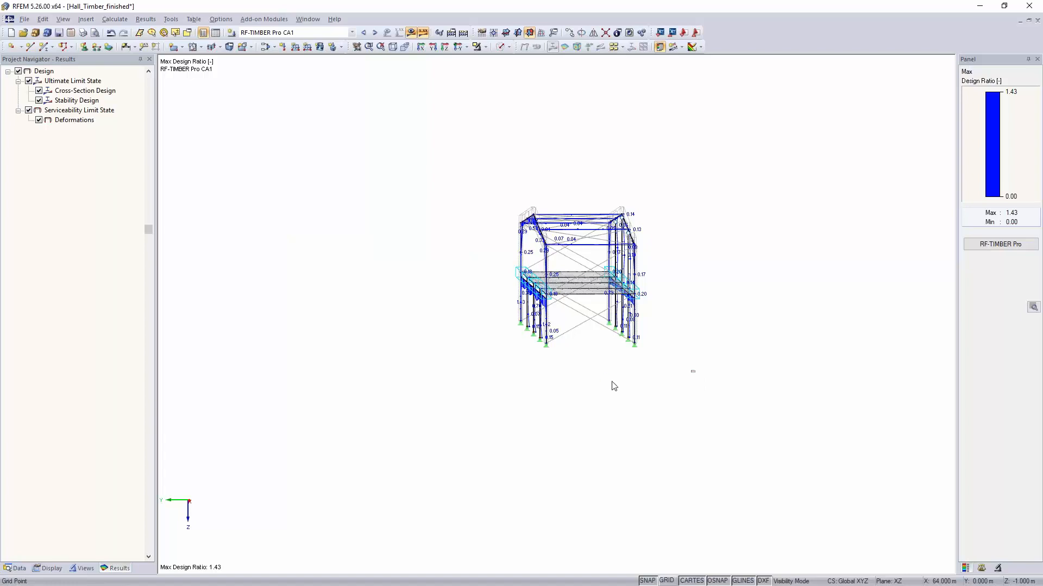
ctrl+middle_drag(612, 384, 815, 454)
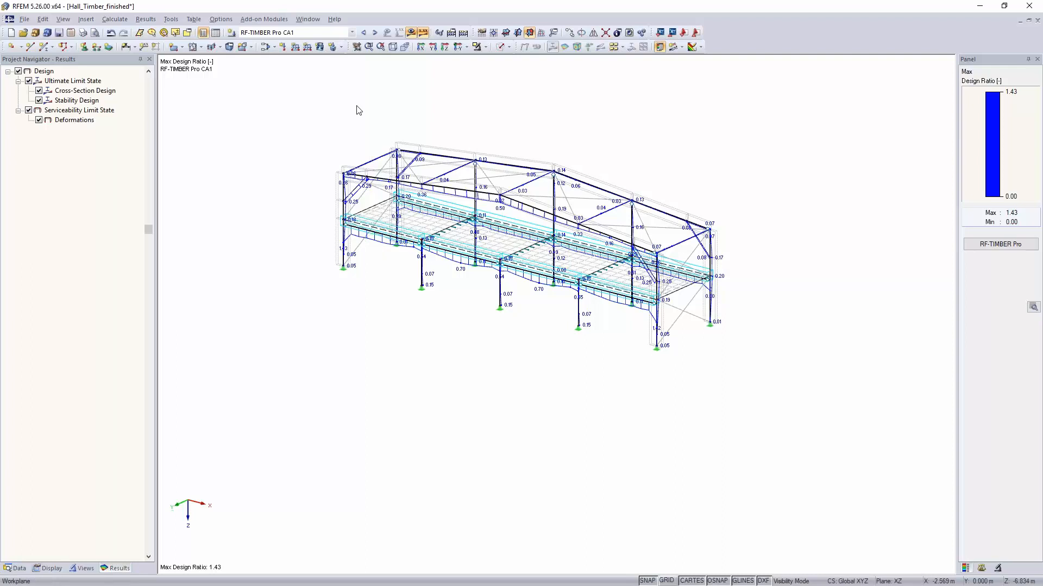
Switch the displayed results to load combination CO38 (1.35G + 0.75Qs + 1.5Qw5 + 1.05QiA + Imp2).
click(352, 32)
scroll(311, 177, up, 6)
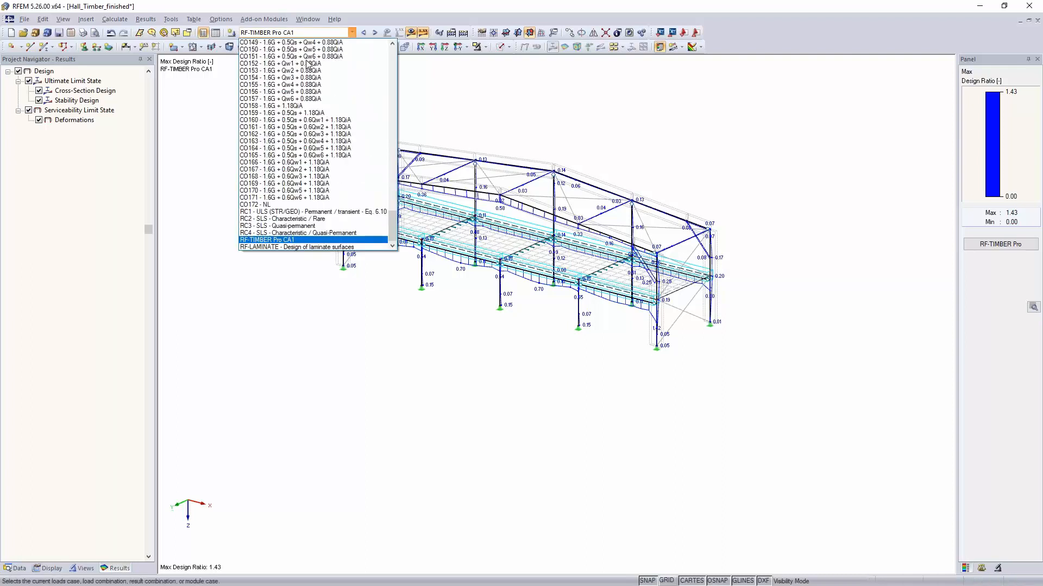
scroll(311, 177, up, 16)
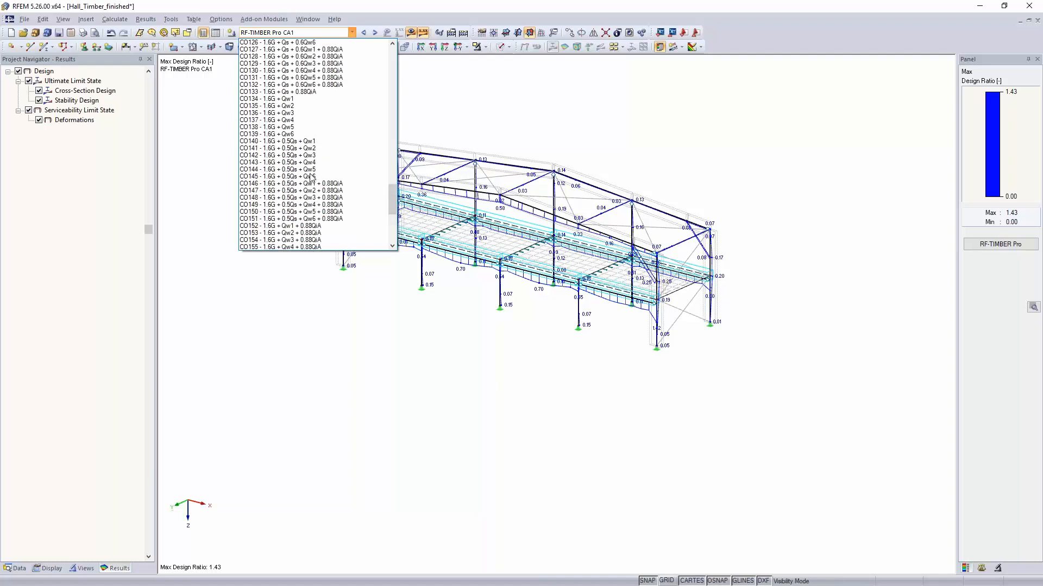
scroll(312, 178, up, 15)
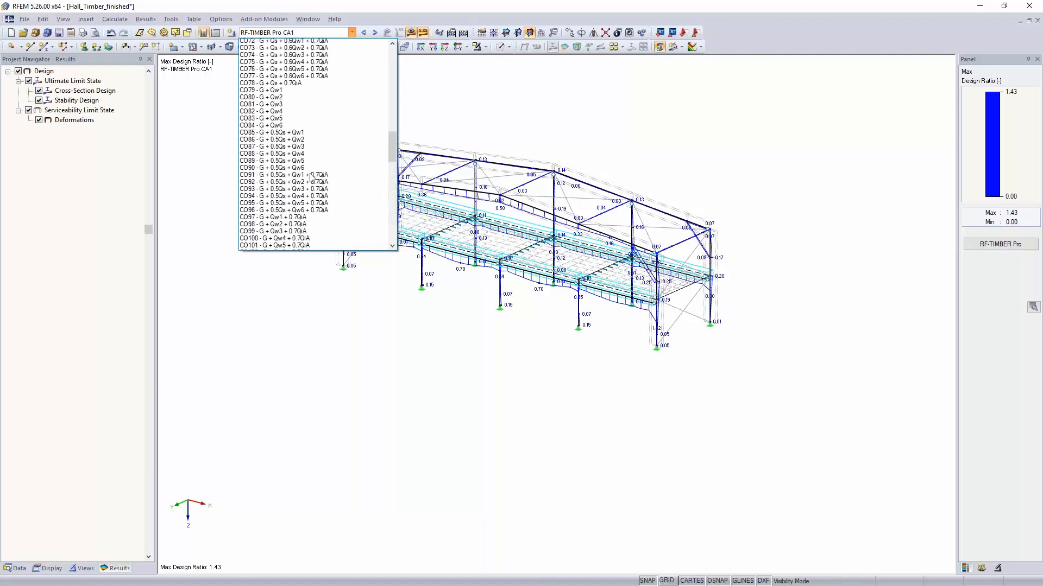
scroll(311, 177, up, 8)
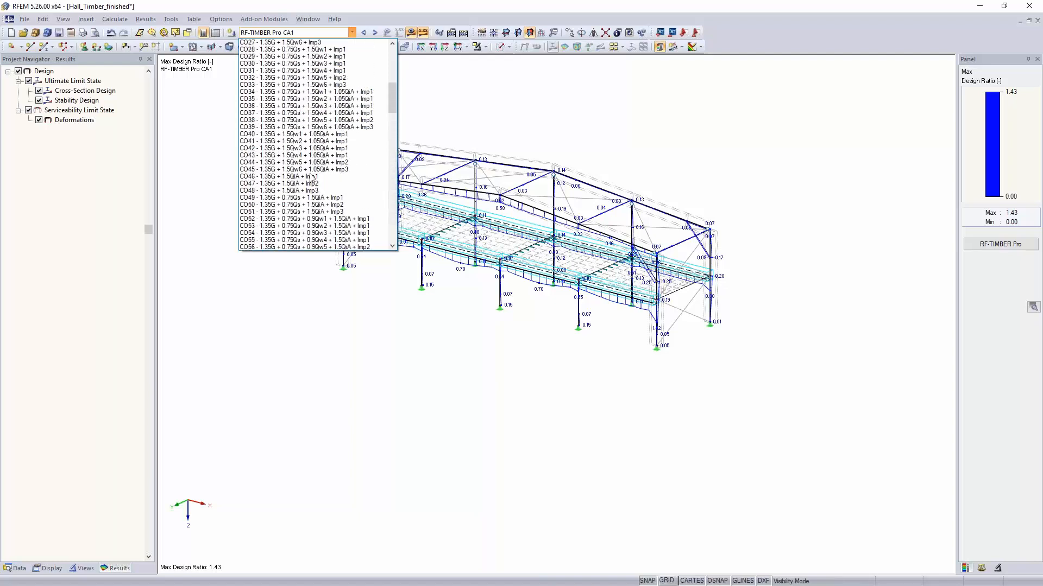
click(282, 148)
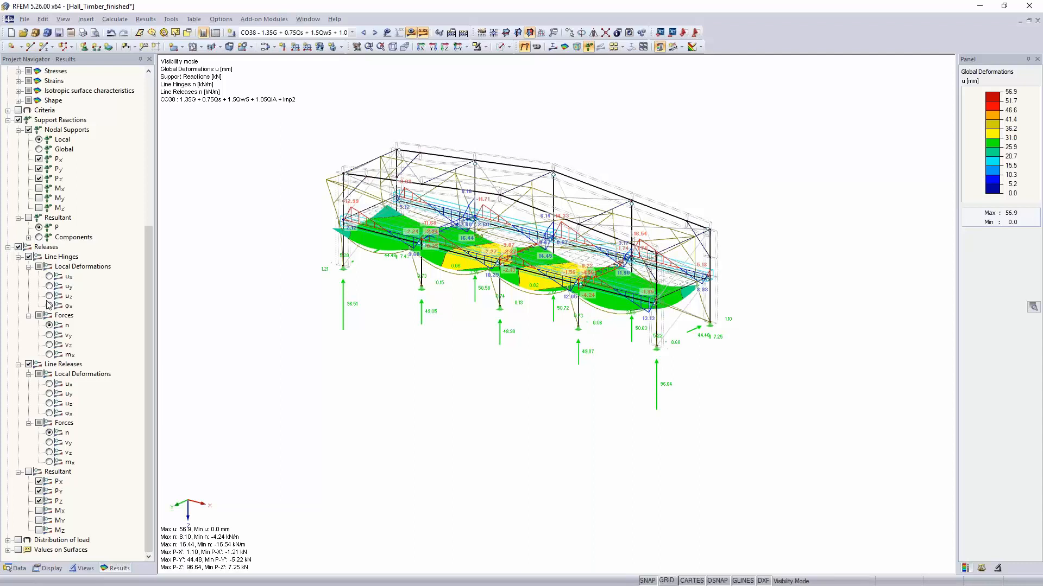
Display the members' torsional moments M-T and turn off the line hinge and line release results.
scroll(49, 304, up, 8)
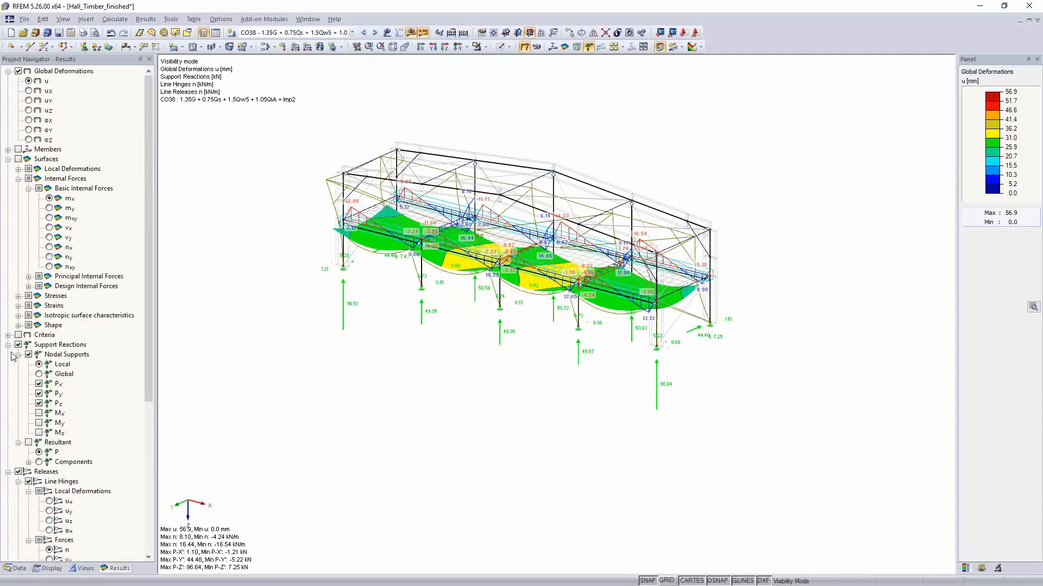
click(9, 149)
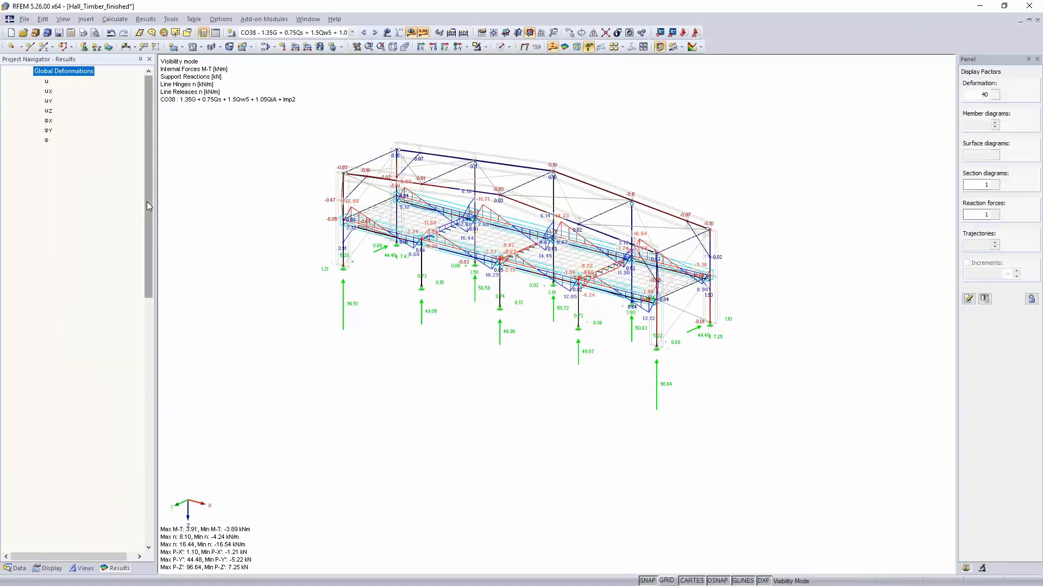
drag(147, 201, 147, 485)
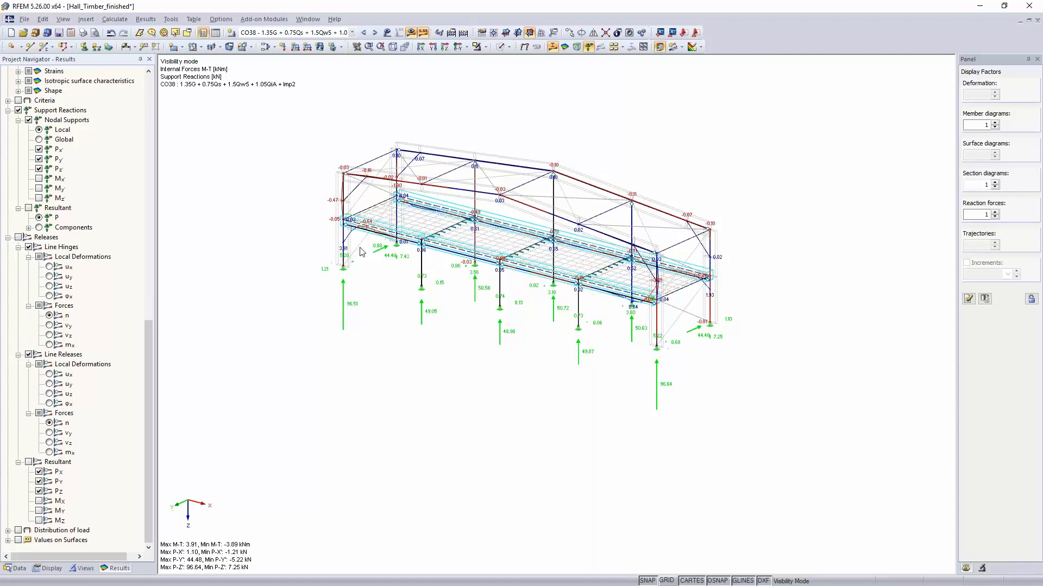
Create a member hinge releasing φx, φy and φz, and assign it to the end of floor edge beam member 104.
scroll(361, 251, up, 3)
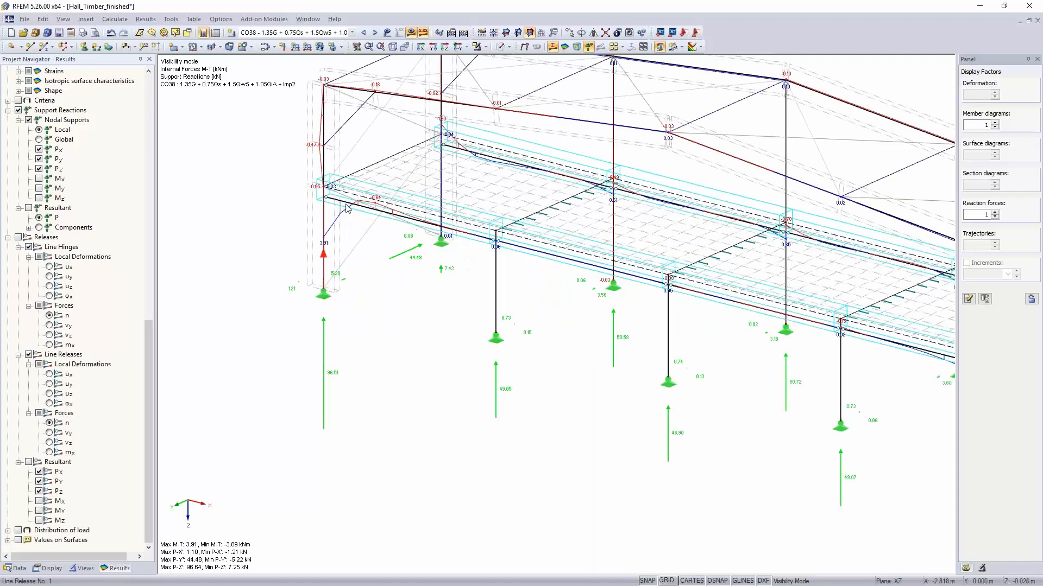
scroll(347, 208, down, 3)
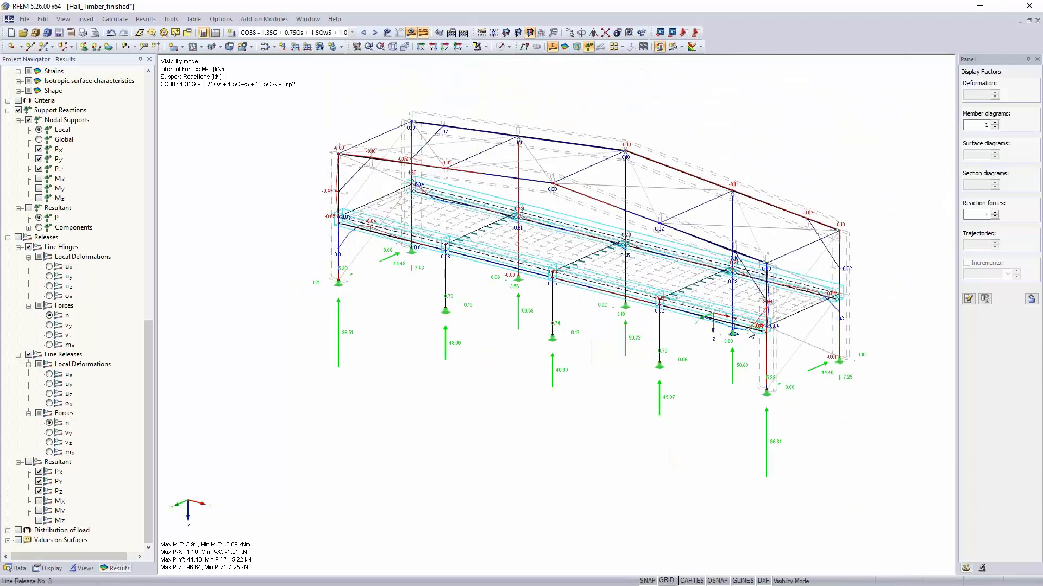
scroll(750, 333, up, 1)
scroll(749, 333, up, 1)
scroll(750, 333, up, 1)
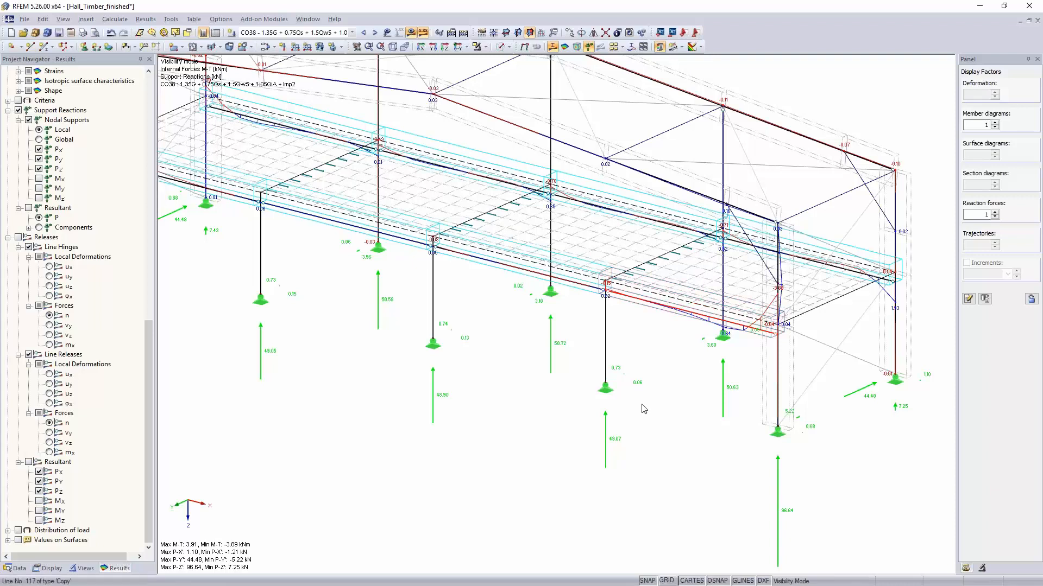
double_click(726, 326)
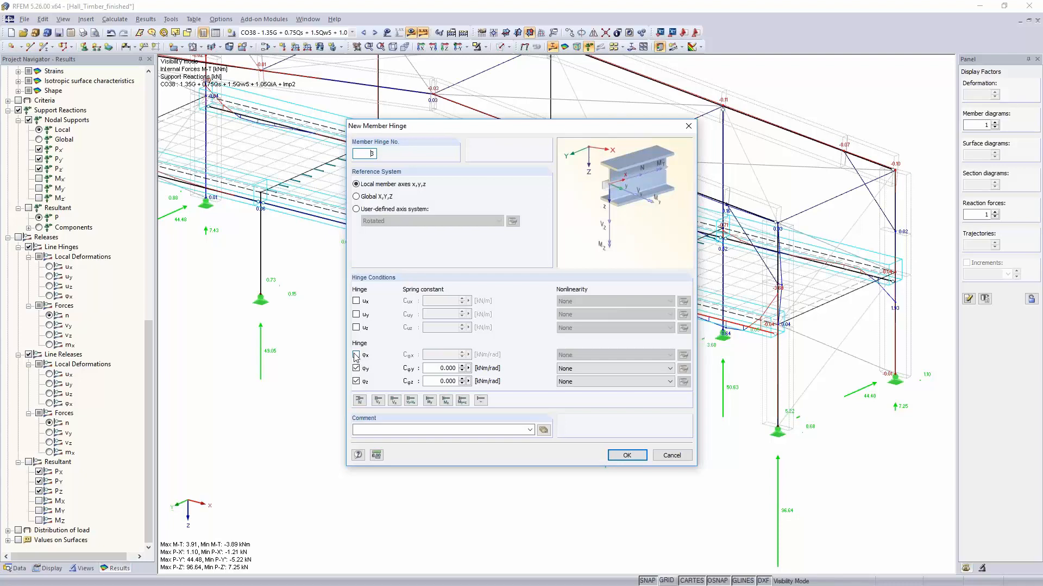
click(356, 355)
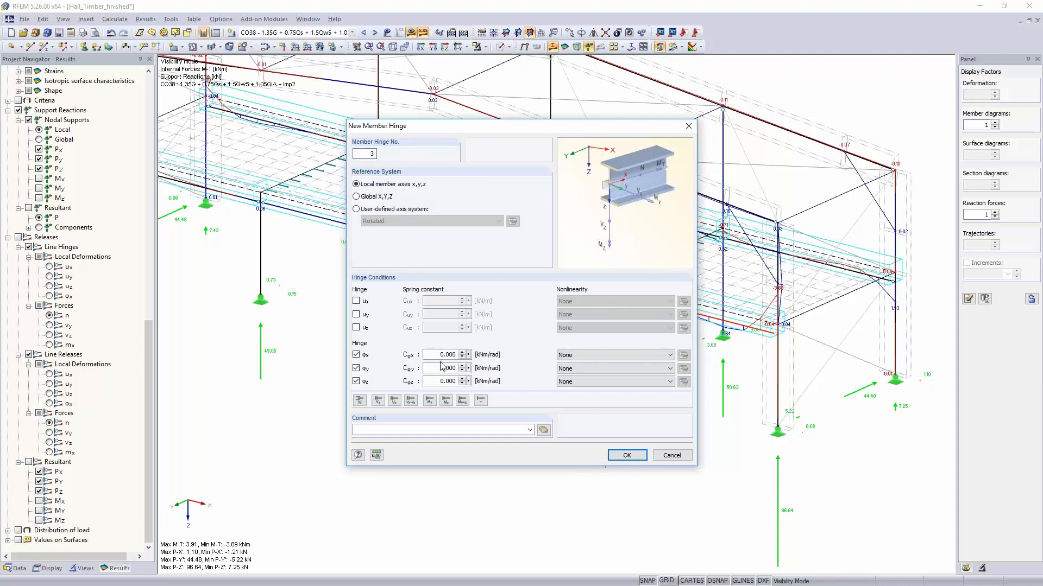
click(626, 456)
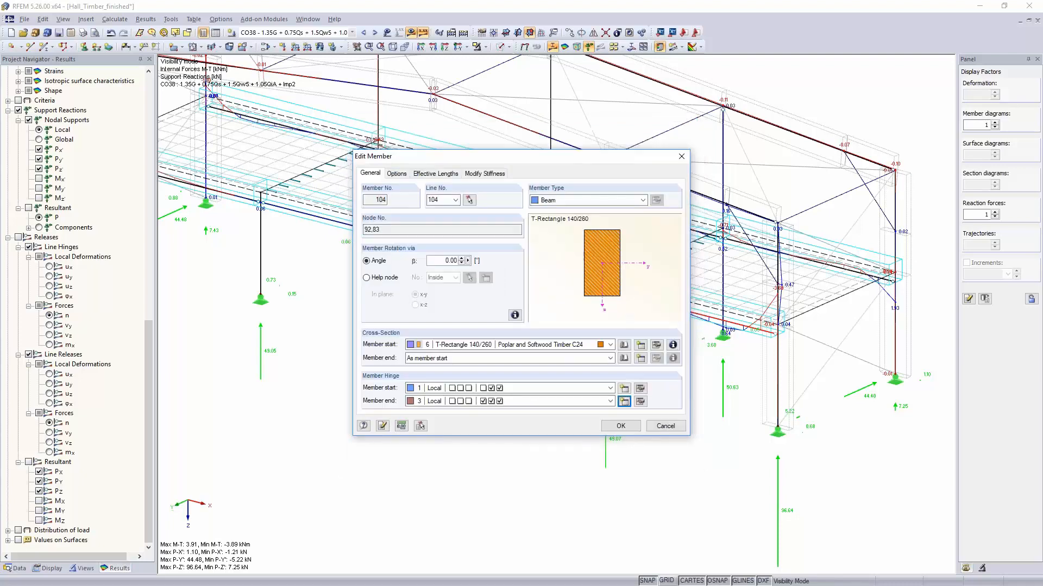
click(621, 425)
click(502, 319)
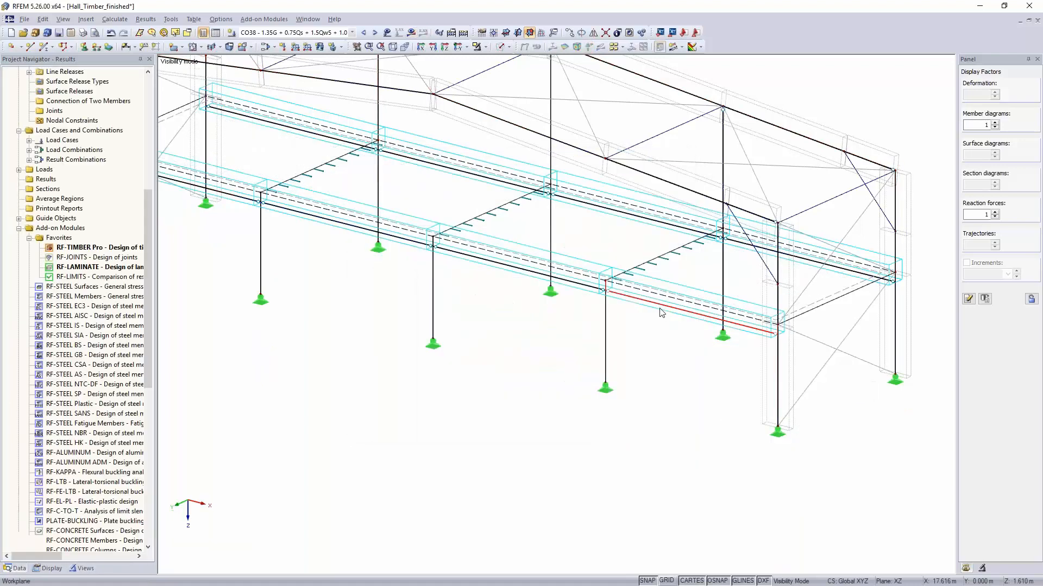
Assign hinge 3 to the start of member 98, the floor edge beam at the opposite corner.
scroll(663, 309, down, 5)
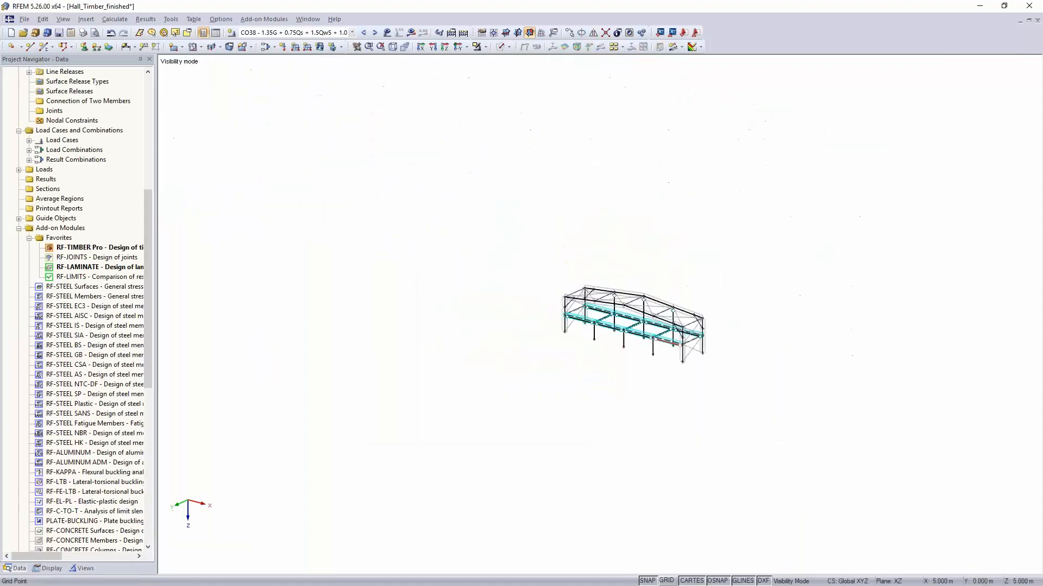
scroll(630, 395, up, 10)
scroll(575, 351, down, 2)
middle_drag(583, 364, 657, 461)
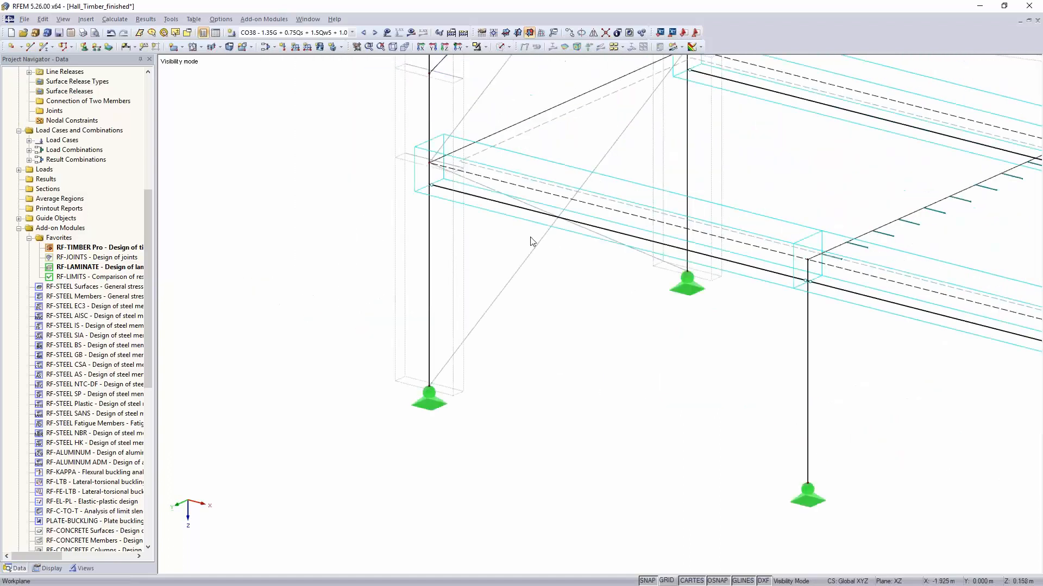
double_click(519, 209)
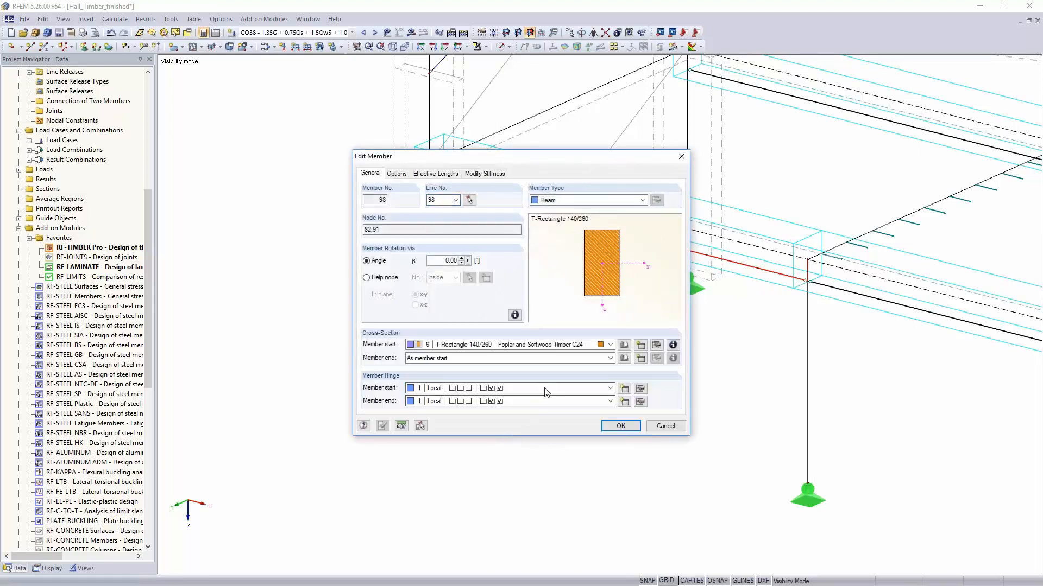
click(547, 389)
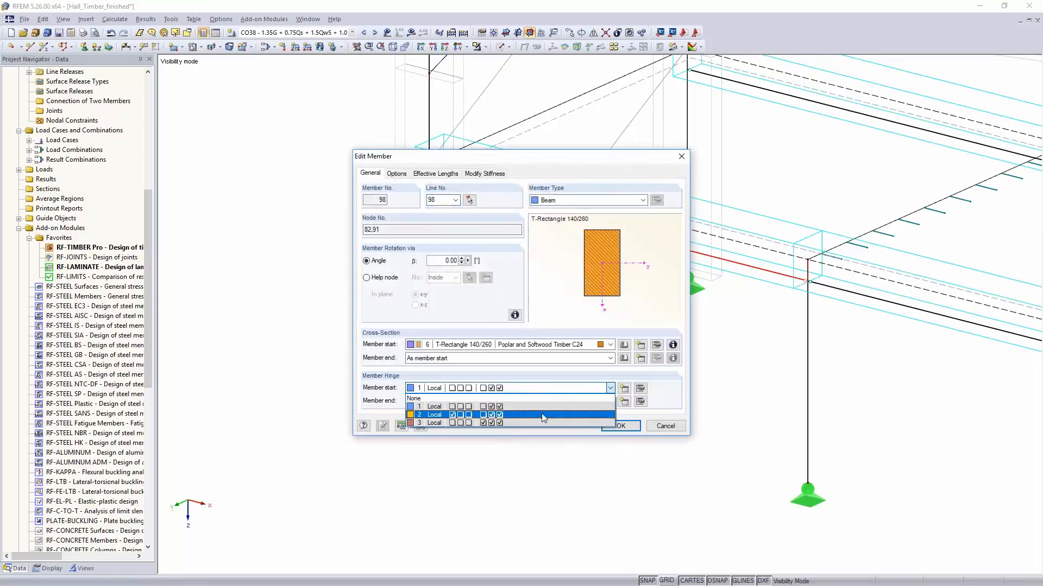
click(543, 423)
click(619, 427)
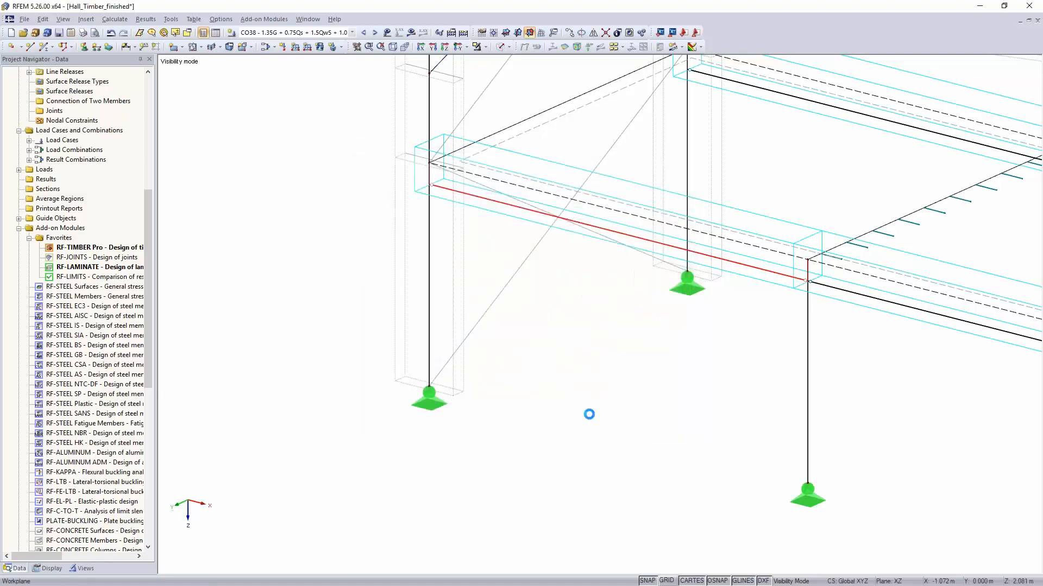
Recalculate the CO38 results and examine the torsional moments in the floor edge beams.
click(411, 33)
click(411, 33)
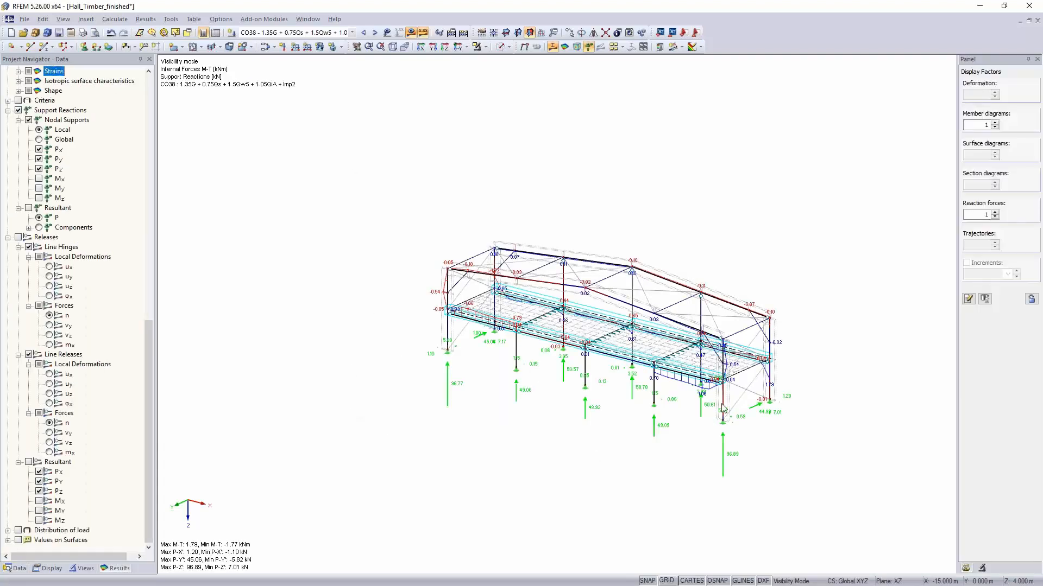
scroll(721, 406, up, 5)
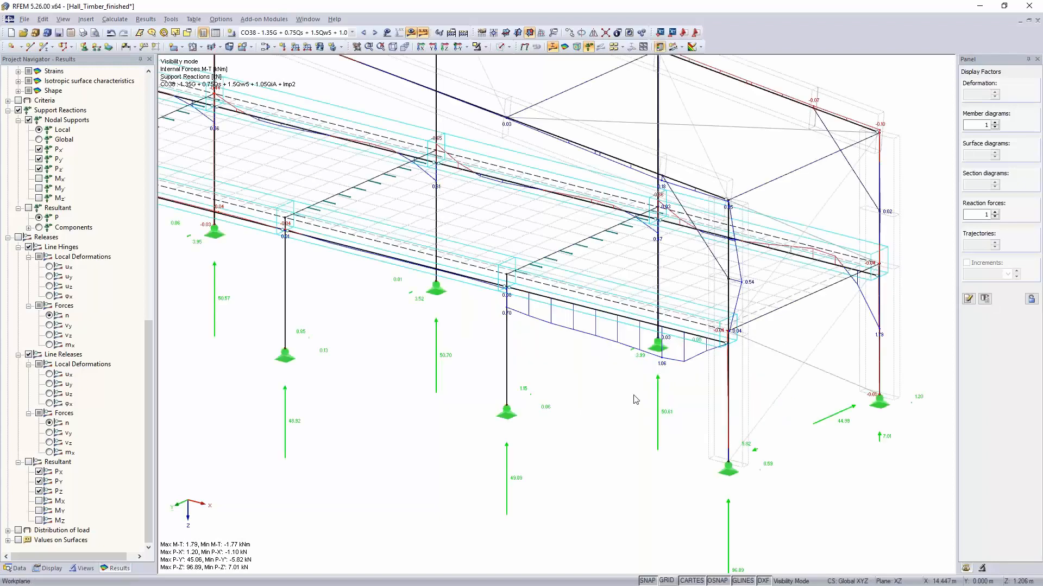
scroll(635, 398, down, 5)
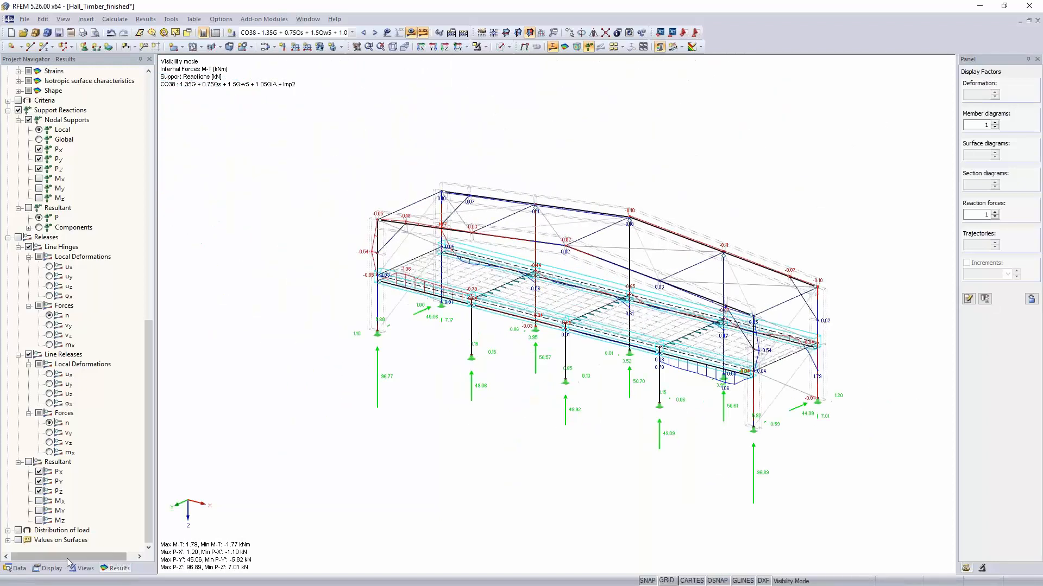
Reopen the RF-TIMBER Pro design case CA1 and rerun its calculation.
click(13, 568)
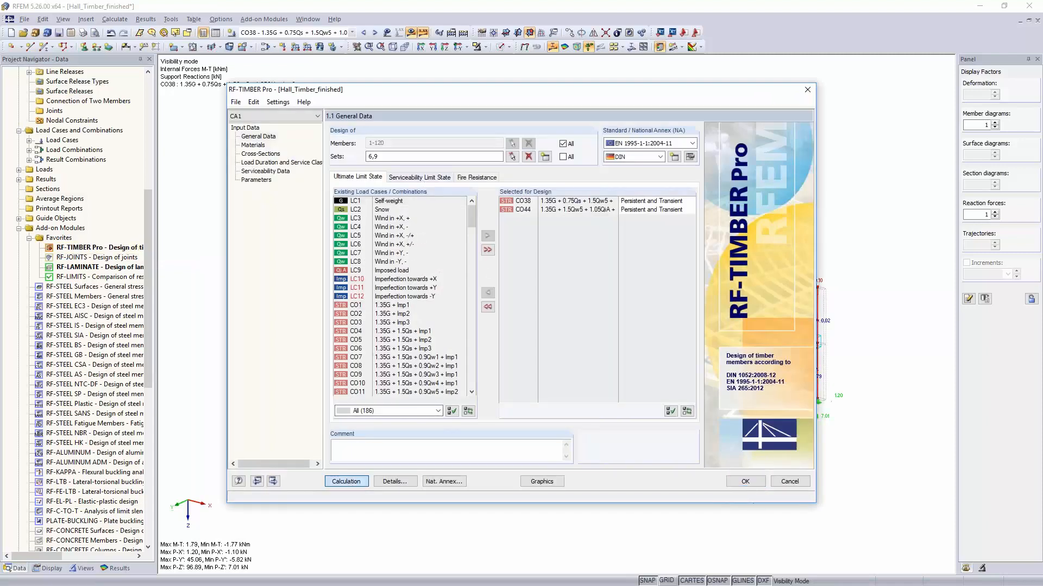
click(346, 481)
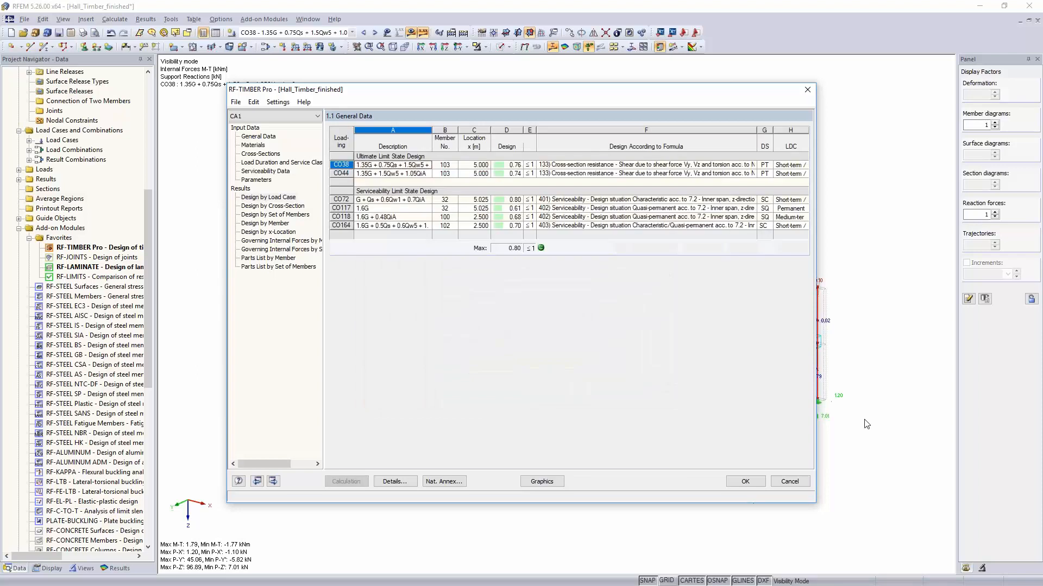
Review the CA1 design details for CO44 and CO72, and examine the design results by cross-section.
click(589, 173)
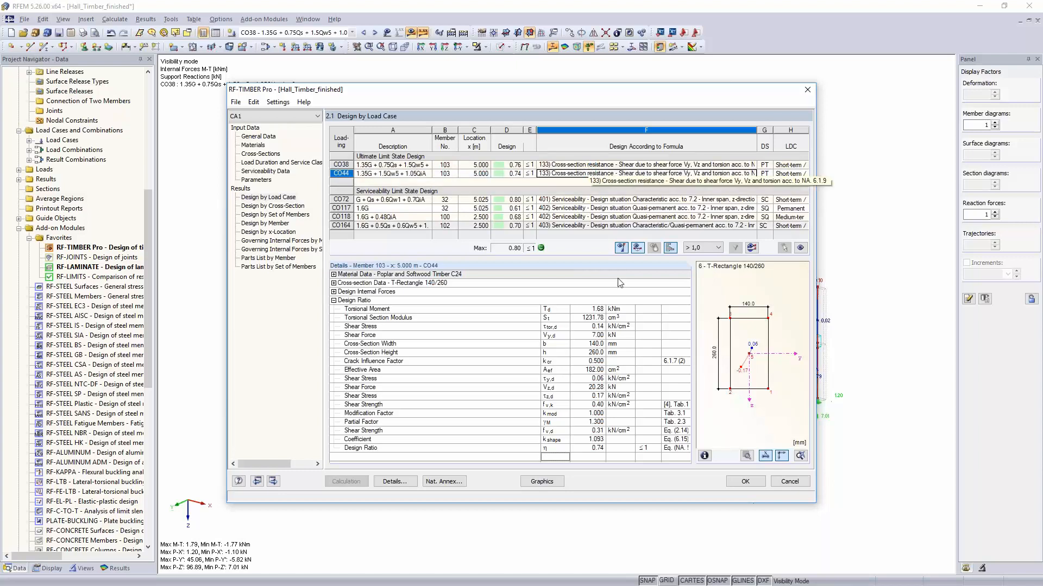
click(567, 200)
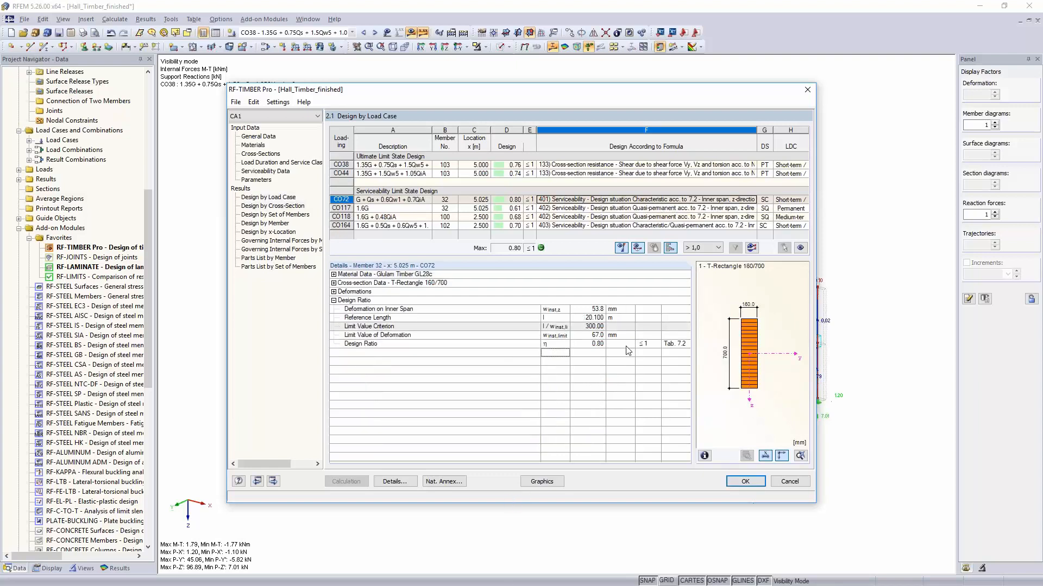
click(283, 206)
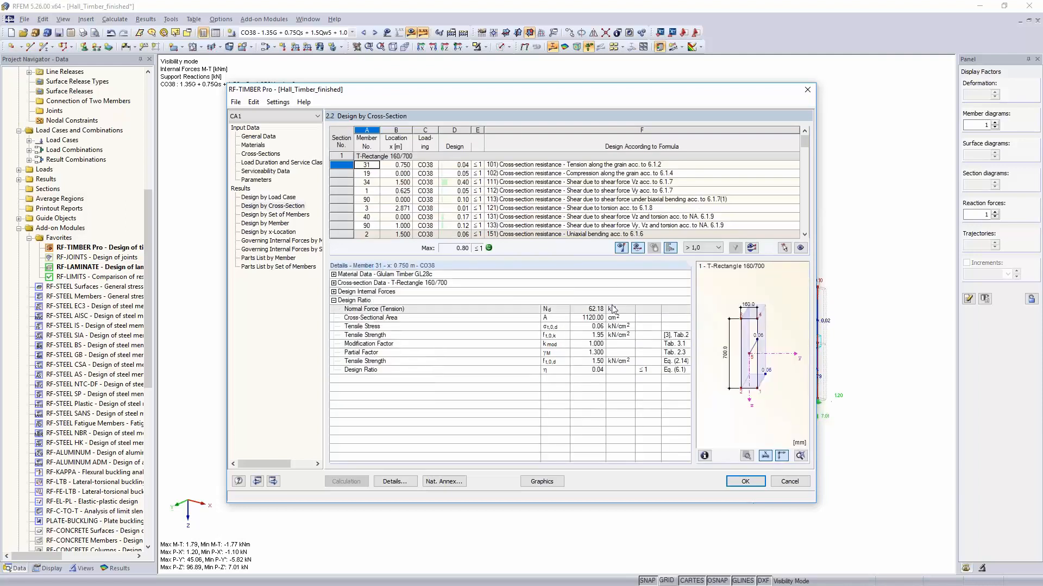
Show the RF-TIMBER Pro CA1 design ratios graphically and cancel visibility mode so the whole hall is displayed.
click(550, 483)
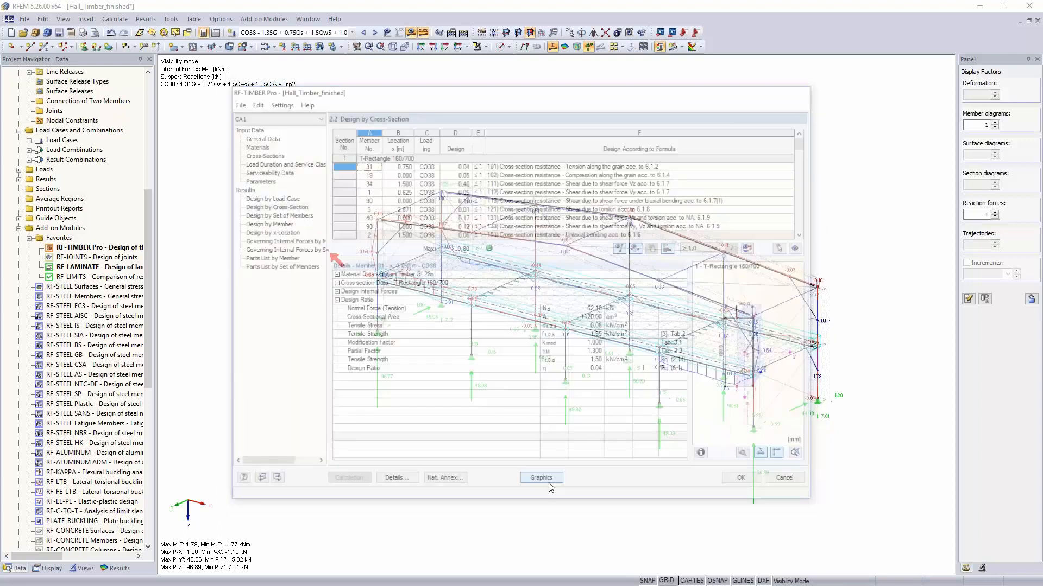
click(486, 48)
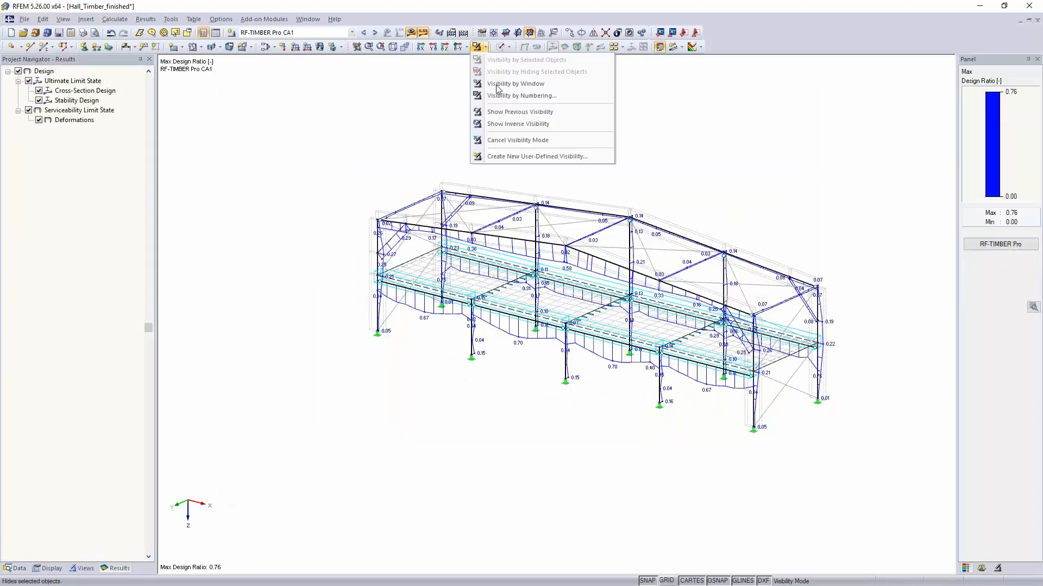
click(503, 140)
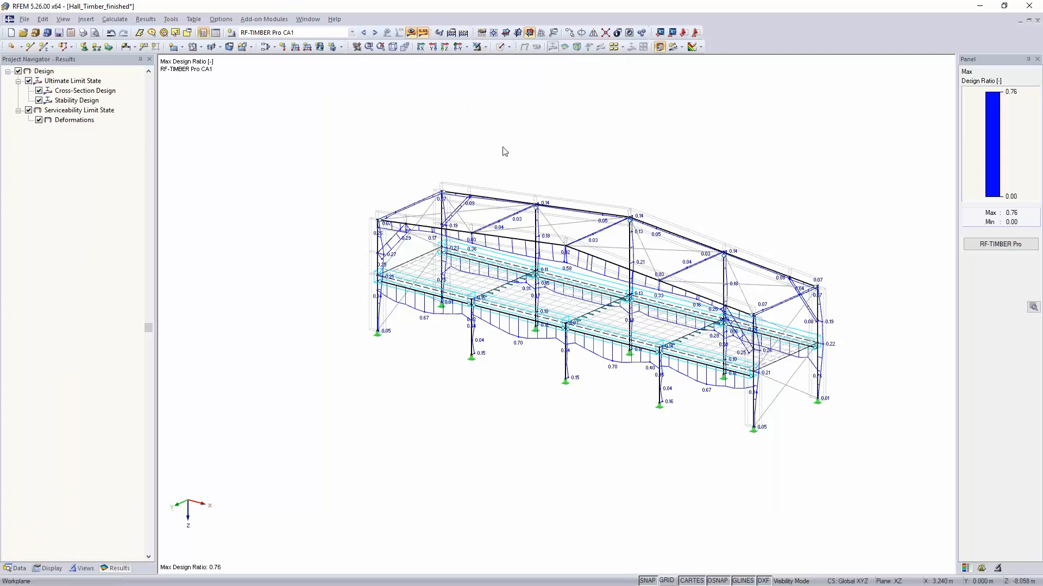
Turn off the ultimate limit state results and examine the serviceability deformation ratios on the frames and floor beams.
click(29, 81)
ctrl+middle_drag(479, 487, 412, 429)
scroll(496, 317, up, 2)
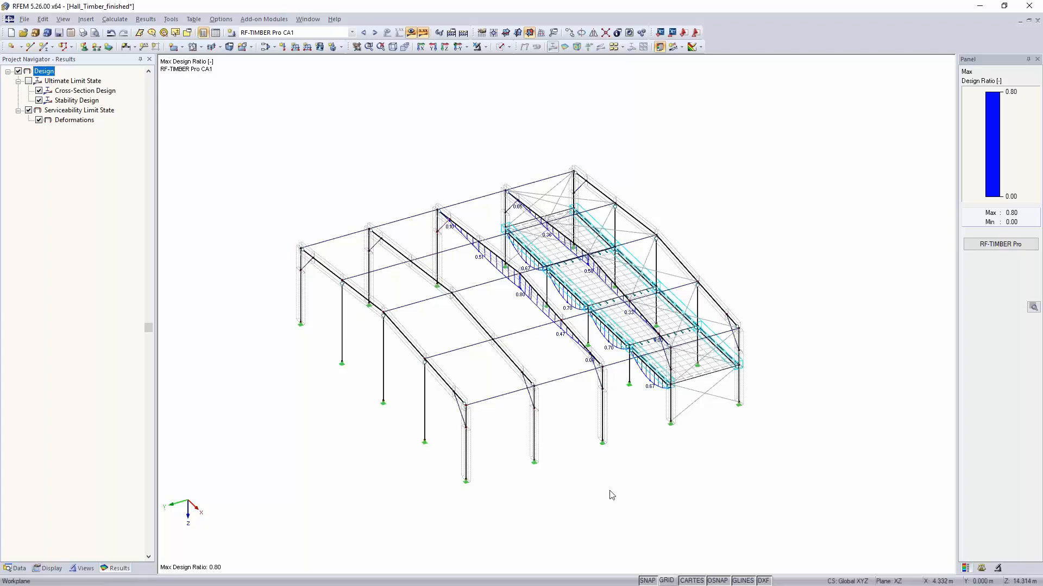
middle_drag(637, 396, 594, 311)
scroll(594, 313, up, 3)
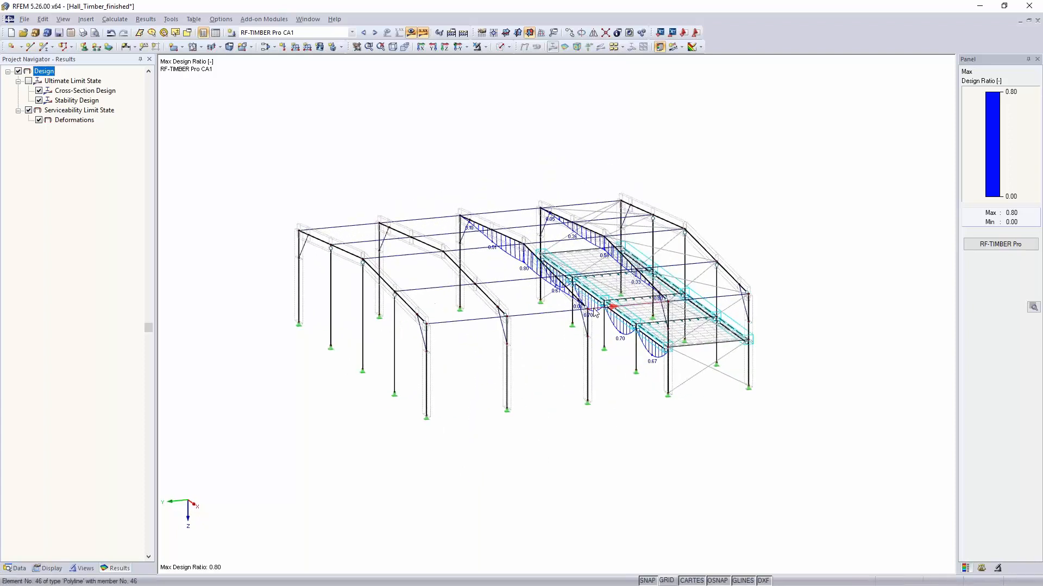
scroll(593, 313, up, 1)
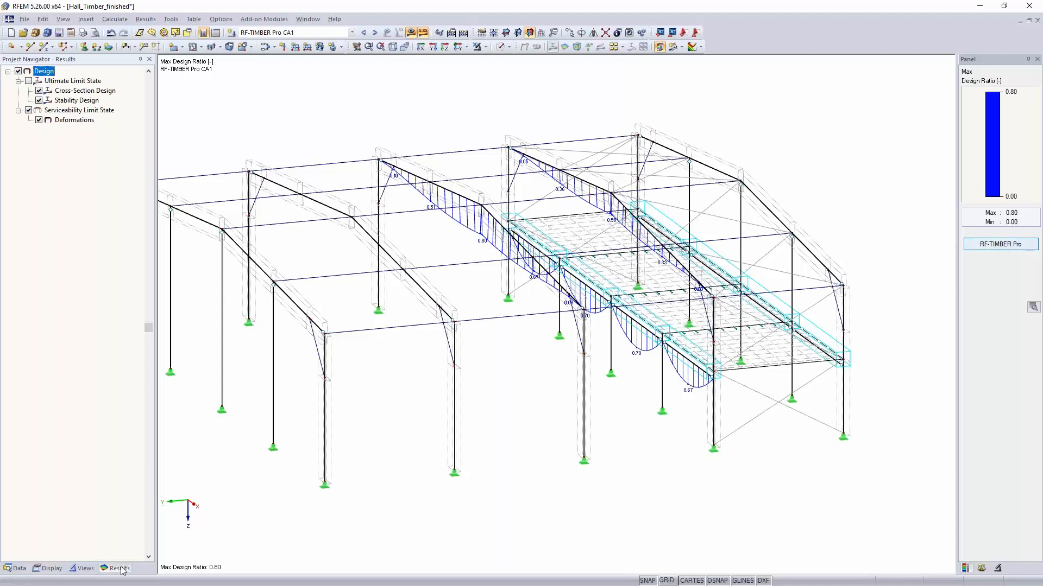
Display the hall as a solid model and examine the frame corners between rafters and columns.
click(15, 569)
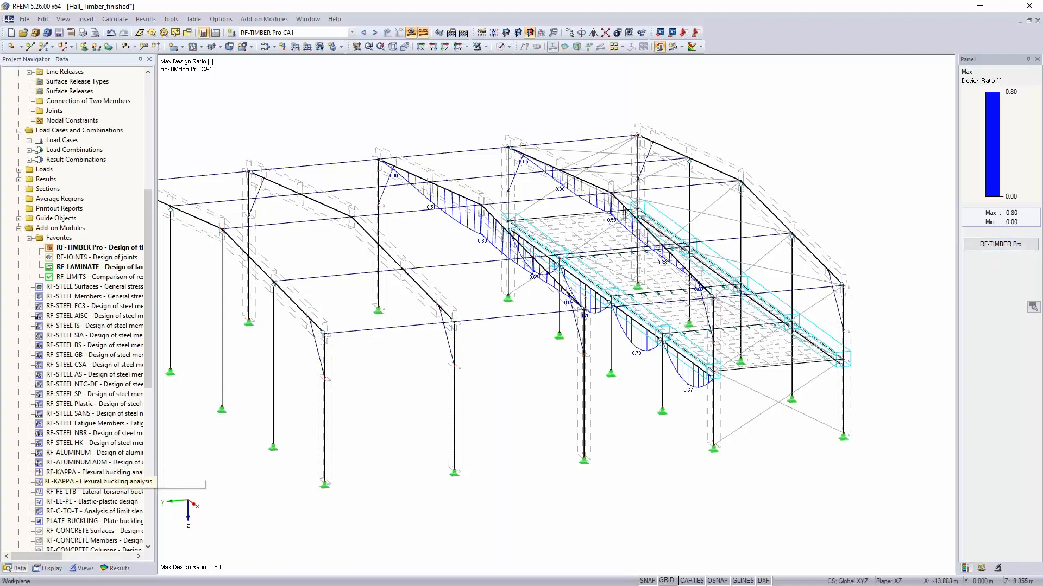
ctrl+middle_drag(522, 397, 798, 395)
scroll(842, 364, down, 2)
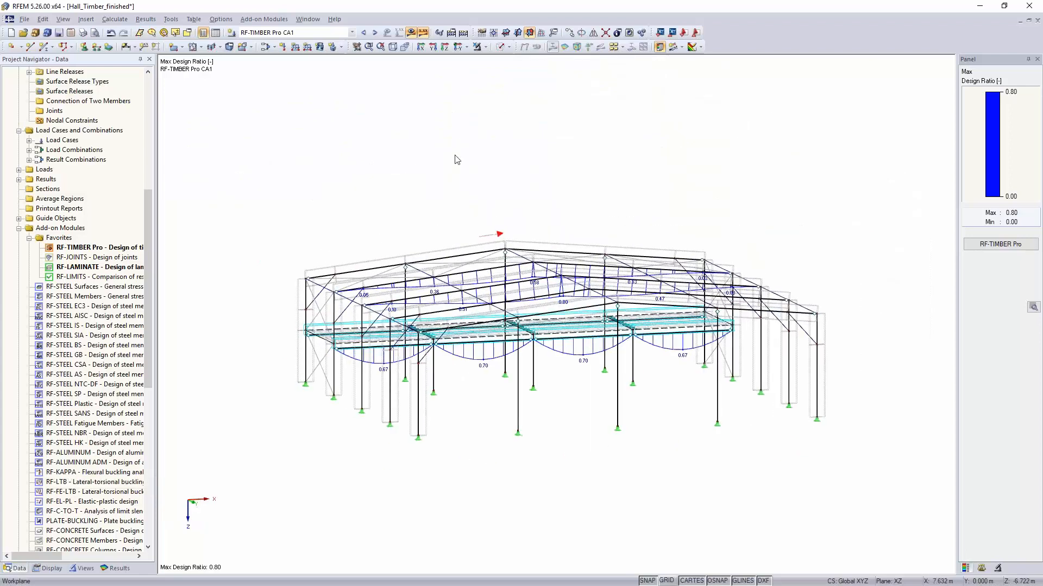
click(500, 47)
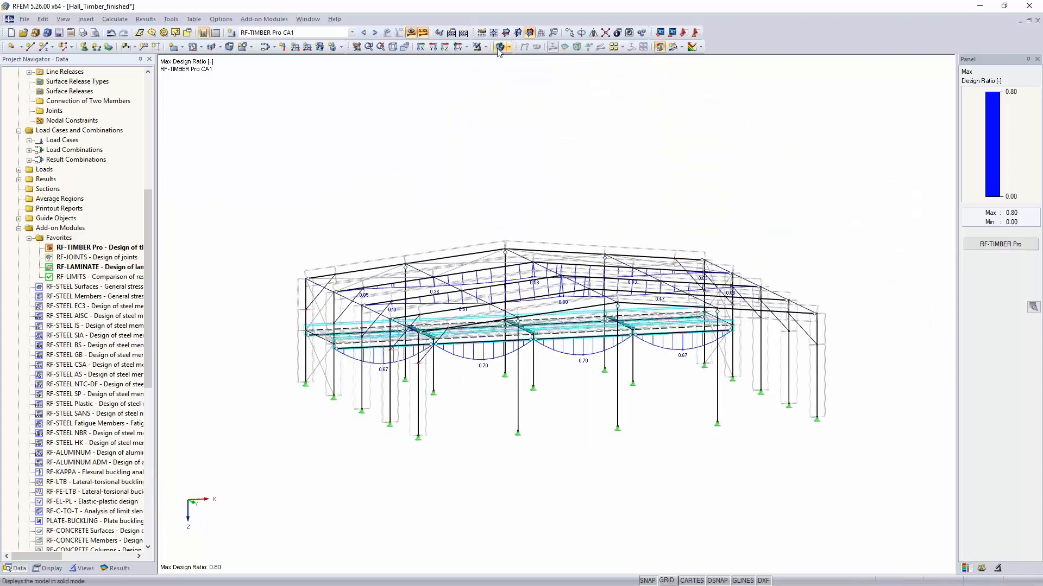
scroll(804, 288, up, 1)
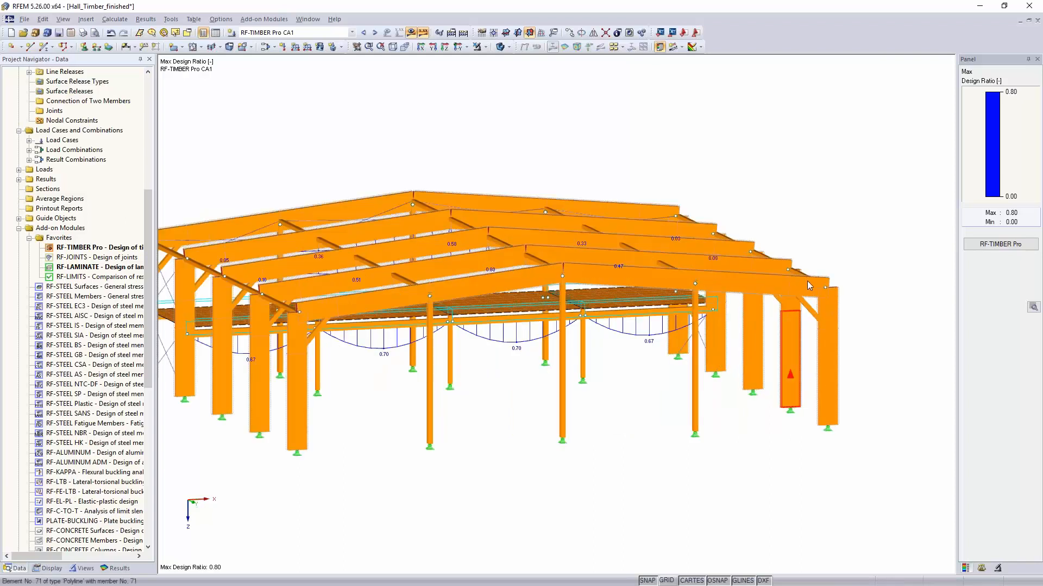
scroll(813, 282, up, 3)
scroll(803, 293, down, 1)
scroll(794, 306, down, 3)
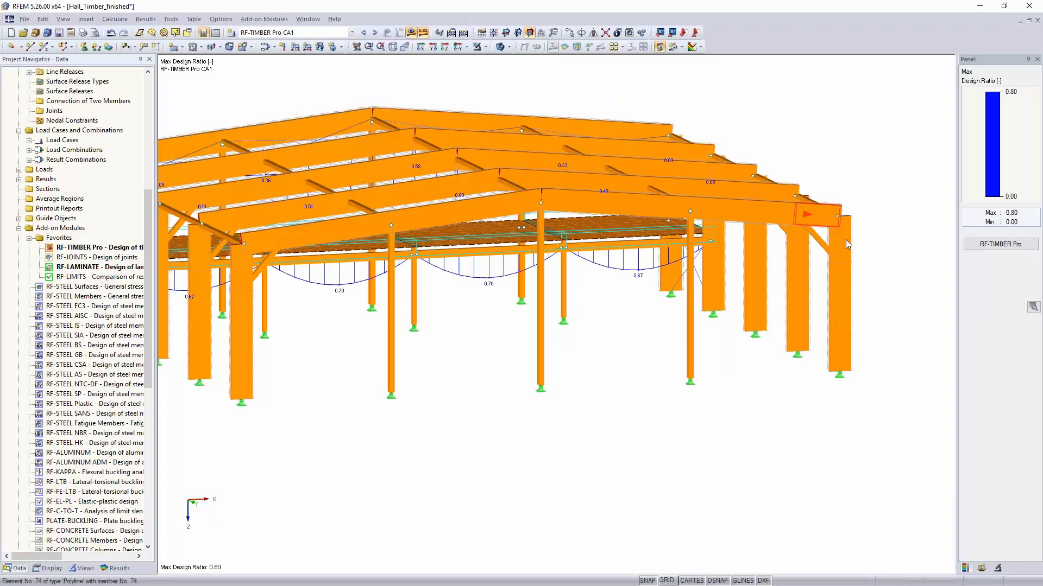
ctrl+middle_drag(668, 399, 326, 432)
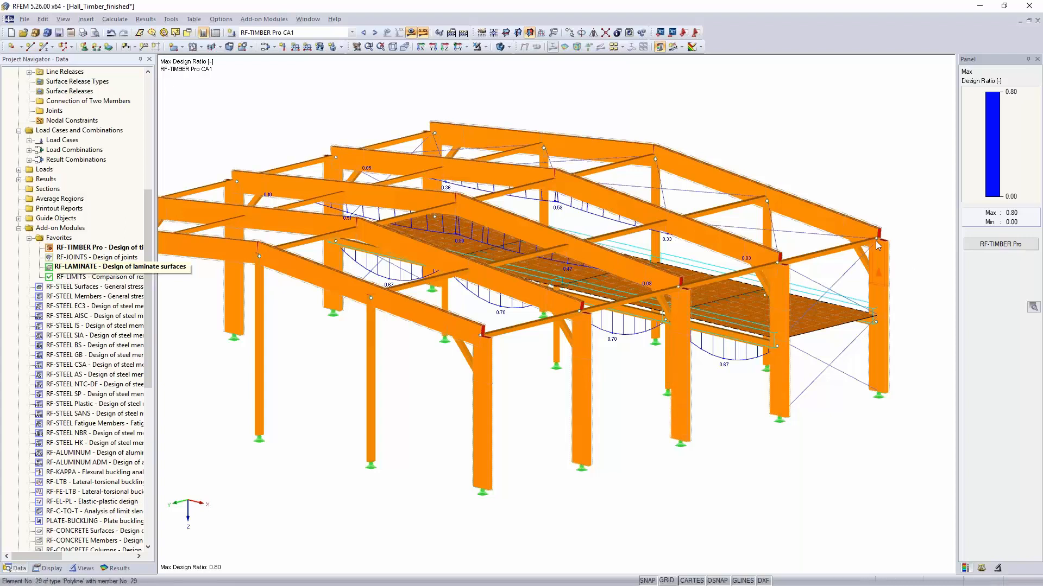
Open RF-JOINTS and define a steel to timber dowel joint without continuous member, using the middle cutting option for the main member.
double_click(109, 258)
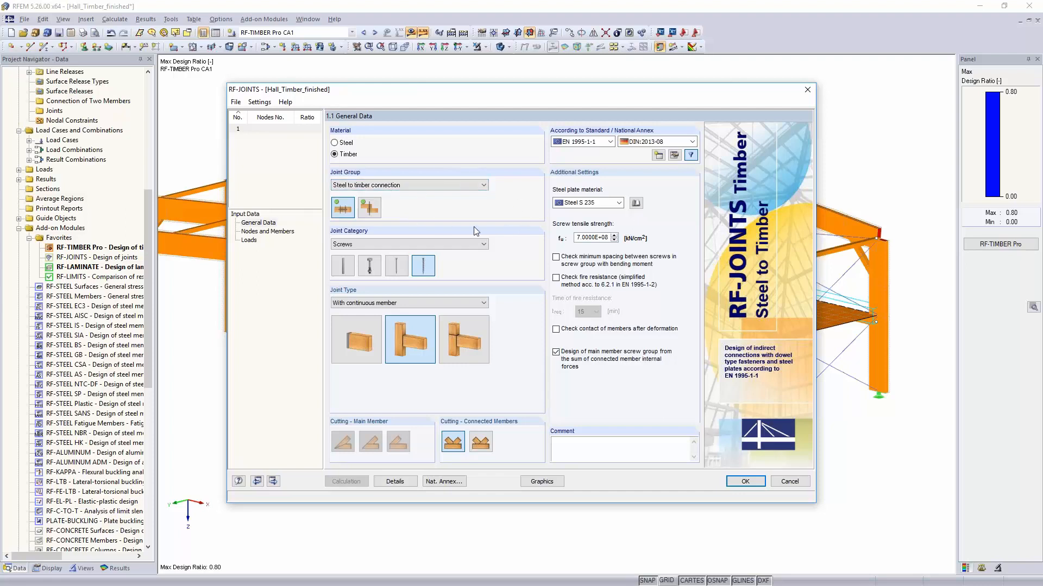
click(443, 187)
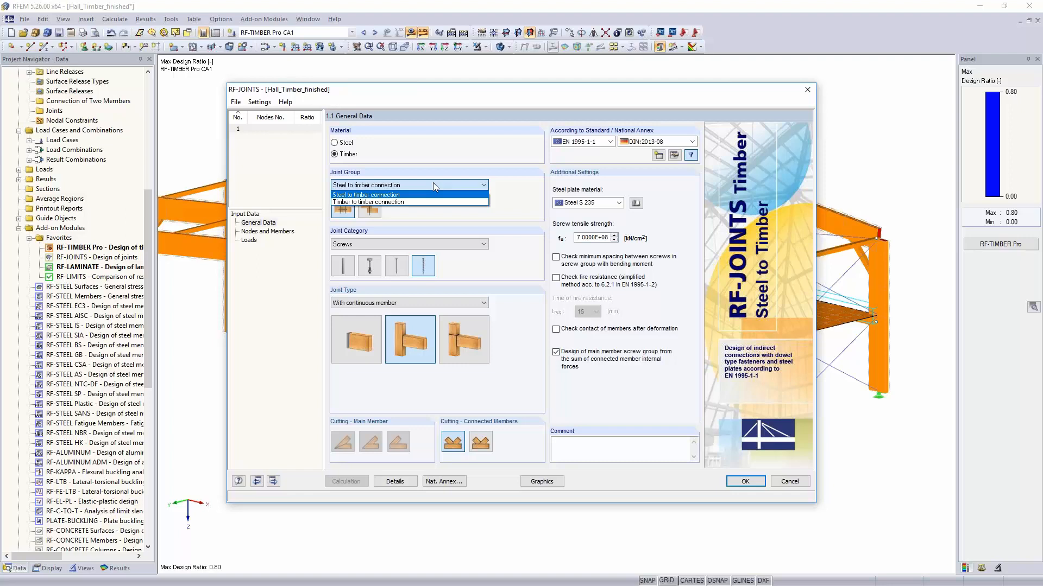
click(429, 184)
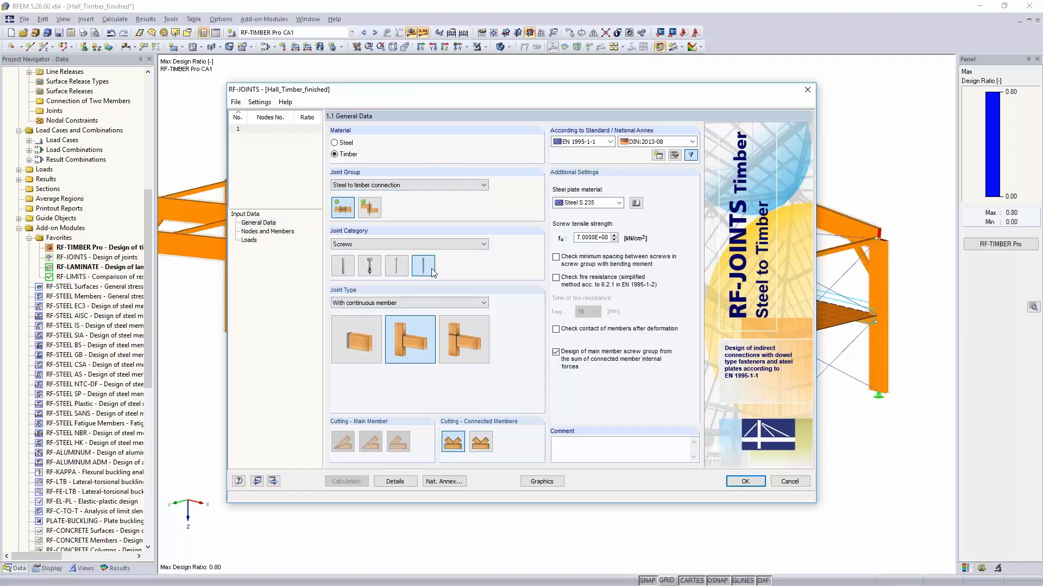
click(455, 247)
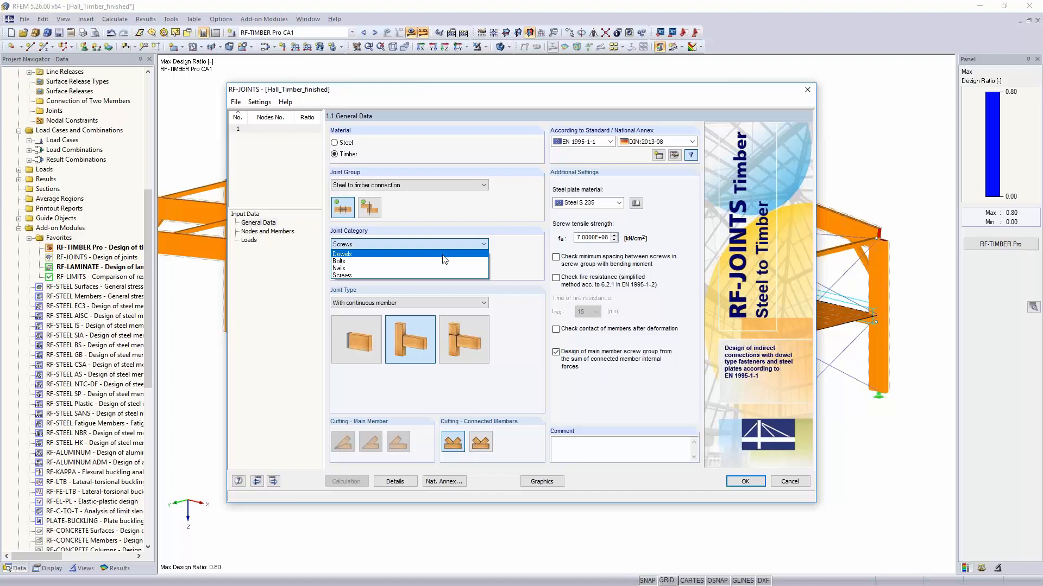
click(444, 255)
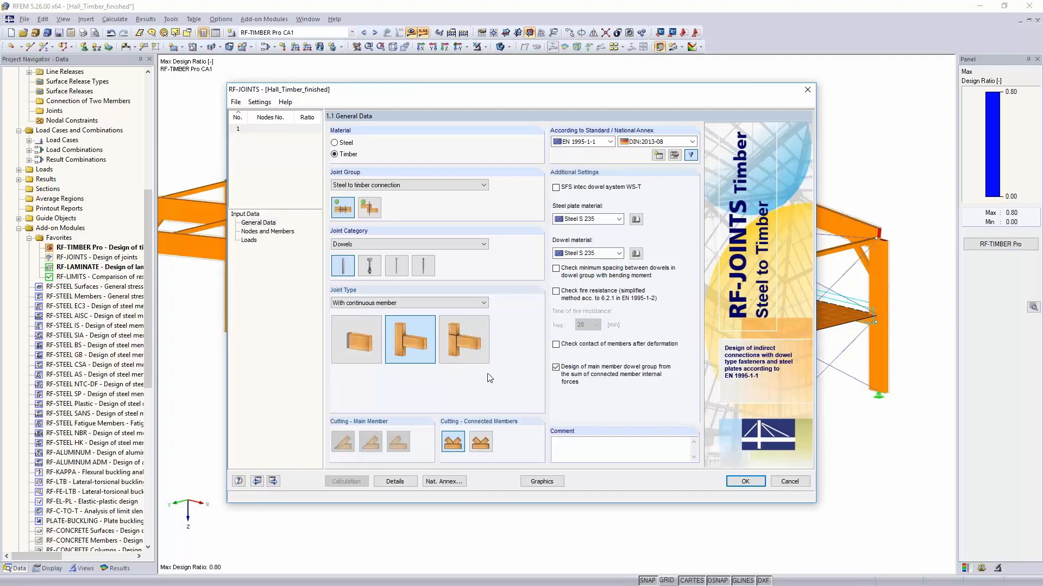
click(470, 347)
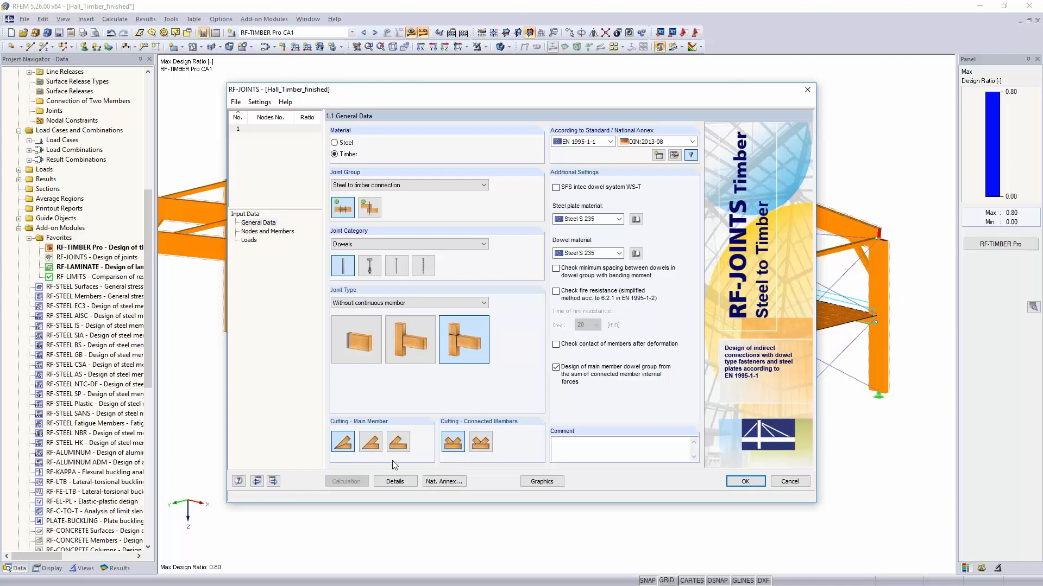
click(374, 445)
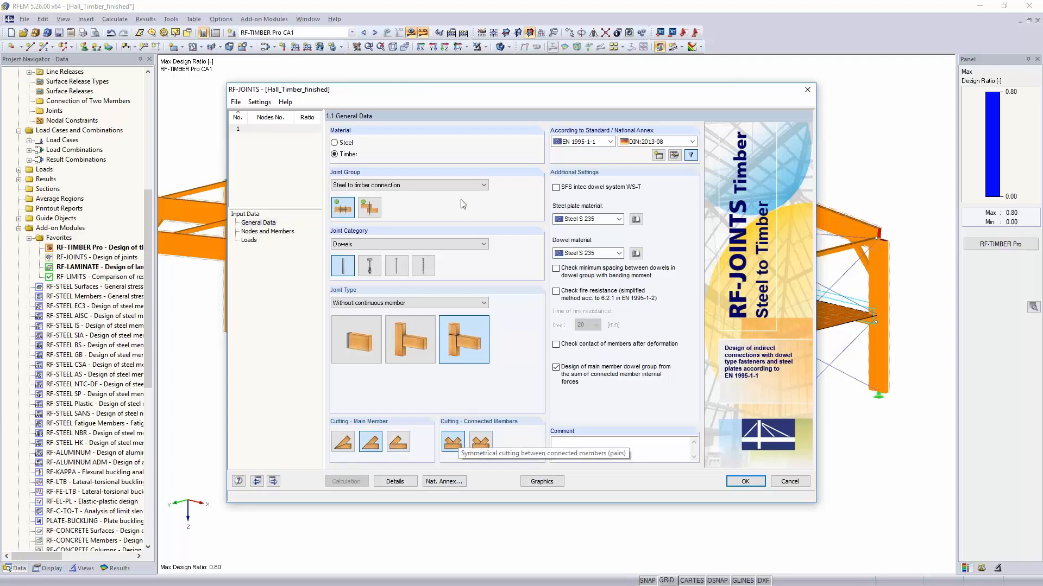
Look through the available design standards and National Annexes, keeping EN 1995-1-1 with DIN:2013-08.
click(611, 142)
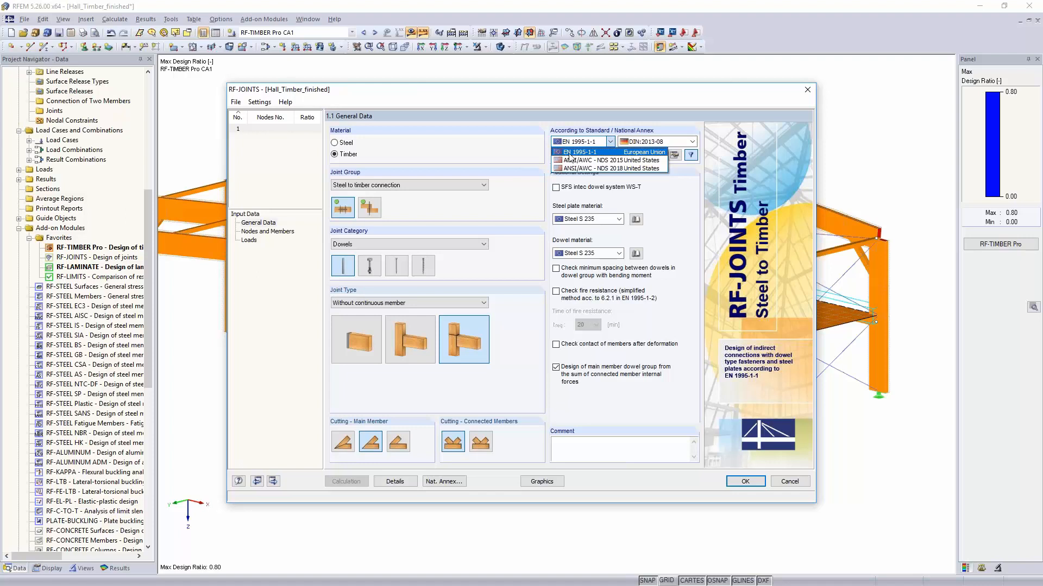
click(611, 103)
click(666, 142)
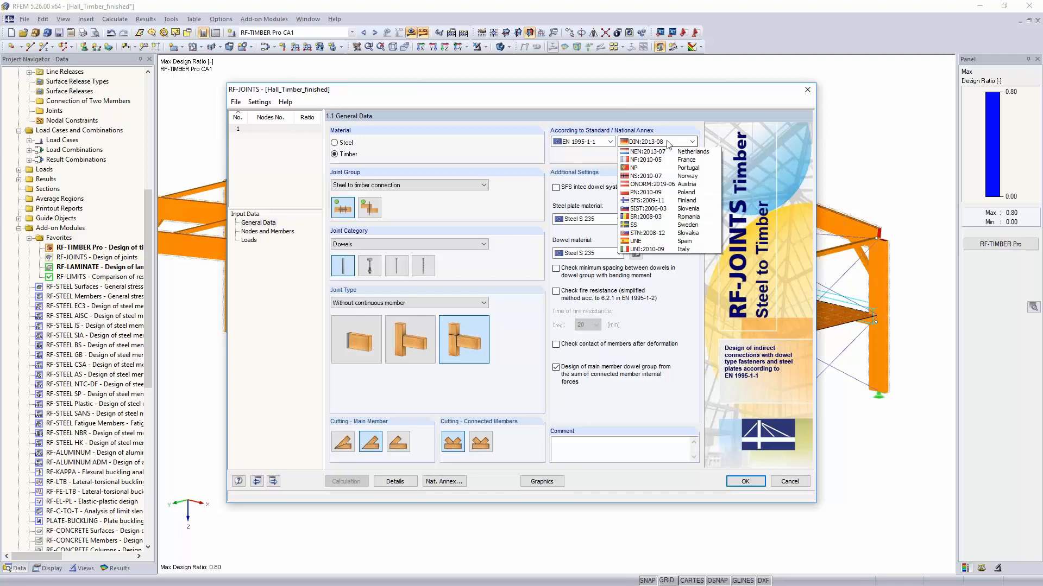
click(661, 115)
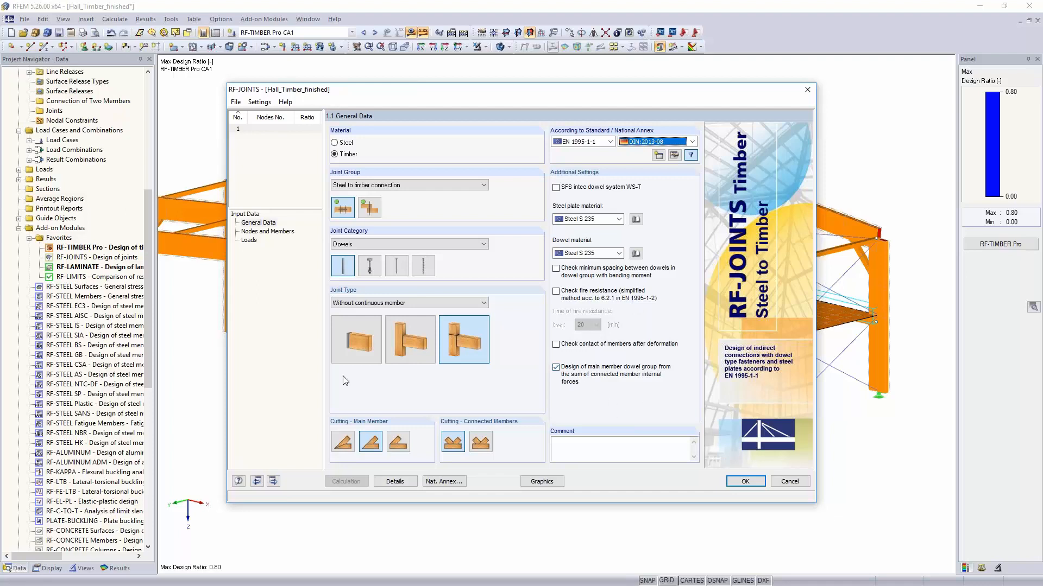
For the joint's nodes, view the frames in wireframe without results and pick corner nodes 8, 19, 35, 51 and 67 along one eaves.
click(270, 232)
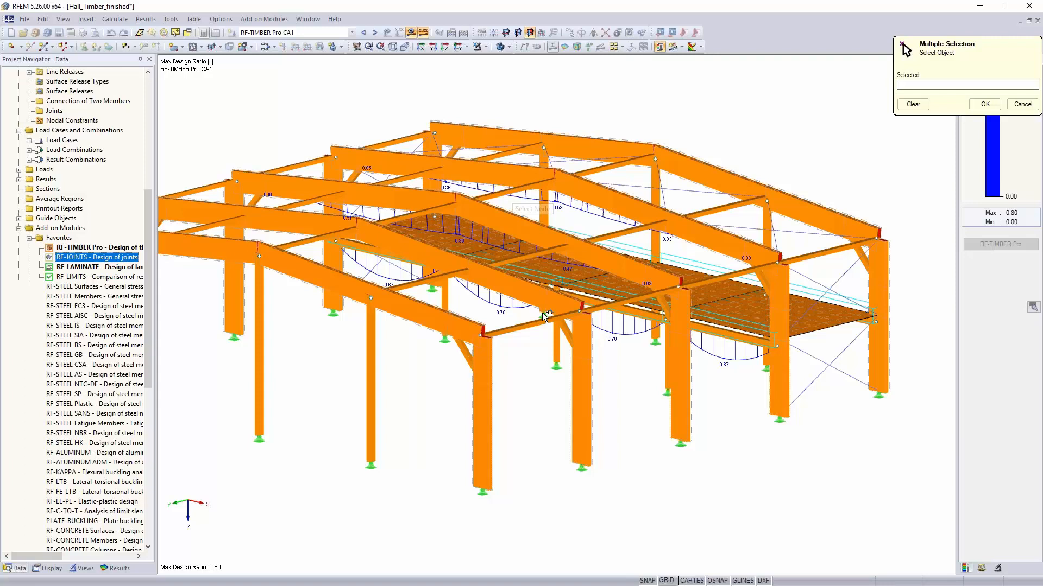
scroll(544, 317, down, 6)
click(500, 47)
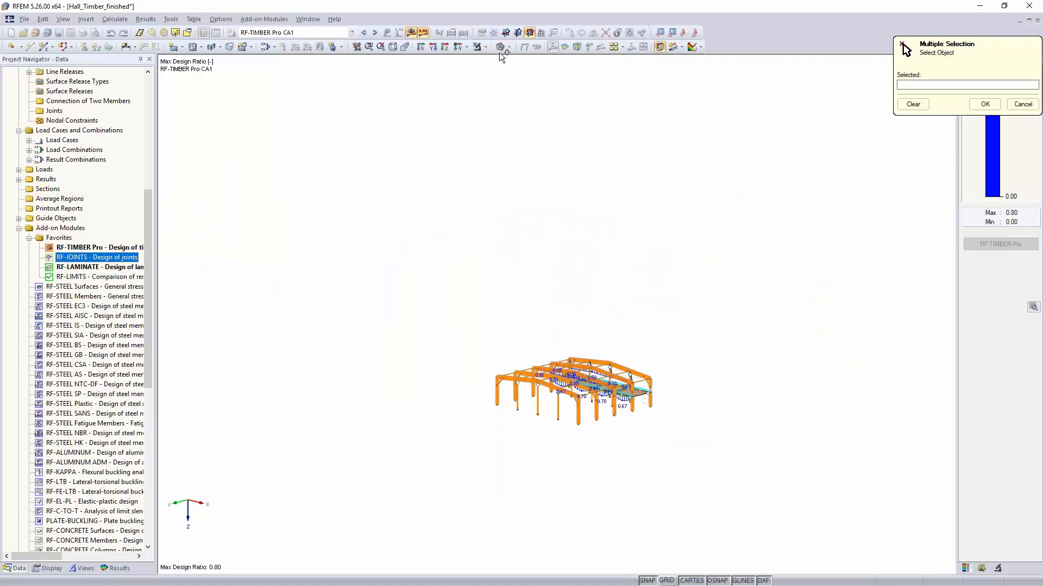
click(411, 33)
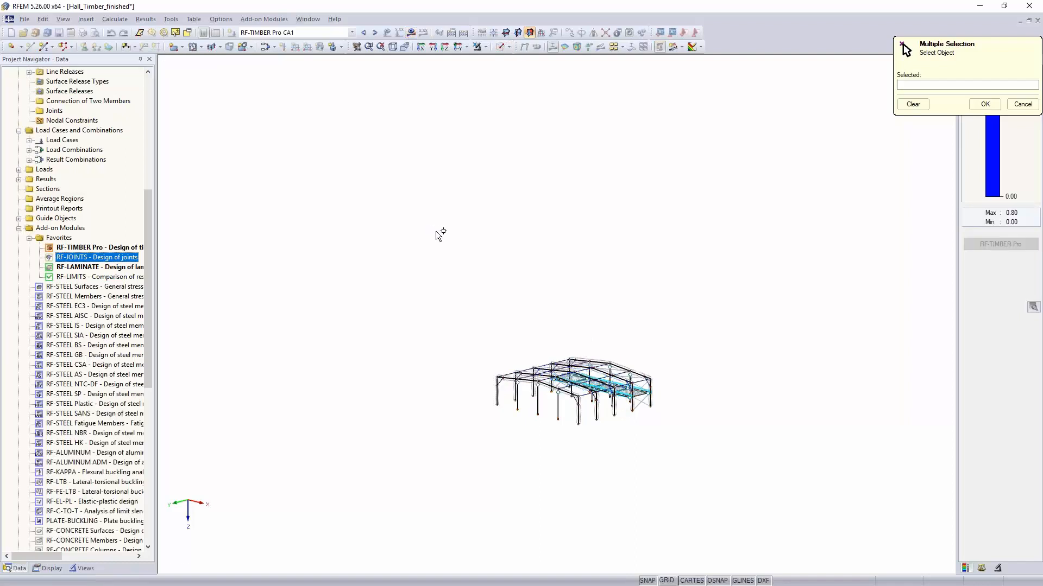
click(411, 32)
ctrl+middle_drag(543, 255, 496, 217)
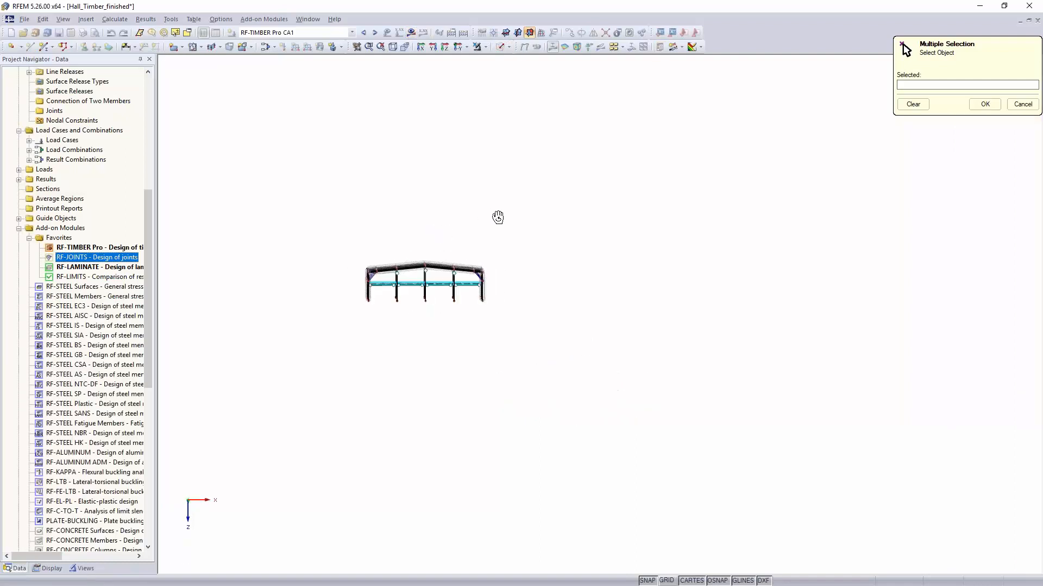
scroll(497, 247, up, 3)
scroll(491, 321, up, 3)
scroll(543, 302, up, 4)
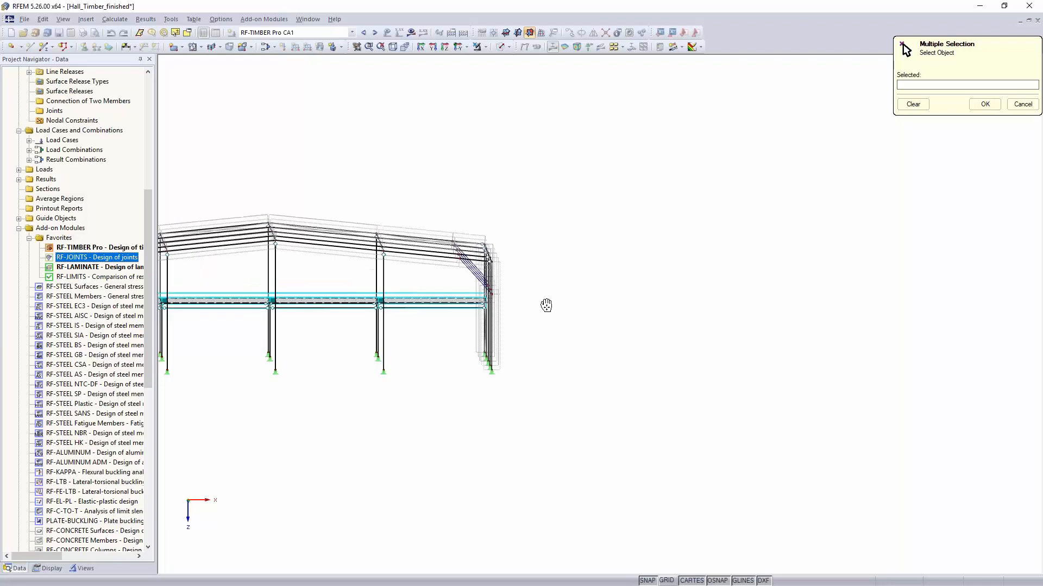
scroll(545, 294, up, 2)
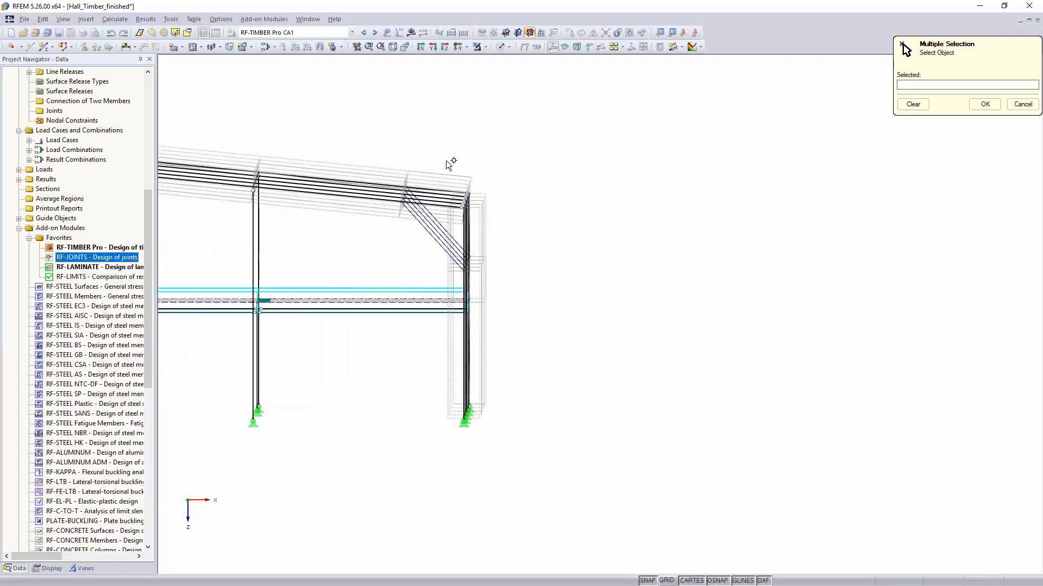
drag(448, 161, 507, 227)
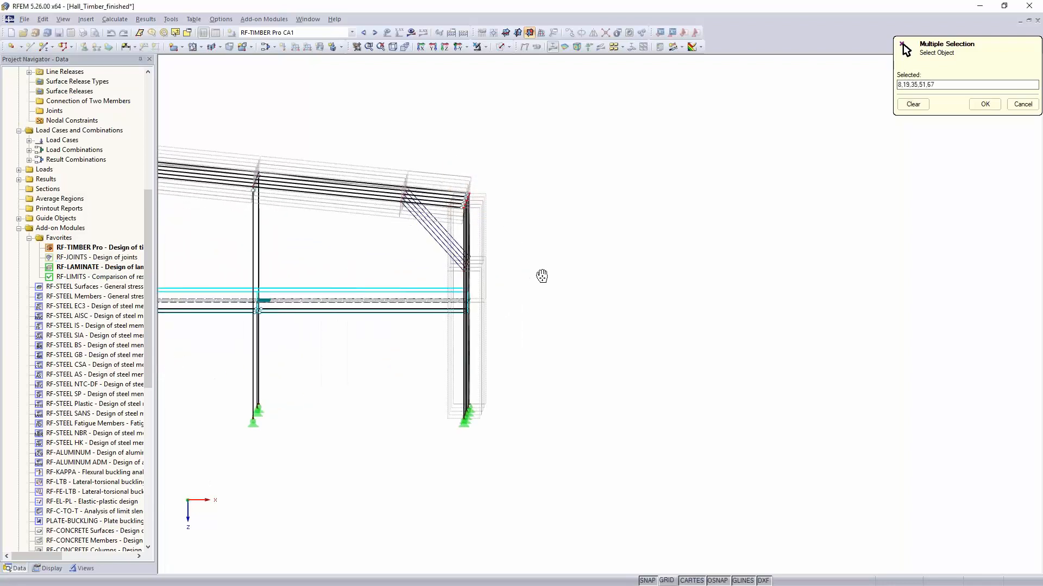
Add the opposite eaves' corner nodes 2, 13, 29, 45 and 61 to the selection and confirm it for the joint.
scroll(554, 275, down, 5)
middle_drag(554, 275, 614, 277)
scroll(359, 262, up, 3)
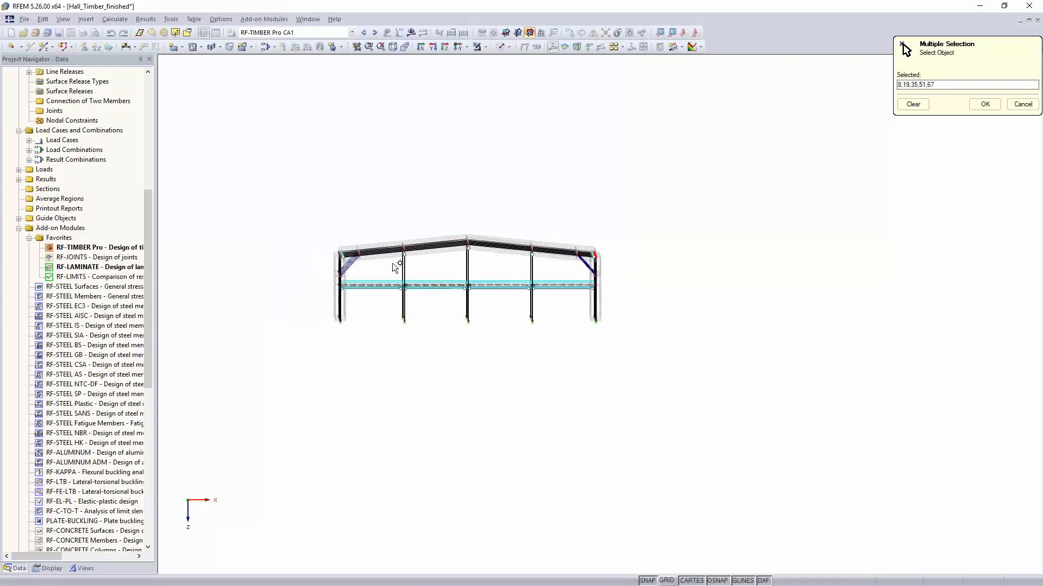
drag(289, 206, 328, 258)
click(984, 105)
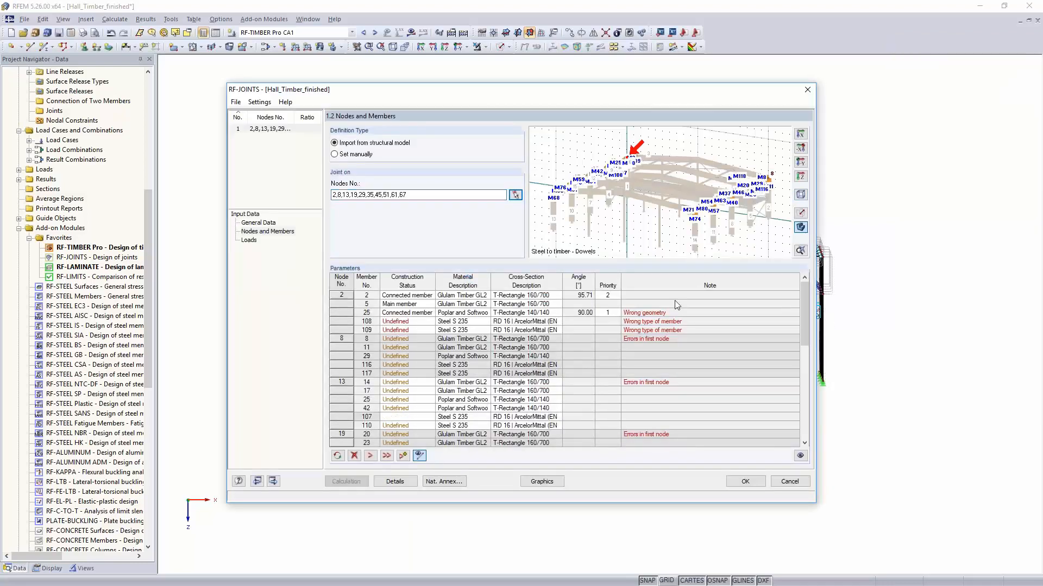
Check the construction status of members 2 and 5 at node 2 and set member 25 to Inactive.
scroll(624, 158, up, 5)
scroll(624, 158, up, 2)
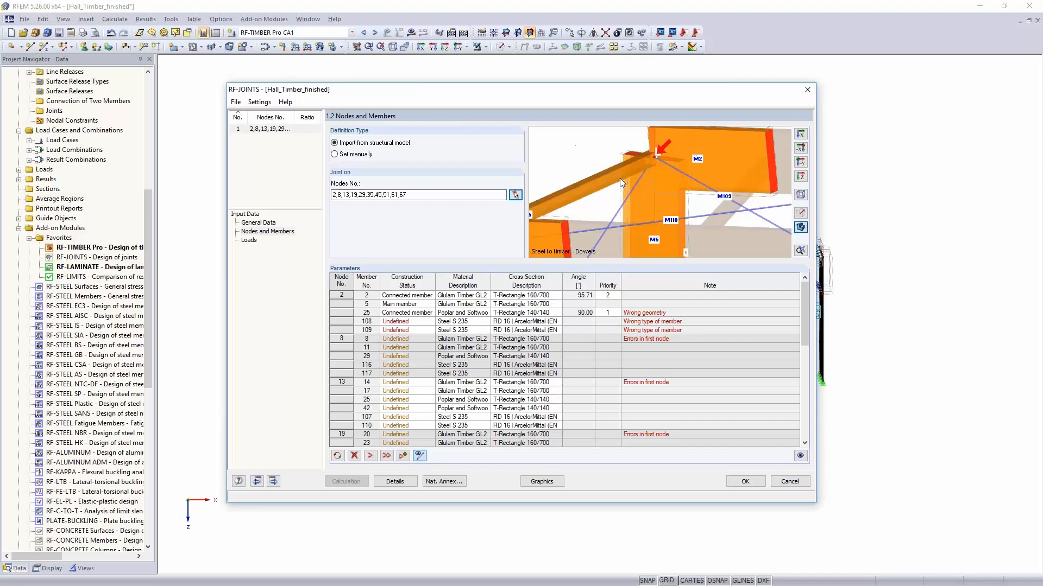
click(403, 295)
click(402, 303)
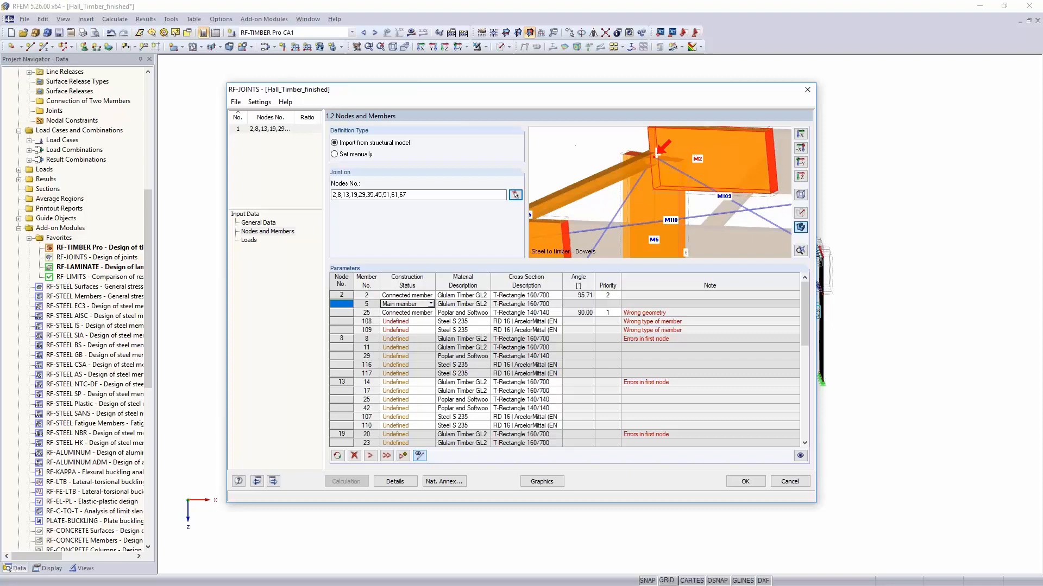
click(411, 313)
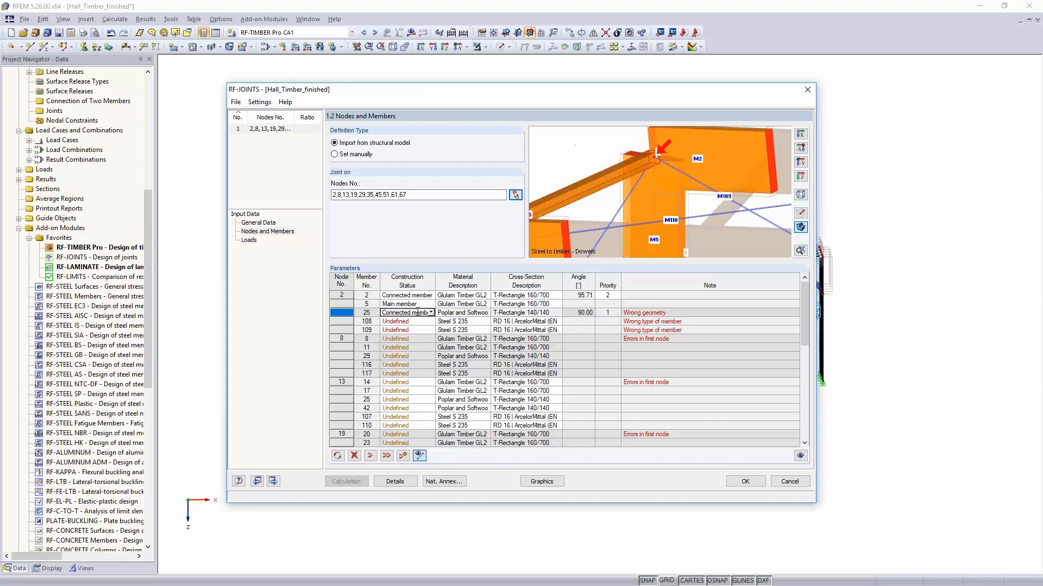
click(431, 312)
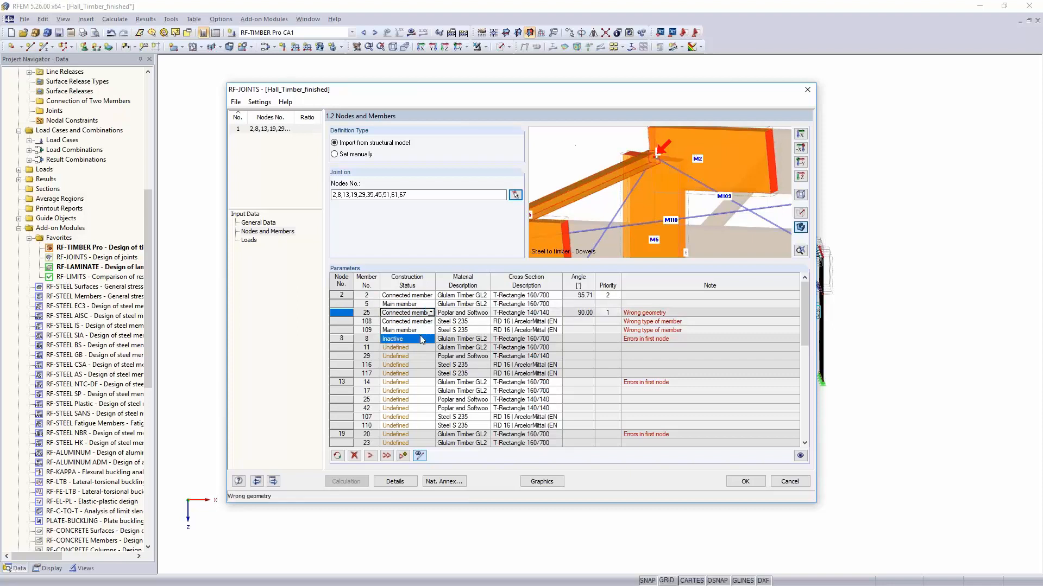
click(422, 338)
Set the steel members 109 and 108 at node 2 to Inactive.
click(416, 321)
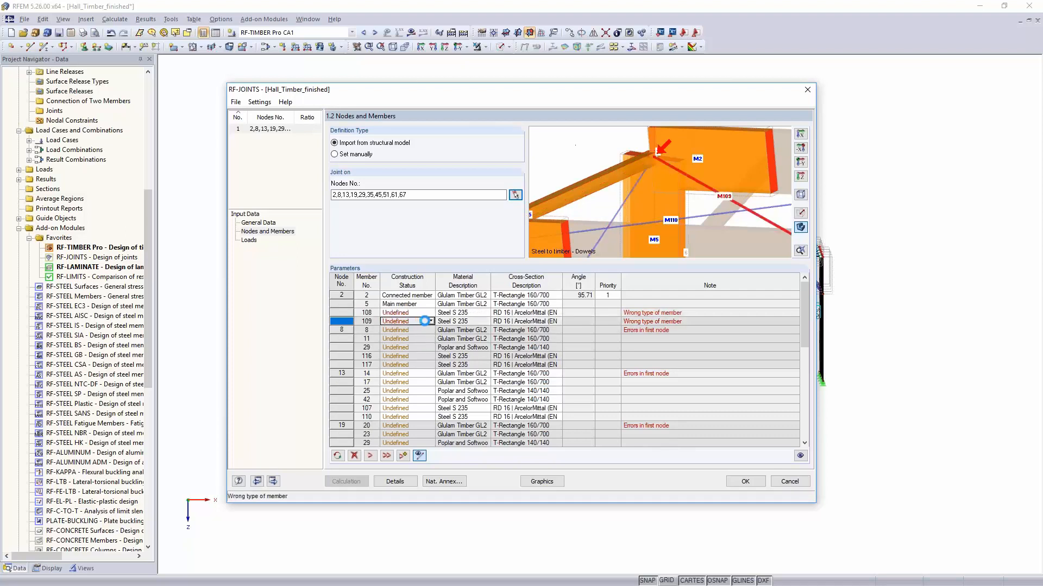
click(430, 321)
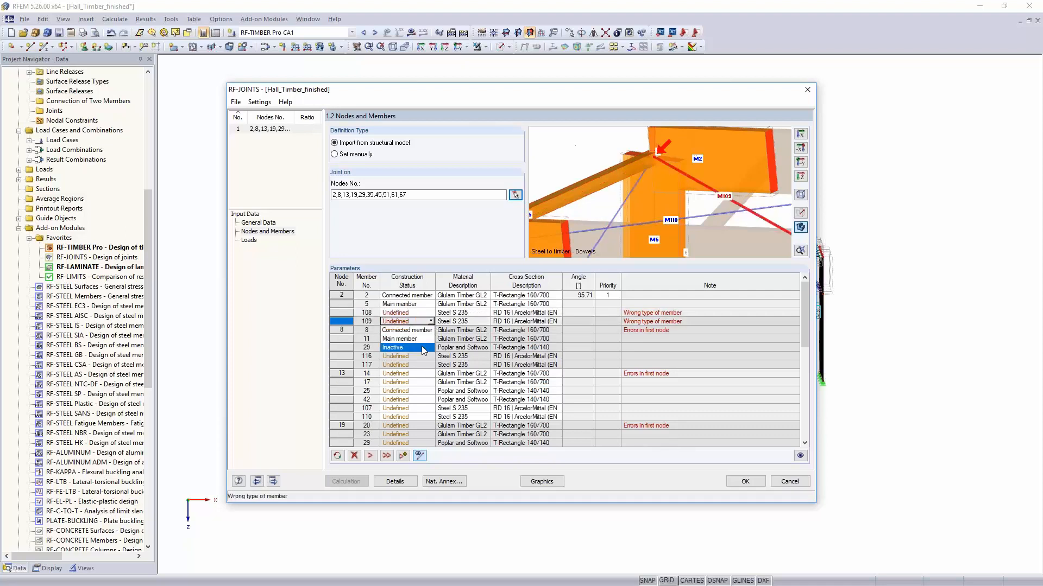
click(422, 347)
click(424, 314)
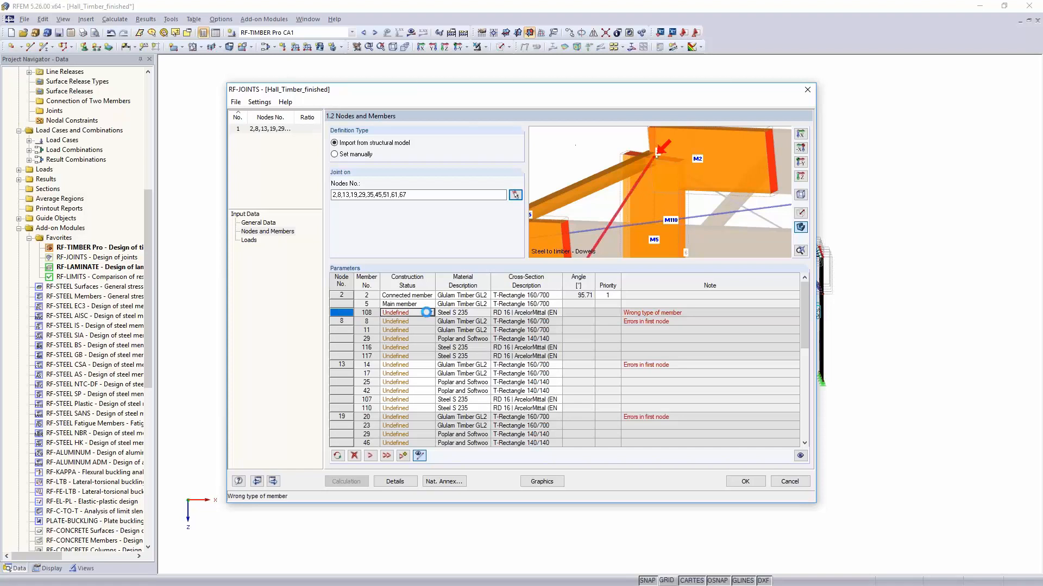
click(430, 313)
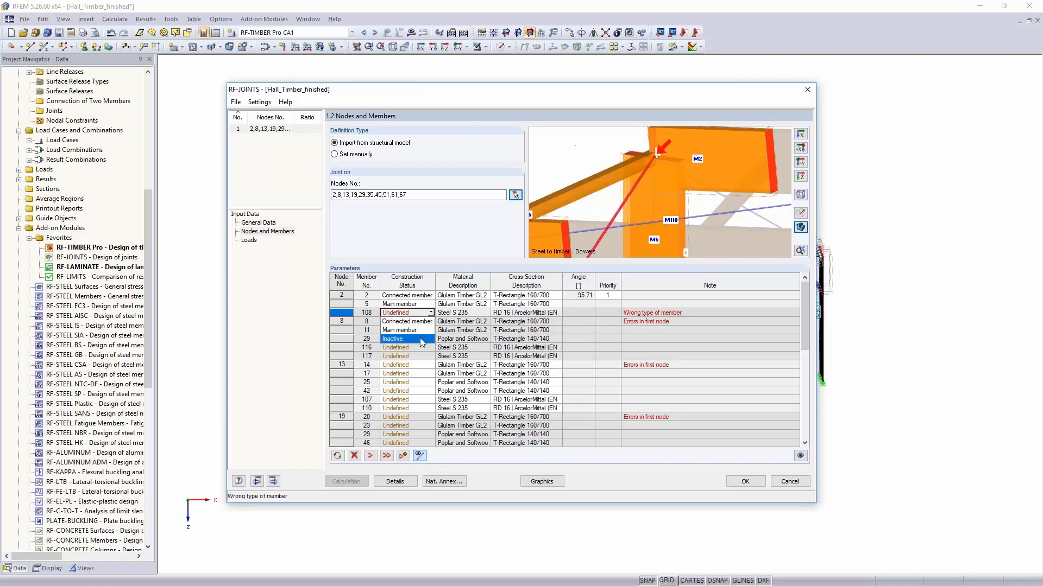
click(419, 339)
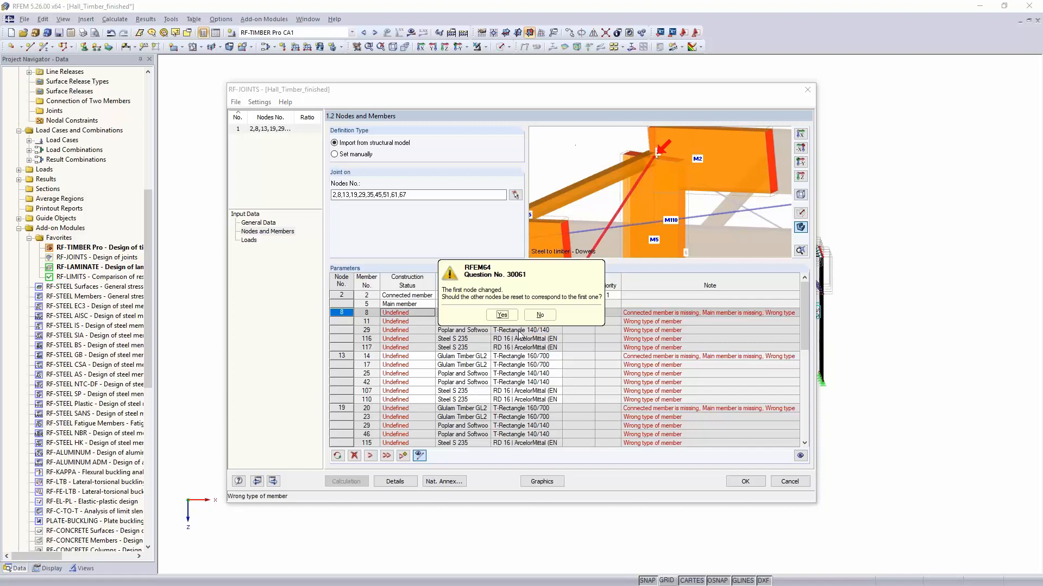
Reset the other joint nodes to correspond to the first one, without setting the connection geometry to default.
click(501, 315)
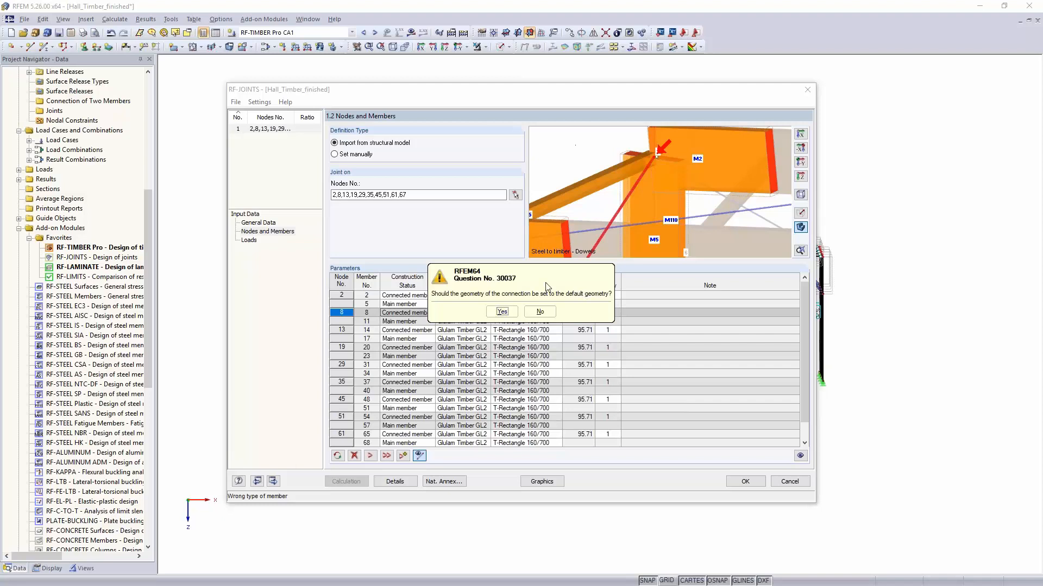
click(540, 312)
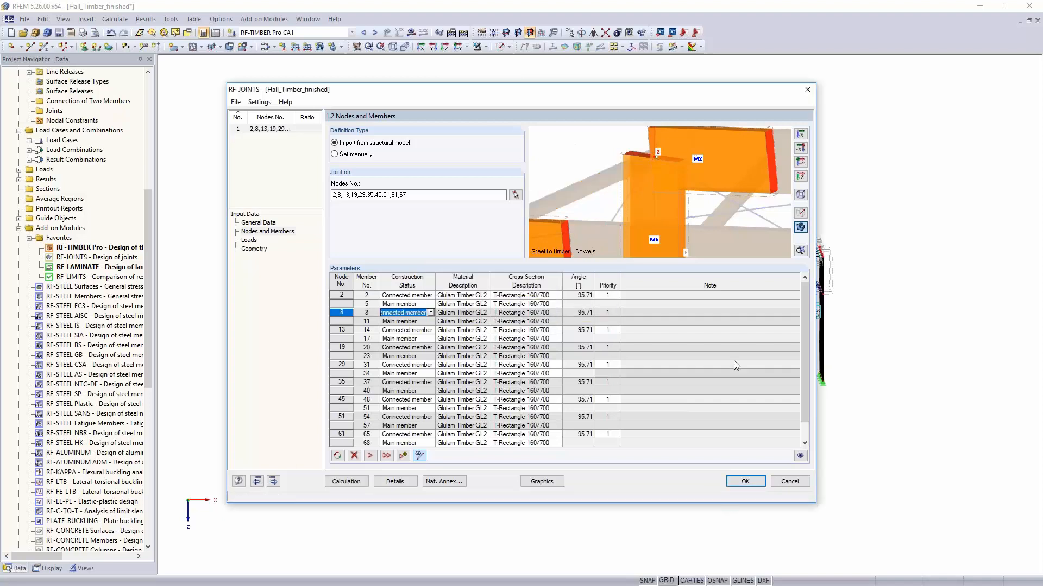
drag(618, 96, 474, 104)
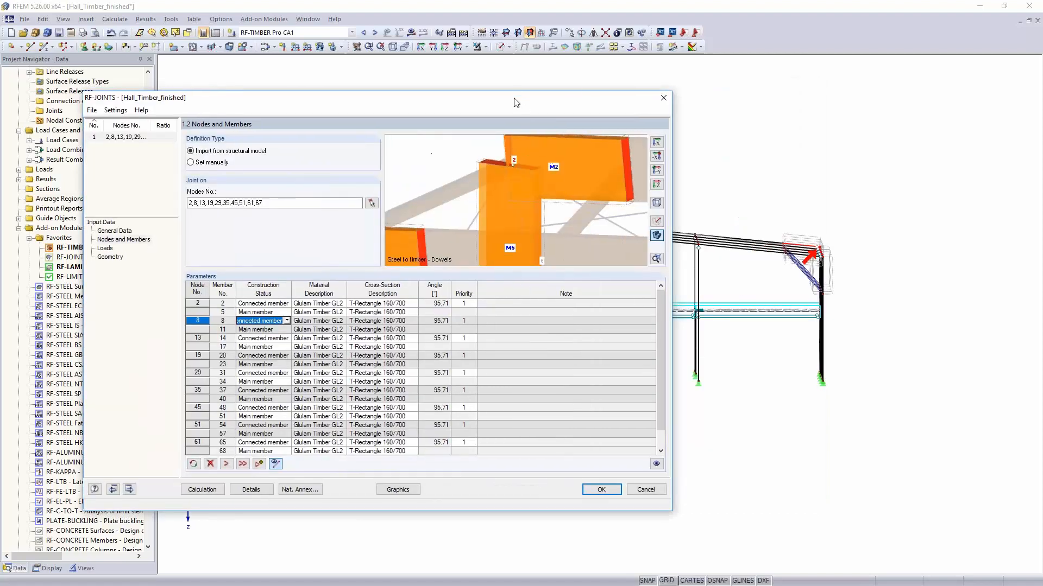
drag(525, 96, 759, 61)
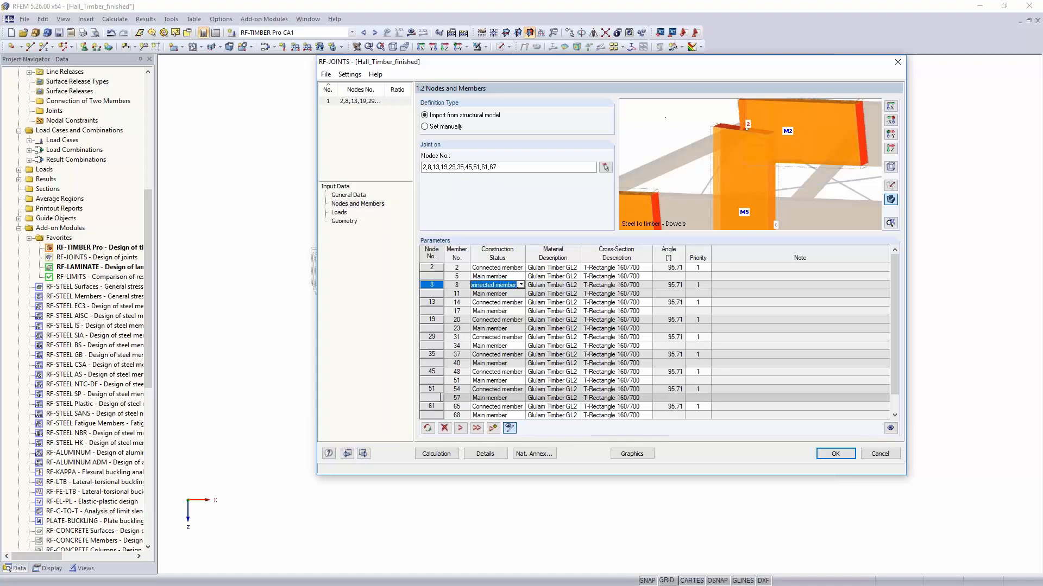
Select load combinations CO13 and CO19 for the joint design and open the geometry settings.
click(340, 213)
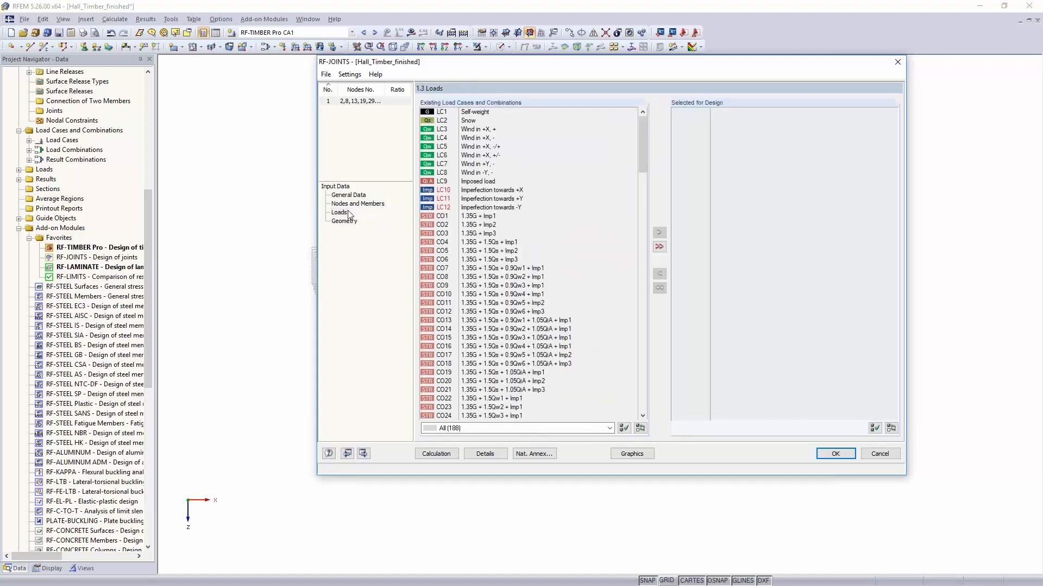
scroll(467, 326, down, 2)
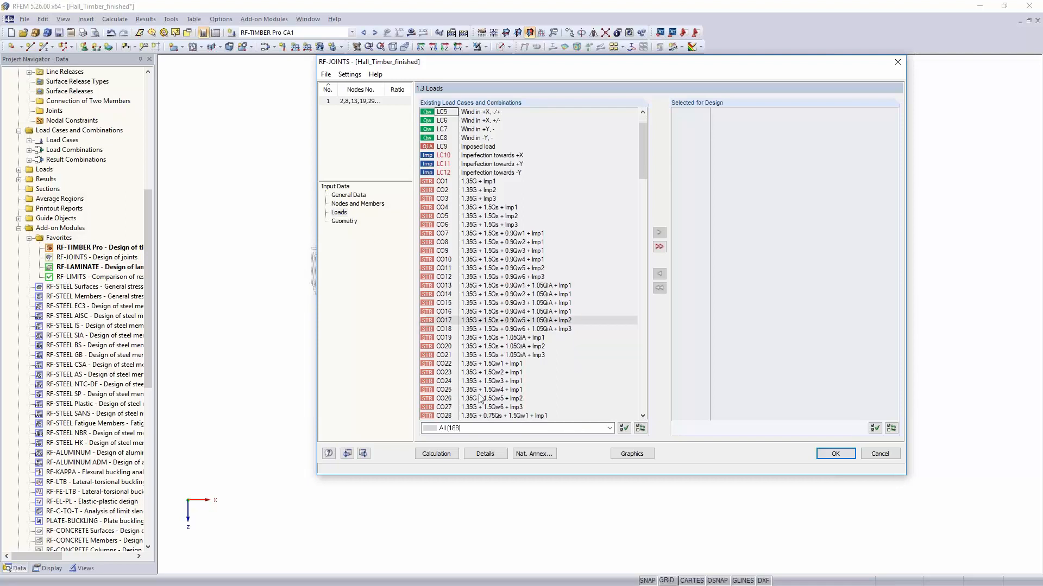
double_click(468, 286)
double_click(486, 329)
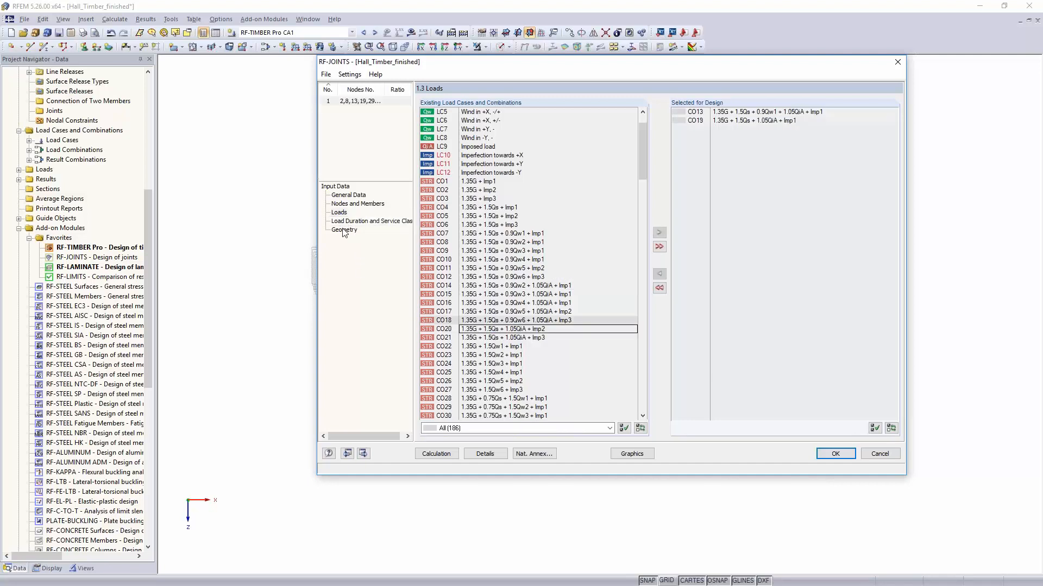
click(360, 232)
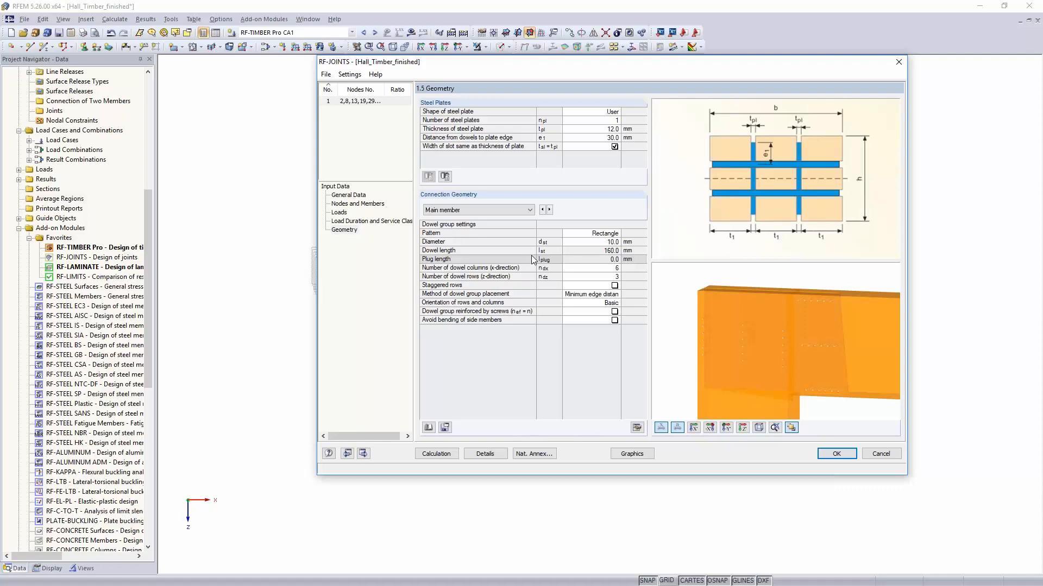
Try the Rectangle shape for the steel plate and return to the User shape.
click(591, 119)
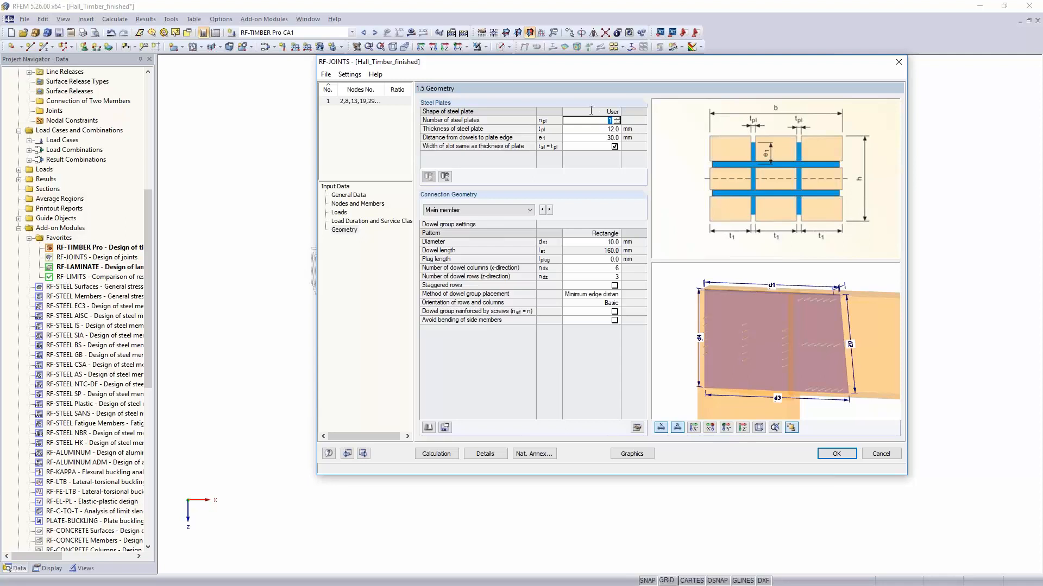
click(611, 111)
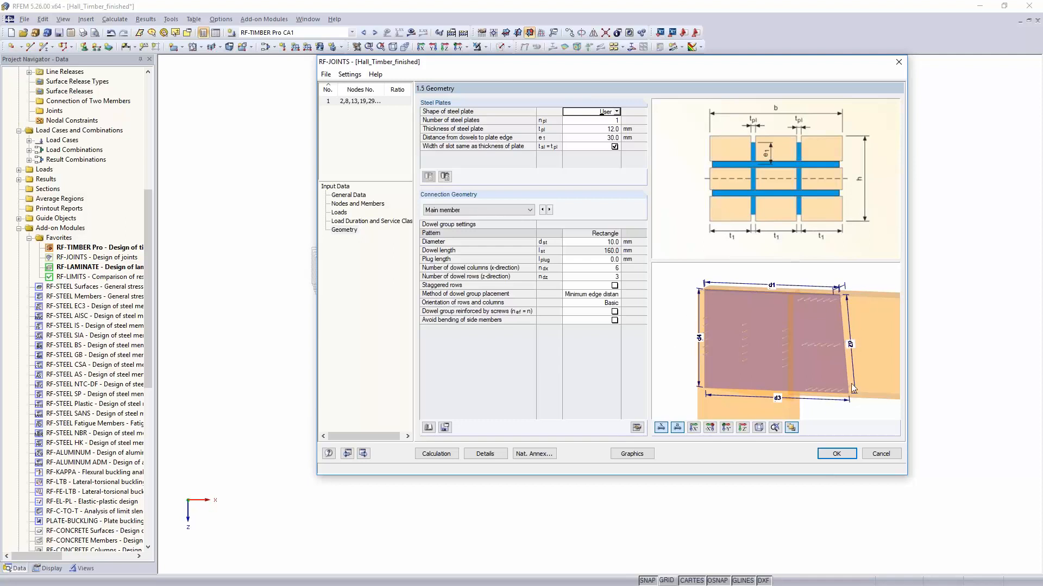
click(617, 112)
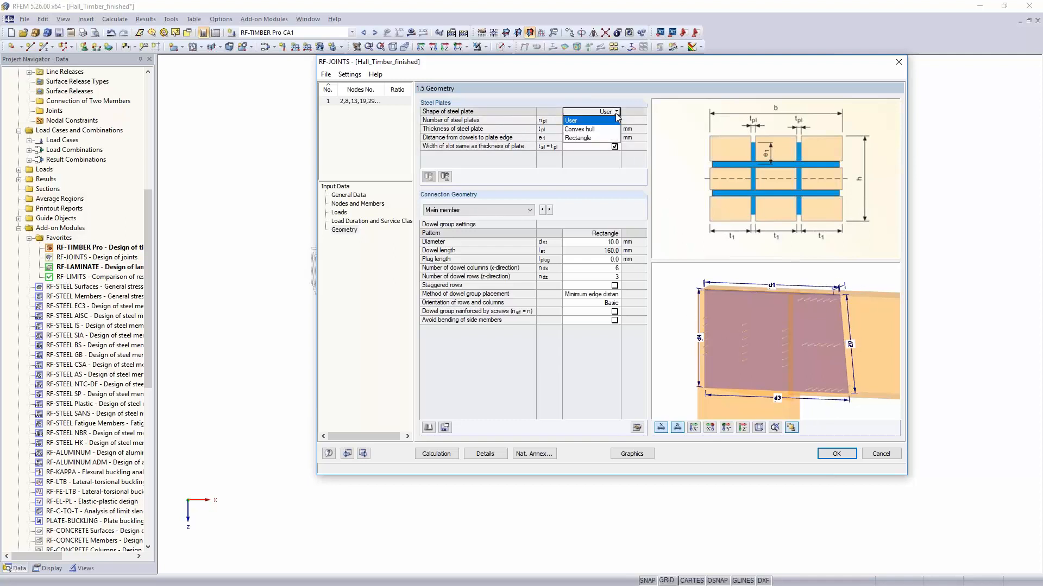
click(604, 138)
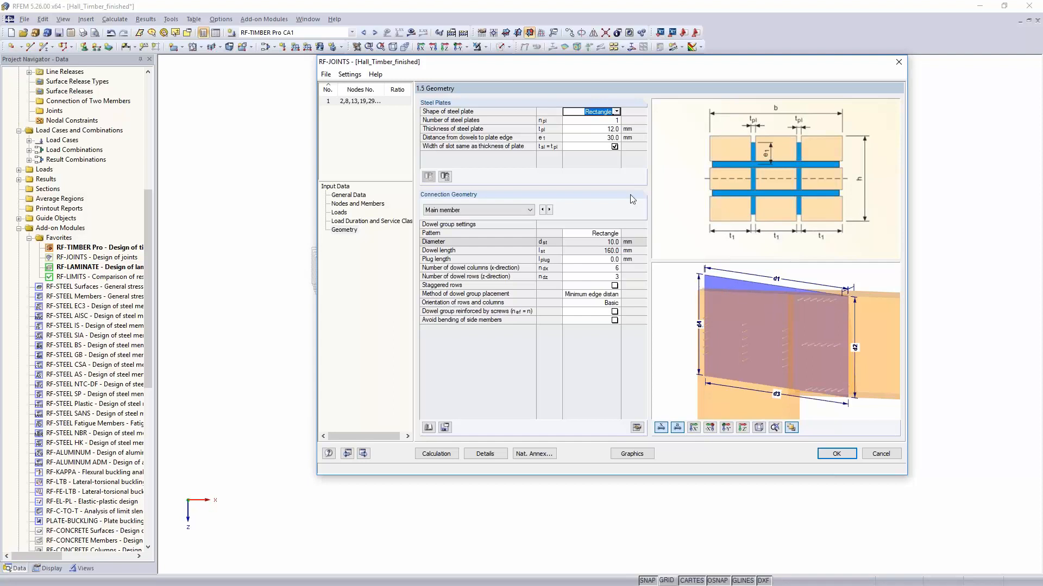
click(617, 112)
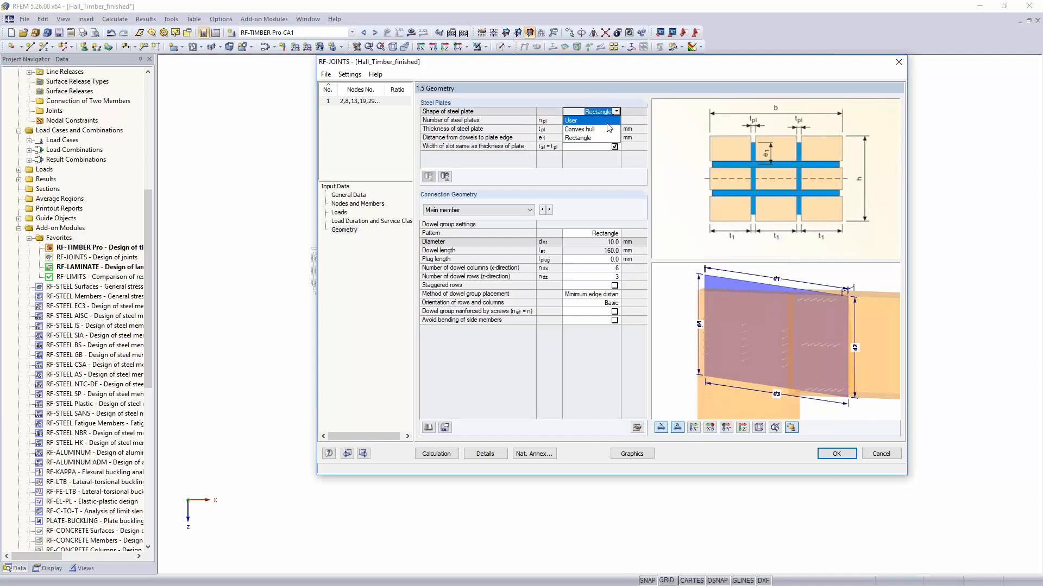
click(594, 138)
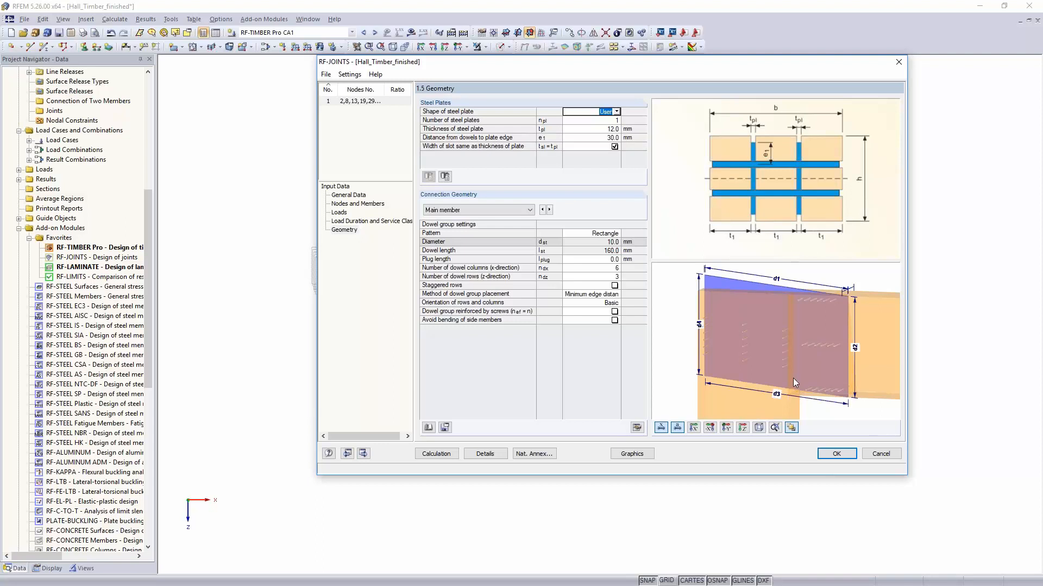
Set the number of steel plates to 2 and their thickness to 14 mm, leaving side plates off.
click(598, 121)
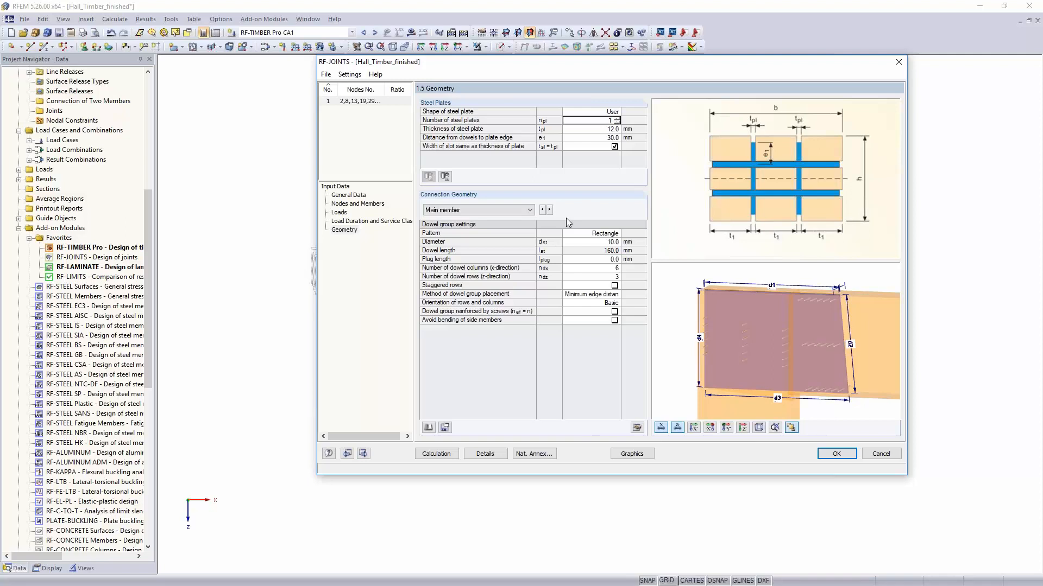
key(Return)
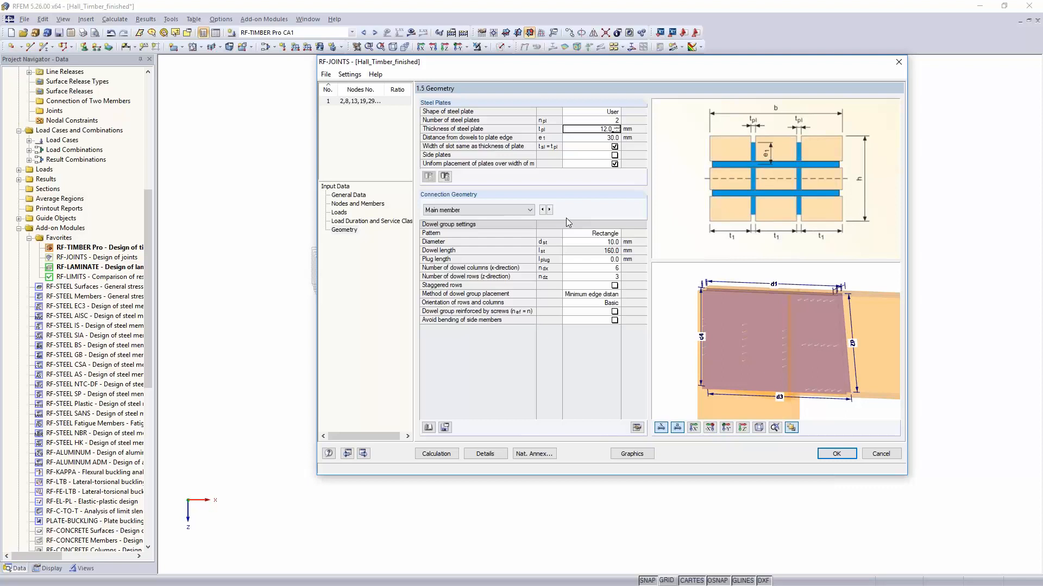
key(BackSpace)
text(4)
key(Return)
key(Return)
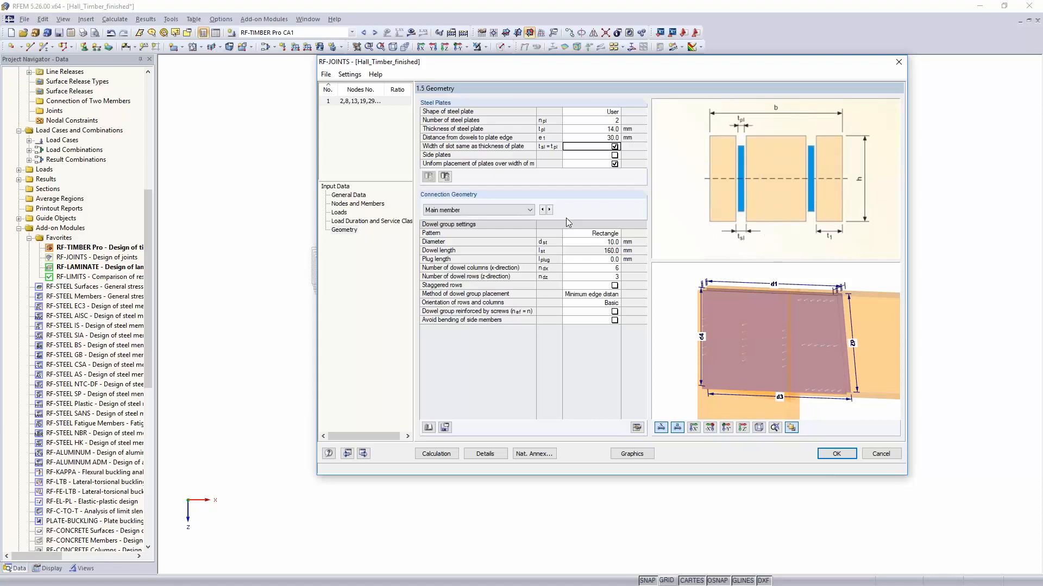
click(587, 155)
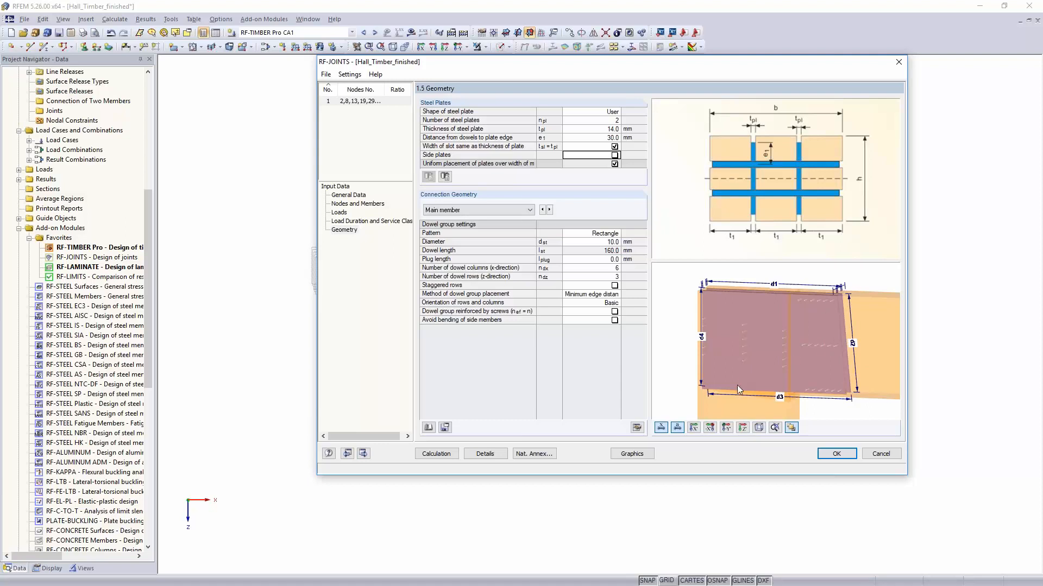
Keep the Rectangle pattern for the main member's dowel group and set the dowel diameter to 14 mm.
click(576, 232)
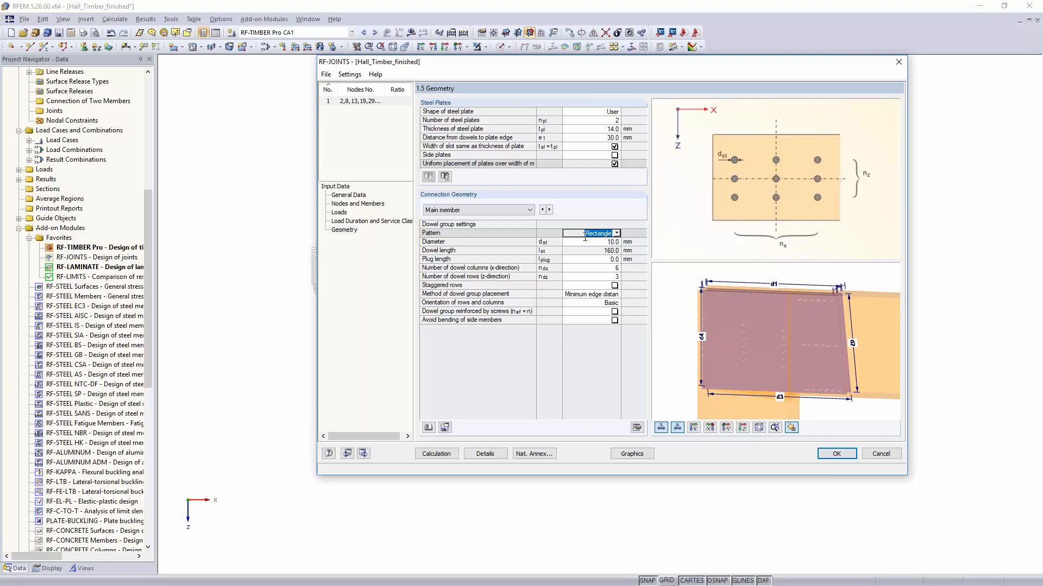
click(617, 232)
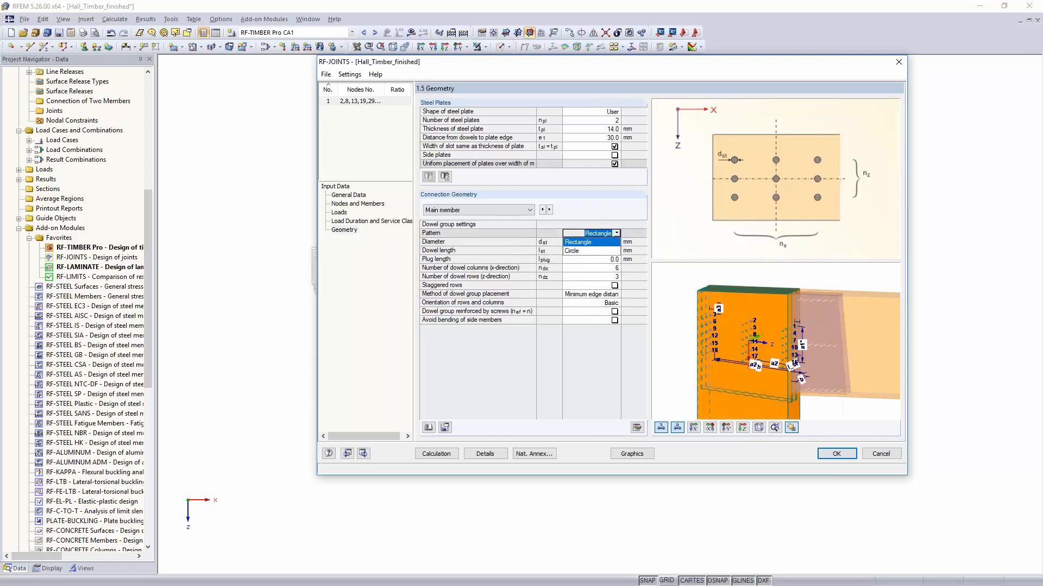
click(587, 242)
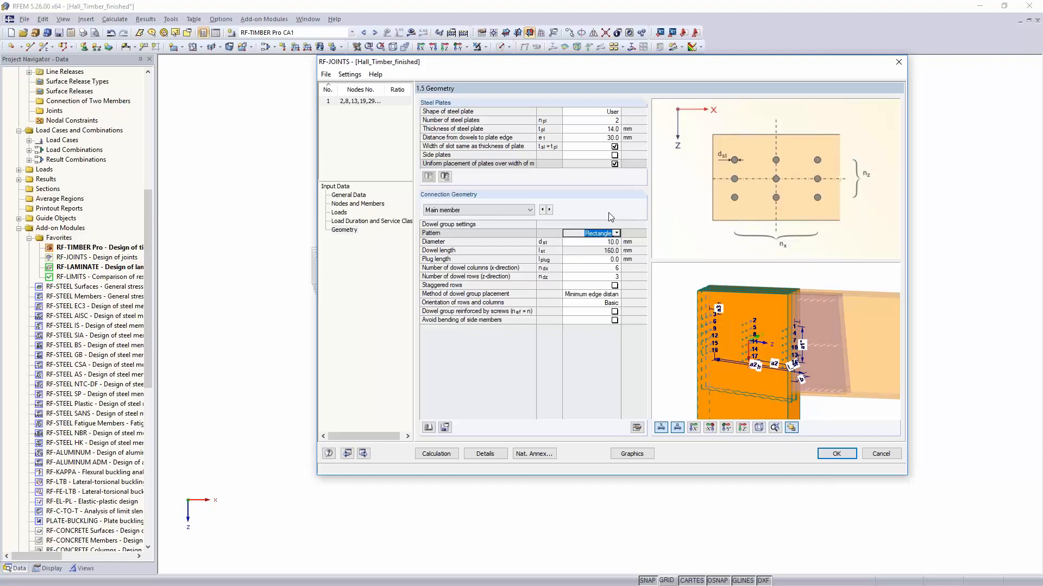
click(587, 242)
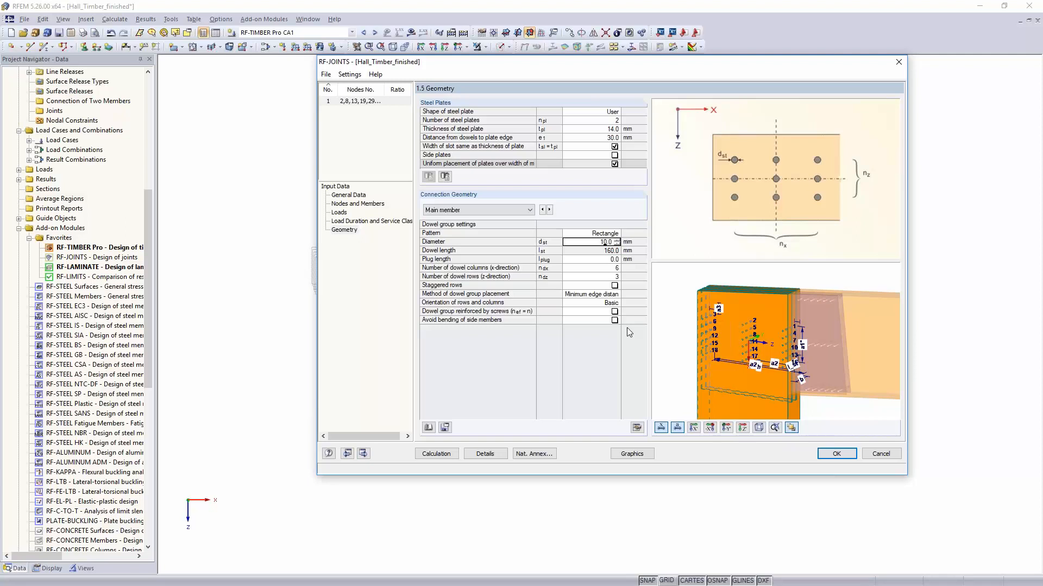
text(14)
key(Return)
key(Return)
key(Return)
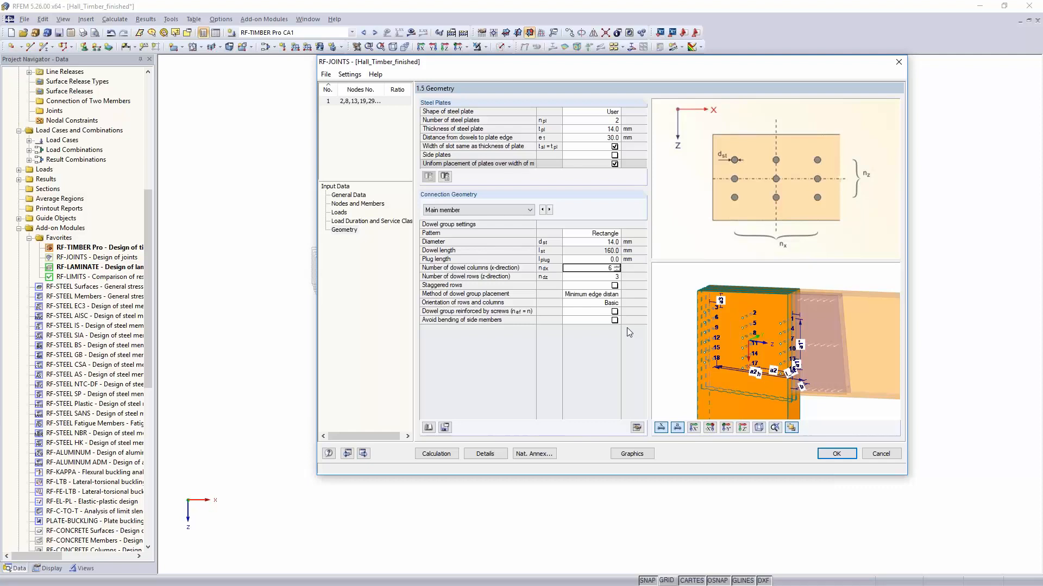
Arrange the main member's dowels in 8 columns and 4 rows.
key(Return)
text(4)
key(Return)
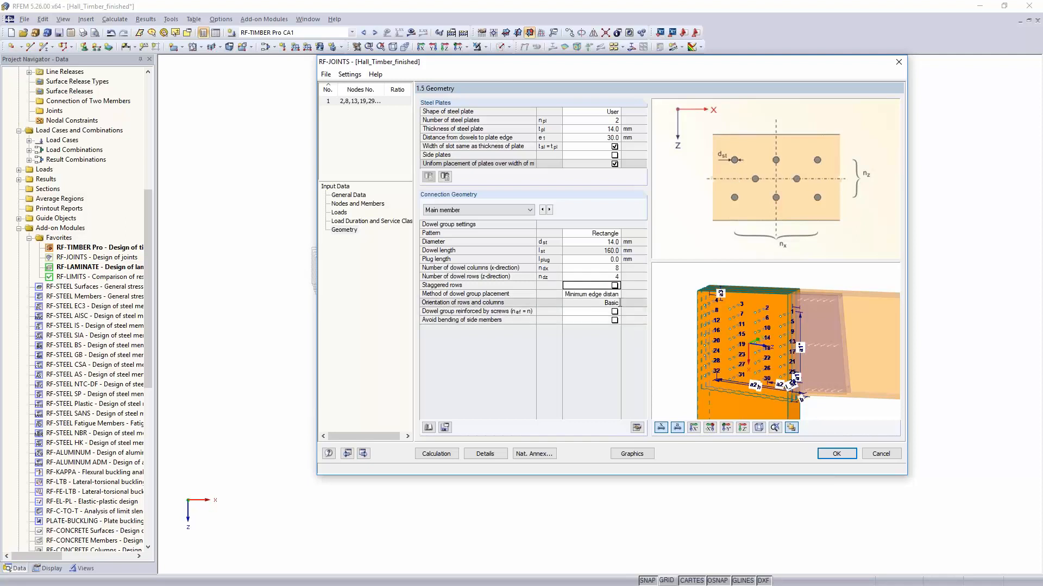
Switch the main member's dowel group placement to User-defined and set the distance between dowel columns to 100 mm.
click(727, 428)
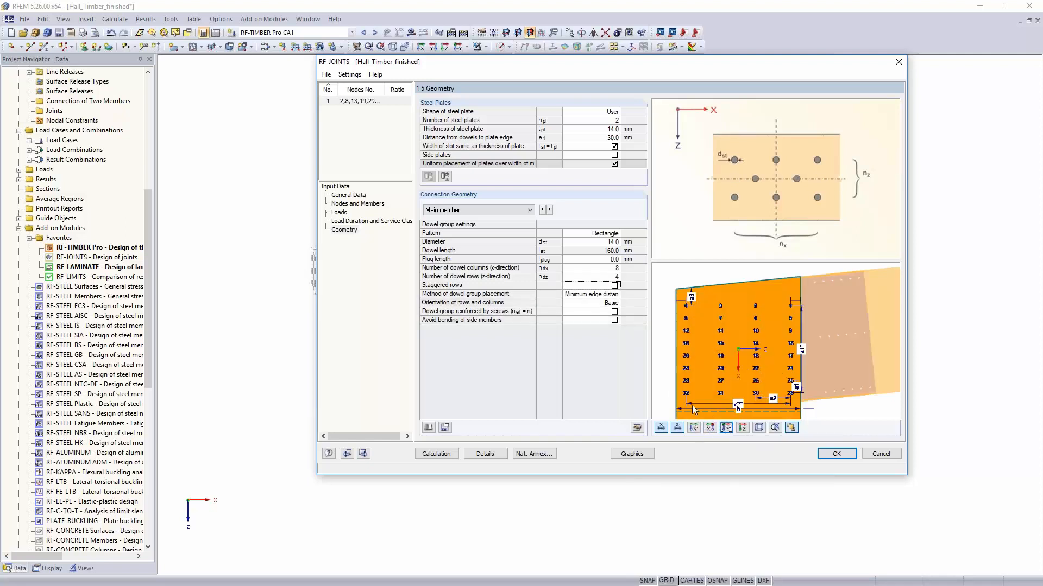
click(599, 295)
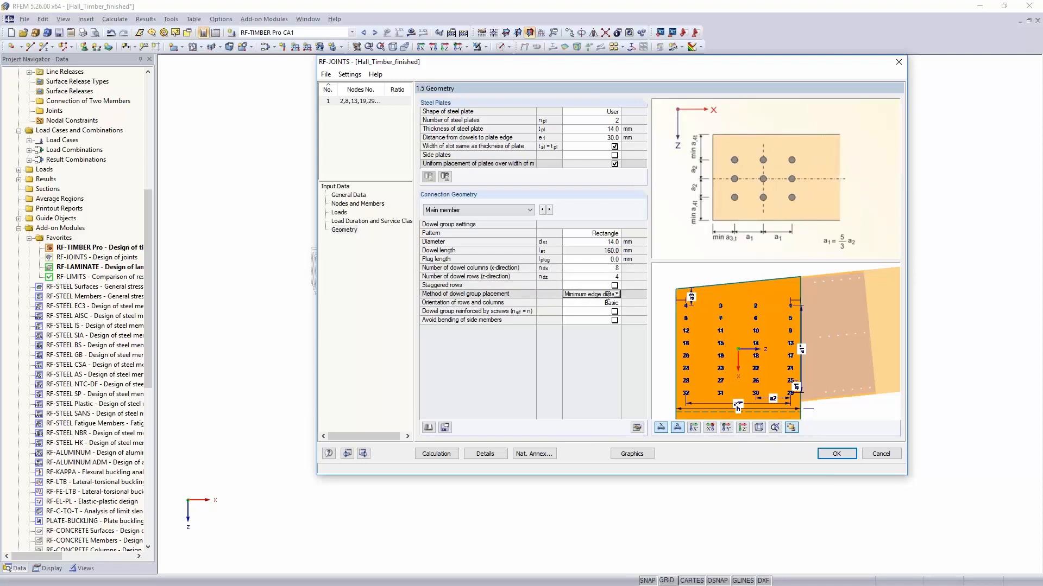
click(617, 294)
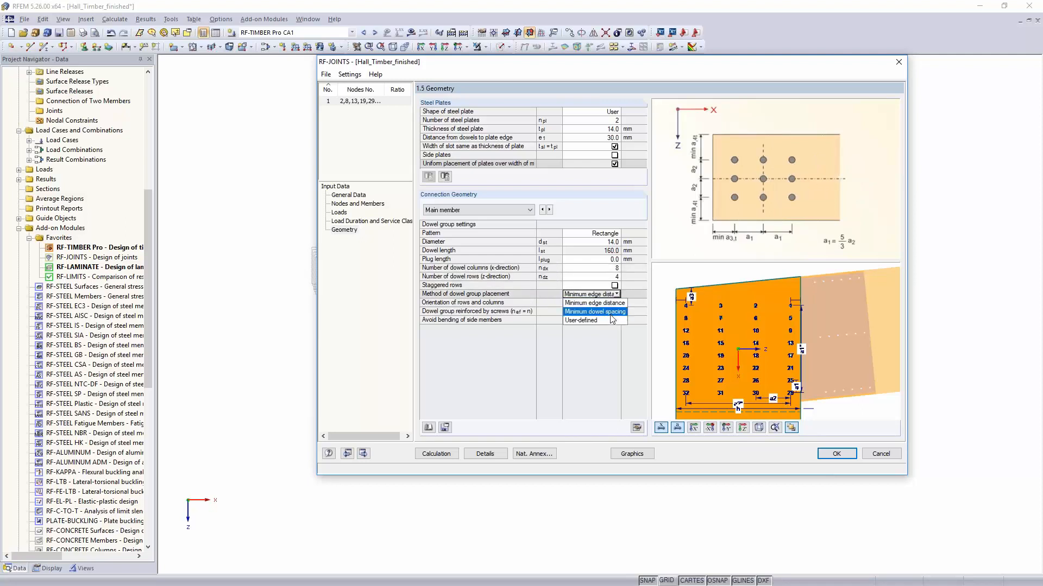
click(608, 320)
click(590, 303)
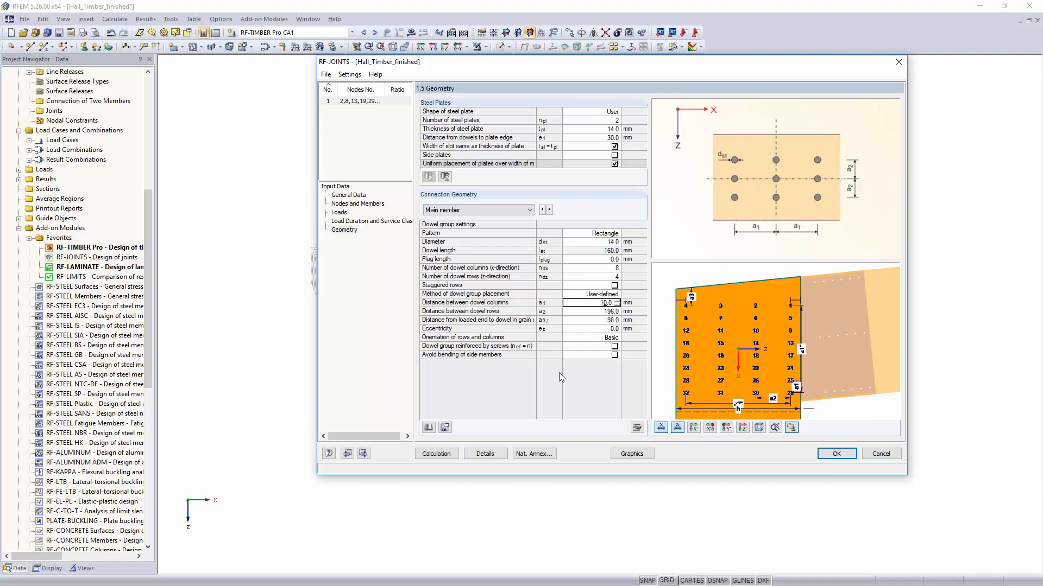
text(100)
key(Return)
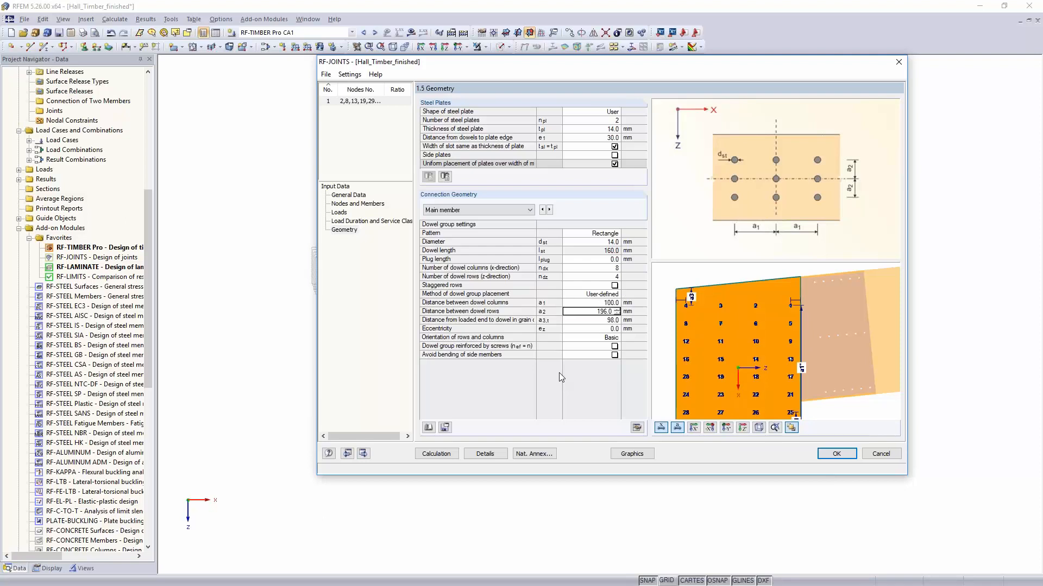
Set the main member's dowel row distance to 175 mm and its loaded end distance to 140 mm.
text(175)
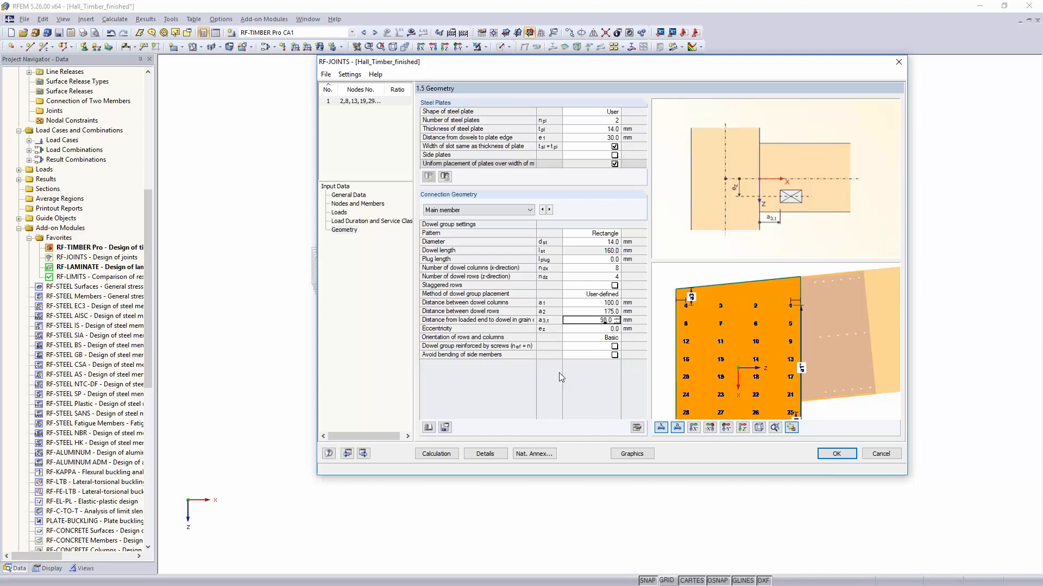
text(140)
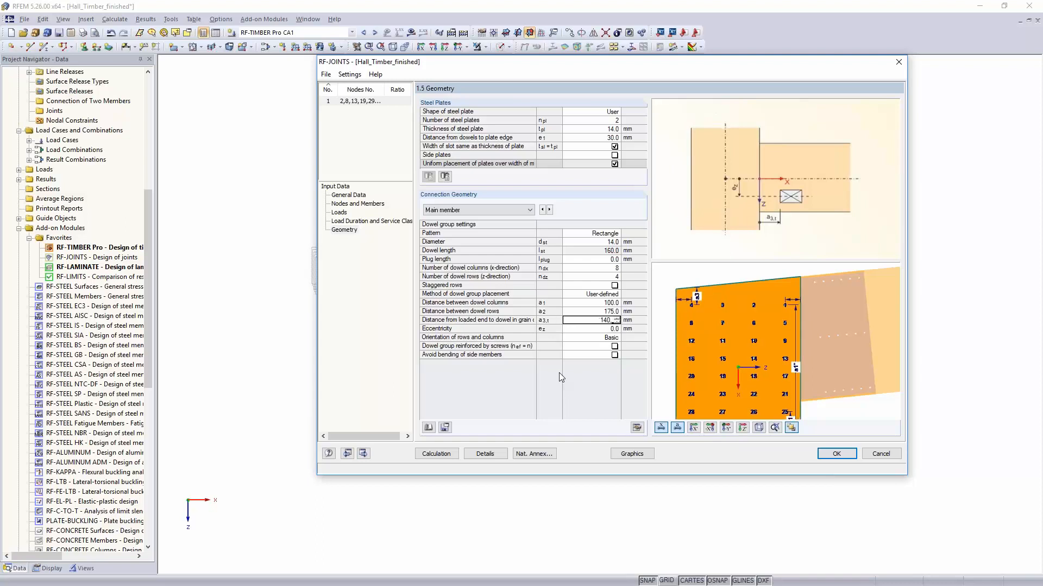
text(.)
key(Return)
Give connected member 1 dowels of 14 mm diameter, arranged in 8 columns and 4 rows.
click(549, 211)
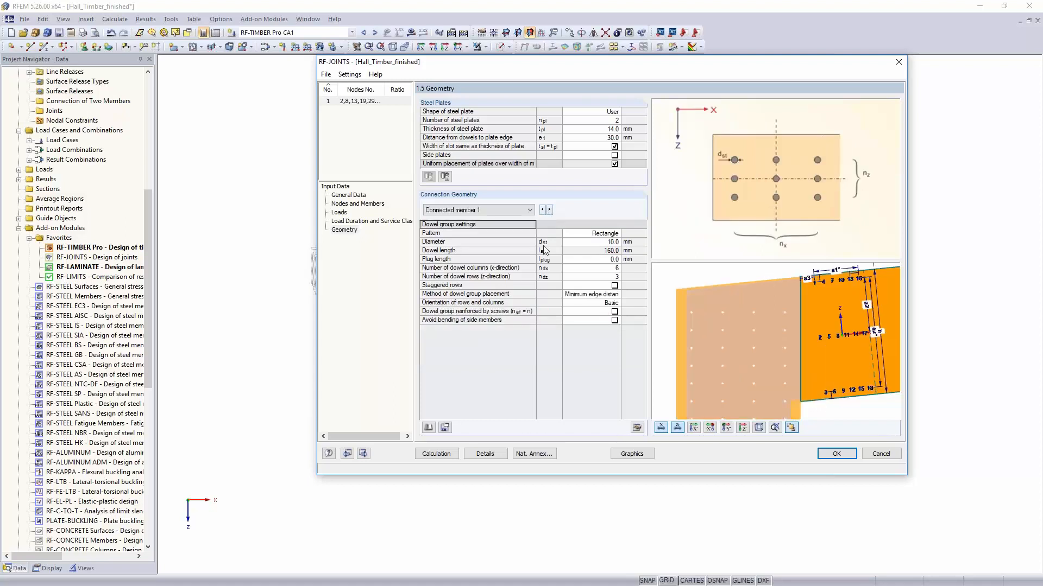
click(585, 242)
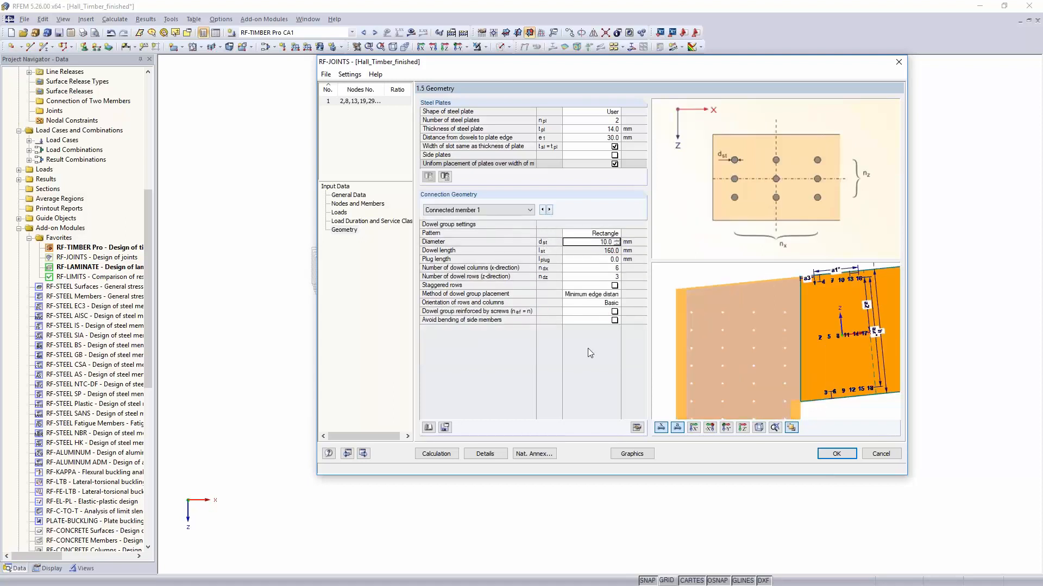
text(14)
key(Return)
key(Return)
key(Return)
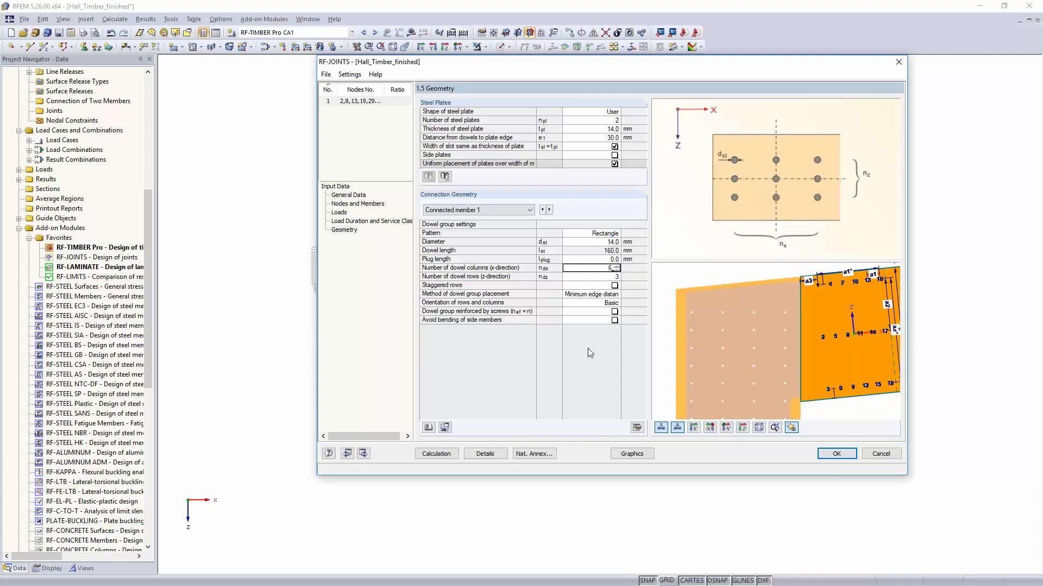
key(Return)
key(Return)
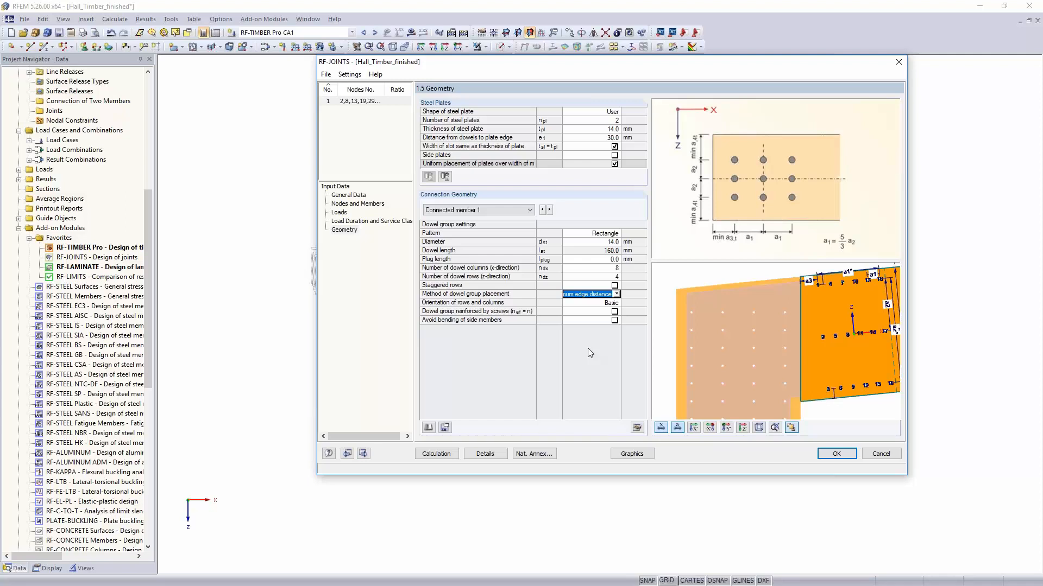
Switch connected member 1's dowel placement to User-defined and set the distance between dowel columns to 105 mm.
click(616, 294)
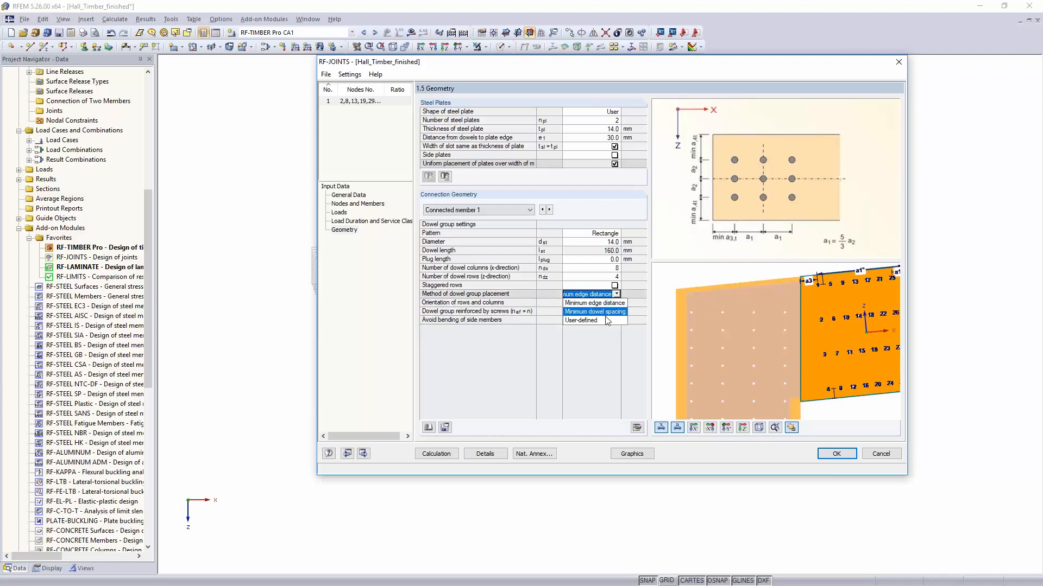
click(607, 320)
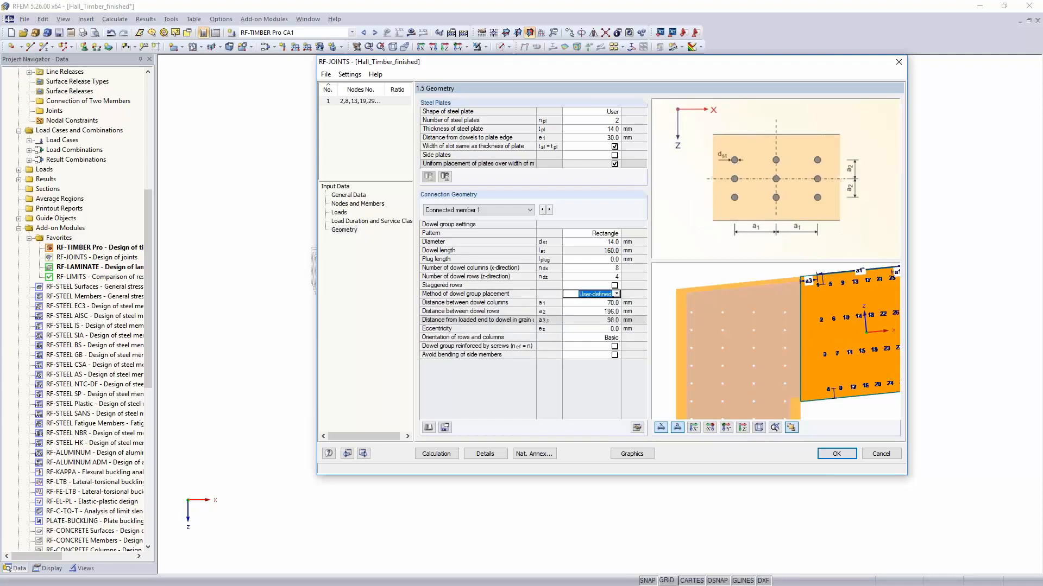
click(601, 303)
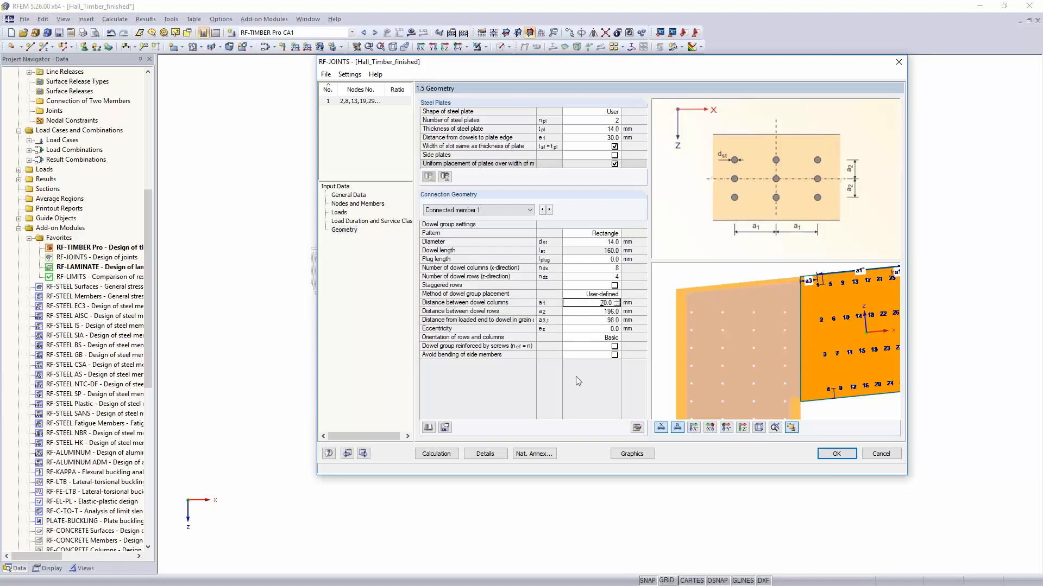
text(105.)
key(Return)
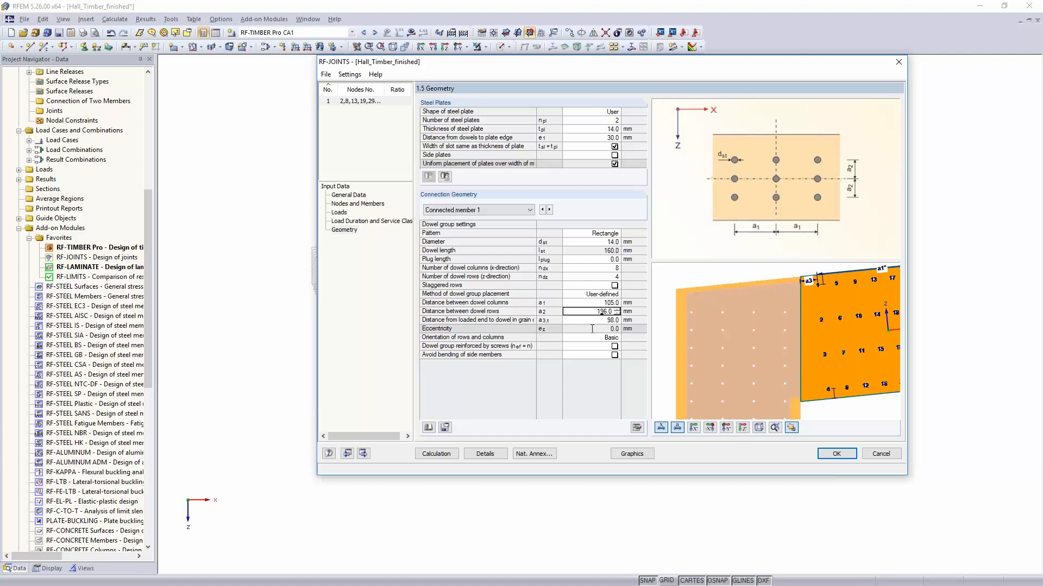
Set connected member 1's dowel row distance to 160 mm and its loaded end distance to 130 mm.
text(130)
key(Return)
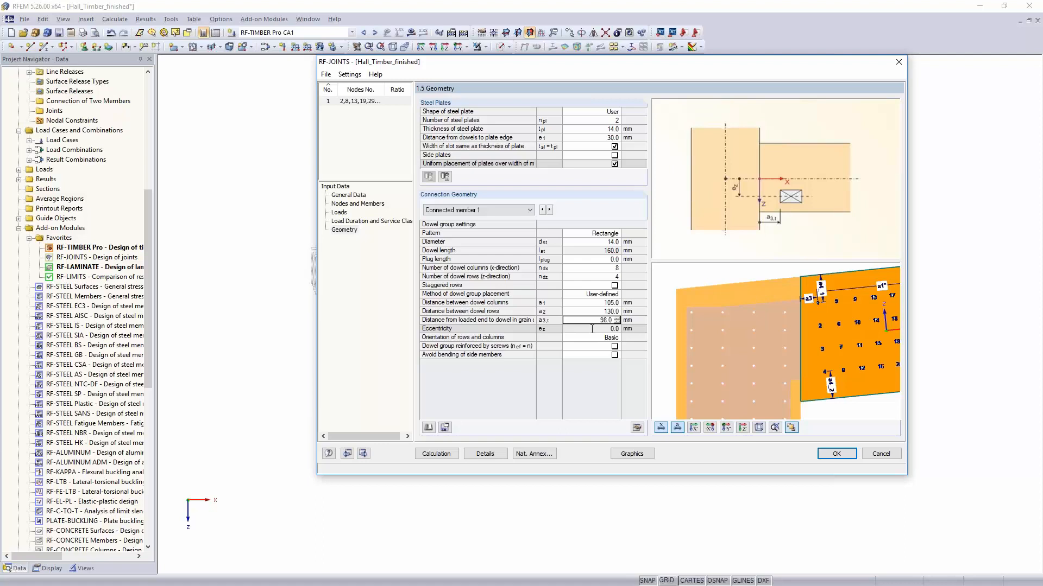
key(Up)
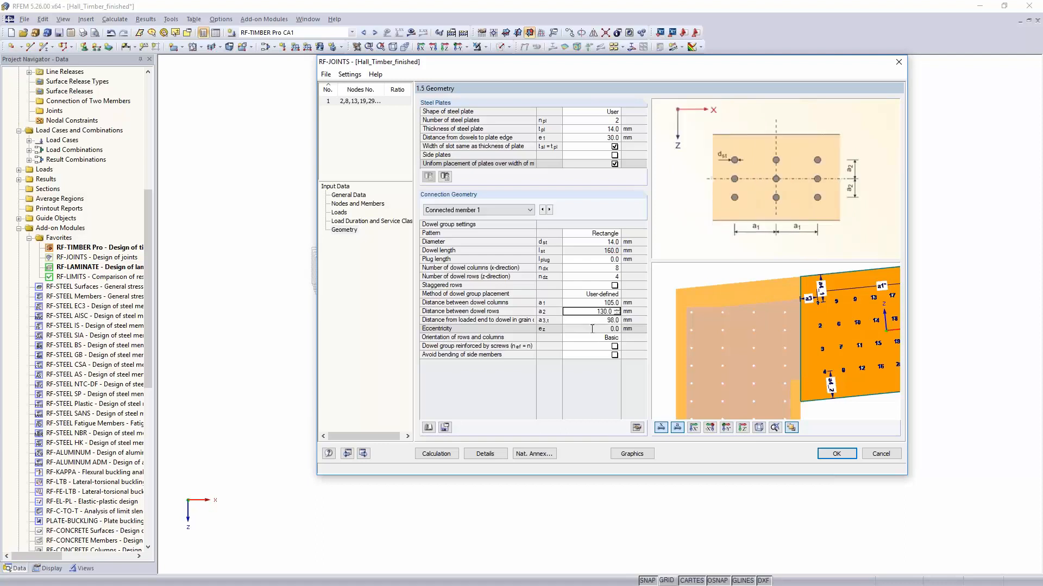
text(16)
key(Down)
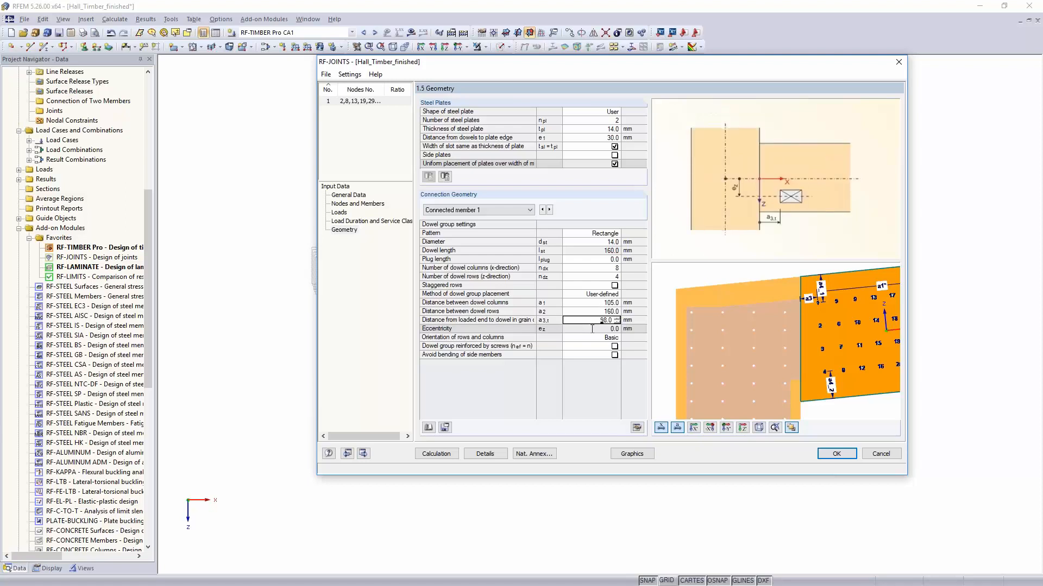
text(130)
key(Down)
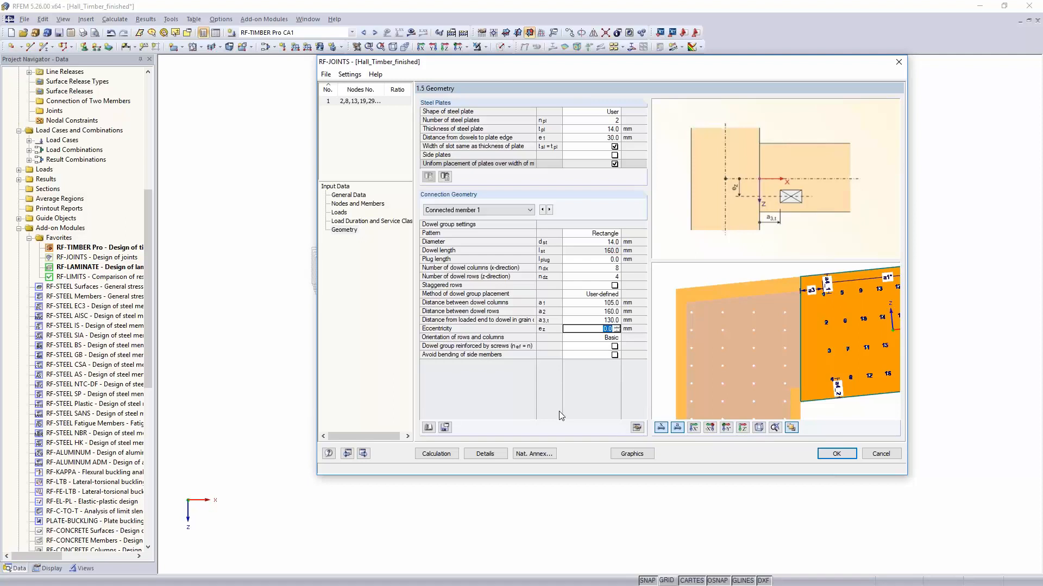
Calculate the joint design and examine the dowel forces for the single-dowel load-carrying capacity check.
click(436, 454)
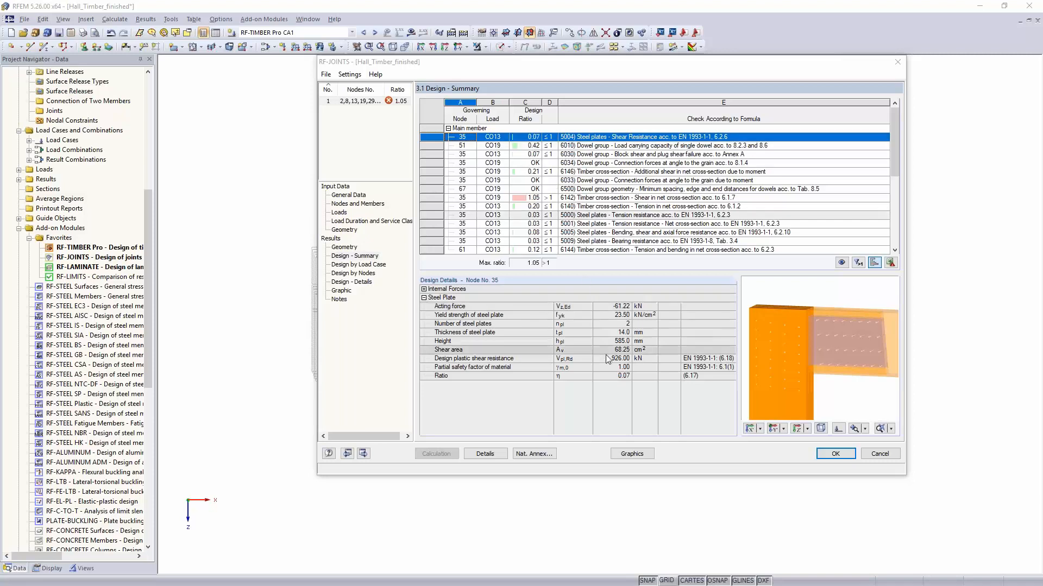
click(615, 146)
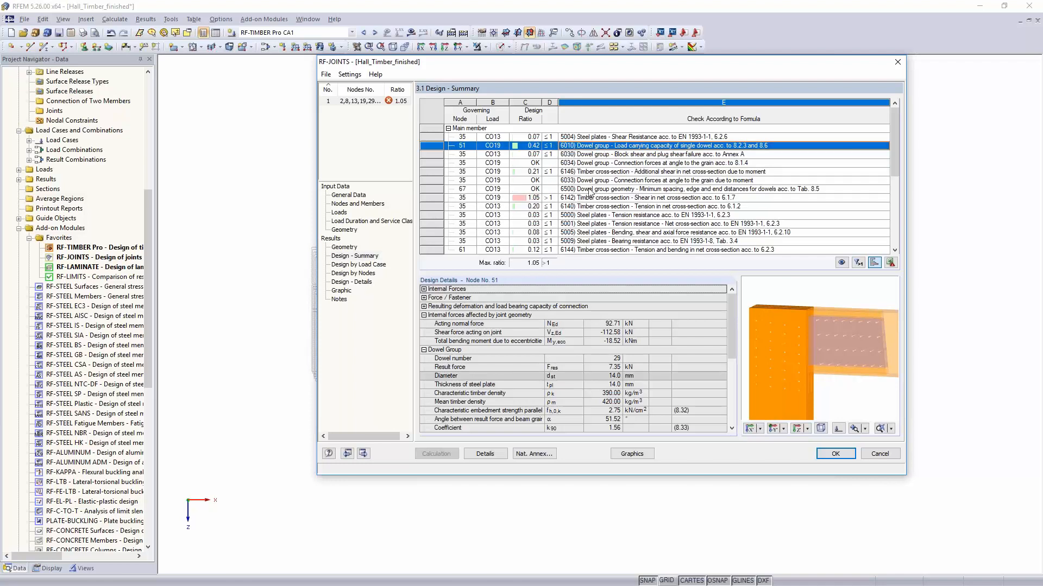
click(828, 450)
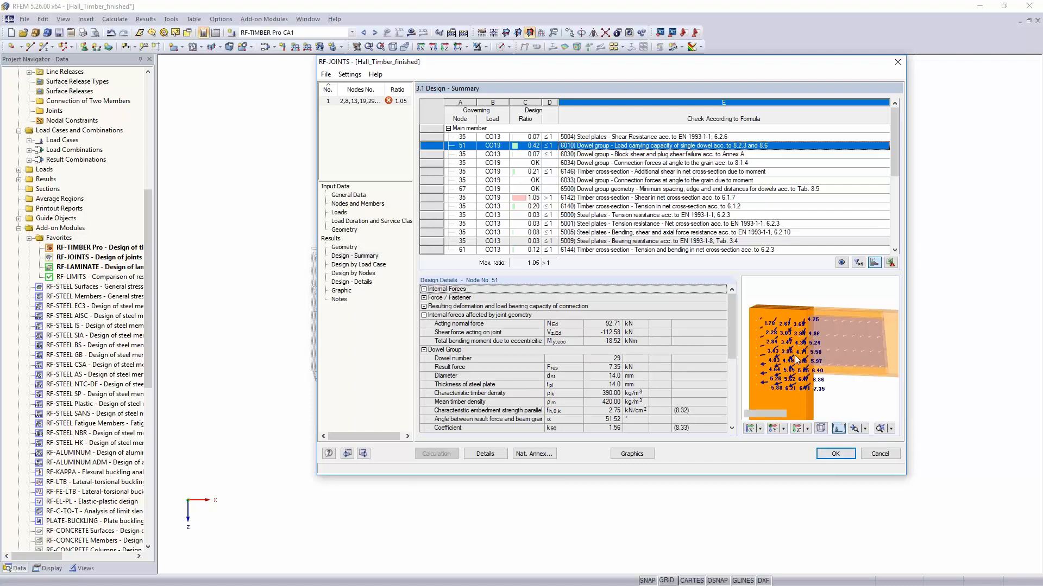
scroll(788, 356, up, 3)
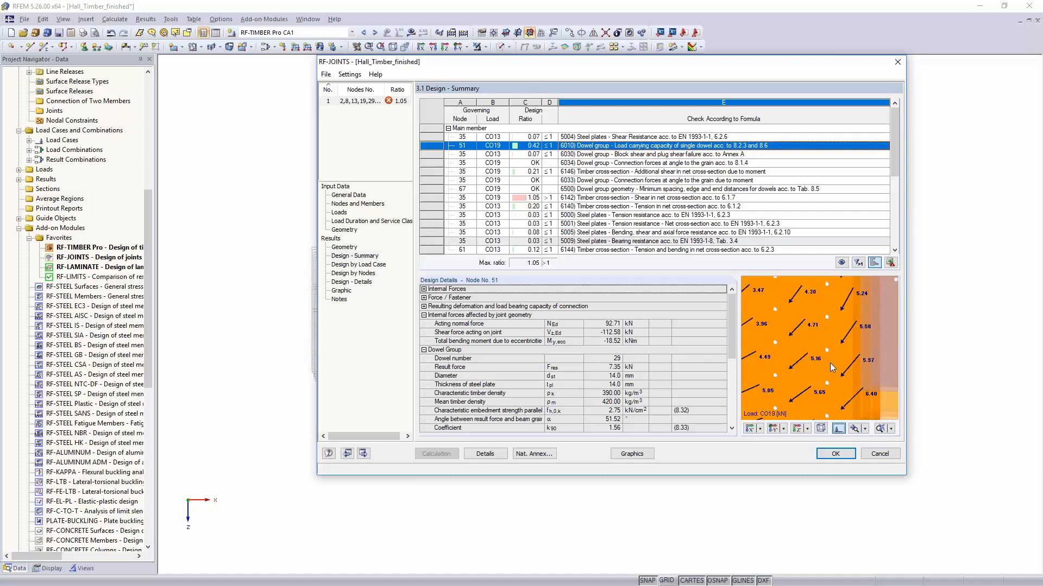
Examine the main member's timber check for shear in the net cross-section, including its joint graphic.
click(649, 199)
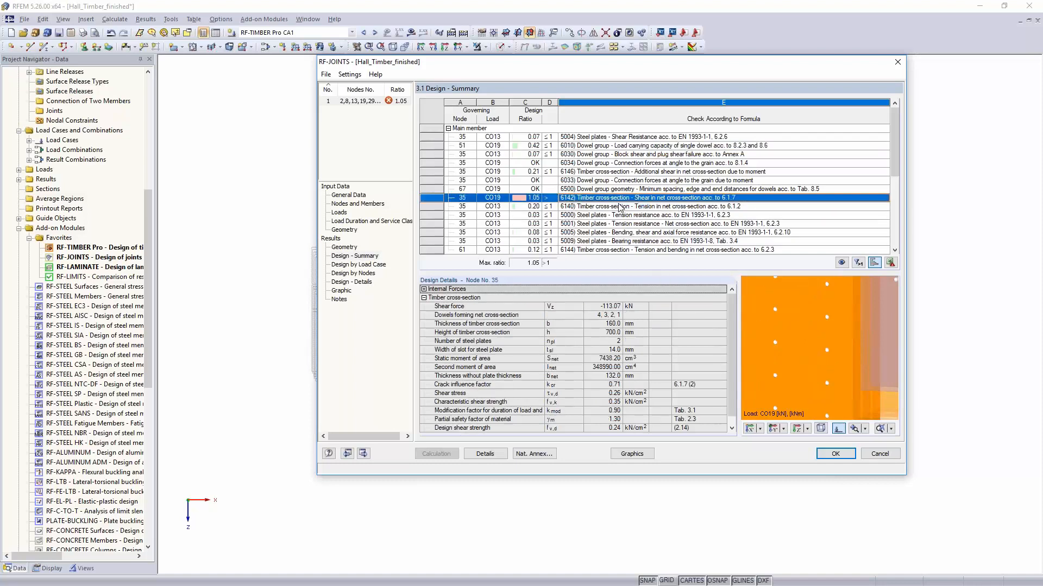
scroll(837, 341, down, 3)
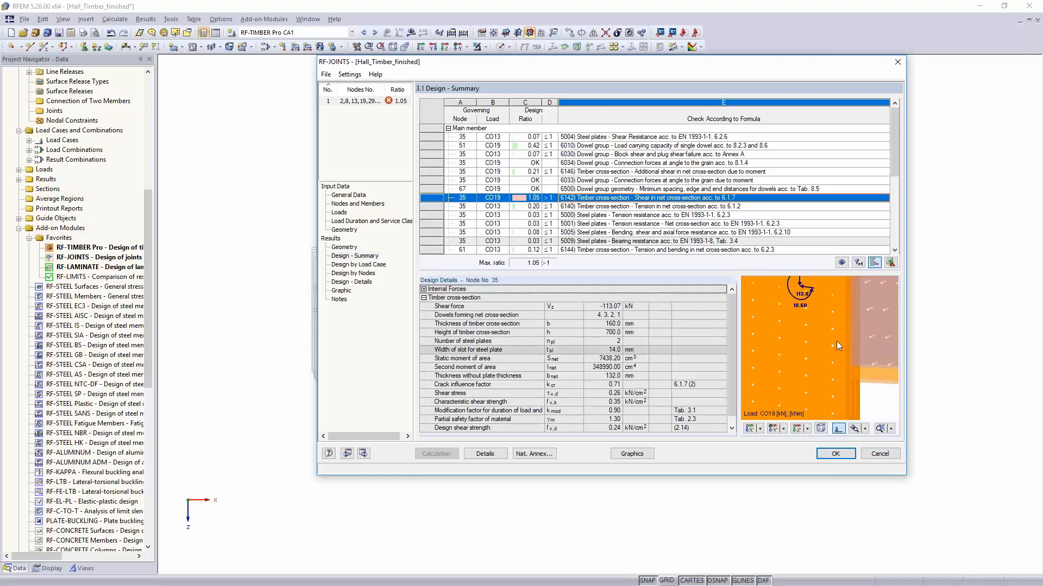
scroll(837, 341, down, 2)
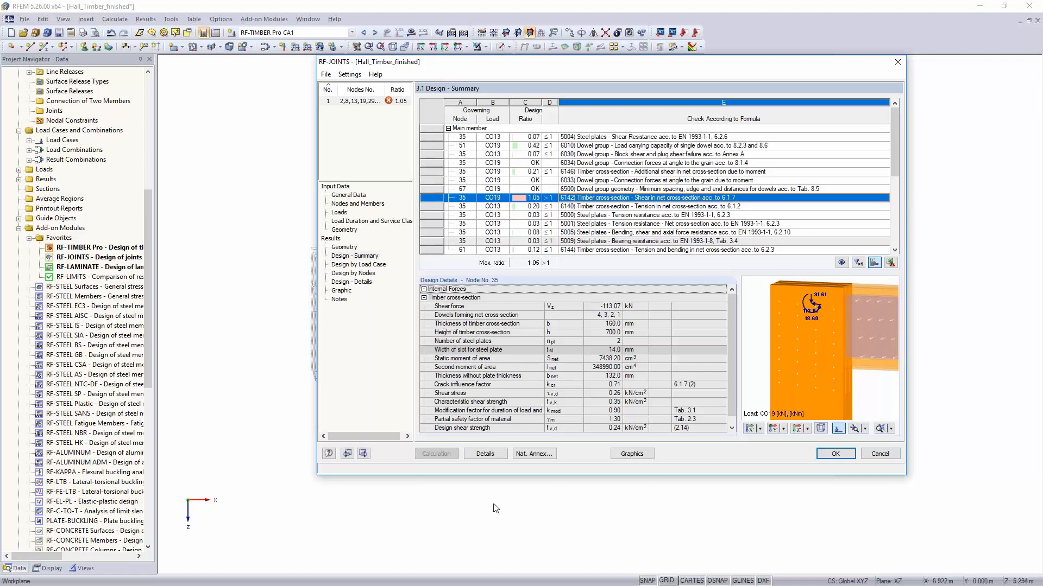
Review the general detail settings for generating member eccentricities and connection models, leaving them unchanged.
click(487, 454)
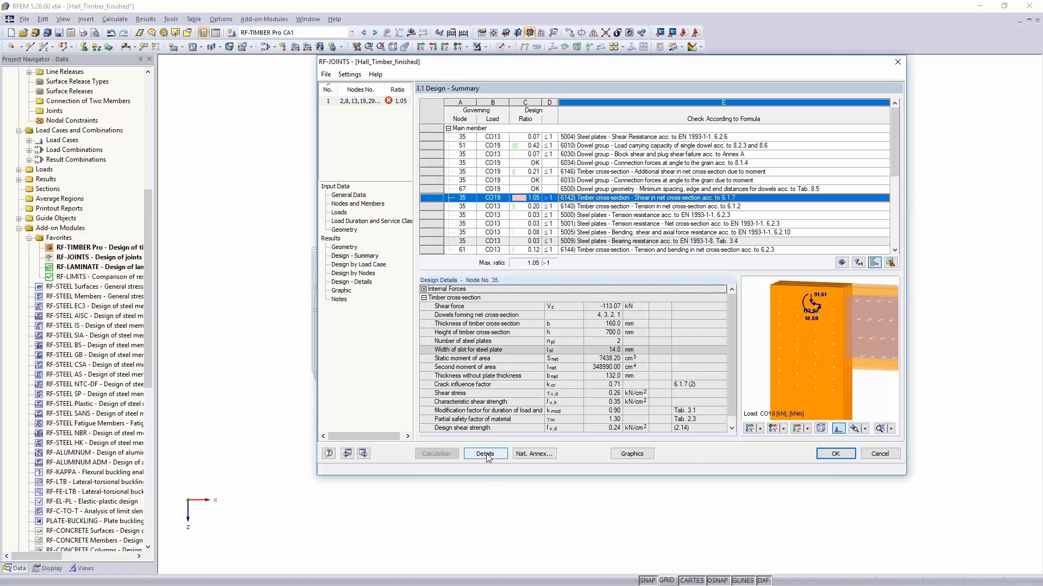
click(487, 456)
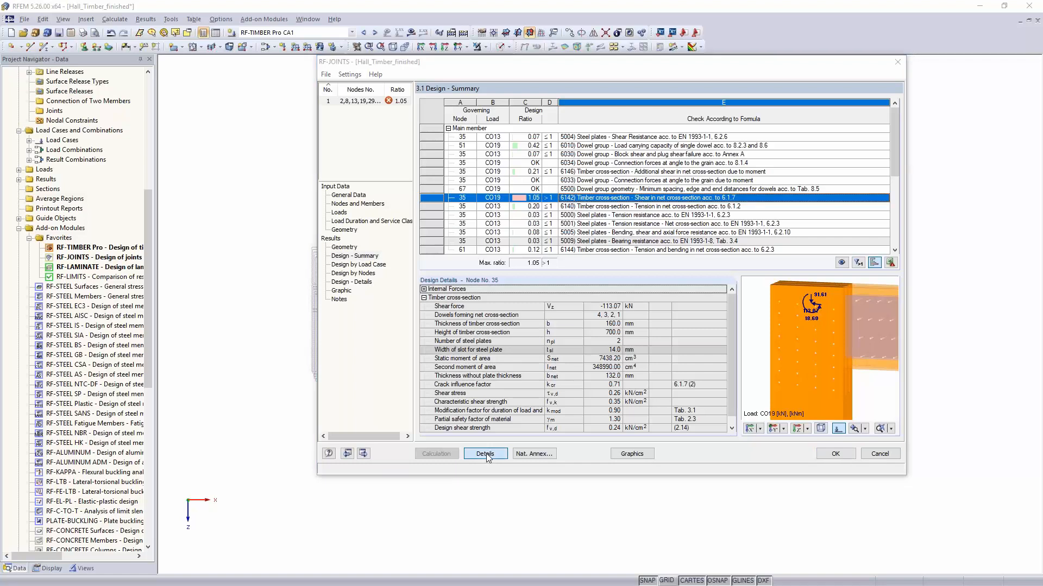
drag(668, 124, 511, 211)
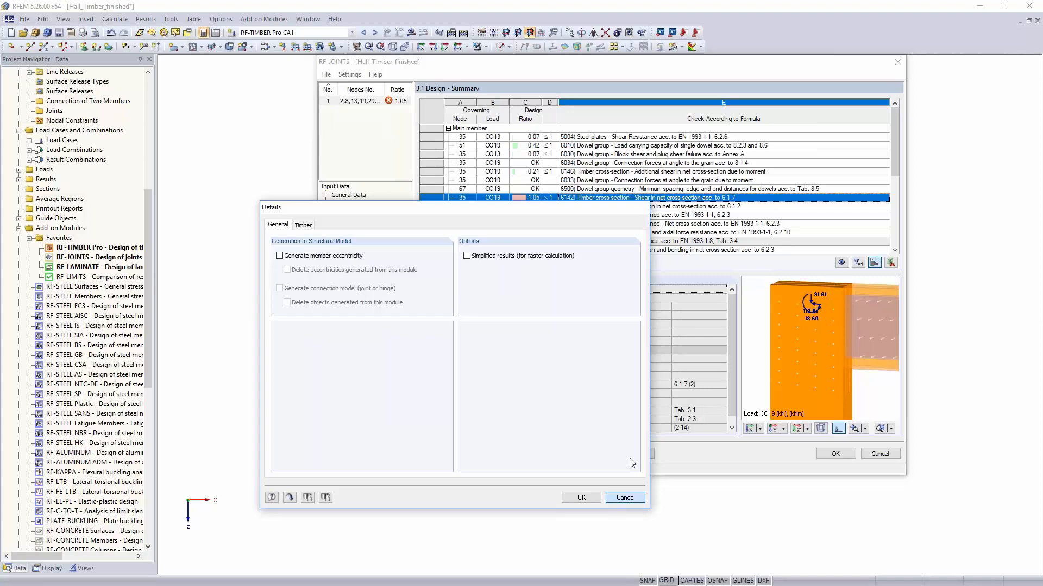
click(620, 493)
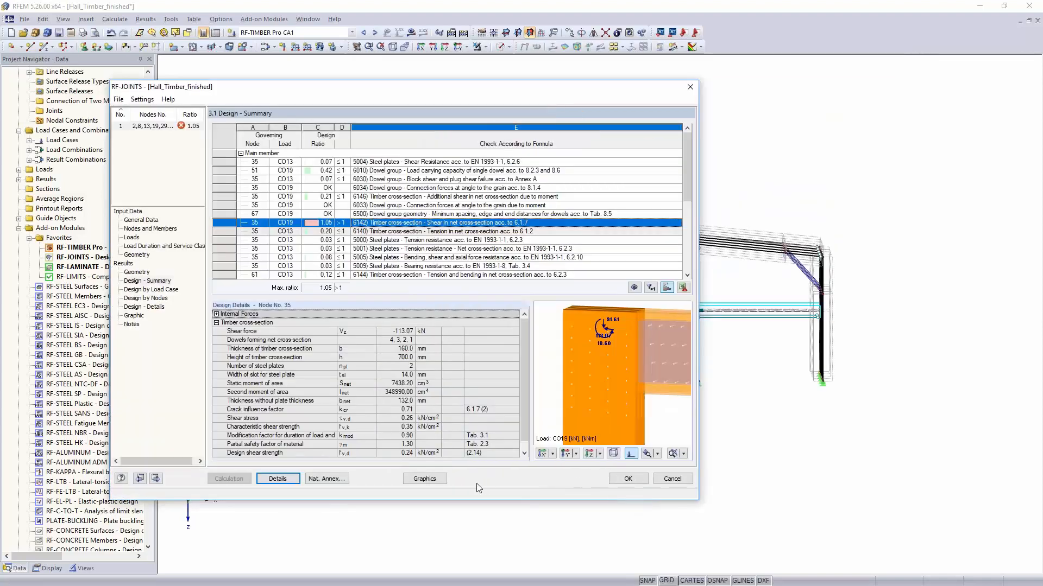
Inspect the designed frame corner joints in the 3D hall model and return to the design summary.
click(425, 479)
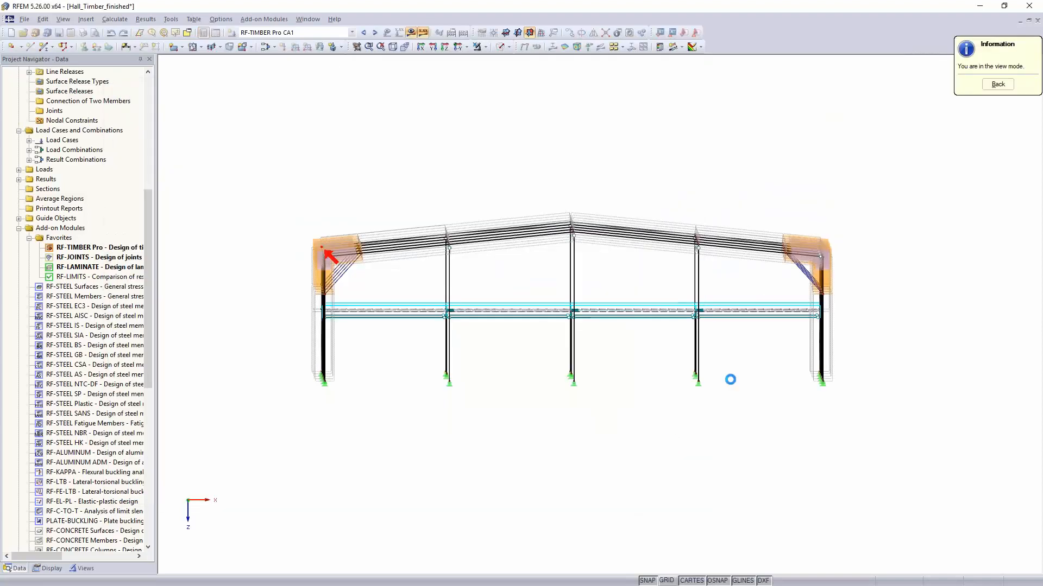
scroll(802, 267, up, 5)
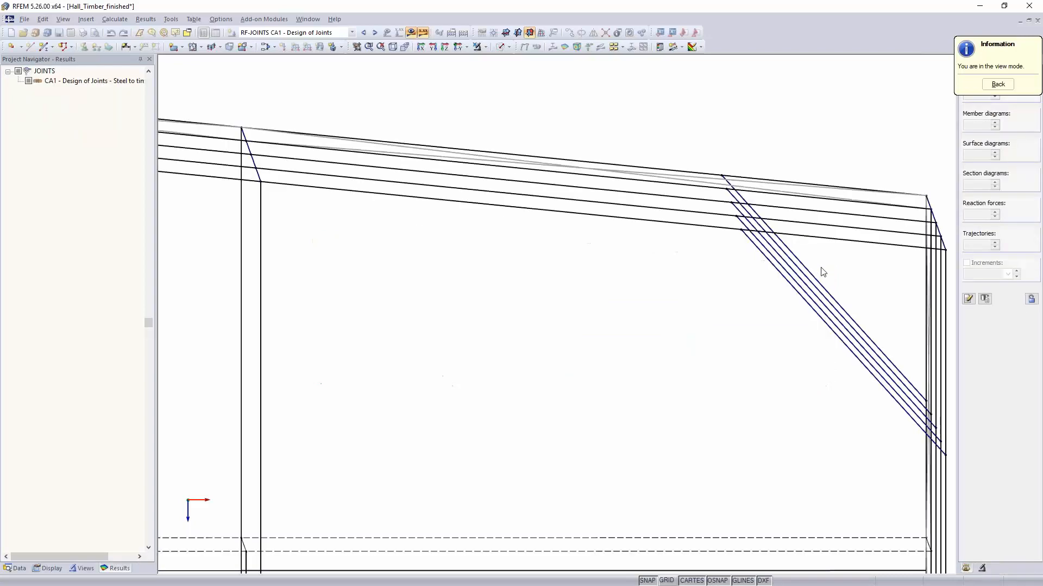
middle_drag(760, 273, 643, 359)
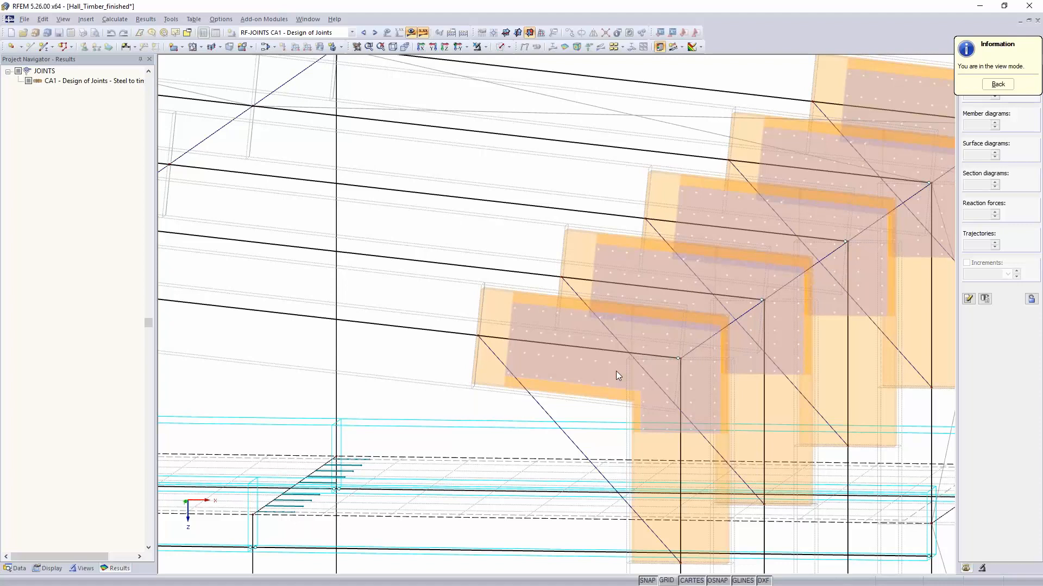
scroll(616, 371, down, 2)
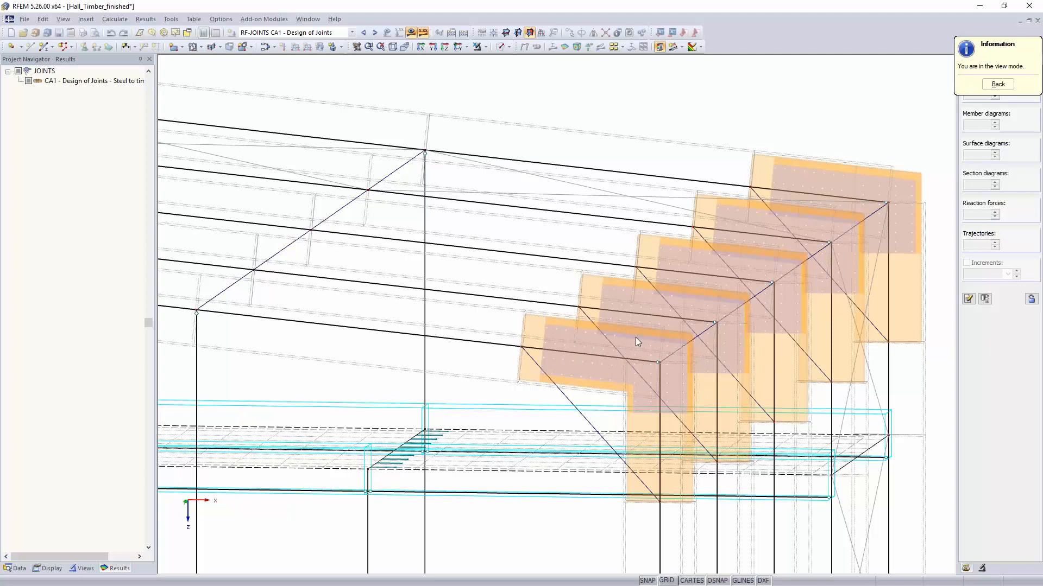
click(995, 86)
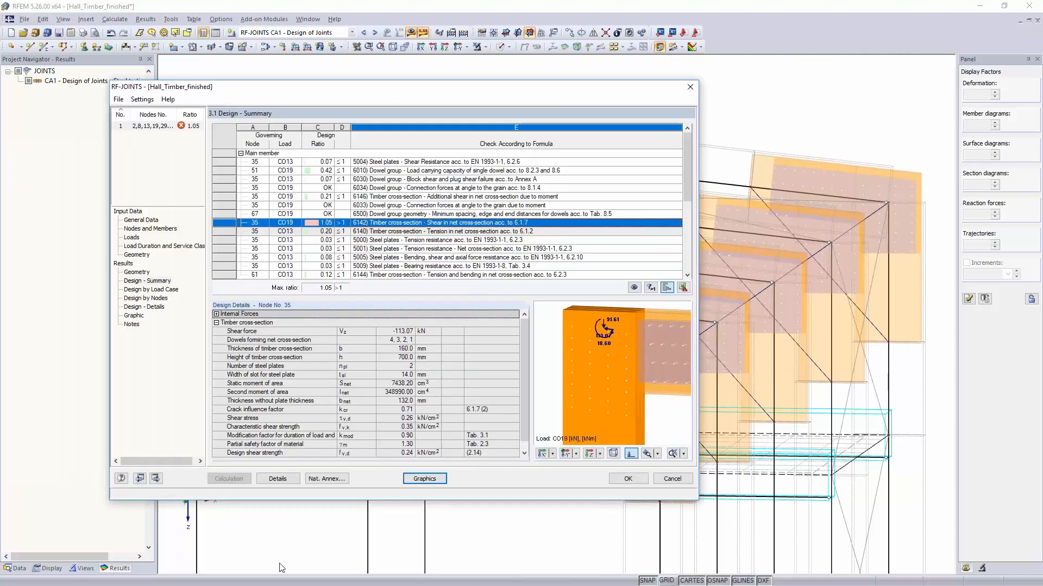
Enable generation of the member eccentricity and the connection model (joint or hinge), accept deleting the existing results, and save the joint design input.
click(281, 482)
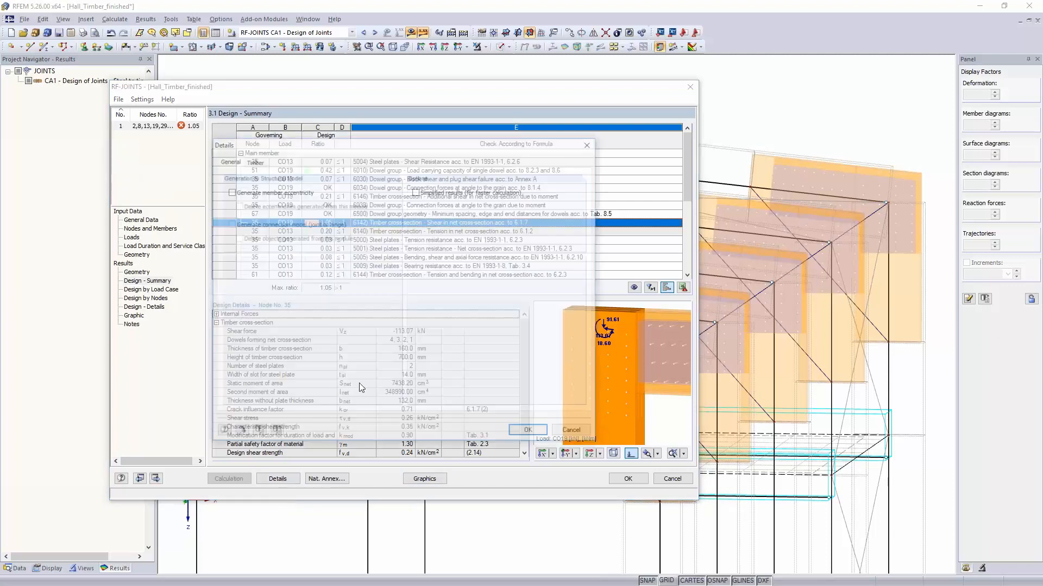
click(228, 191)
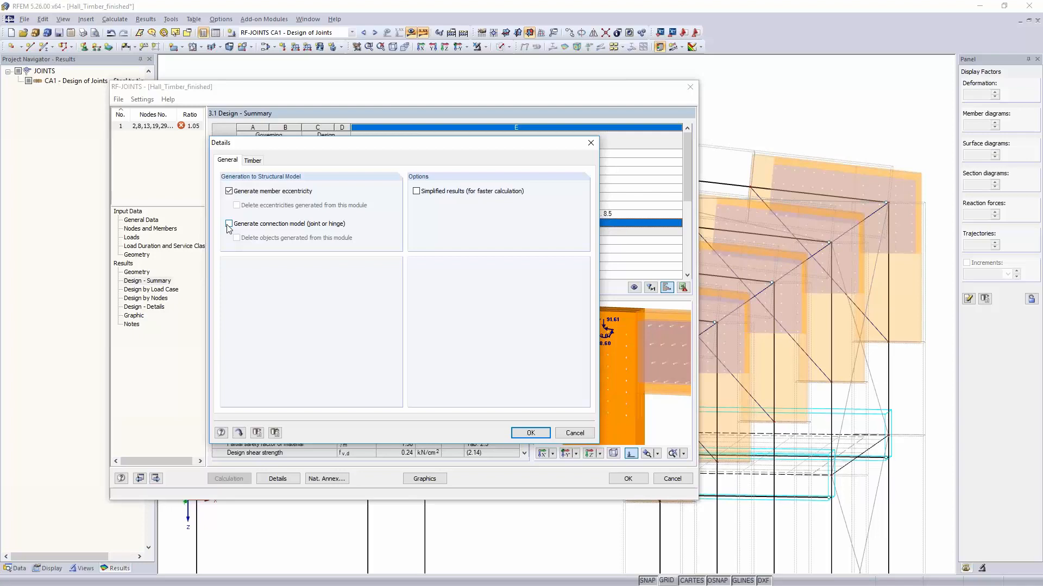
click(229, 223)
click(524, 432)
click(385, 315)
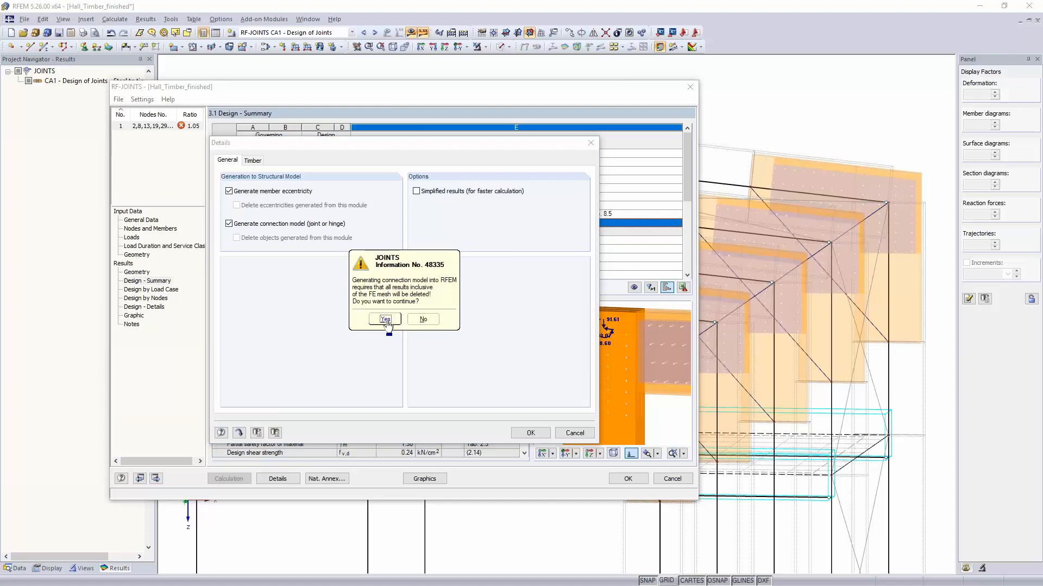
click(385, 319)
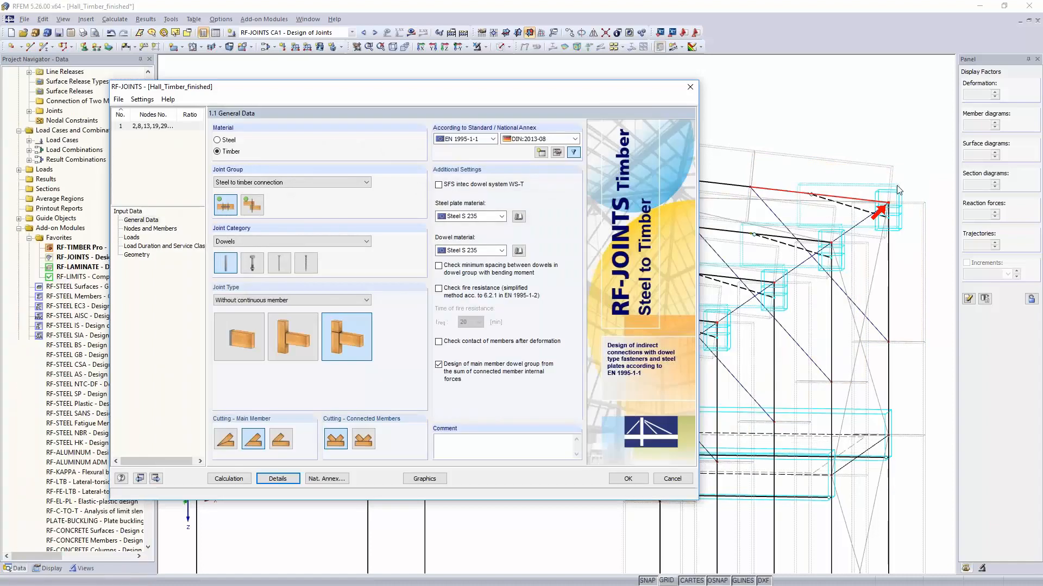
click(630, 479)
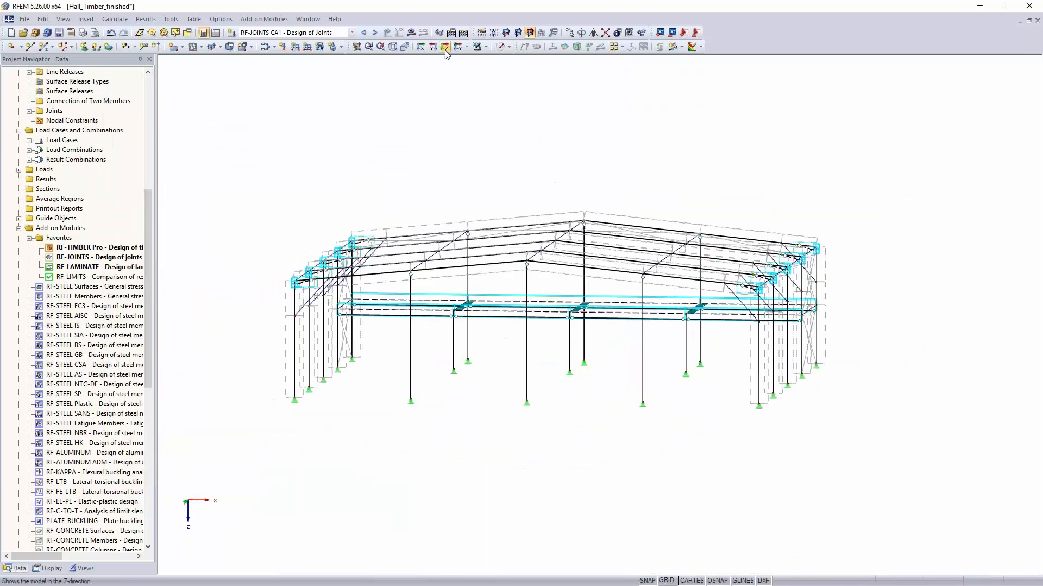
Isolate the hall's middle frame by showing only its selected objects, and display it in the Y-direction.
click(445, 47)
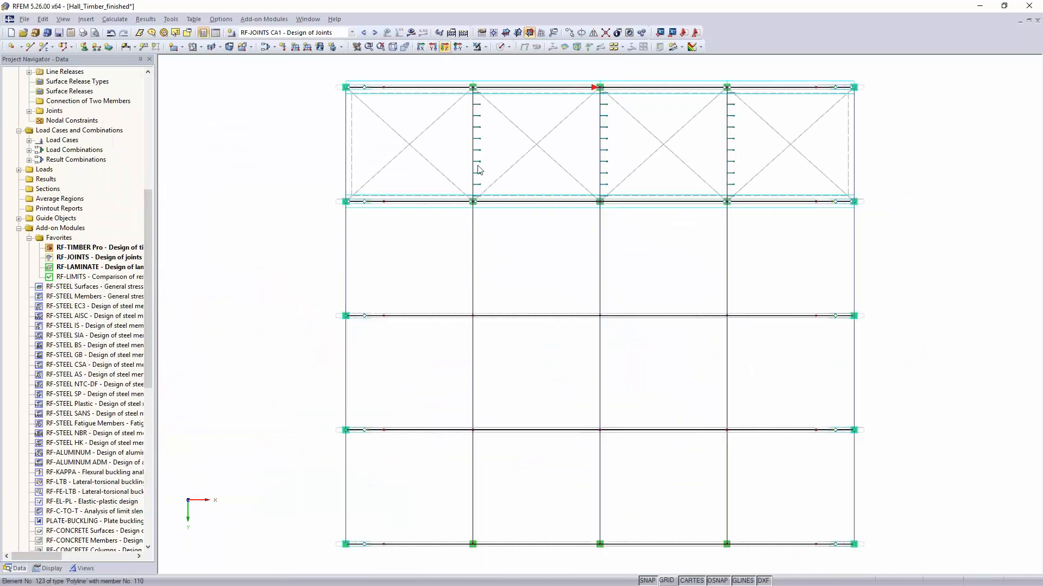
drag(313, 285, 907, 348)
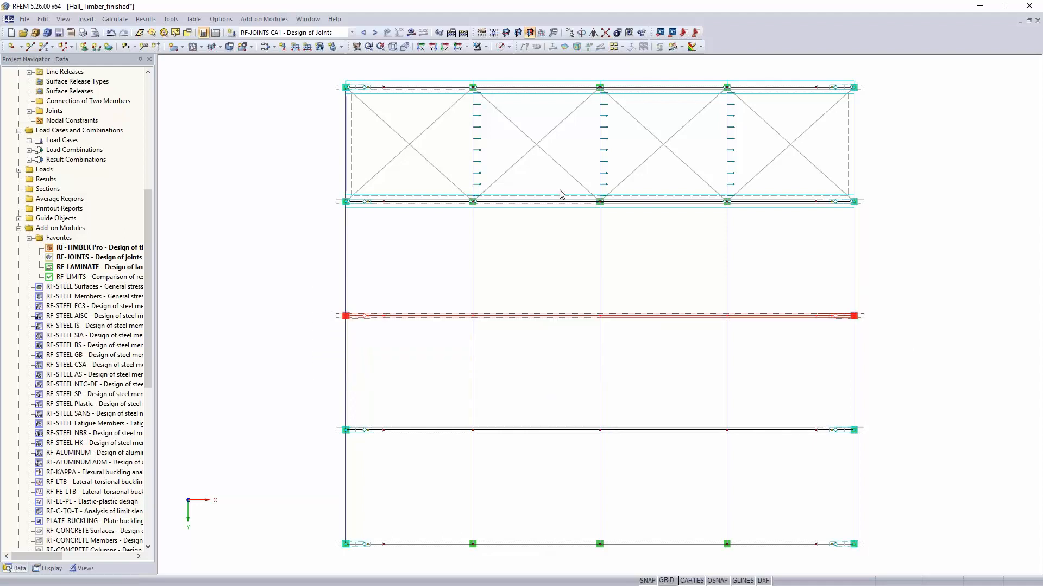
click(486, 48)
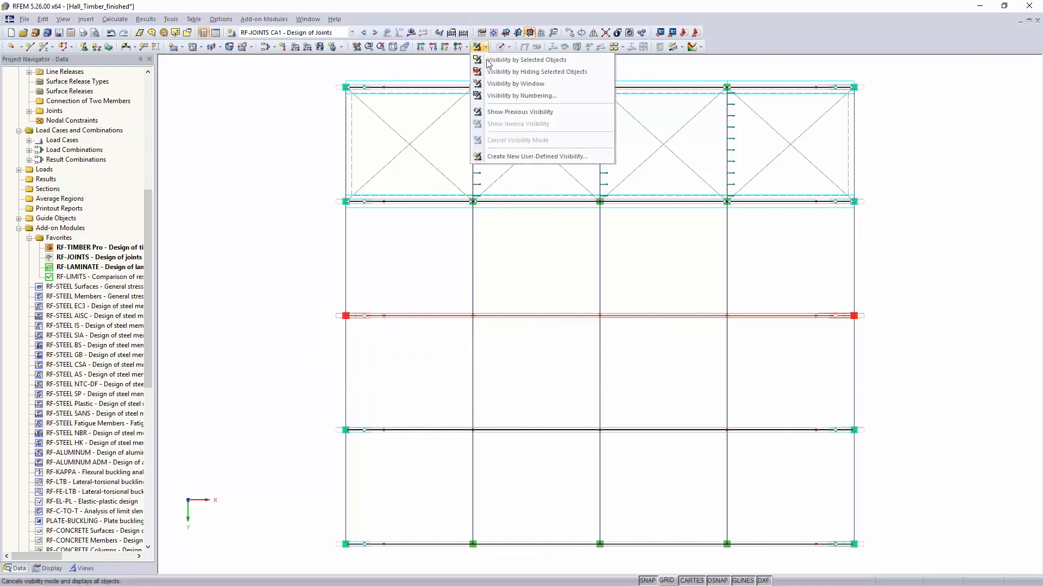
click(488, 60)
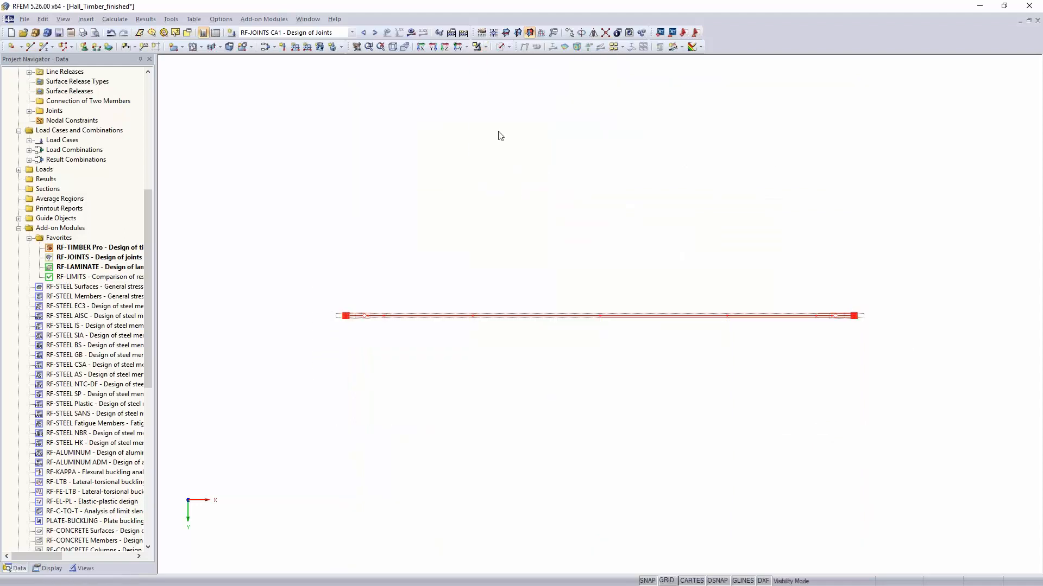
click(433, 46)
middle_drag(857, 283, 587, 269)
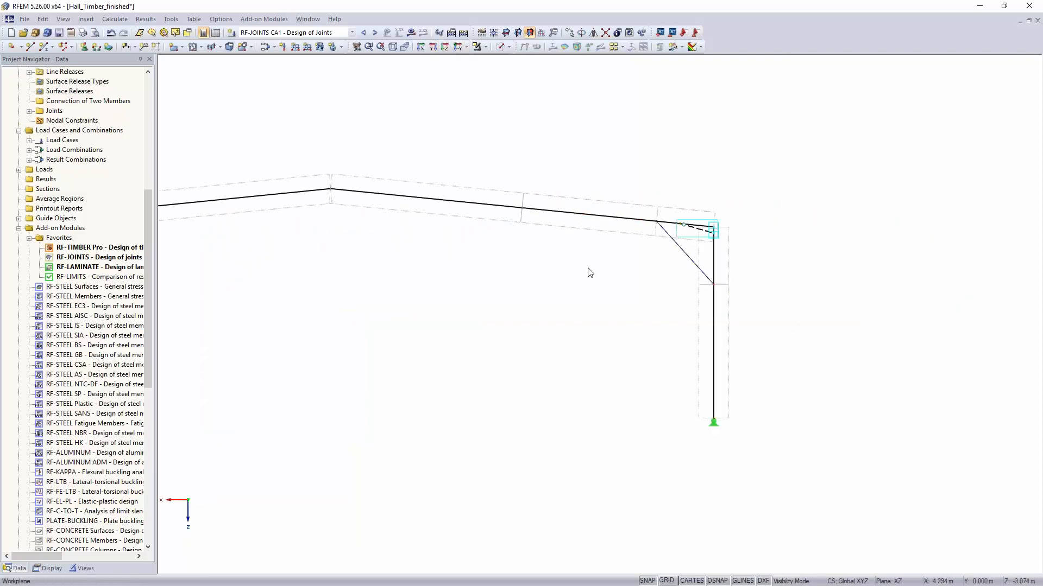
Calculate and display the results of load combination CO13 (1.35G + 1.5Qs + 0.9Qw1 + 1.05QiA + Imp1).
click(311, 34)
scroll(299, 116, up, 1)
scroll(299, 116, up, 20)
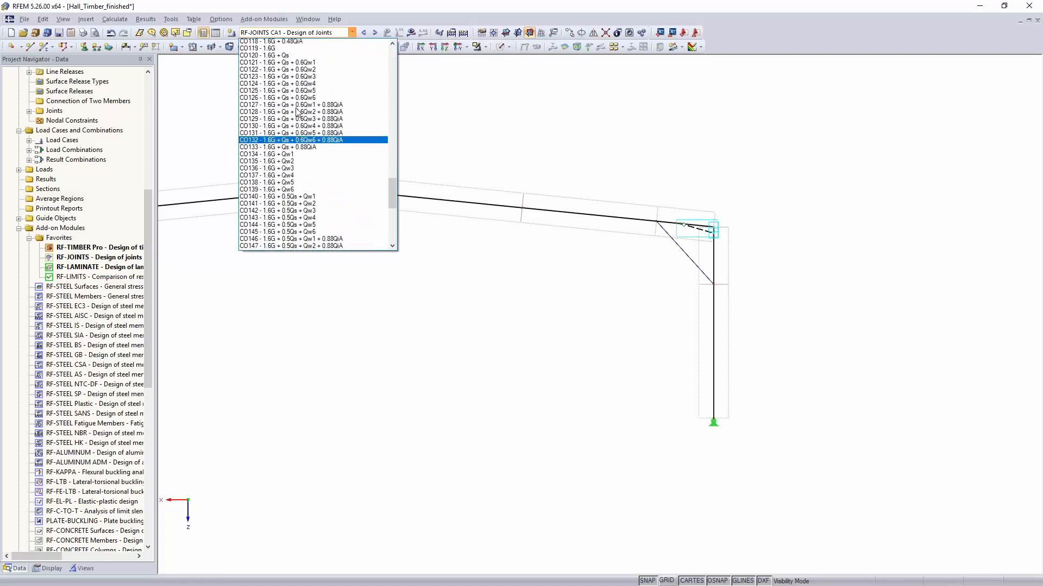
scroll(294, 110, up, 16)
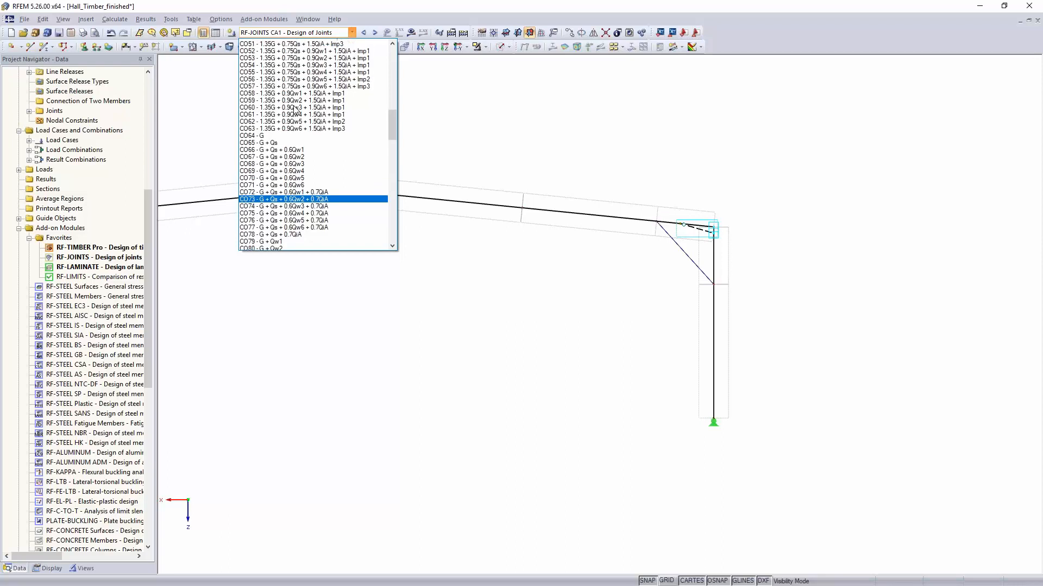
scroll(292, 110, up, 4)
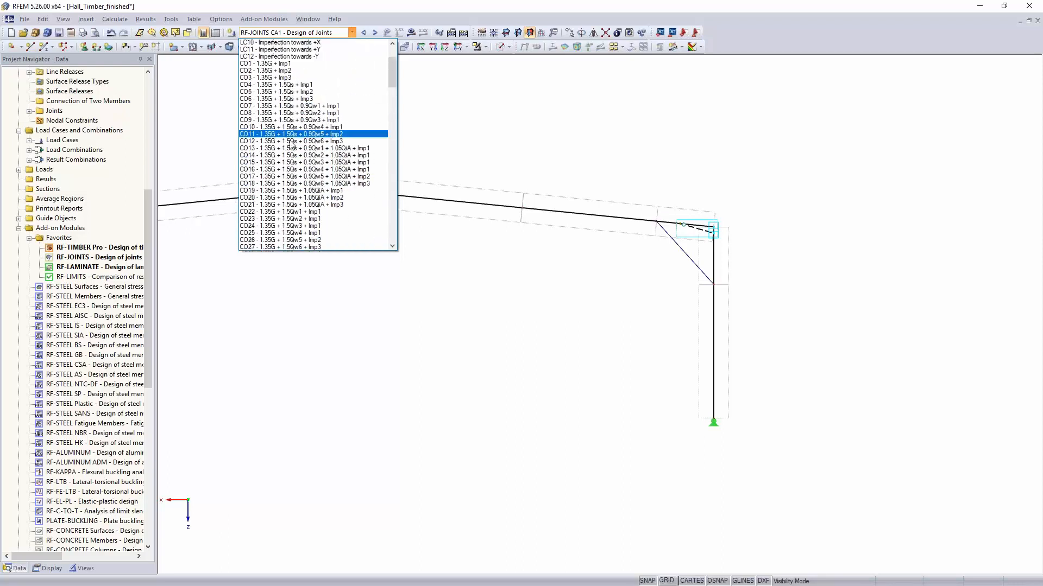
click(291, 149)
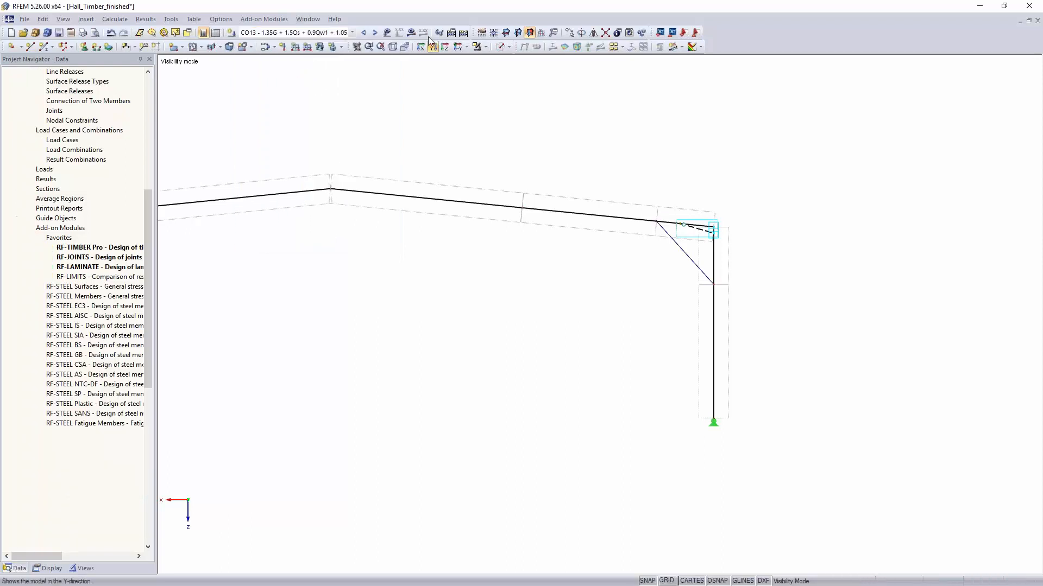
click(498, 316)
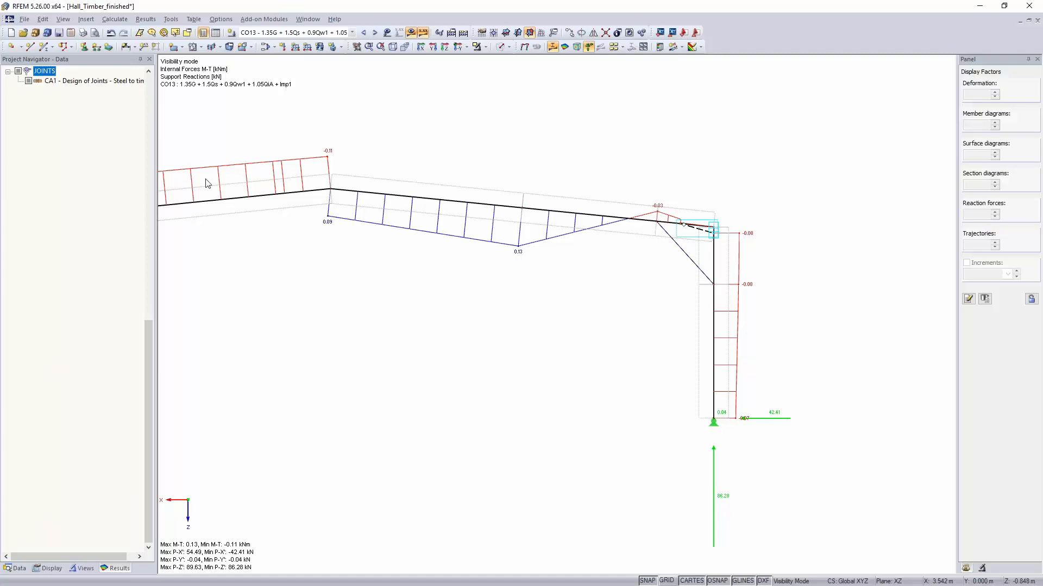
Display the global deformations u and examine the deformed shape around the generated frame corner connection.
drag(146, 404, 148, 158)
click(19, 74)
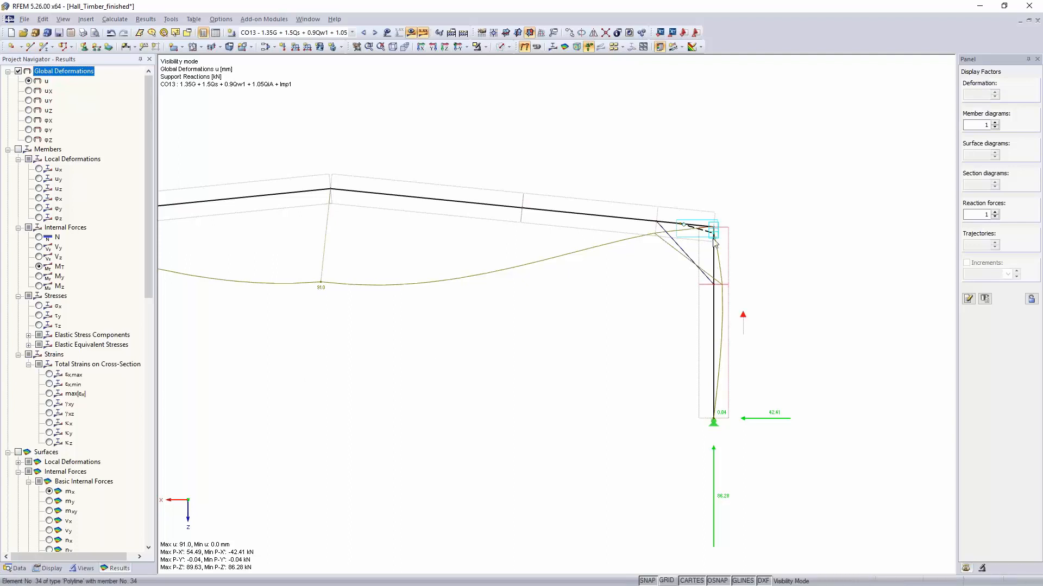
scroll(713, 239, up, 1)
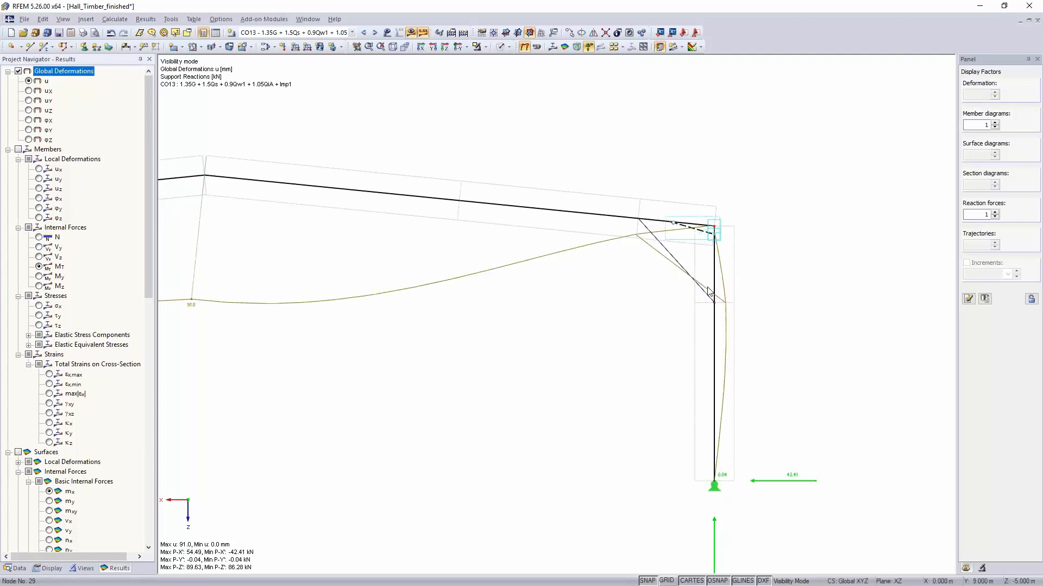
scroll(704, 236, up, 4)
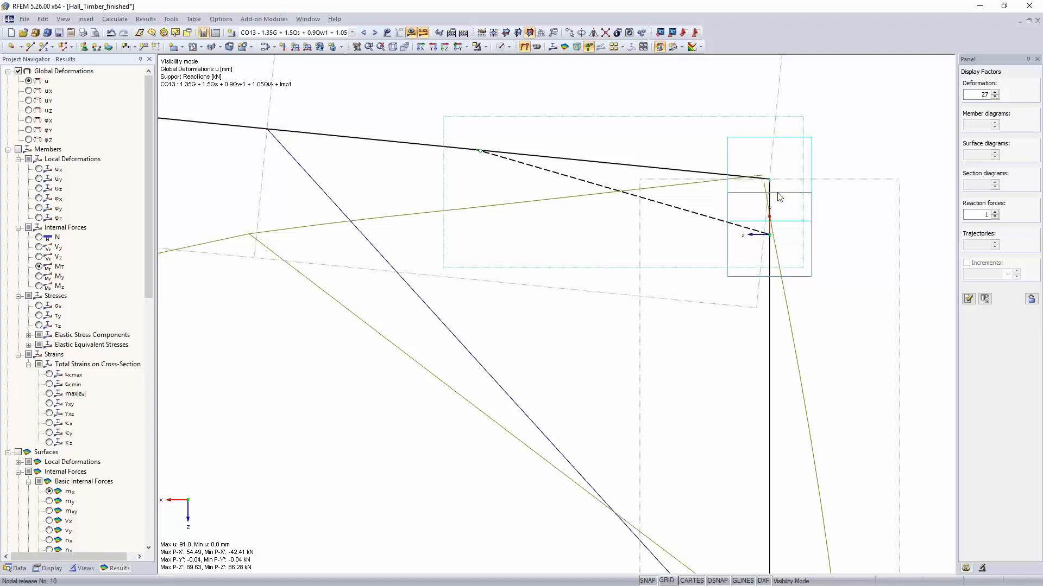
scroll(774, 179, up, 2)
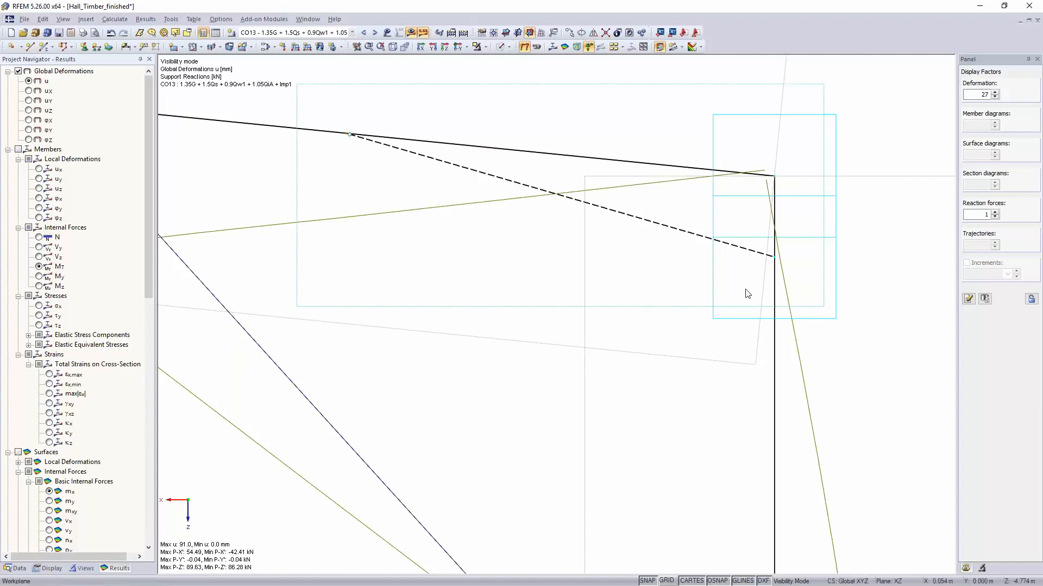
scroll(745, 294, down, 6)
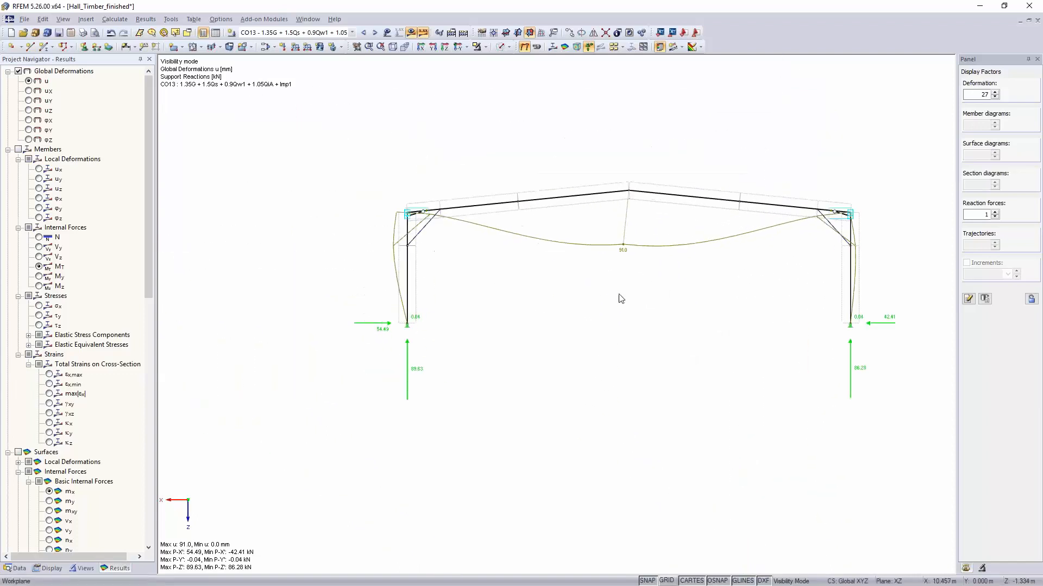
scroll(621, 298, up, 1)
Reopen the RF-JOINTS design case and set the number of steel plates in the joint to 1.
click(24, 570)
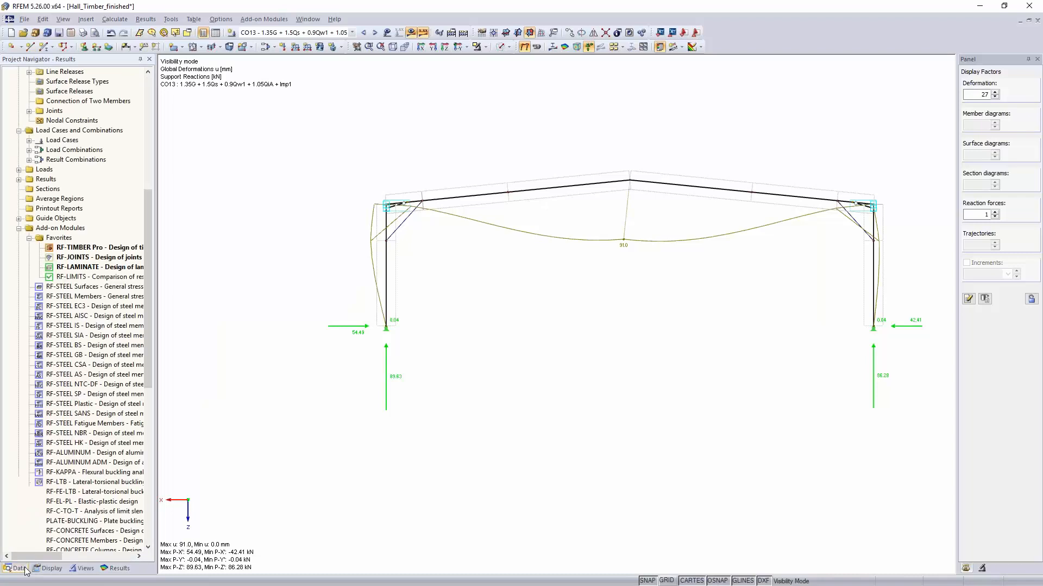
double_click(89, 258)
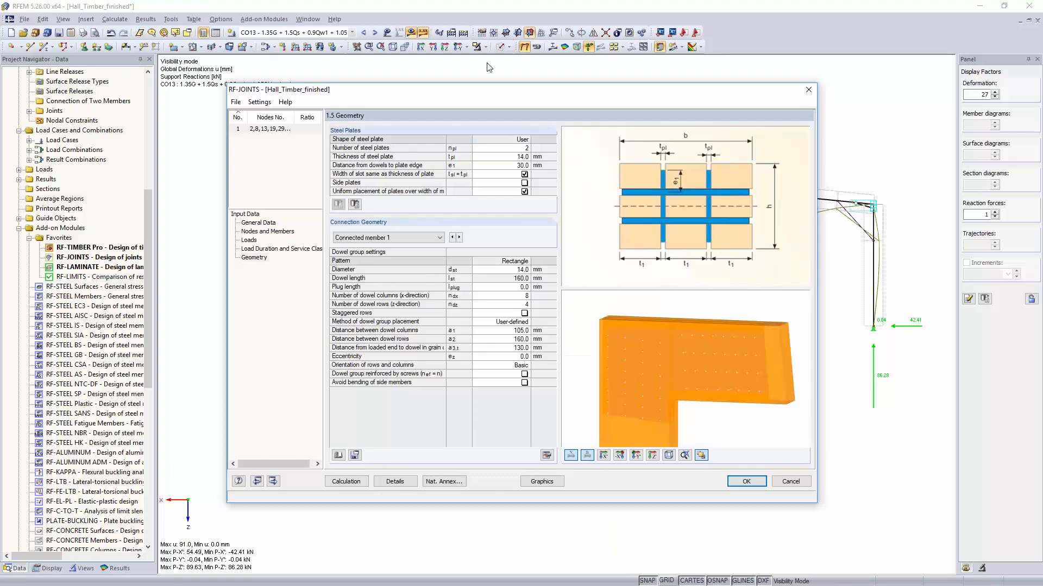
click(504, 148)
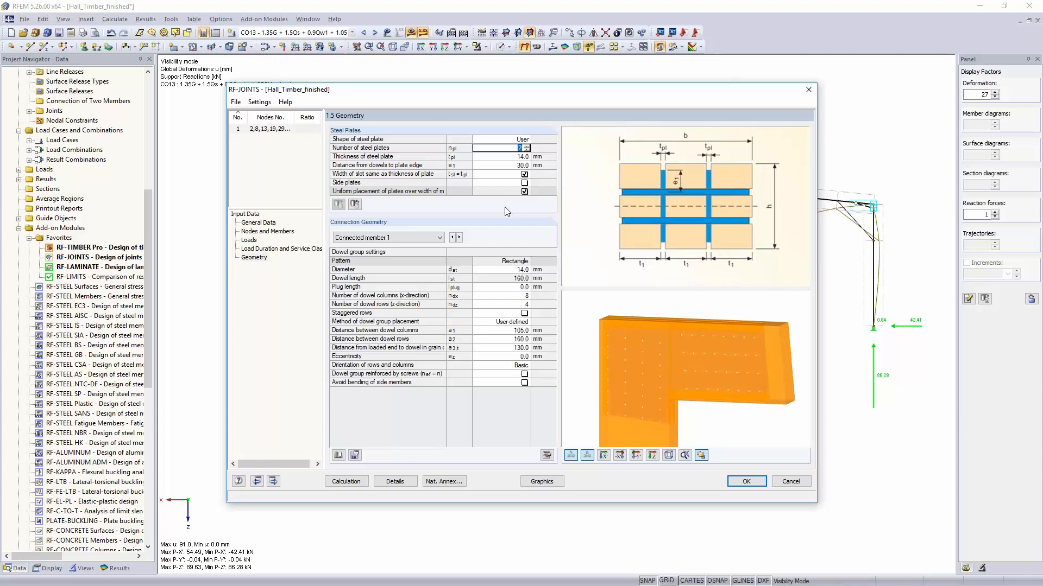
text(1)
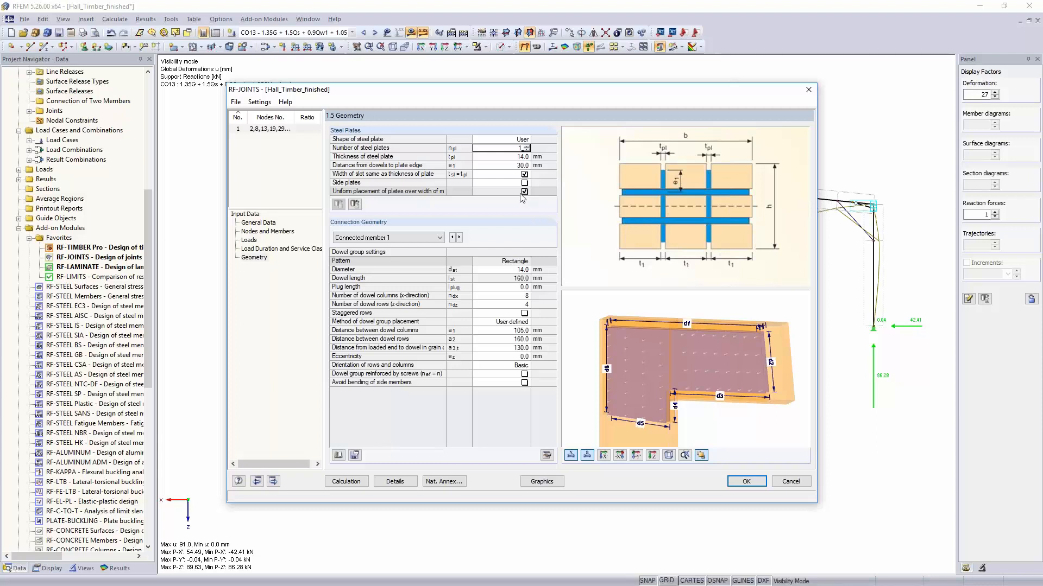
key(Return)
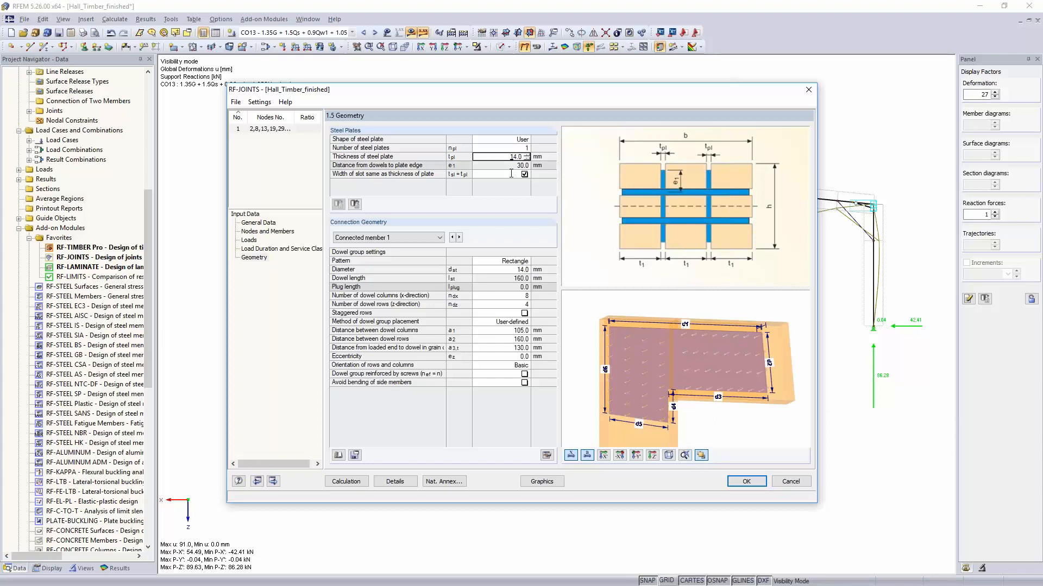
Set the dowel diameter to 18 mm for both connected member 1 and the main member.
click(493, 269)
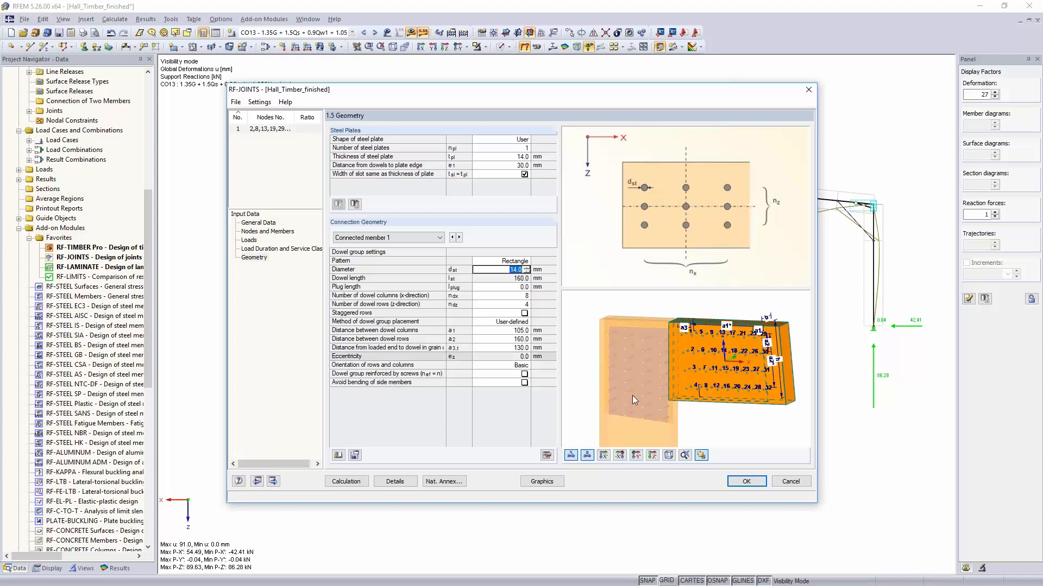
text(18)
key(Return)
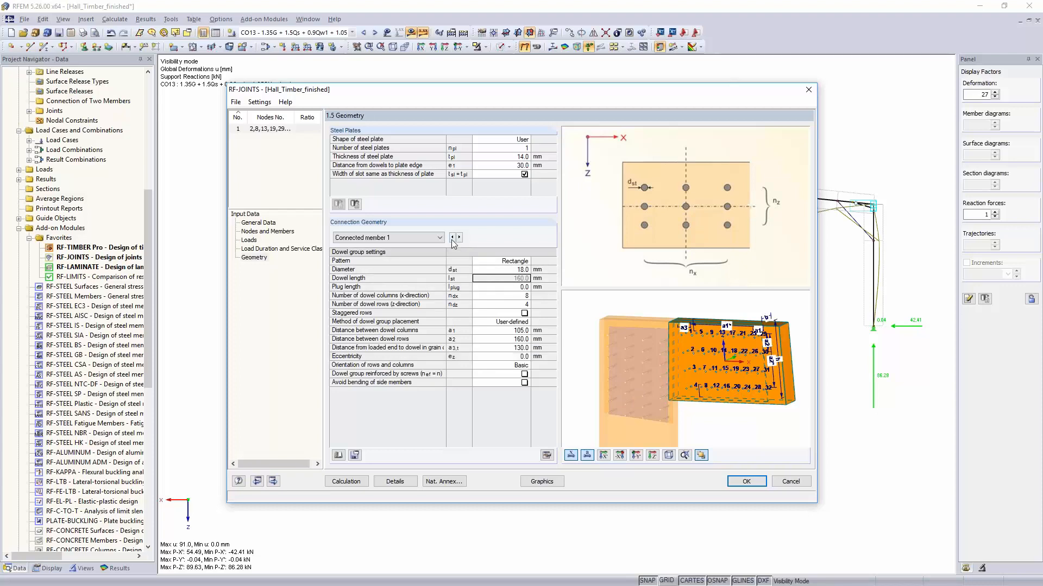
click(452, 238)
click(505, 270)
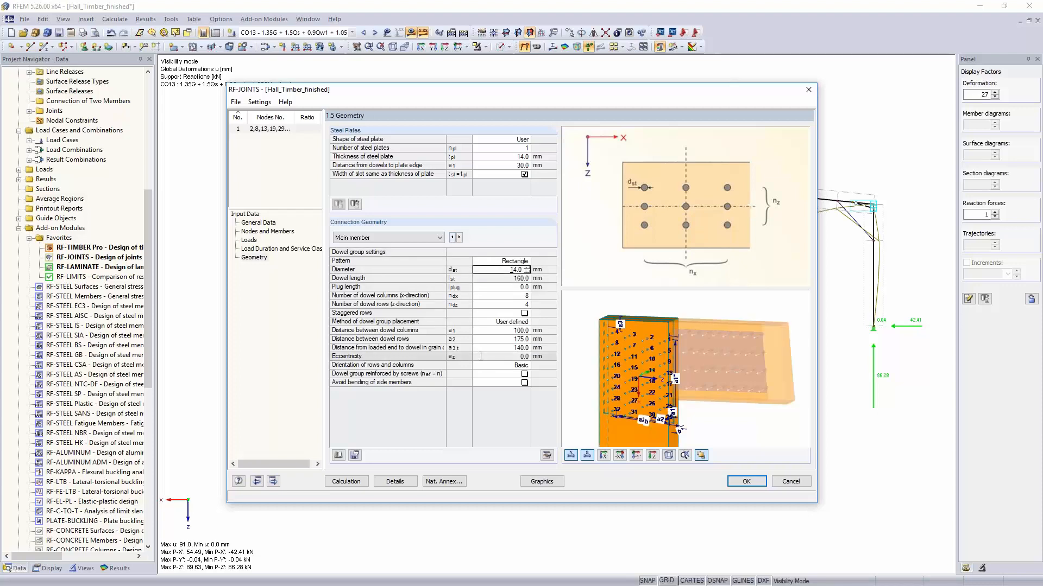
key(Return)
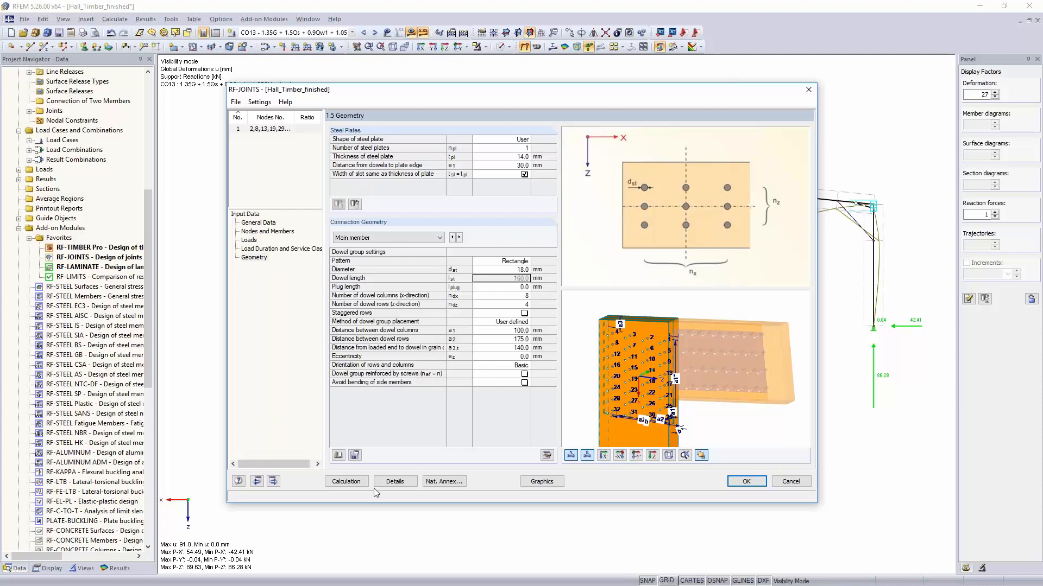
Recalculate the joint design and examine the main member's single-dowel capacity, steel plate bending and net cross-section shear checks.
click(347, 482)
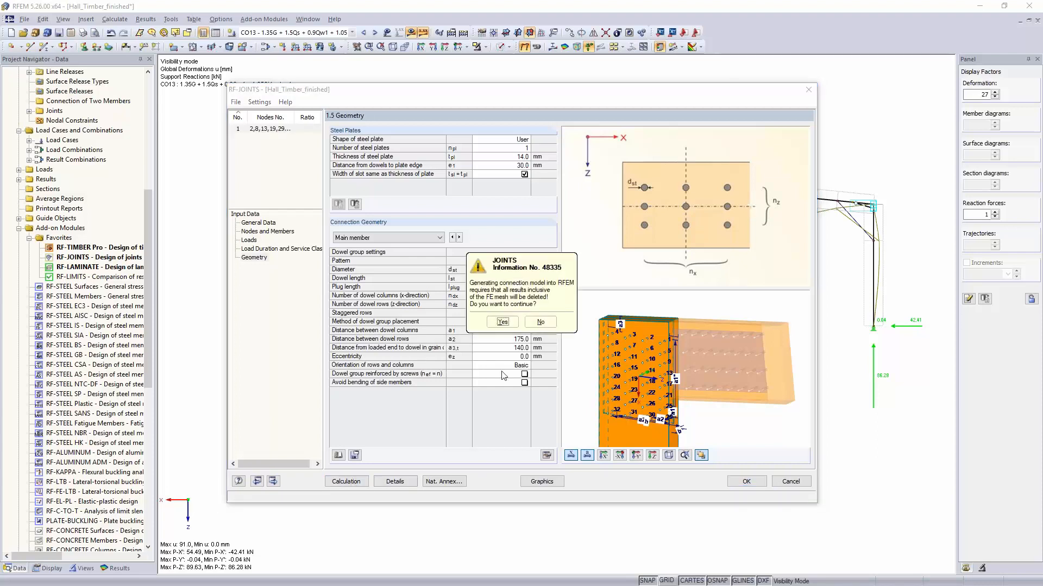
click(503, 323)
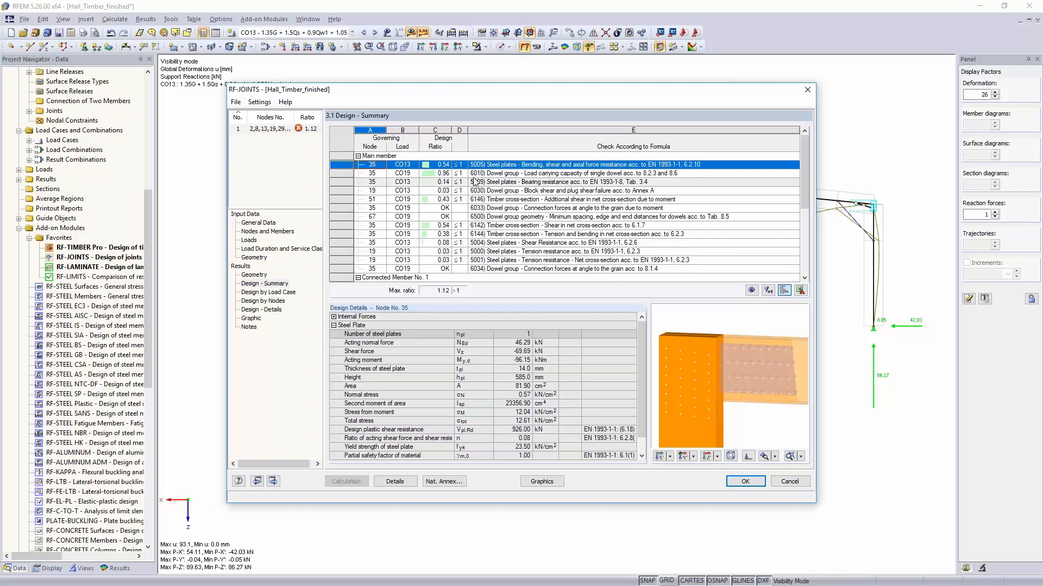
click(484, 174)
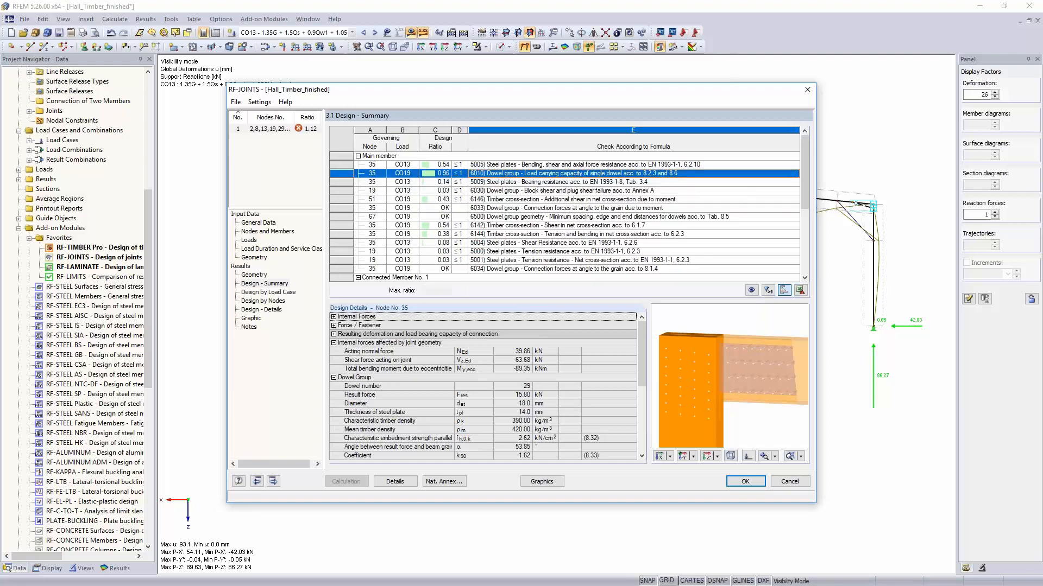
click(443, 164)
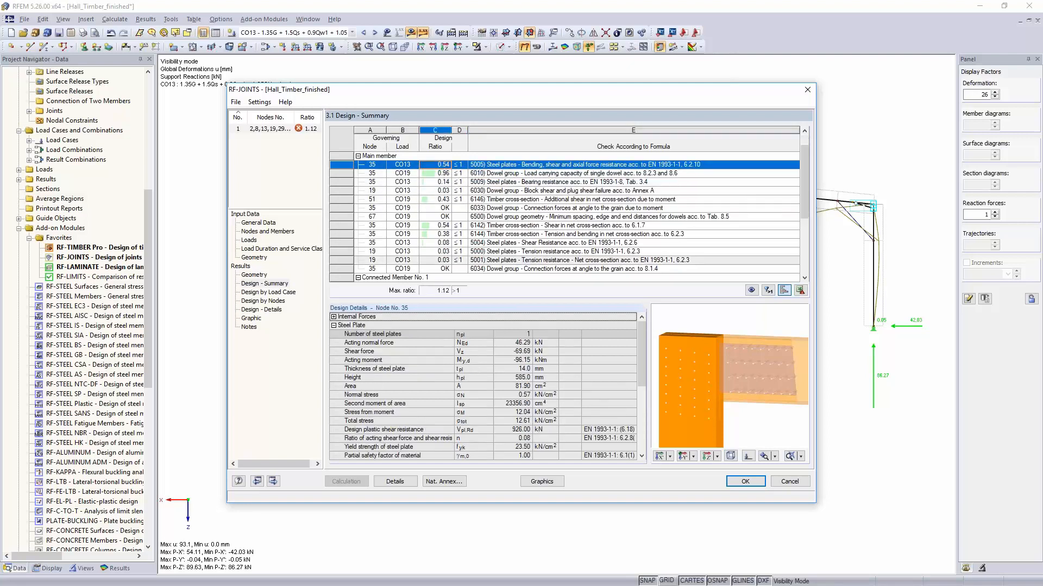
scroll(504, 216, down, 3)
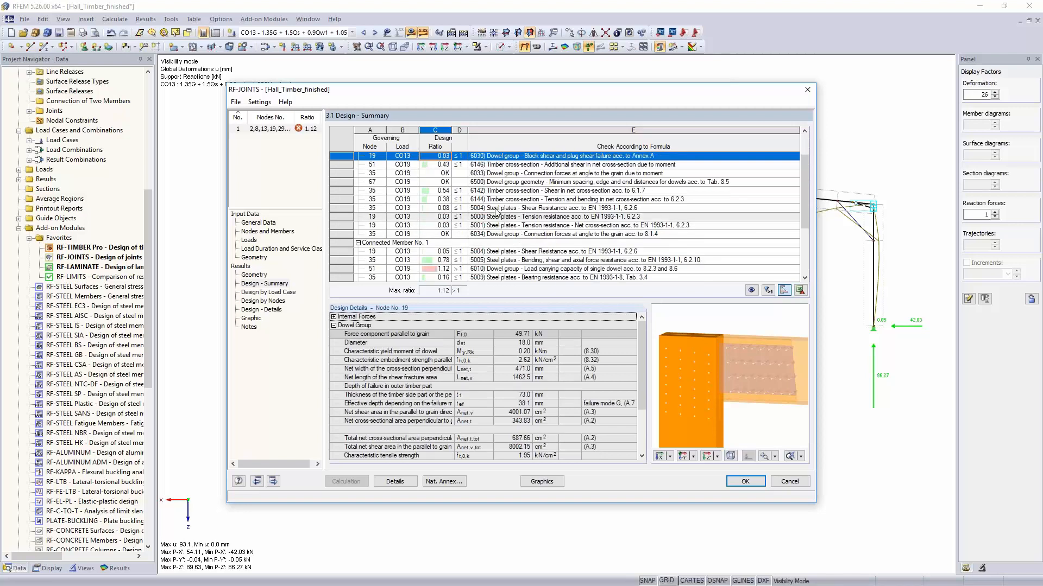
click(505, 193)
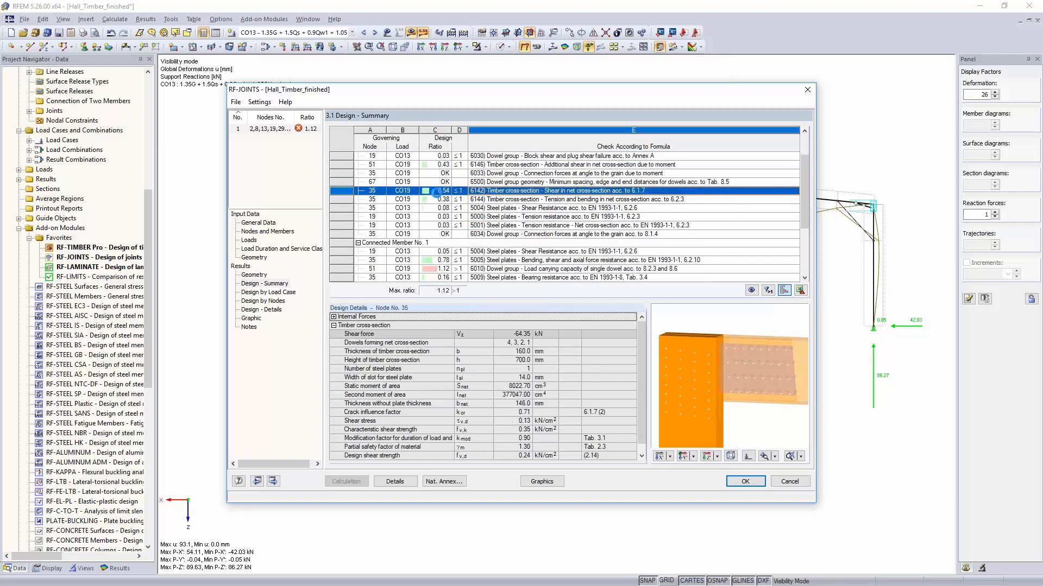
Reinforce connected member 1's dowel group with screws and set the reinforcement parameters to be specified manually.
click(501, 270)
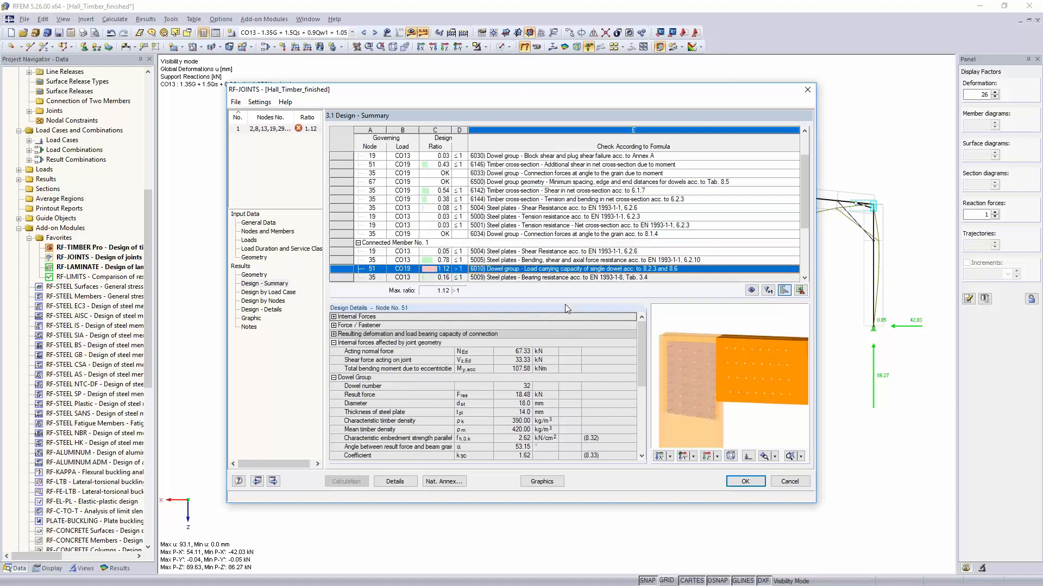
click(258, 259)
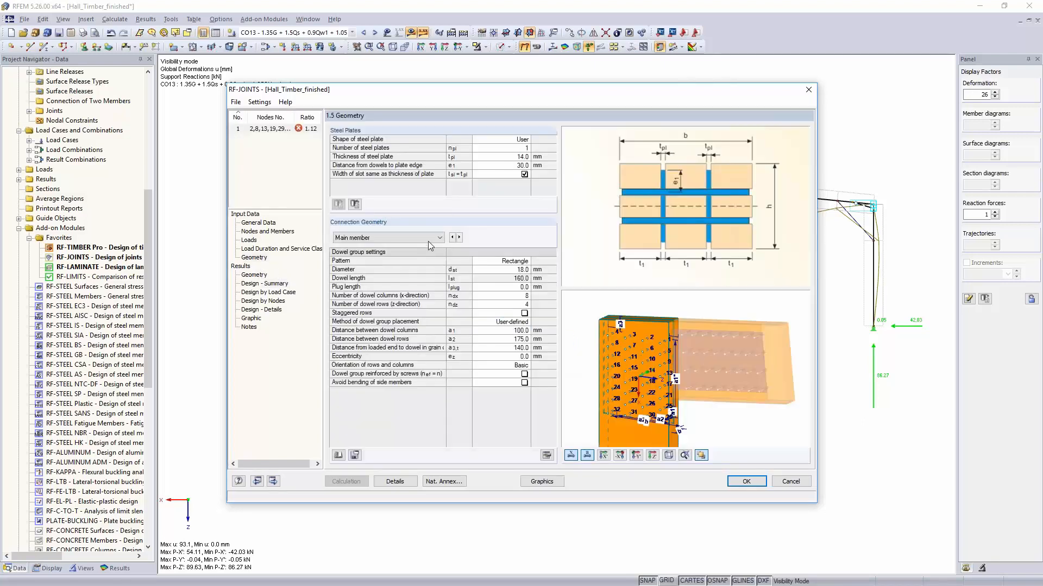
click(459, 238)
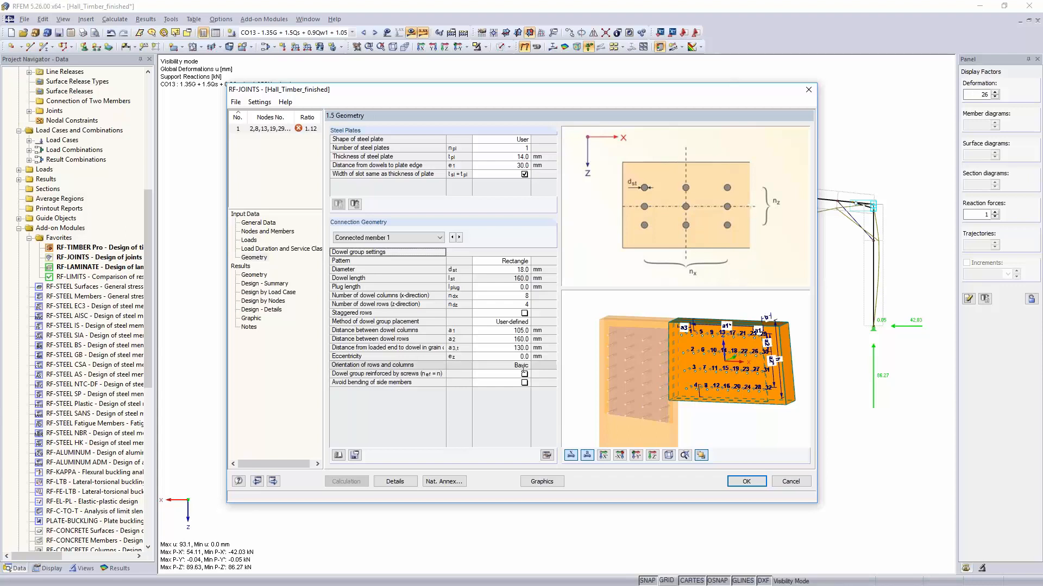
click(524, 376)
click(524, 374)
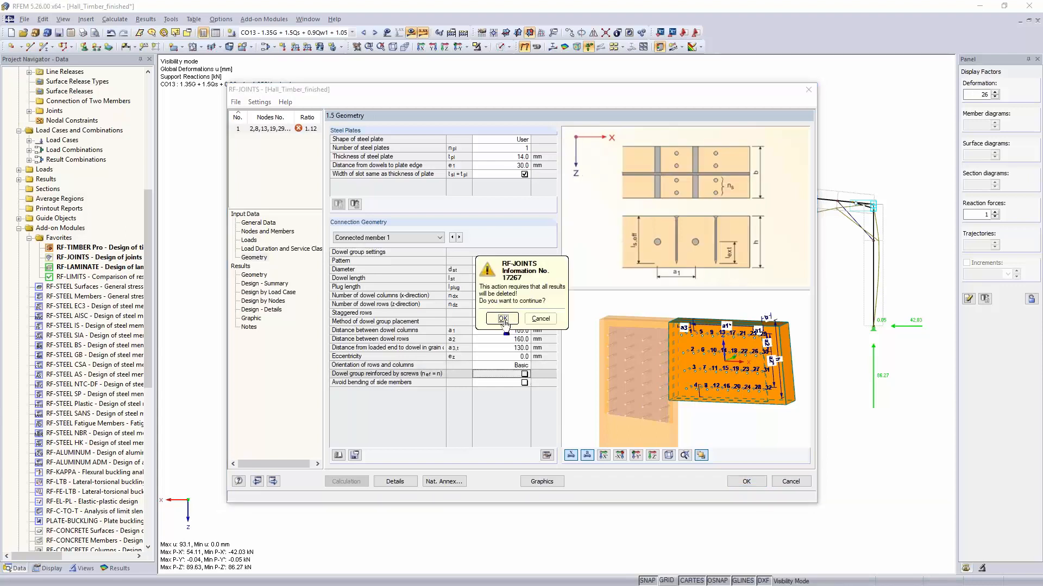
click(507, 326)
scroll(496, 420, down, 1)
click(512, 356)
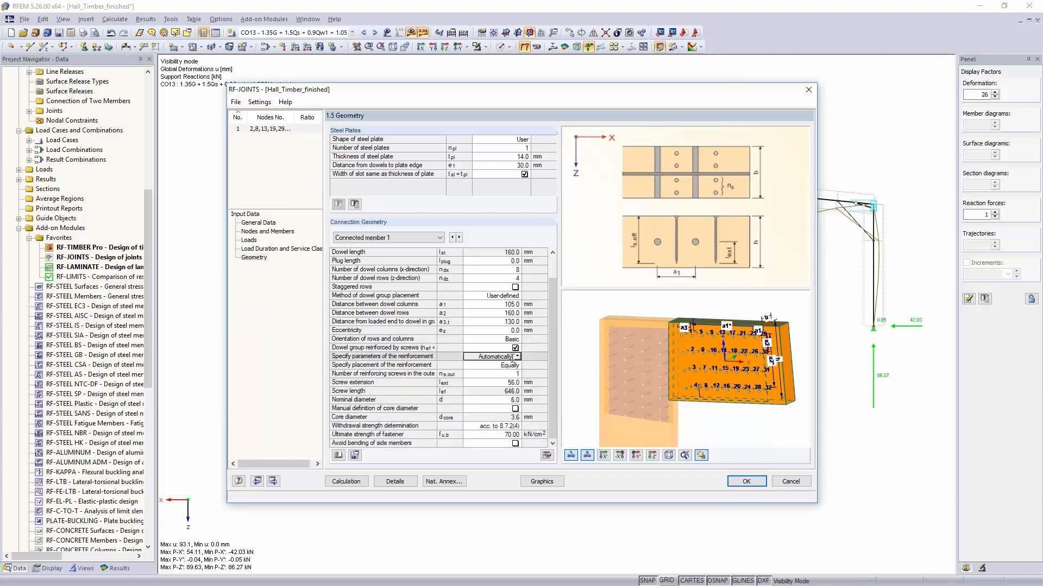
click(518, 357)
click(491, 374)
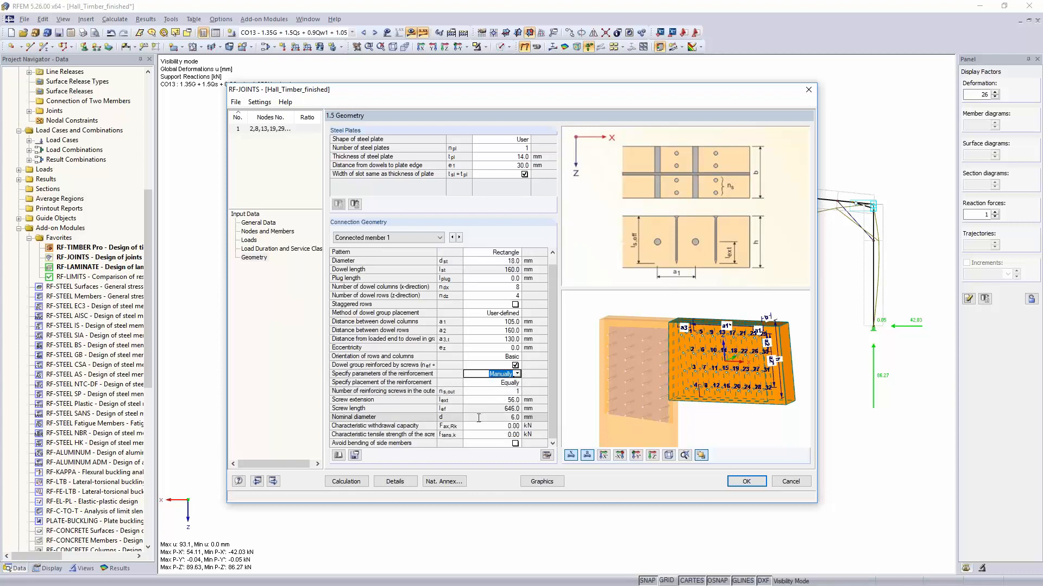
Set the screw extension to 10 mm, withdrawal capacity and tensile strength to 12.5 kN each, and enable avoiding bending of side members.
click(495, 400)
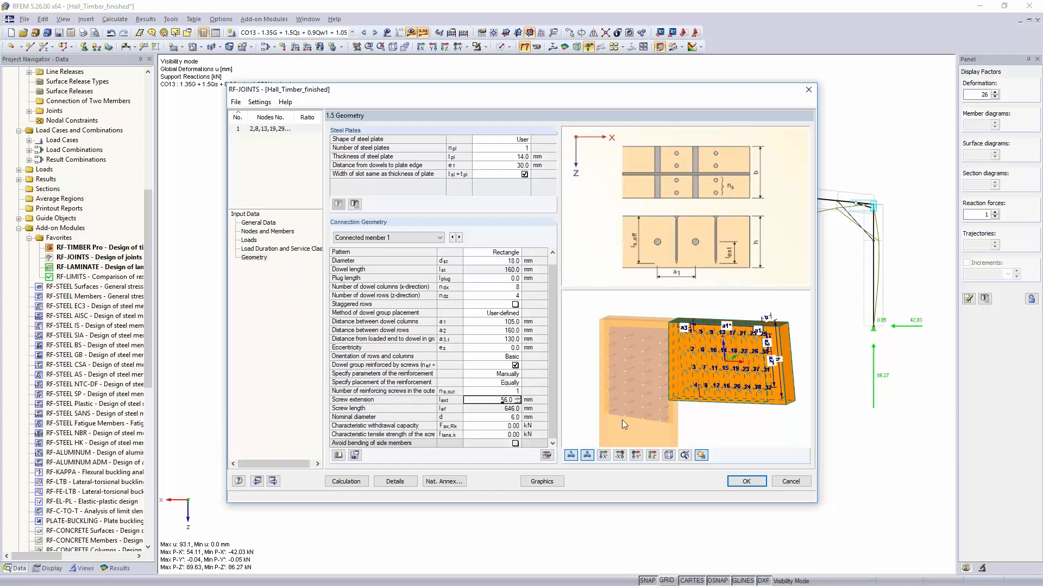
scroll(693, 316, up, 5)
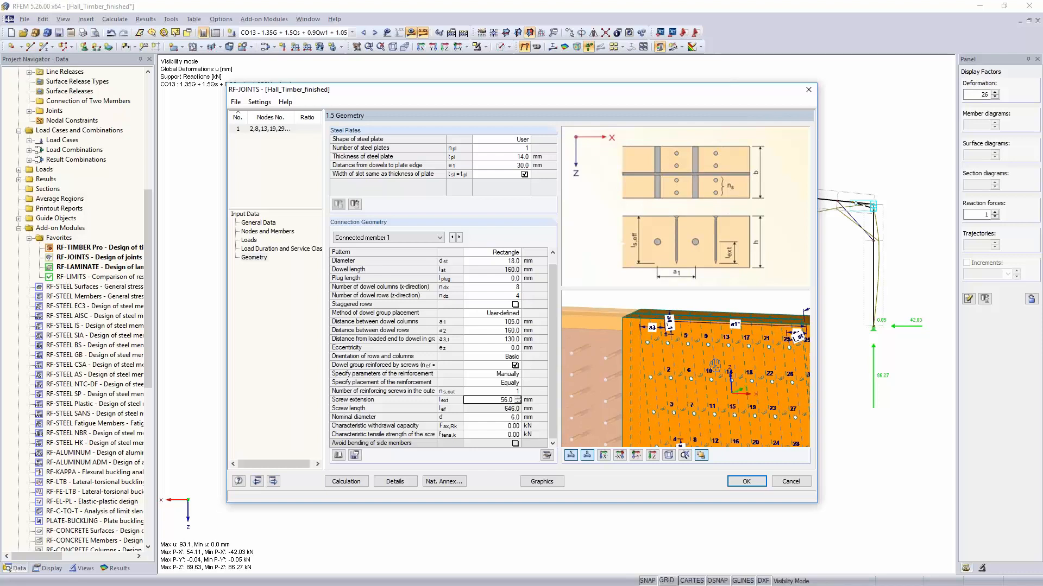
scroll(692, 315, down, 1)
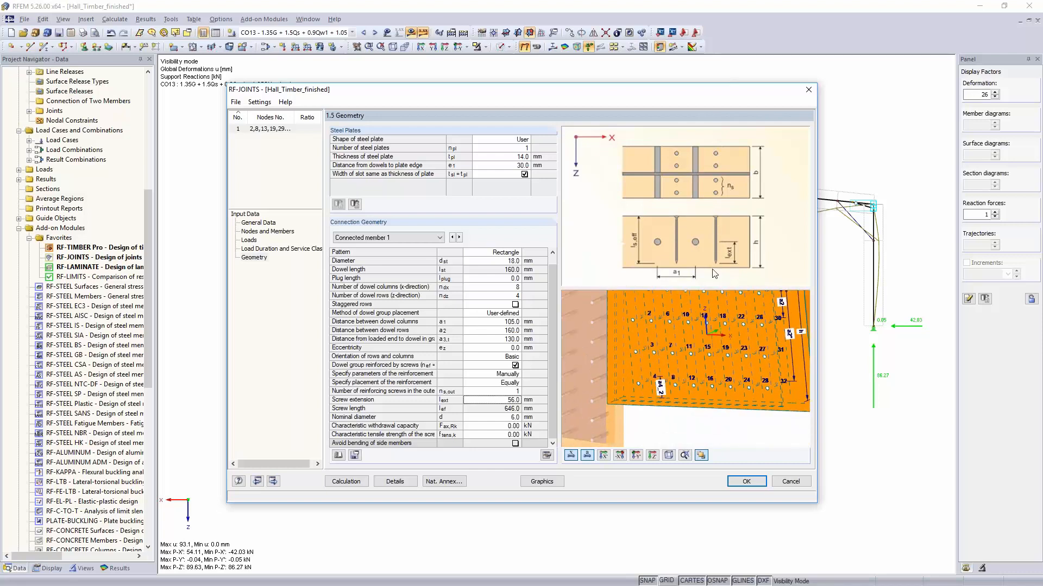
click(500, 400)
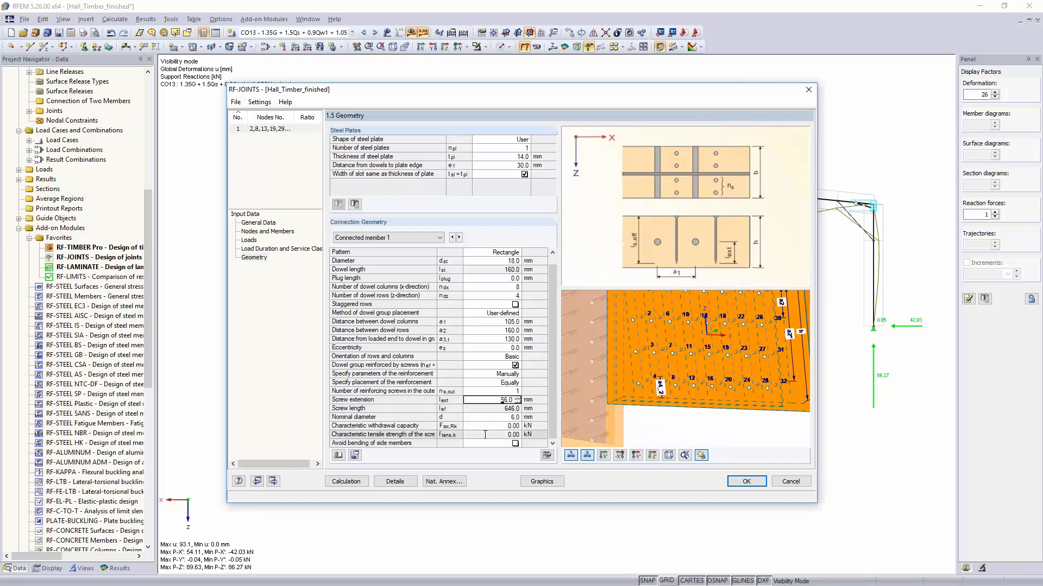
text(10,0)
key(Return)
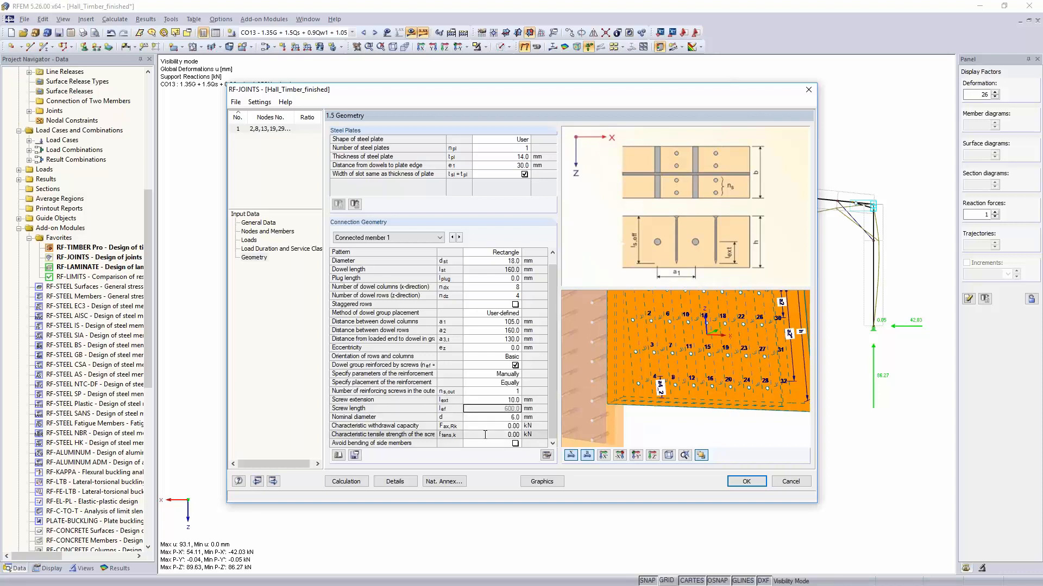
key(Return)
key(Return)
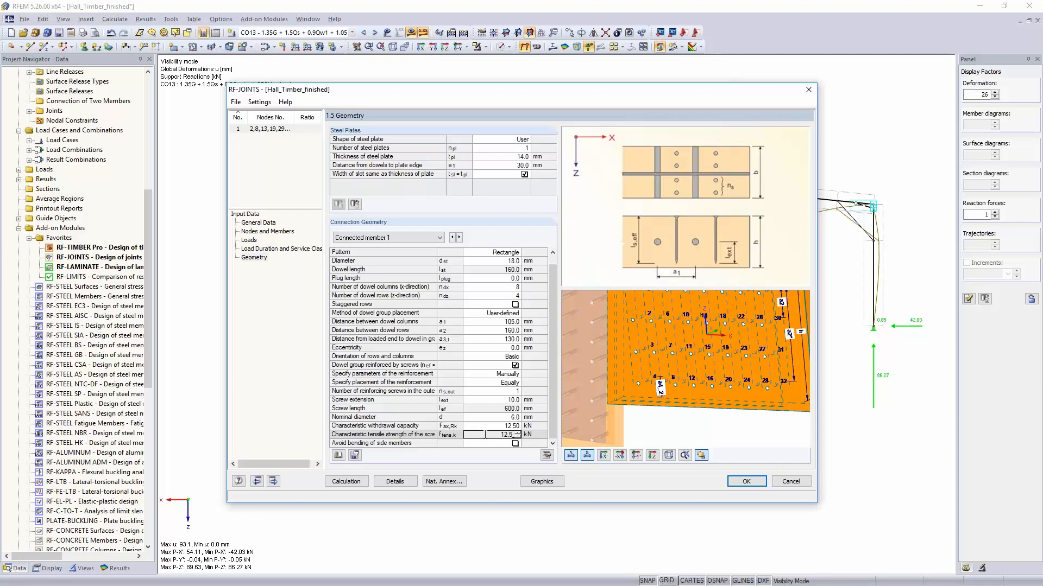
text(12,5)
key(Return)
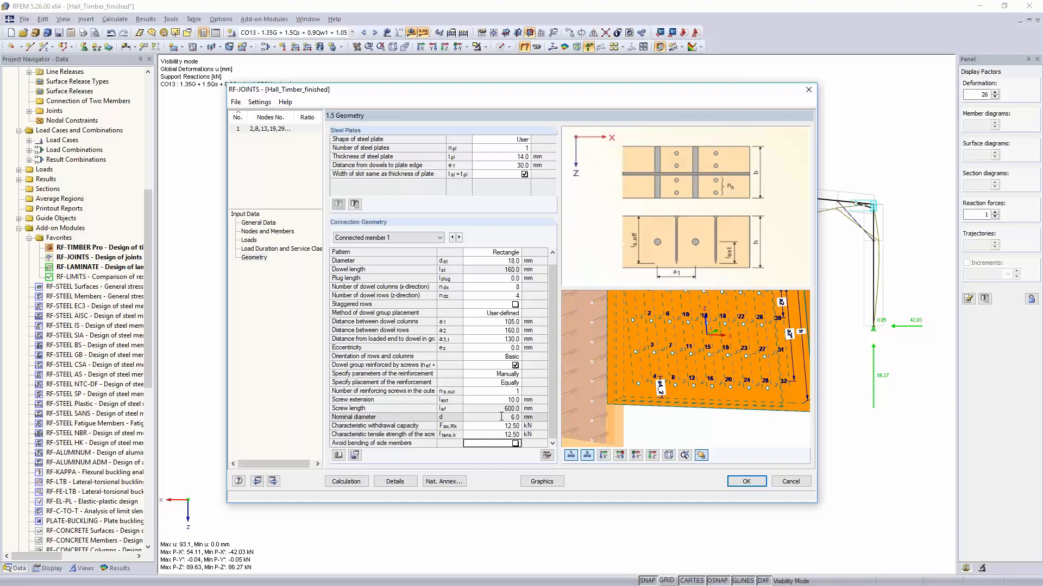
click(515, 444)
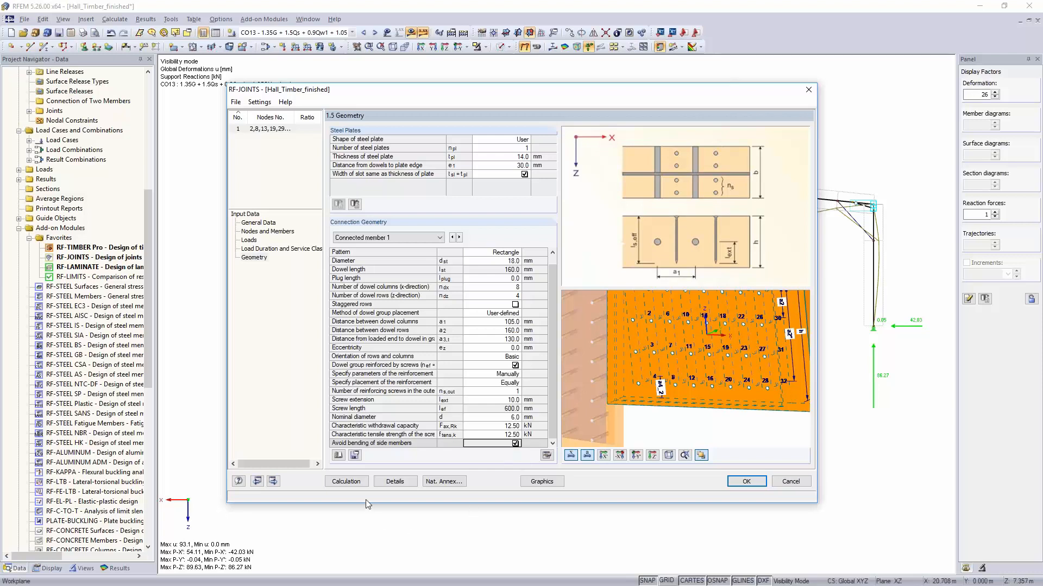
Recalculate the joint design and examine connected member 1's single-dowel load carrying capacity check.
click(352, 485)
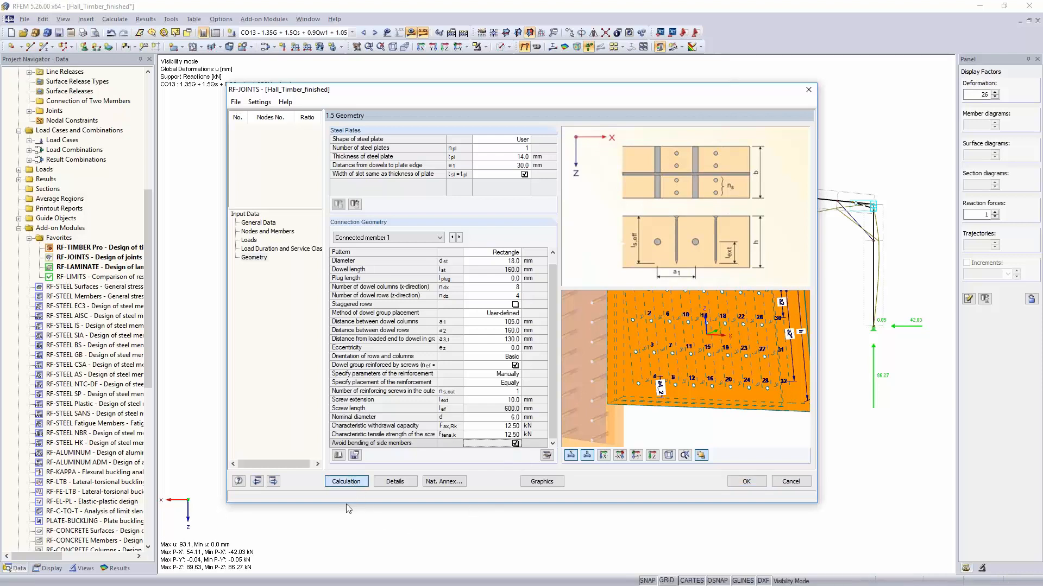
click(502, 323)
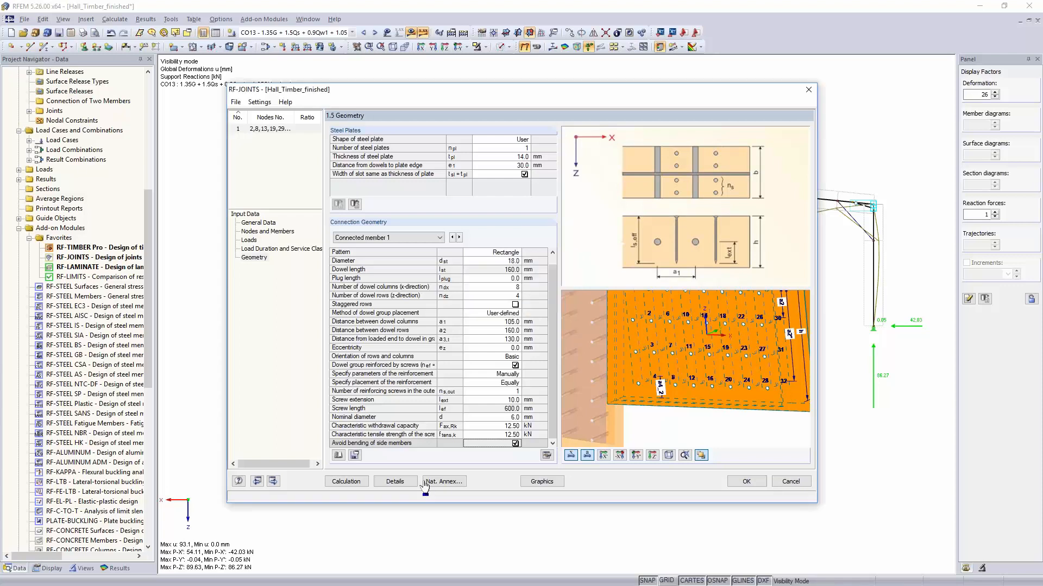
click(351, 483)
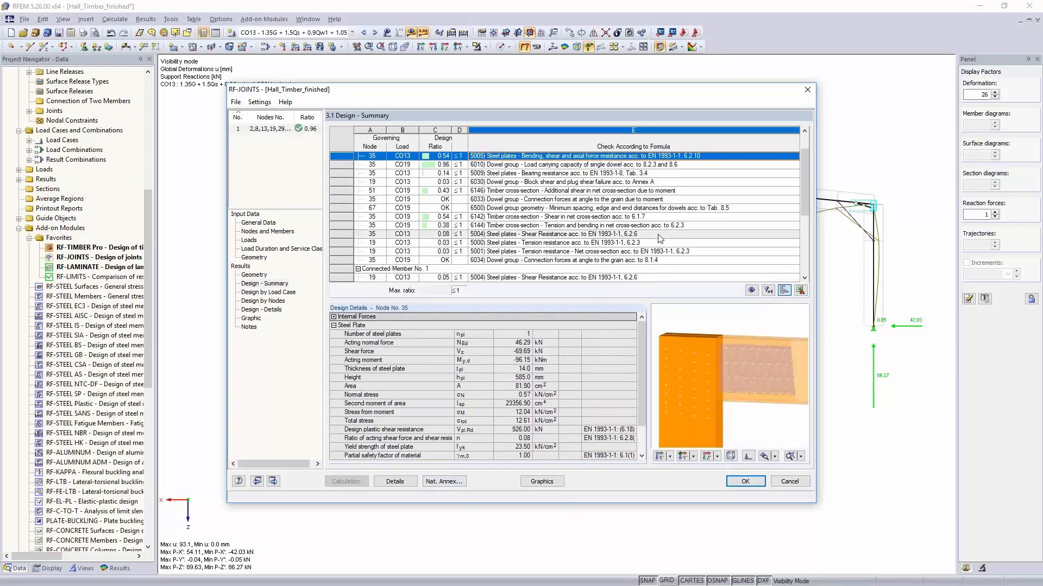
scroll(660, 238, down, 3)
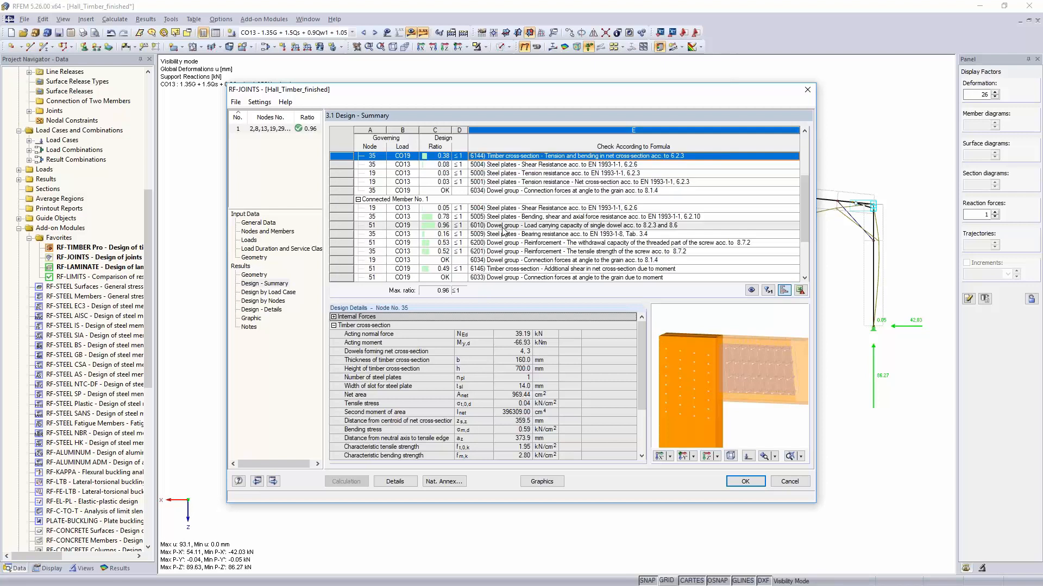
click(471, 227)
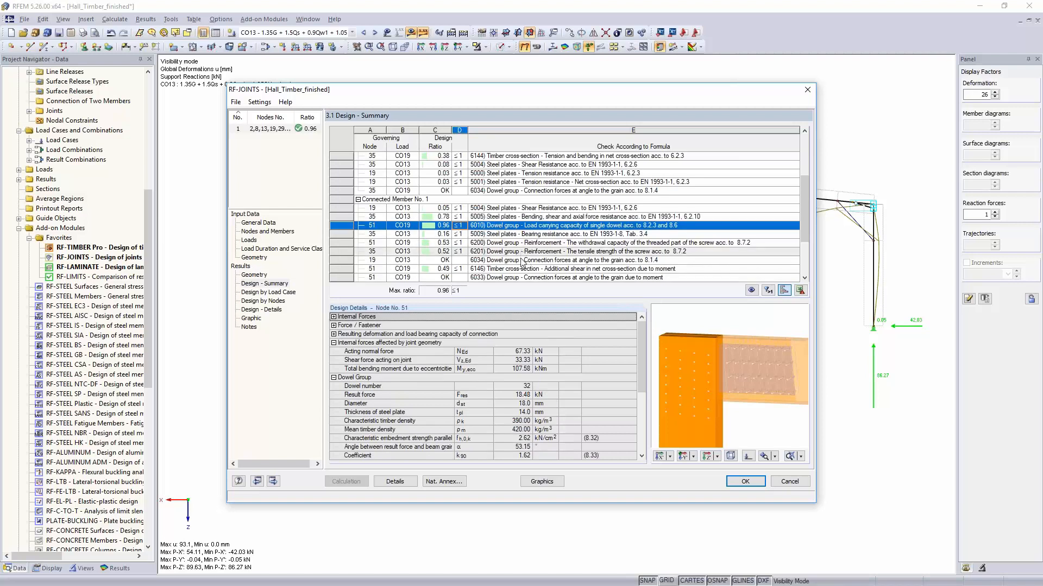
Examine the main member's slip modulus for SLS and ULS in the geometry results.
click(255, 276)
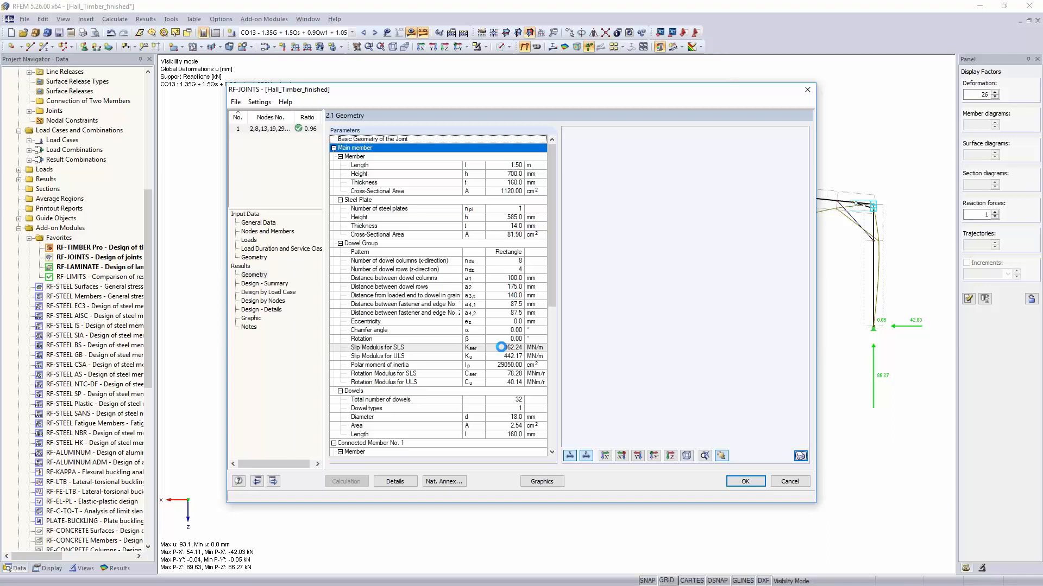
click(501, 347)
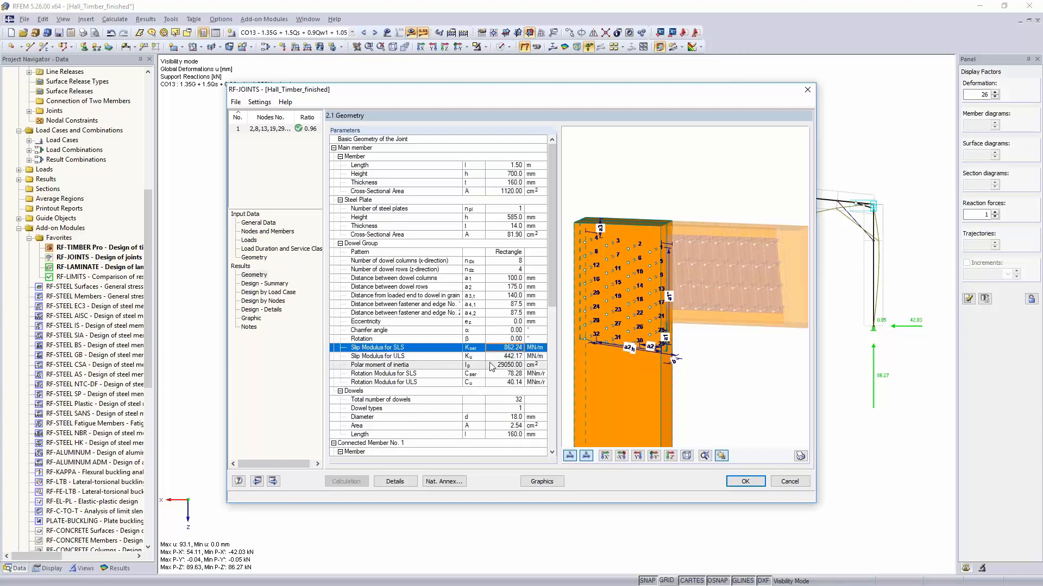
click(401, 357)
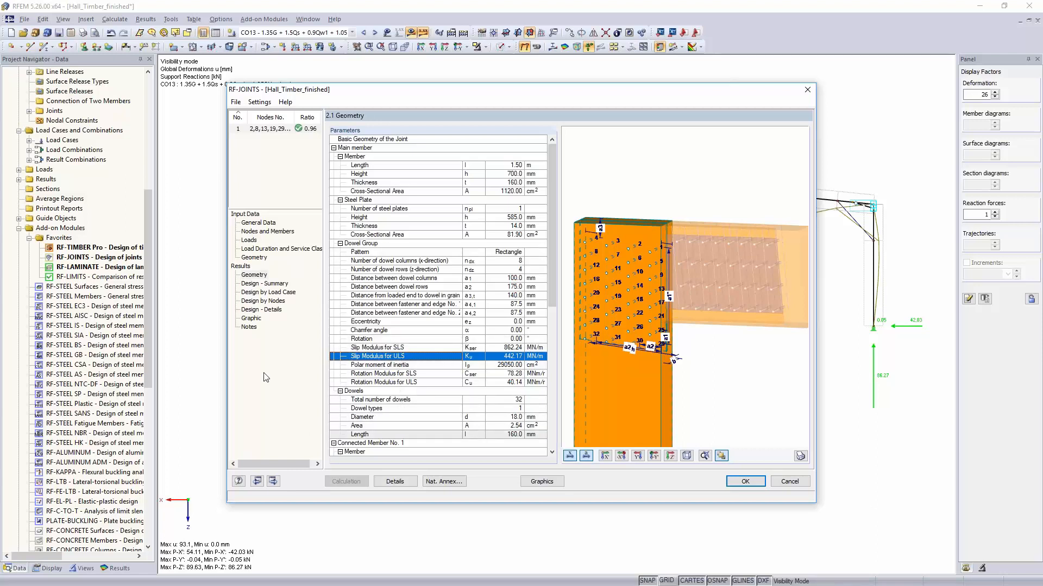
Display only the steel plate in the joint graphic, hiding the main and connected members, and show it as a solid model.
click(252, 319)
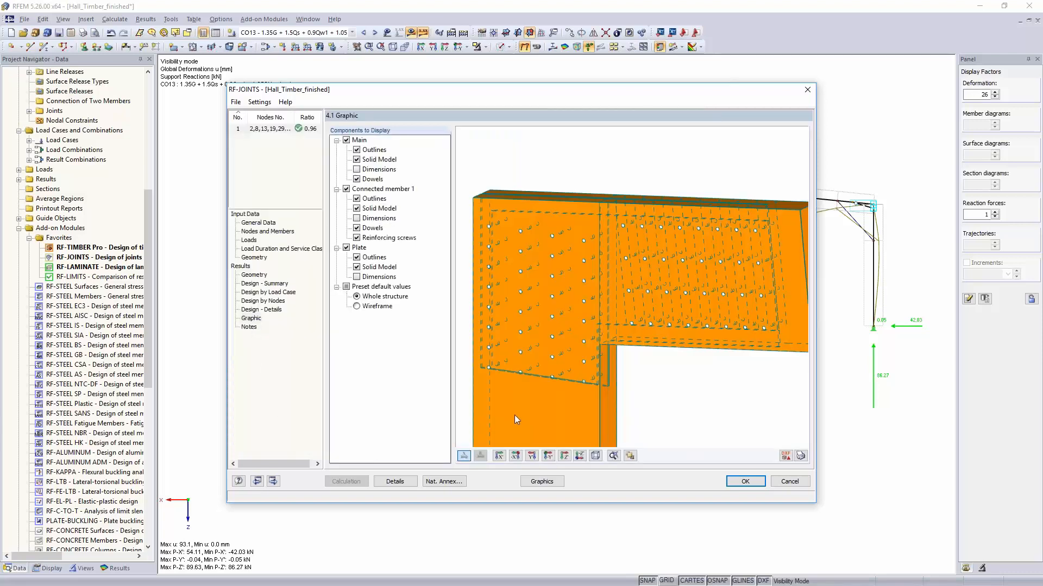
scroll(553, 336, down, 2)
click(356, 306)
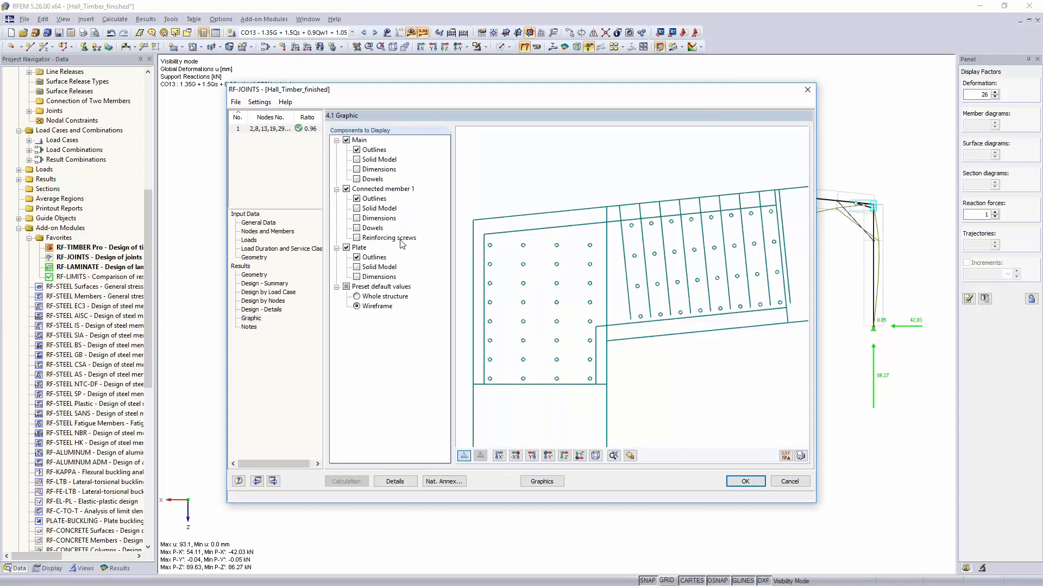
click(346, 188)
click(346, 140)
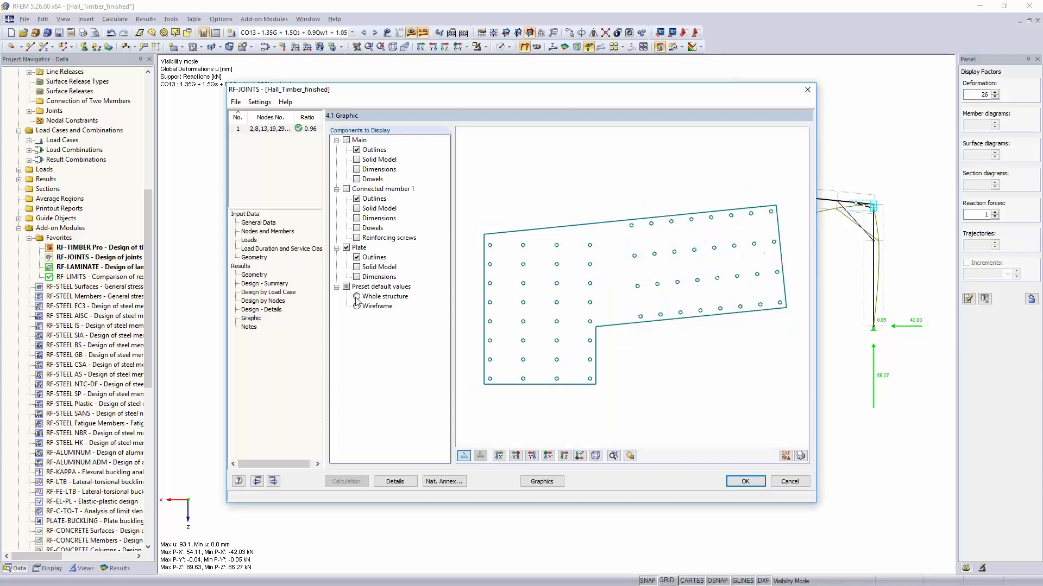
click(357, 267)
middle_drag(705, 304, 653, 215)
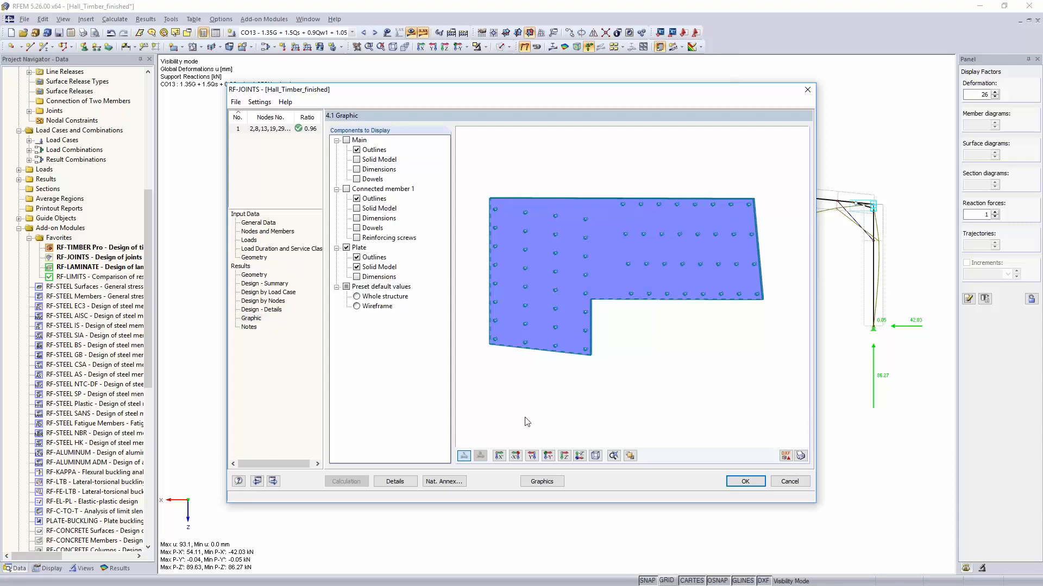
Close the joint design, accepting it, and cancel visibility mode to show the deformations of the entire hall.
click(743, 485)
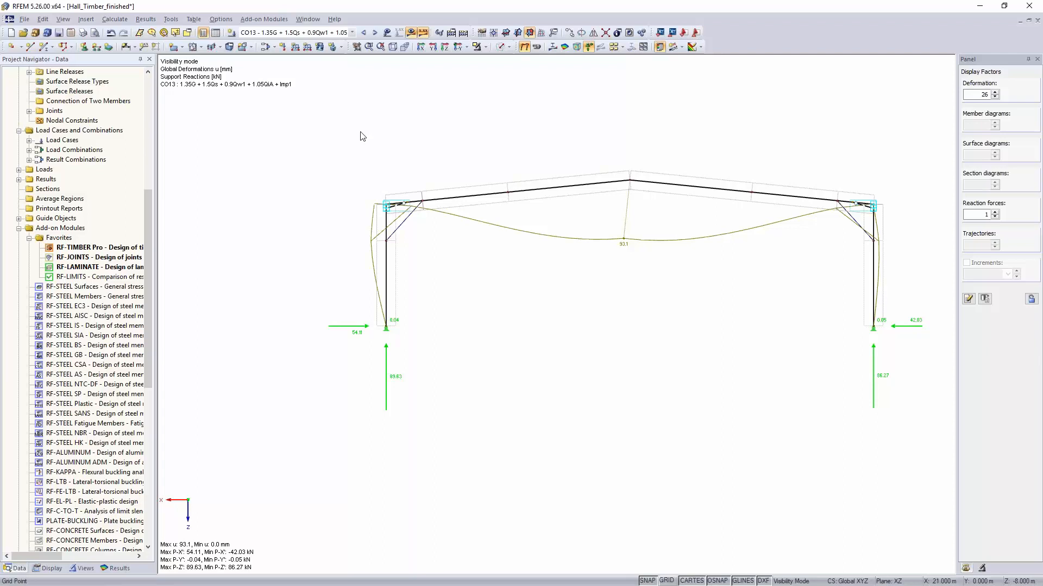
click(486, 47)
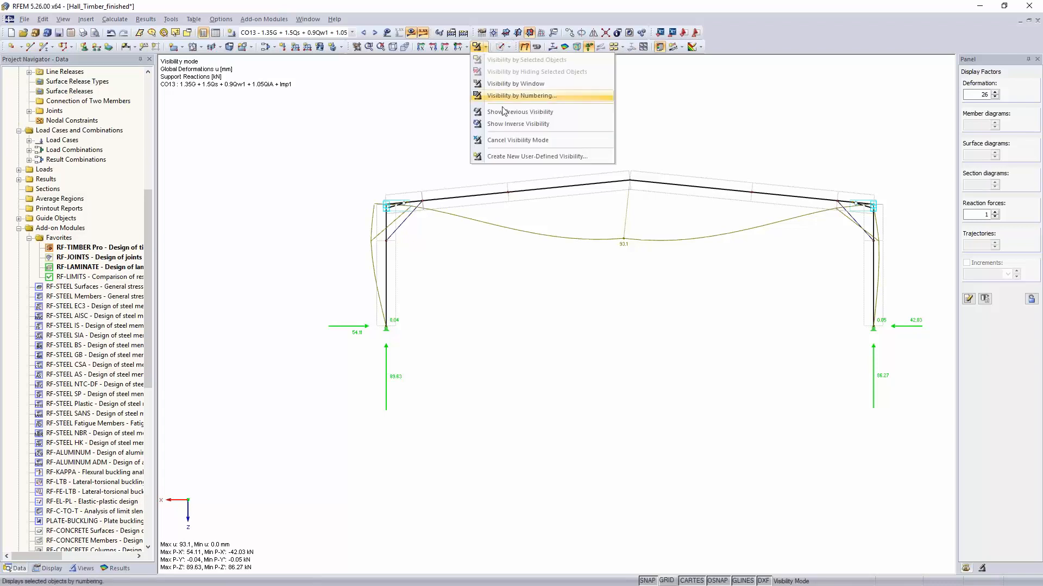
click(510, 143)
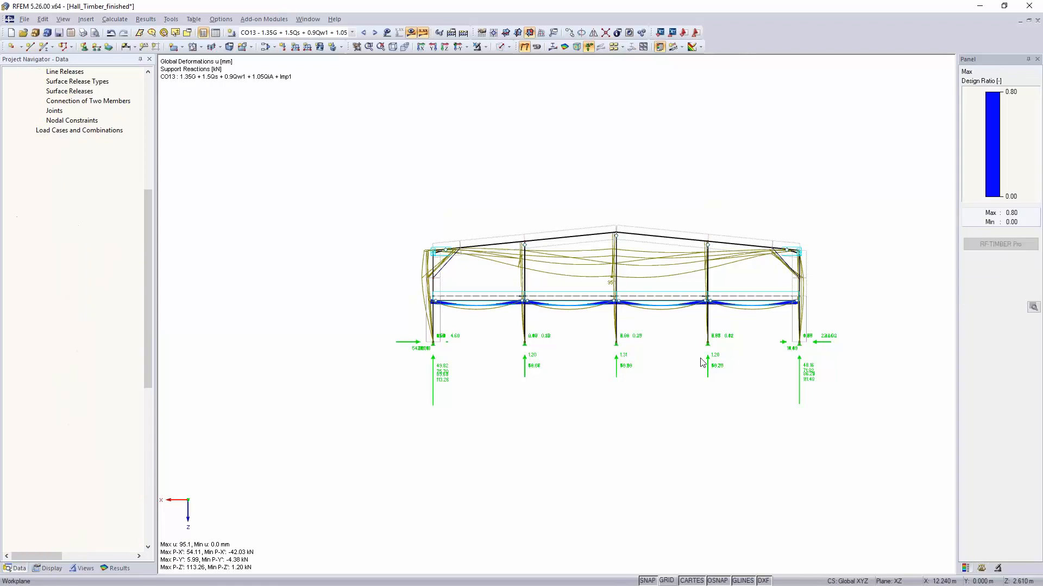
ctrl+middle_drag(701, 365, 478, 441)
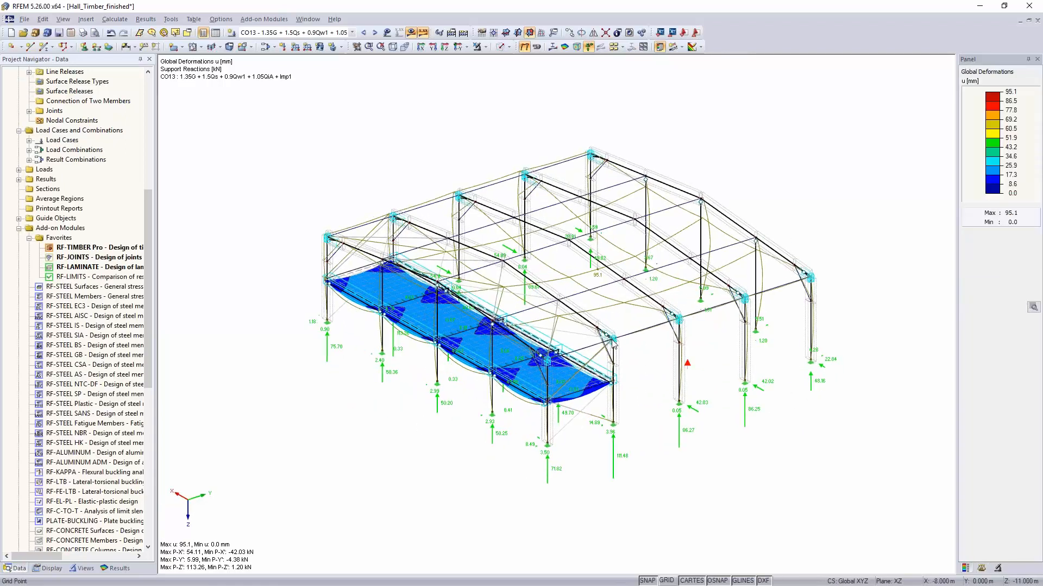
scroll(579, 352, up, 6)
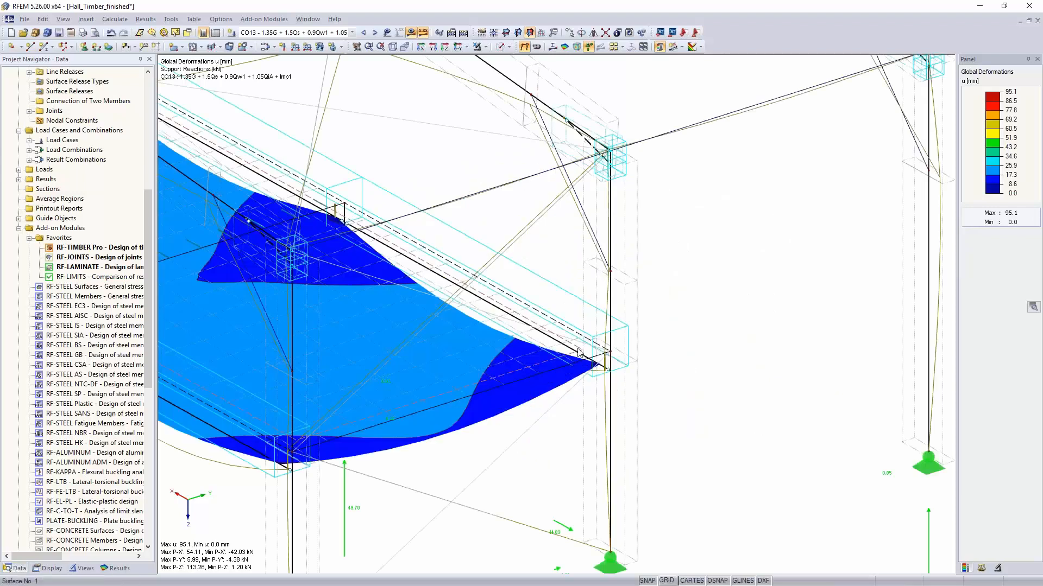
scroll(579, 352, down, 3)
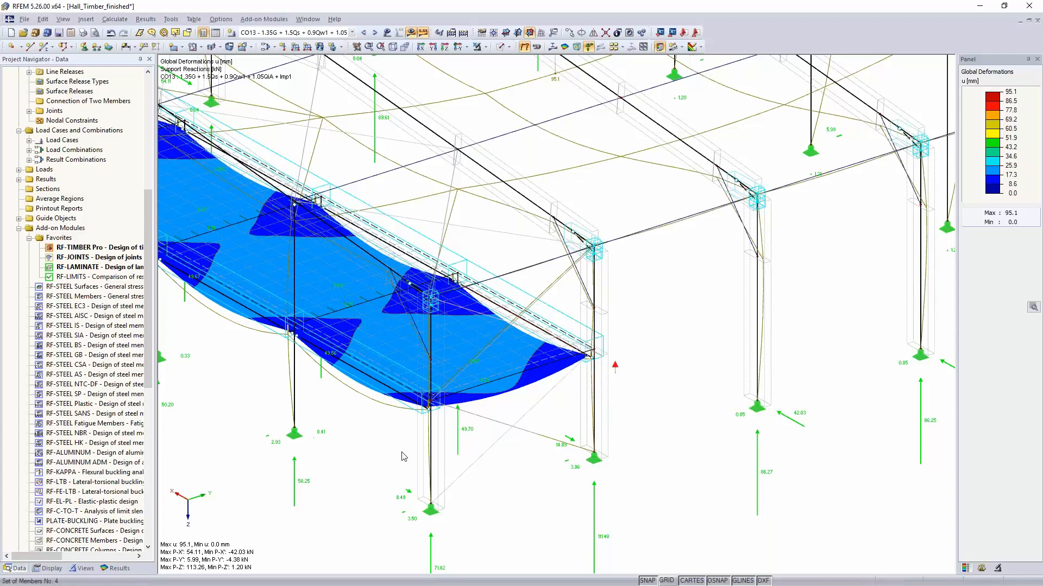
Open the RF-LIMITS add-on module and select load combination CO48 (1.35G + 1.5QiA + Imp3) for the limit checks.
double_click(71, 277)
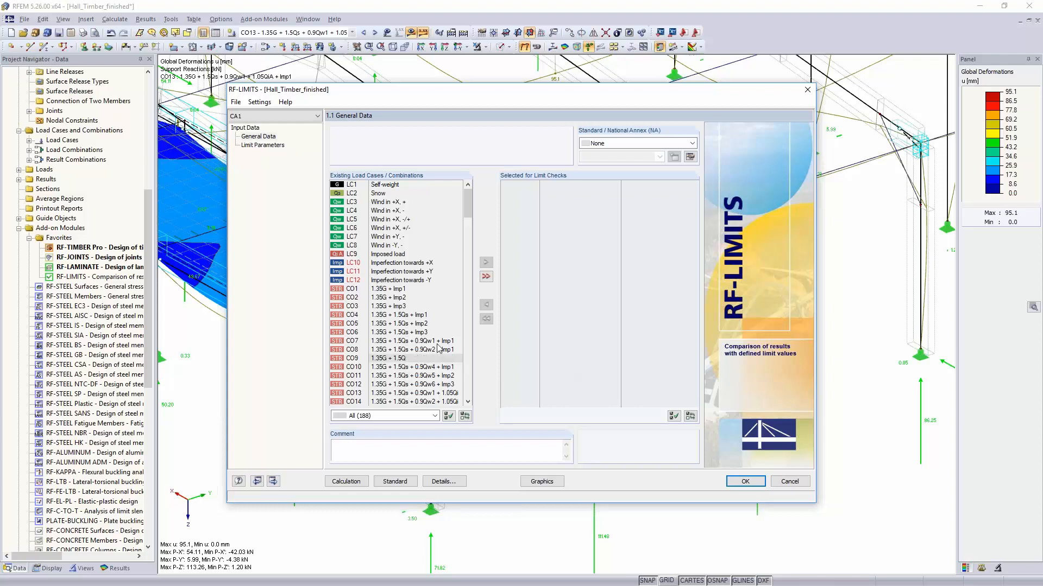
scroll(429, 324, down, 11)
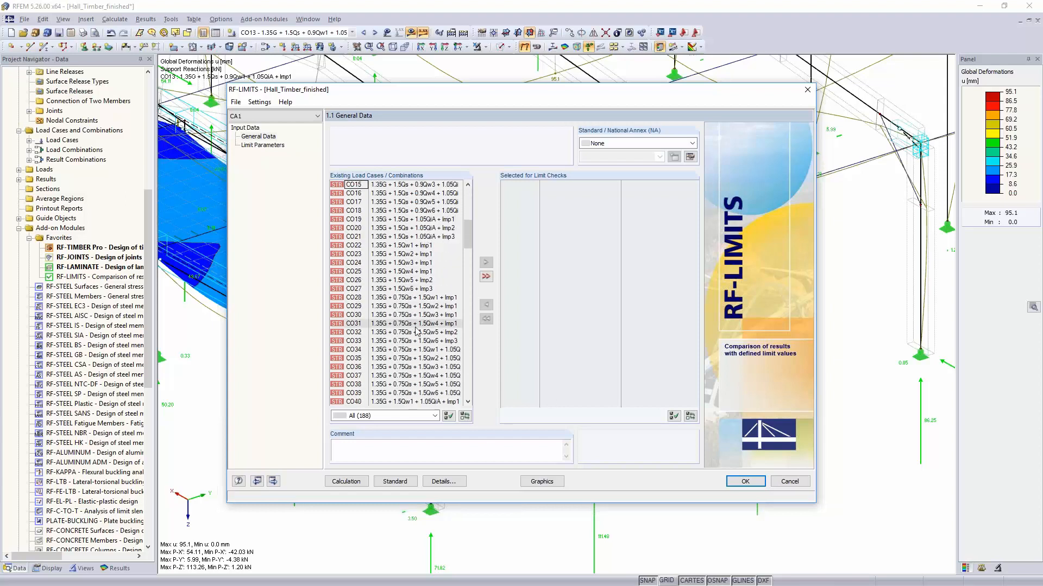
scroll(416, 329, down, 3)
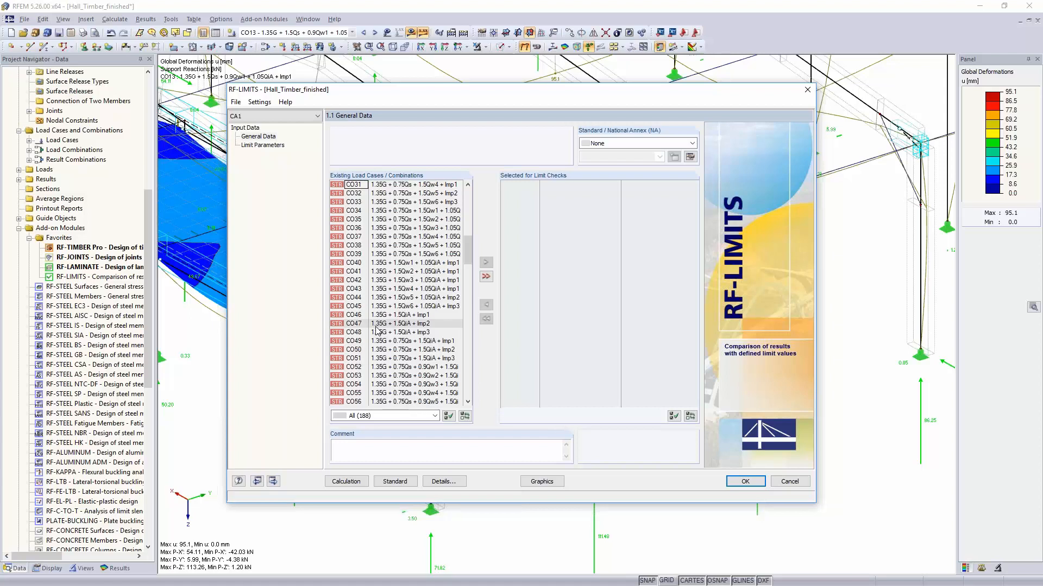
click(376, 333)
click(486, 261)
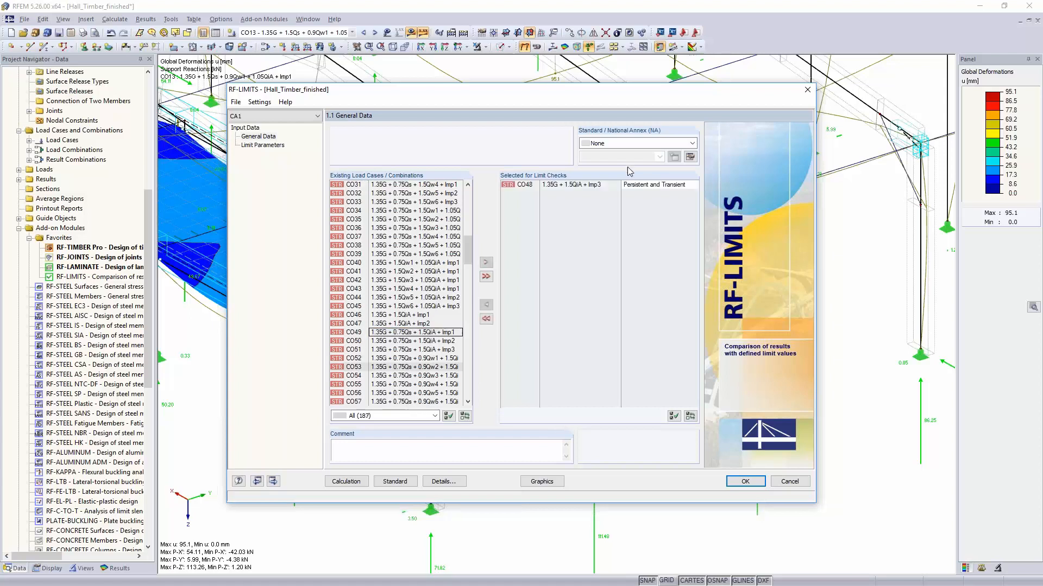
Set the design standard to EN 1995-1-1:2004-11 with the German DIN national annex.
click(634, 145)
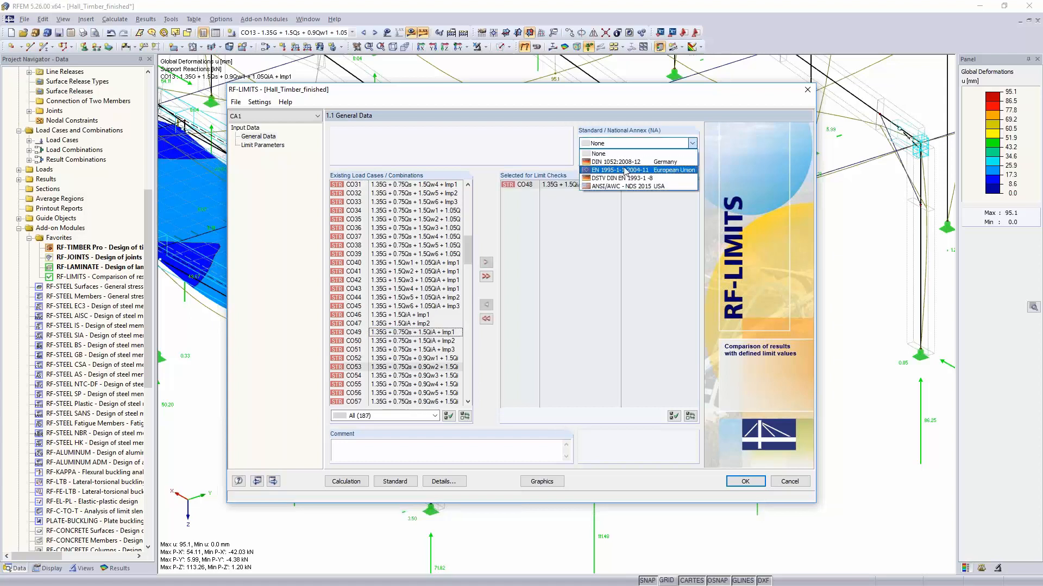
click(627, 169)
click(625, 157)
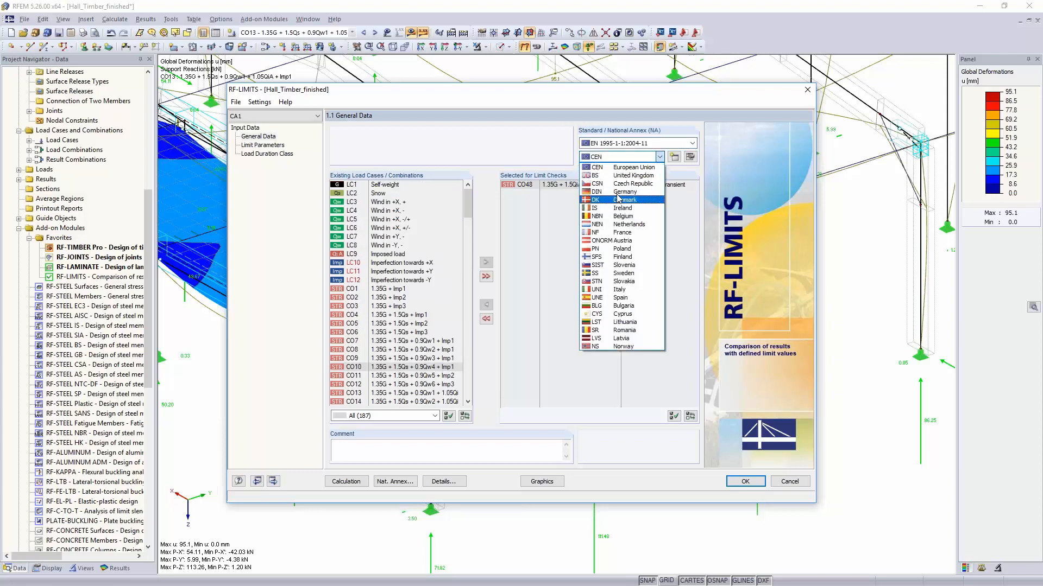
click(617, 193)
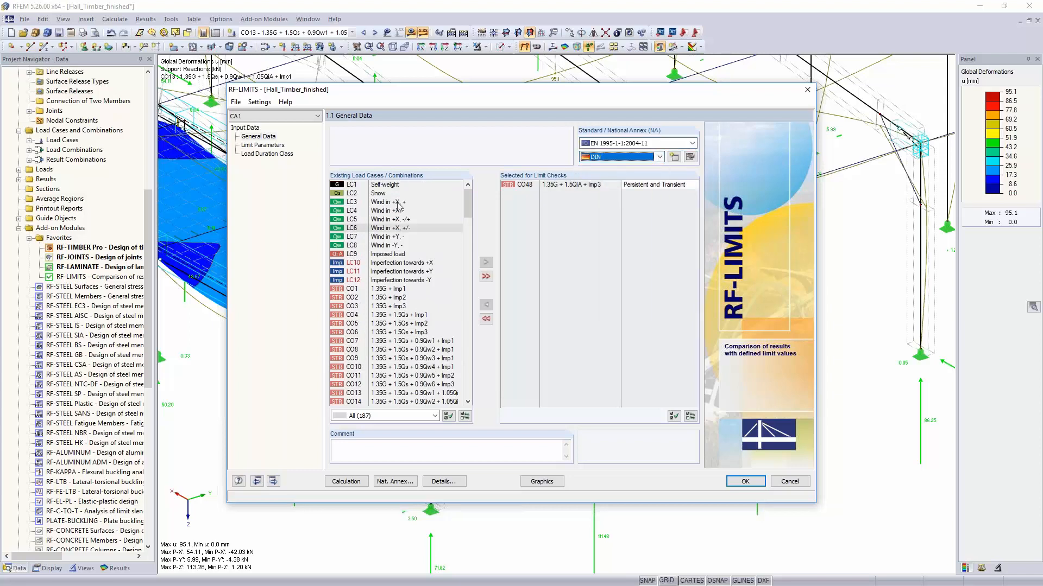
Open the limit library for the first limit parameter, filter it to nodal supports and view the available limit groups.
click(274, 145)
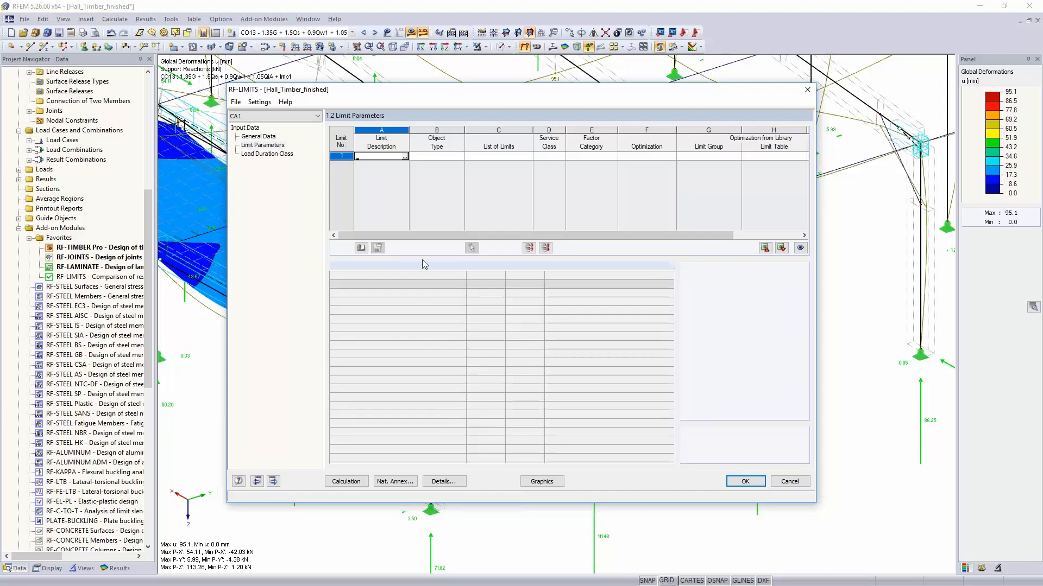
click(405, 158)
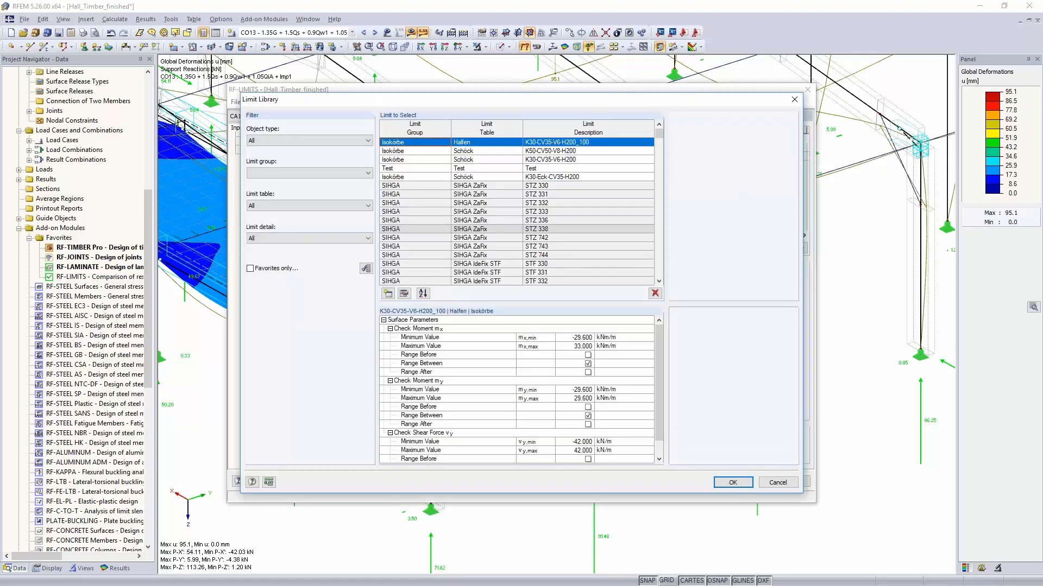
click(340, 141)
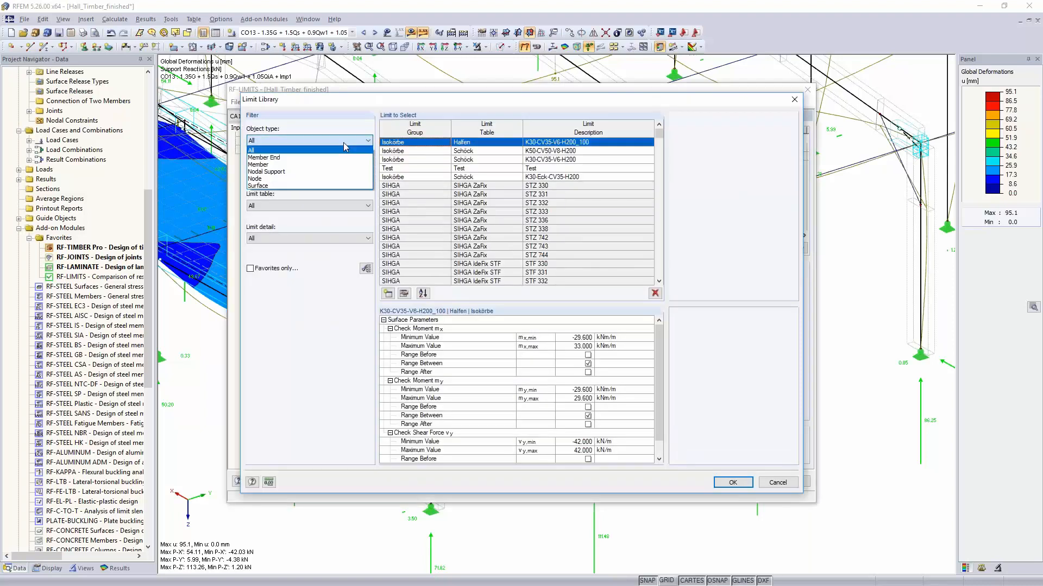
click(330, 172)
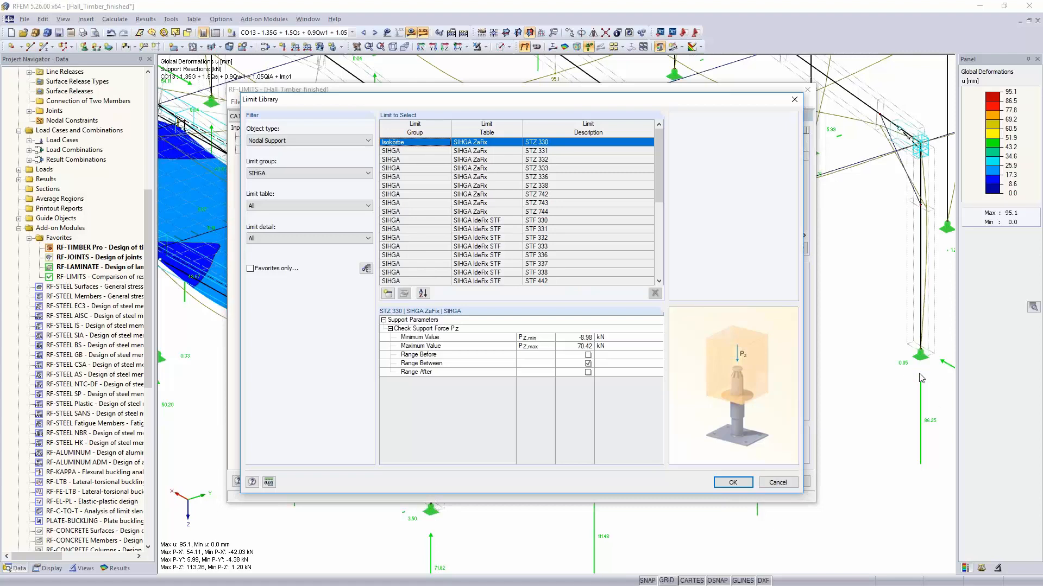
click(330, 173)
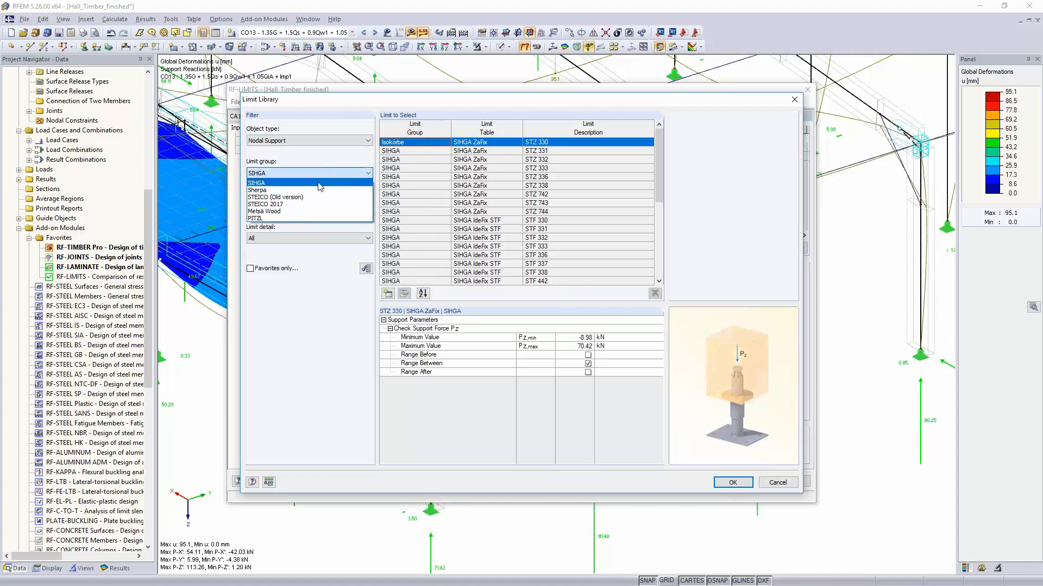
click(375, 103)
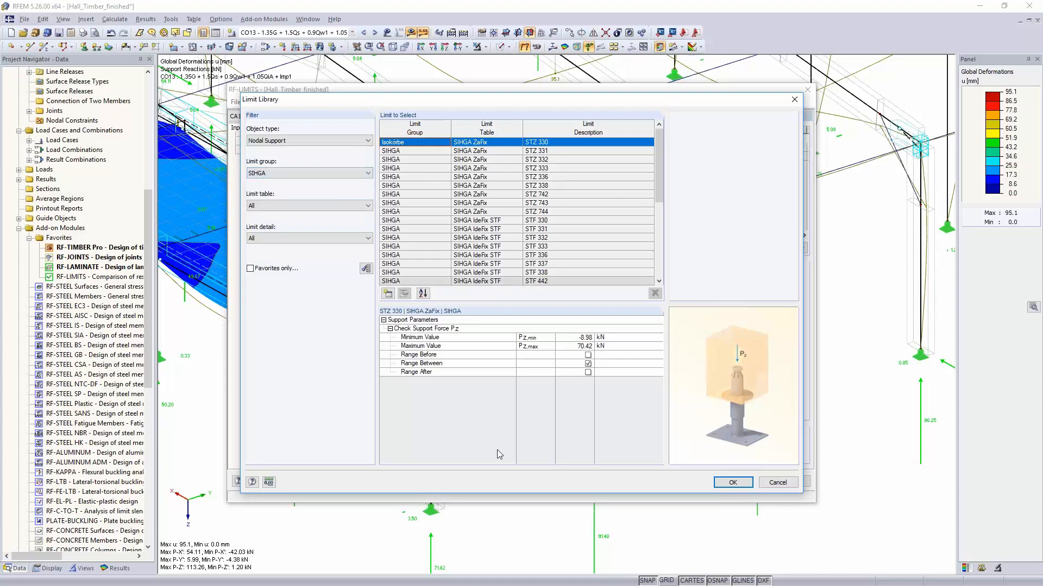
View the support force and moment checks available for a new user-defined nodal support limit, and cancel its creation.
click(387, 293)
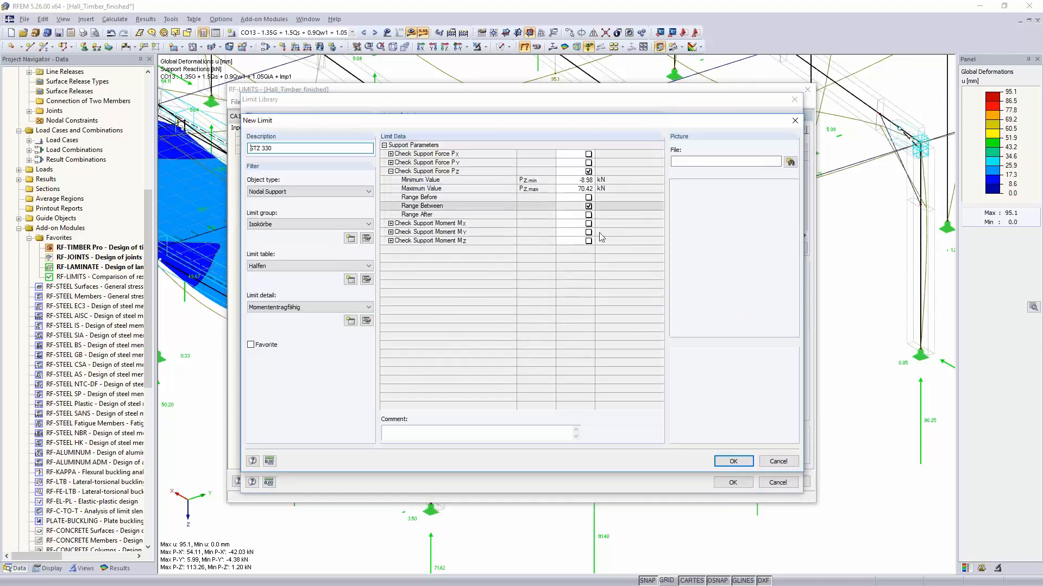
click(600, 241)
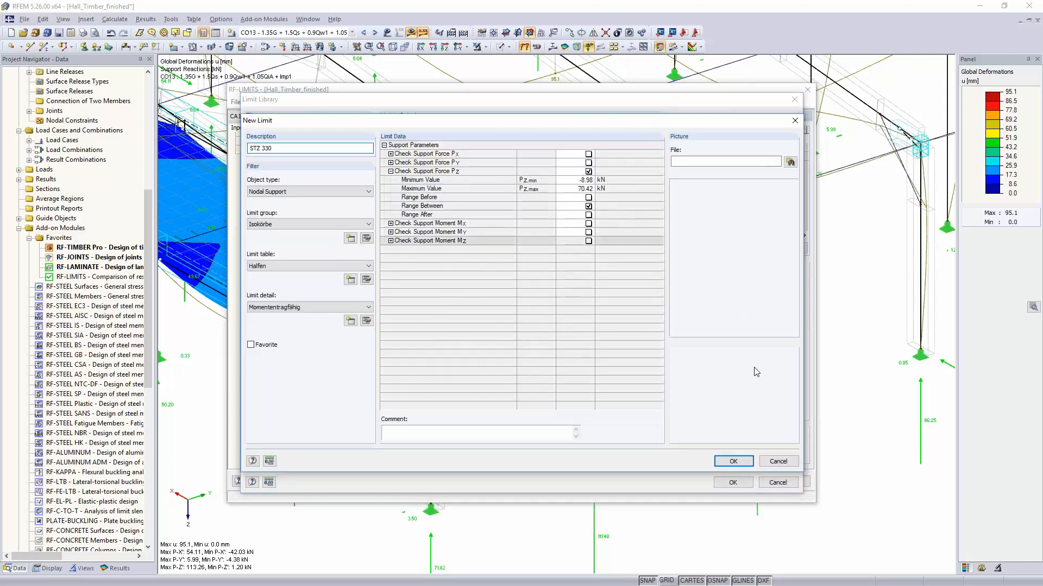
click(777, 461)
Filter the limit library to member ends of the SIHGA group and adopt the SIHGA HobaFix HF 200 connector as limit 1.
click(334, 141)
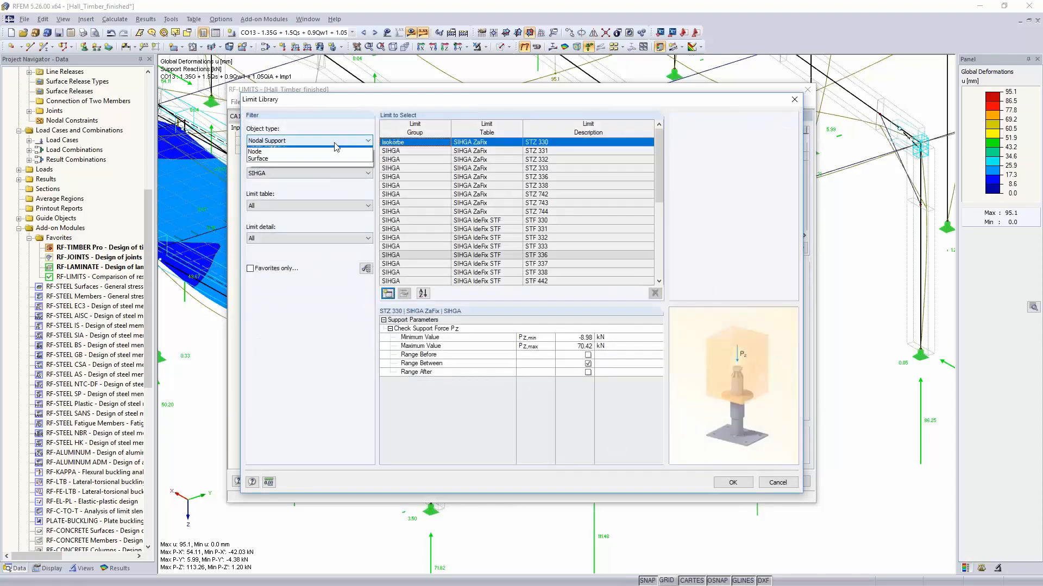
click(333, 157)
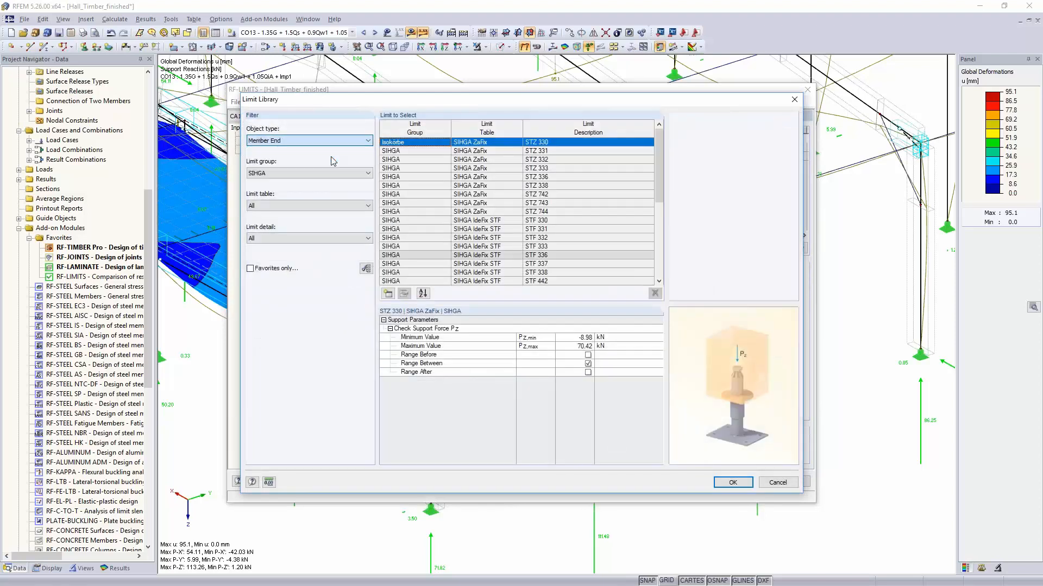
click(331, 173)
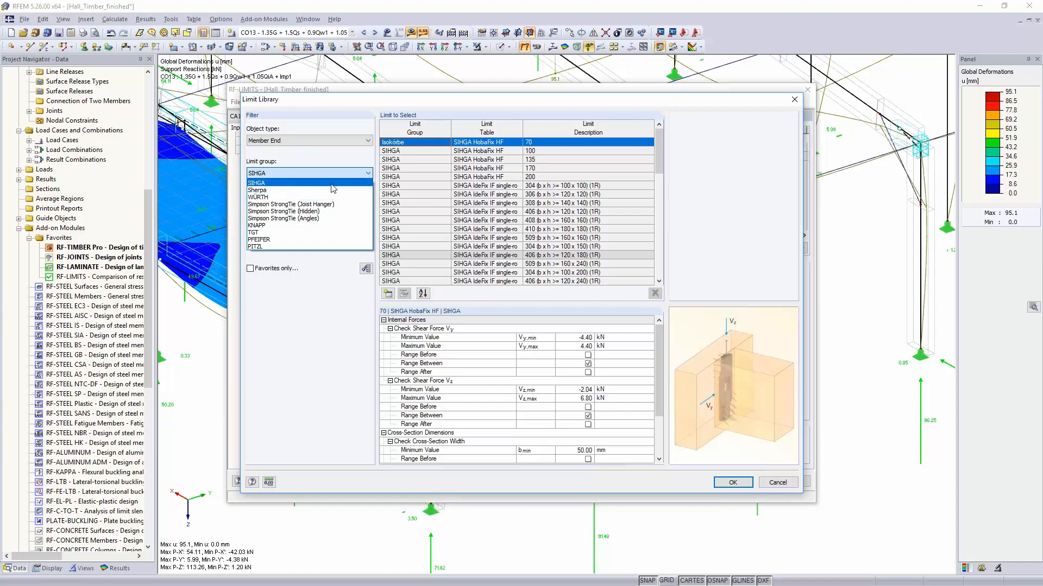
click(332, 184)
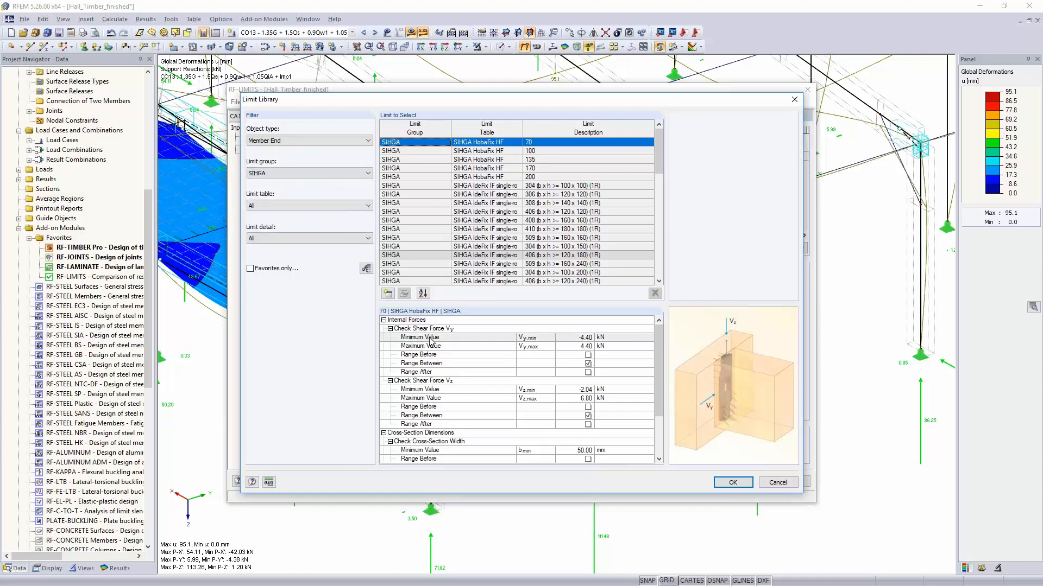
click(500, 178)
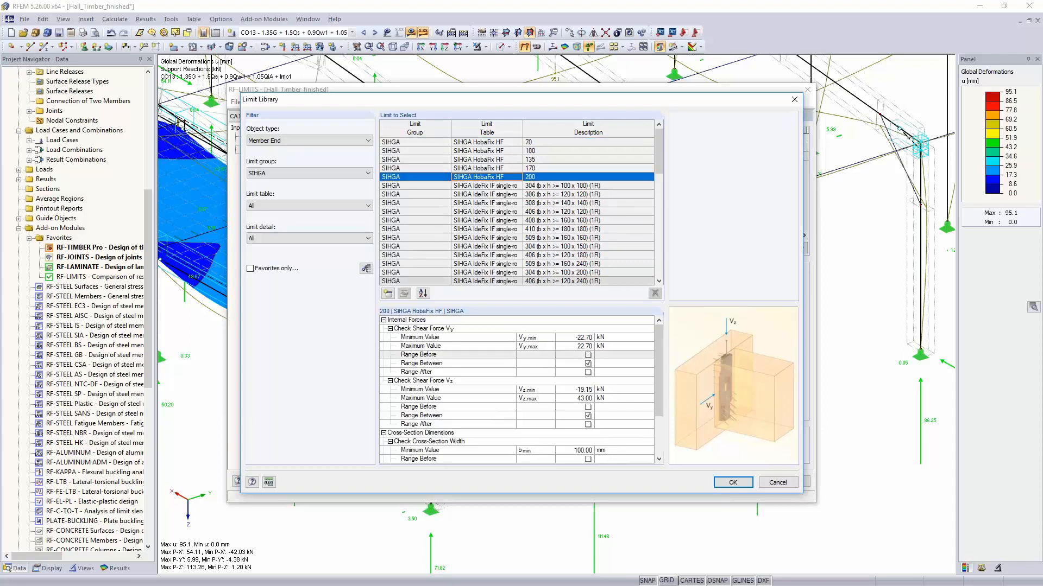
scroll(617, 398, down, 2)
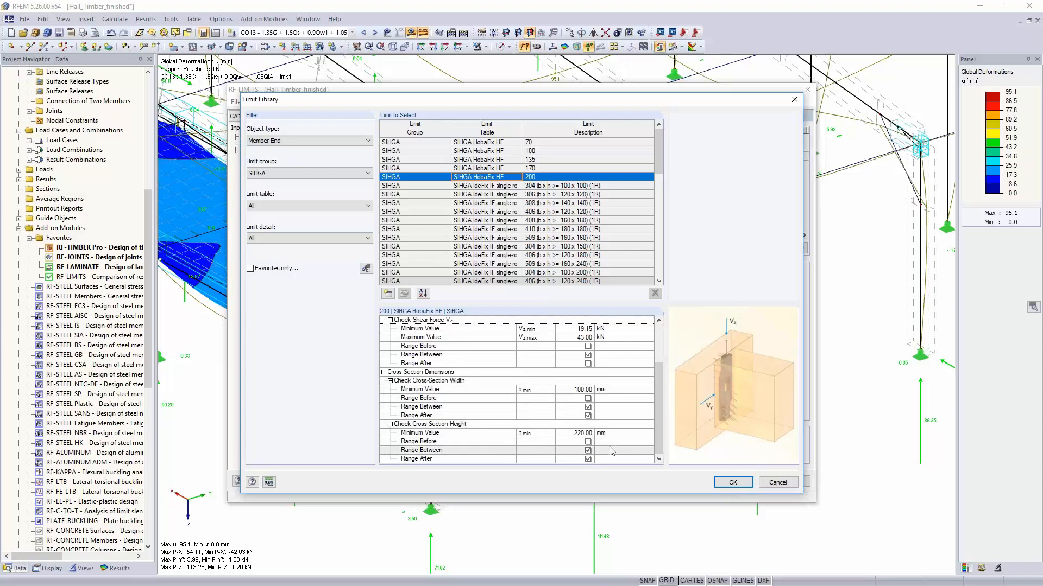
scroll(612, 451, up, 3)
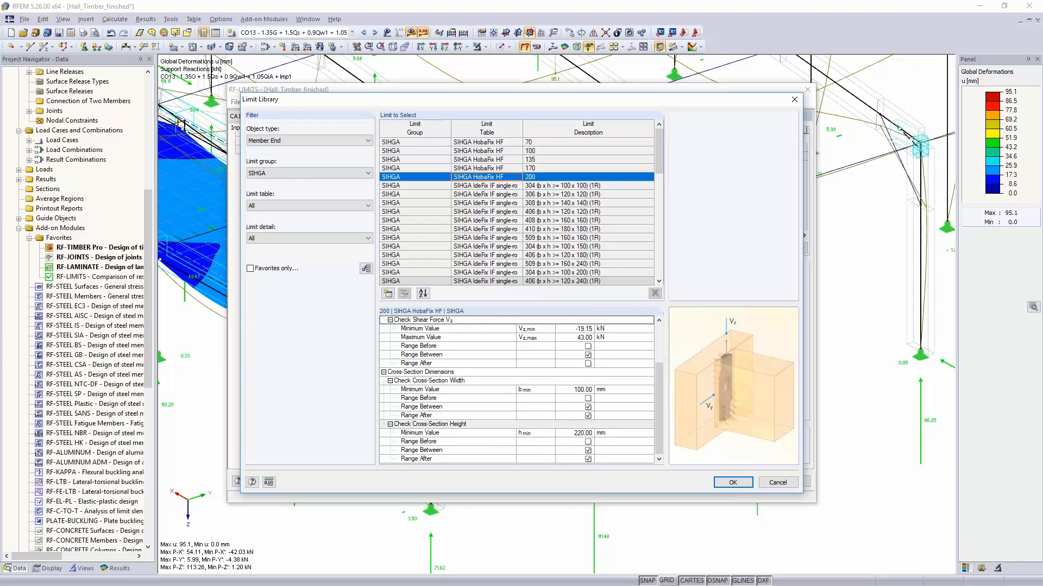
click(726, 484)
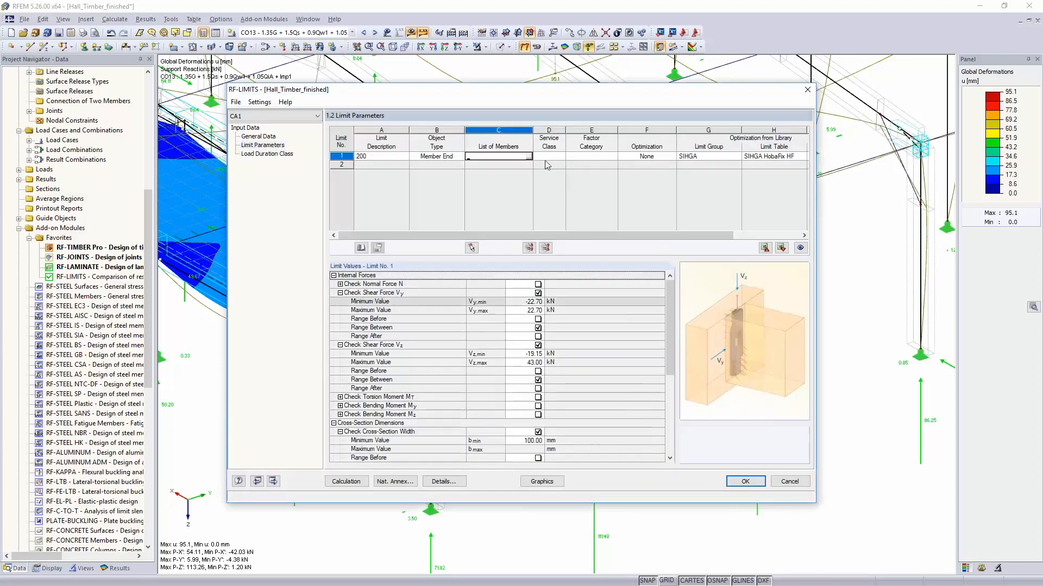
Assign limit 1 to members 98, 100, 102 and 104 by selecting them graphically along the floor edge.
click(528, 157)
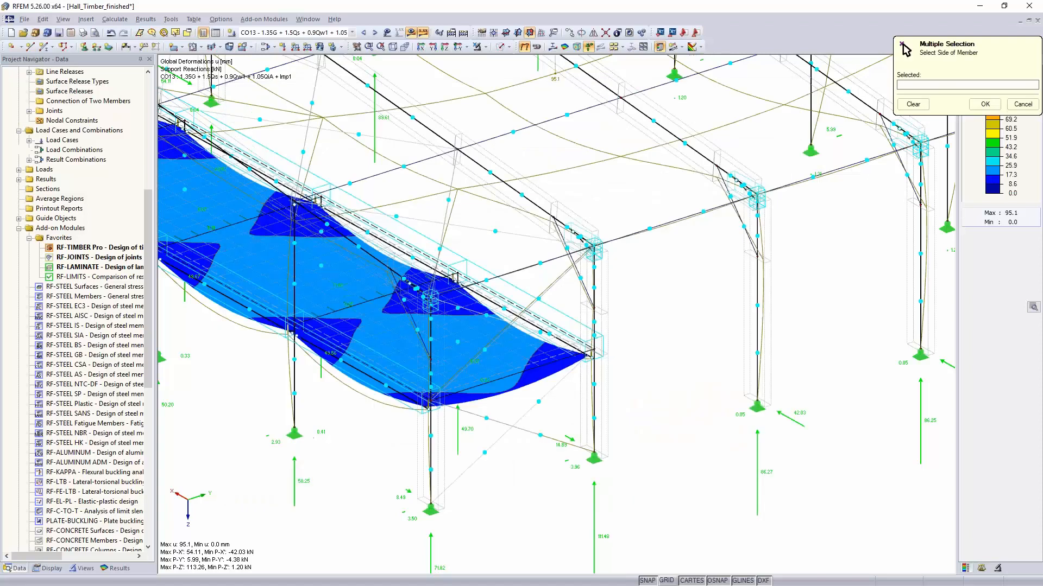
click(405, 257)
click(375, 234)
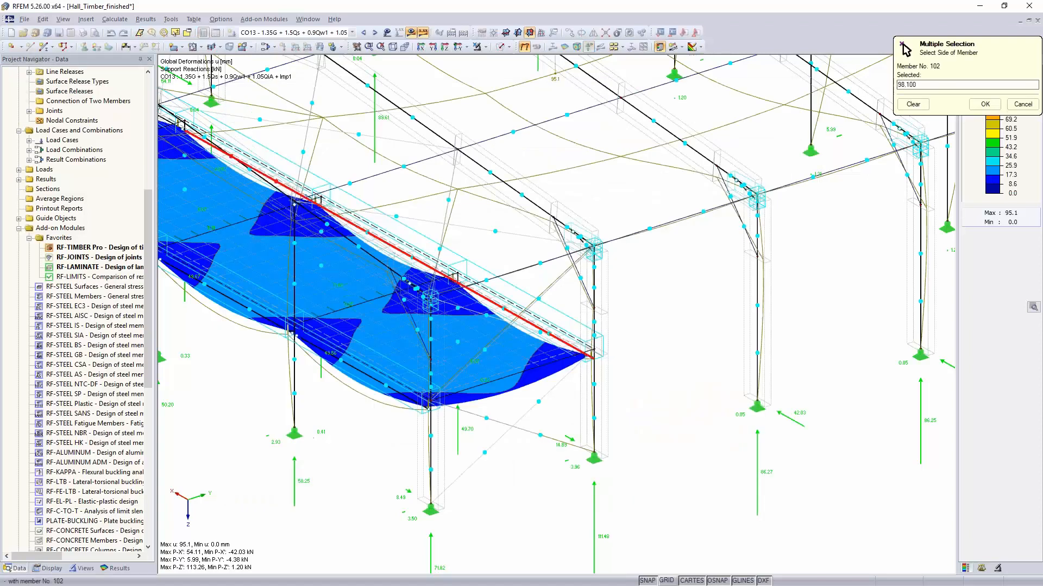
click(277, 181)
ctrl+middle_drag(277, 181, 342, 183)
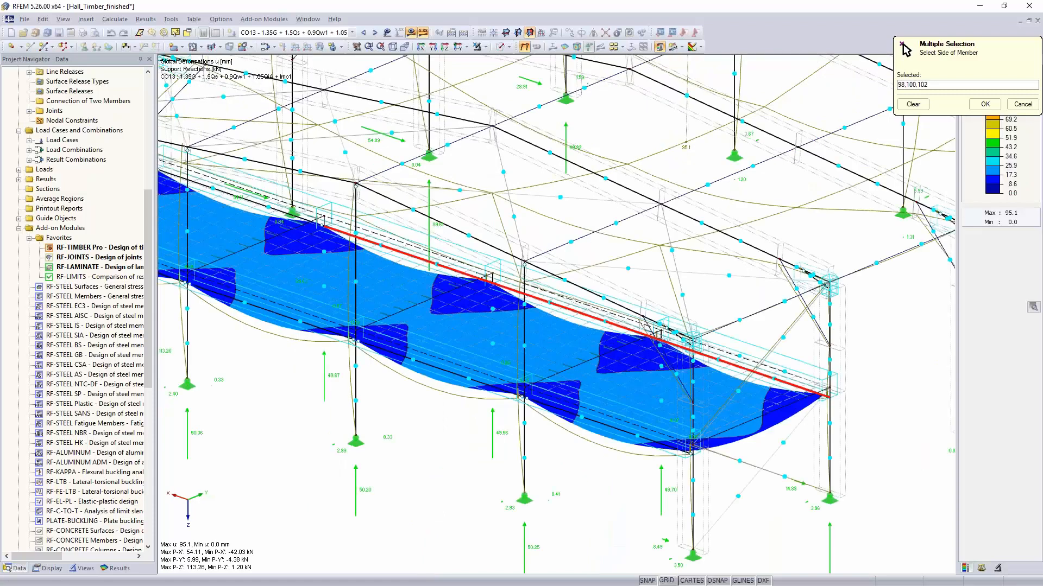
ctrl+middle_drag(294, 214, 293, 212)
click(293, 214)
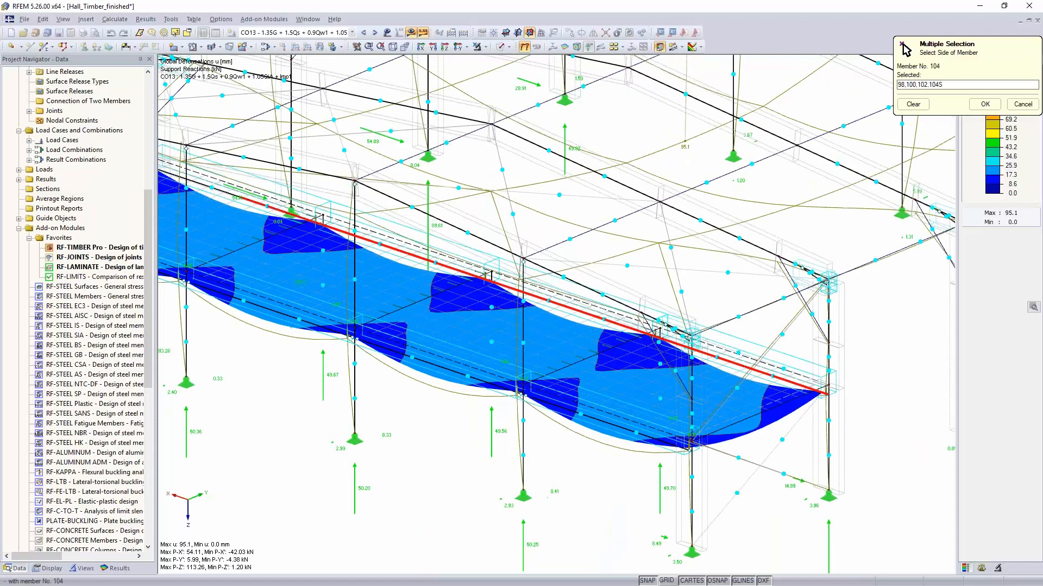
click(985, 104)
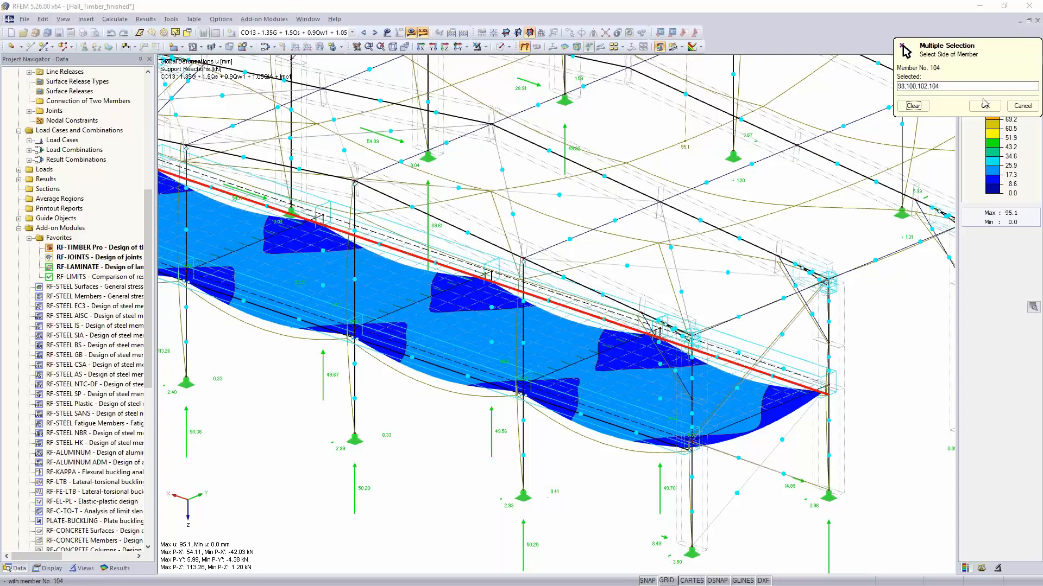
click(984, 105)
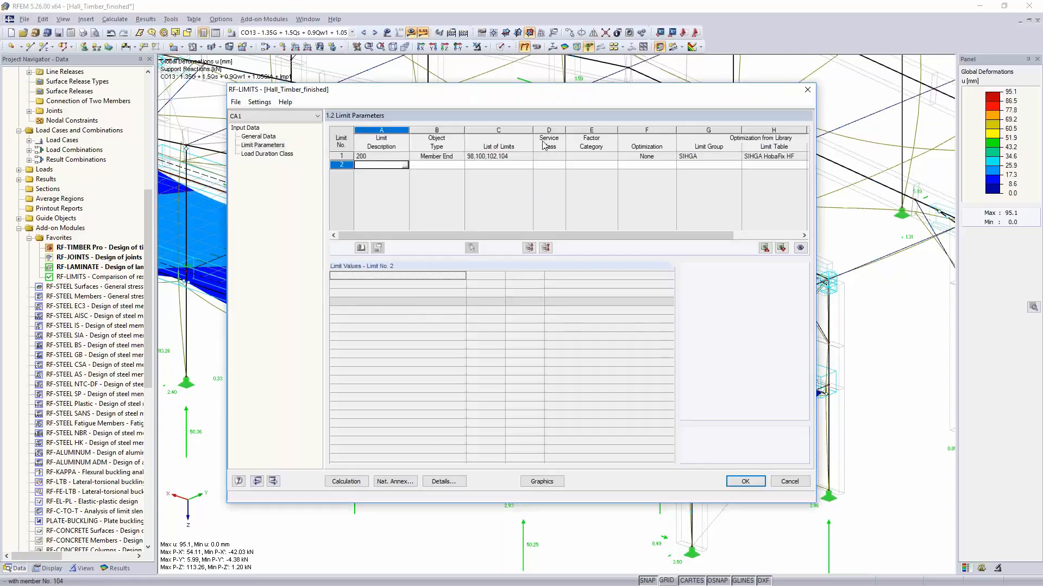
Set limit 1 to service class 1 and the Solid Timber factor category.
click(561, 156)
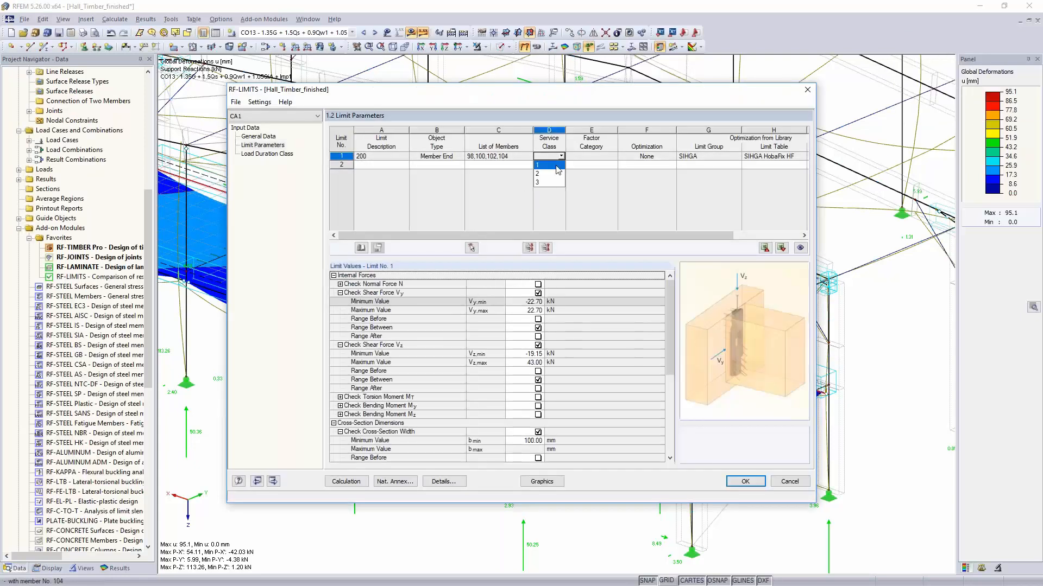
click(556, 166)
click(590, 156)
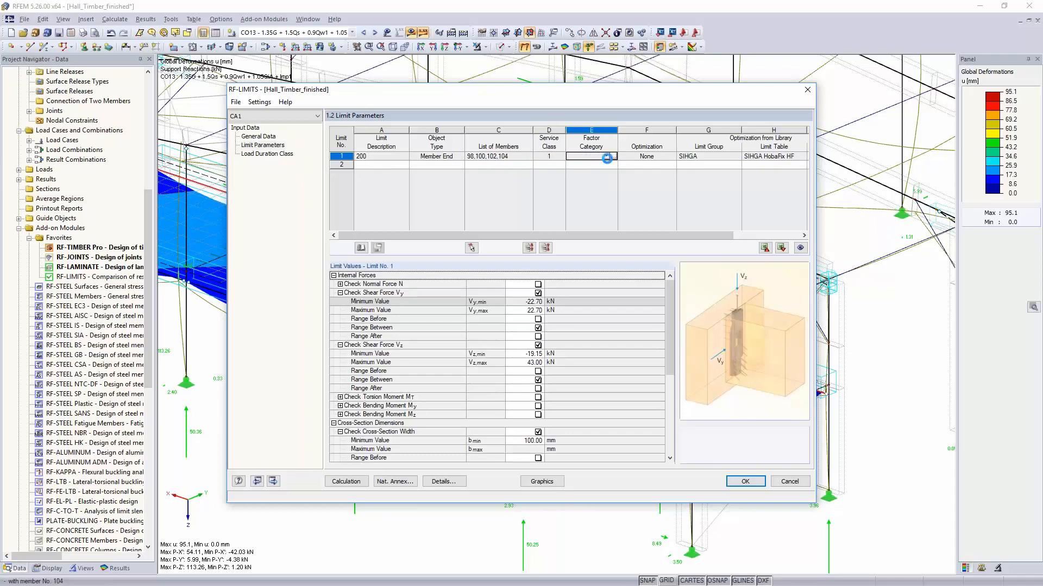
click(607, 156)
click(600, 167)
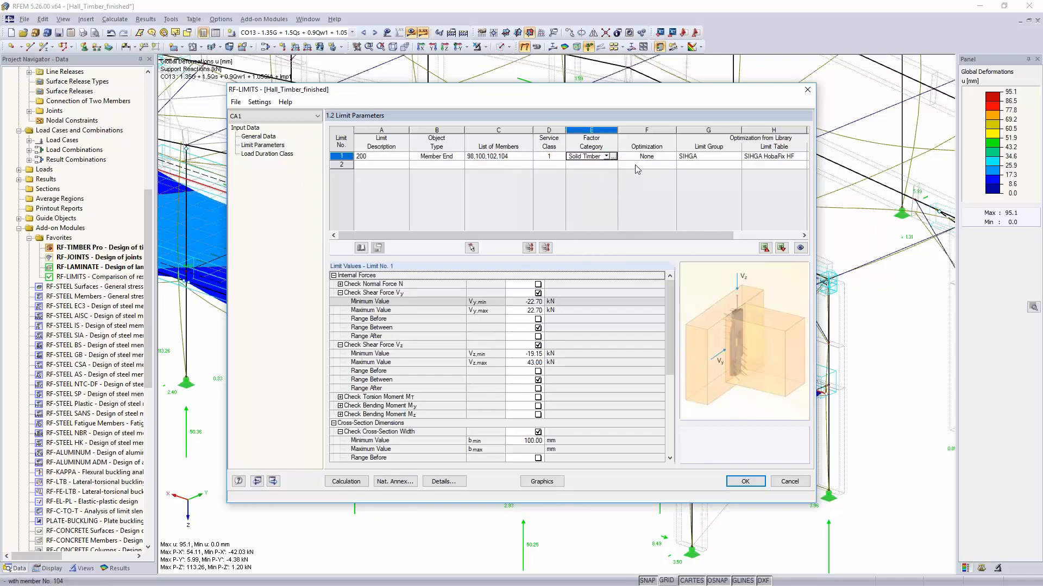
Run the limit check calculation with the optimization of limit 1 left at None.
click(648, 157)
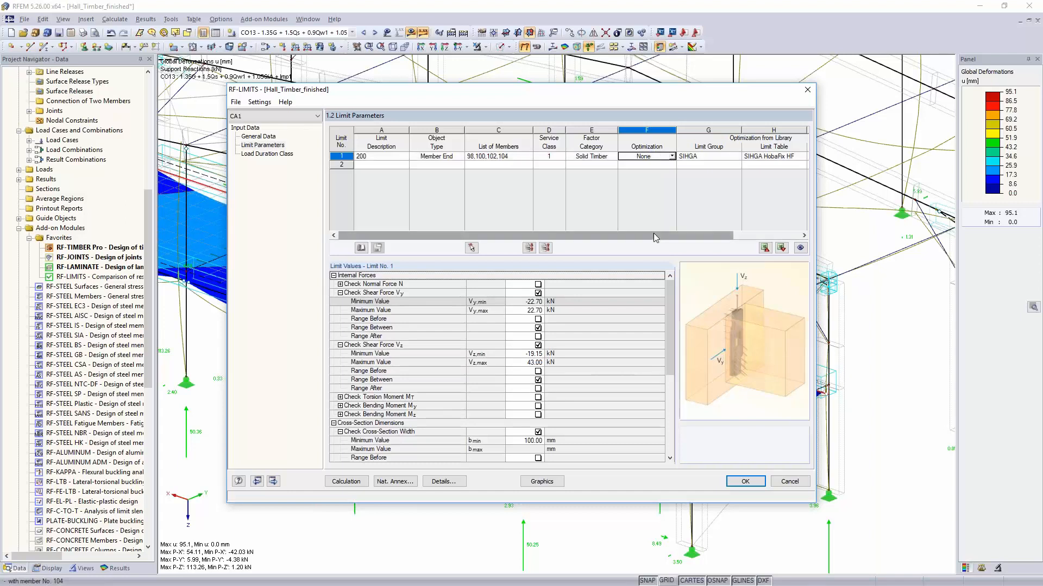
drag(653, 235, 722, 235)
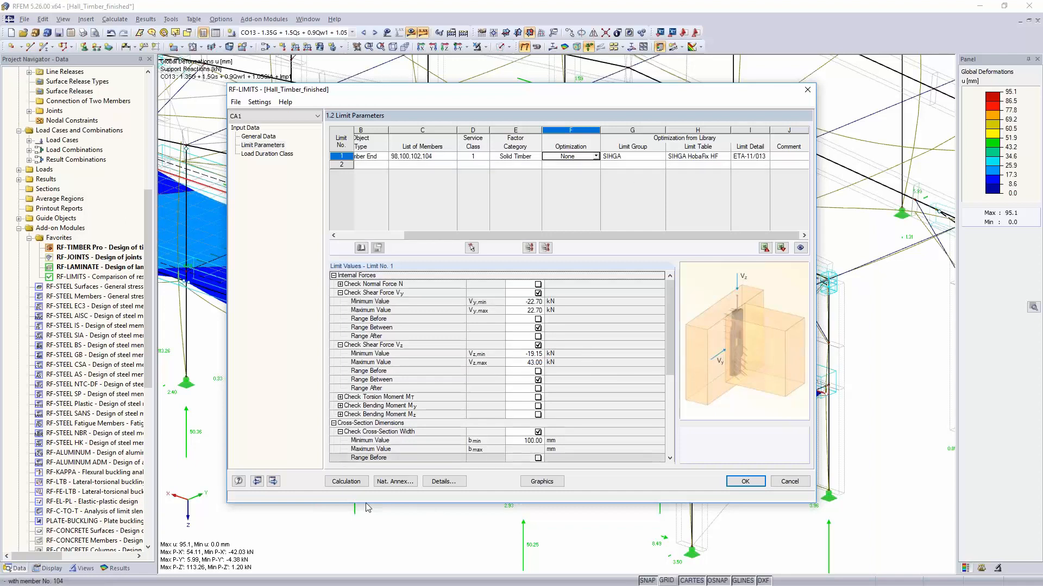
click(346, 482)
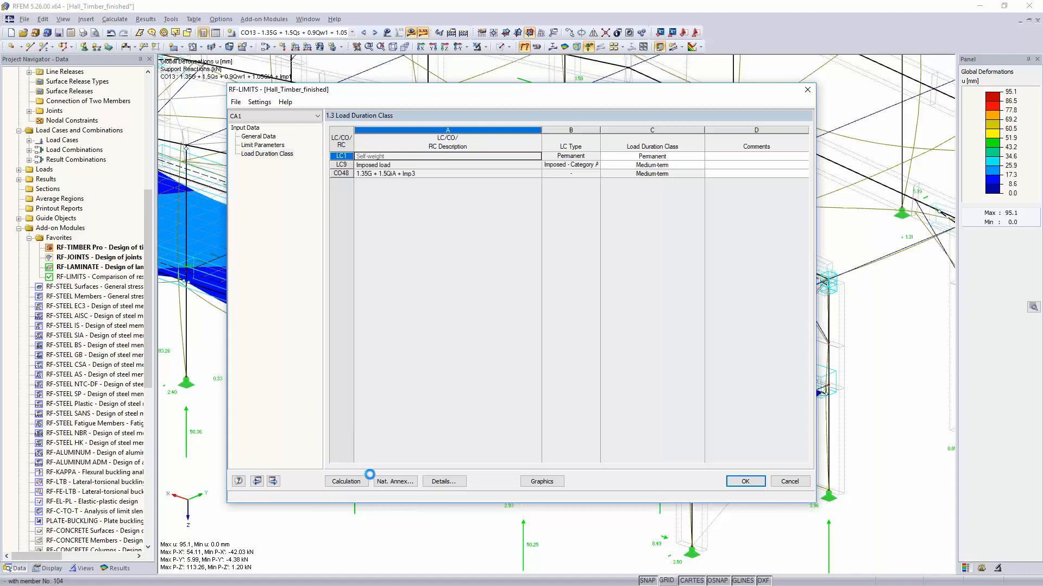
Run the connector limit checks and review the results by loading, by cross-section and by member.
click(347, 484)
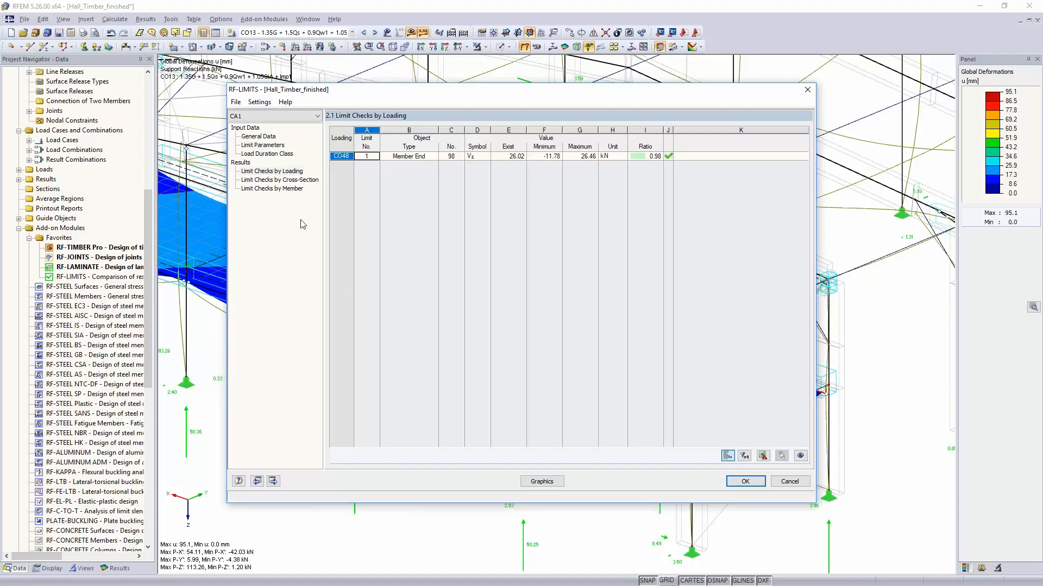
click(279, 180)
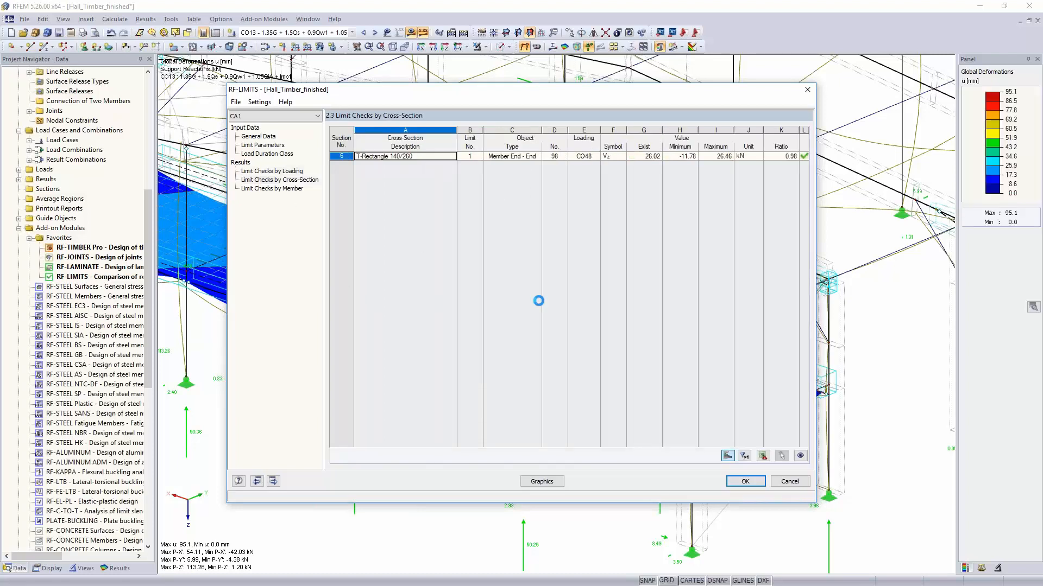
click(282, 181)
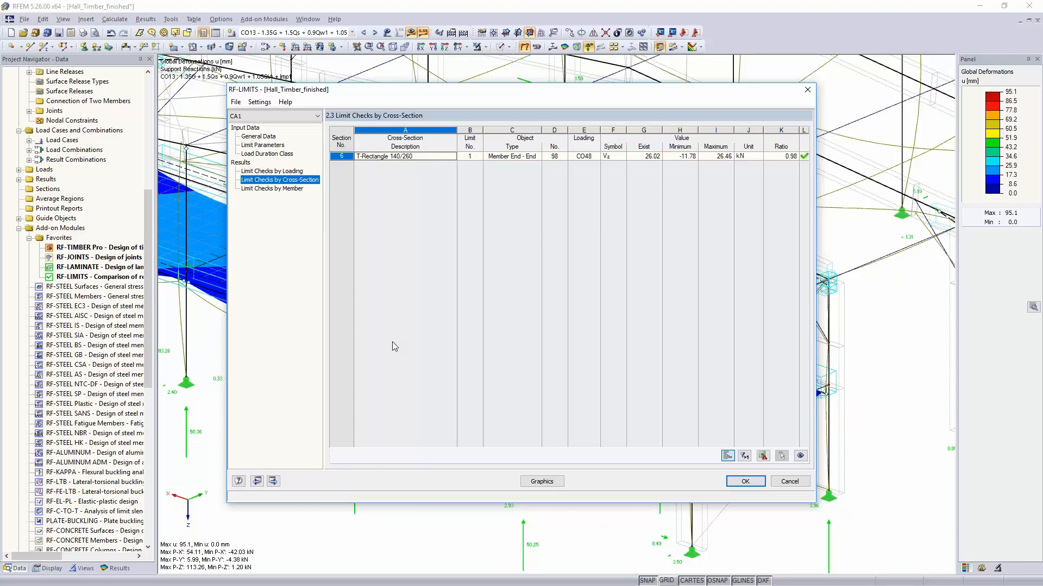
click(282, 189)
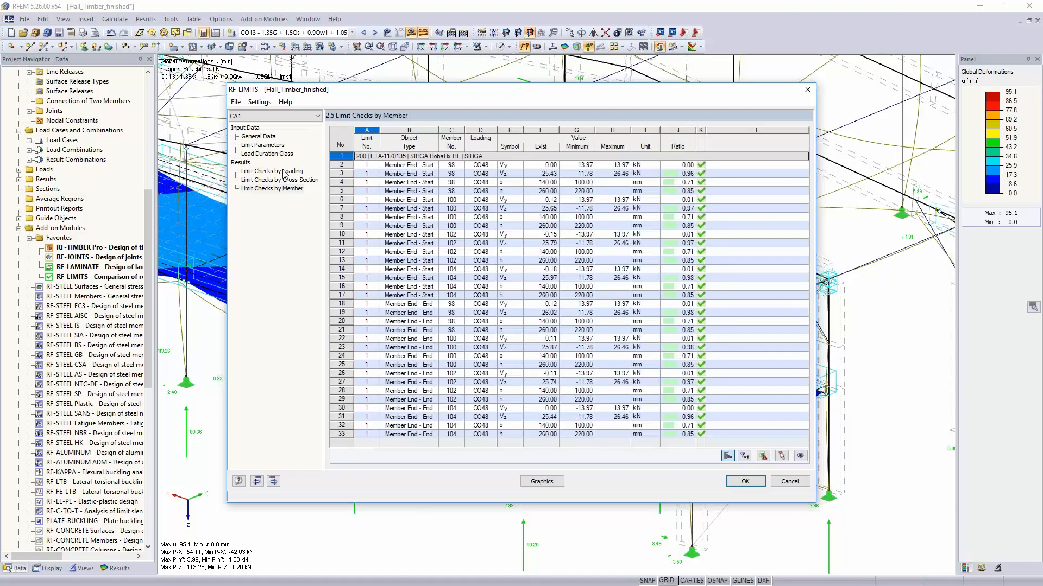
click(282, 171)
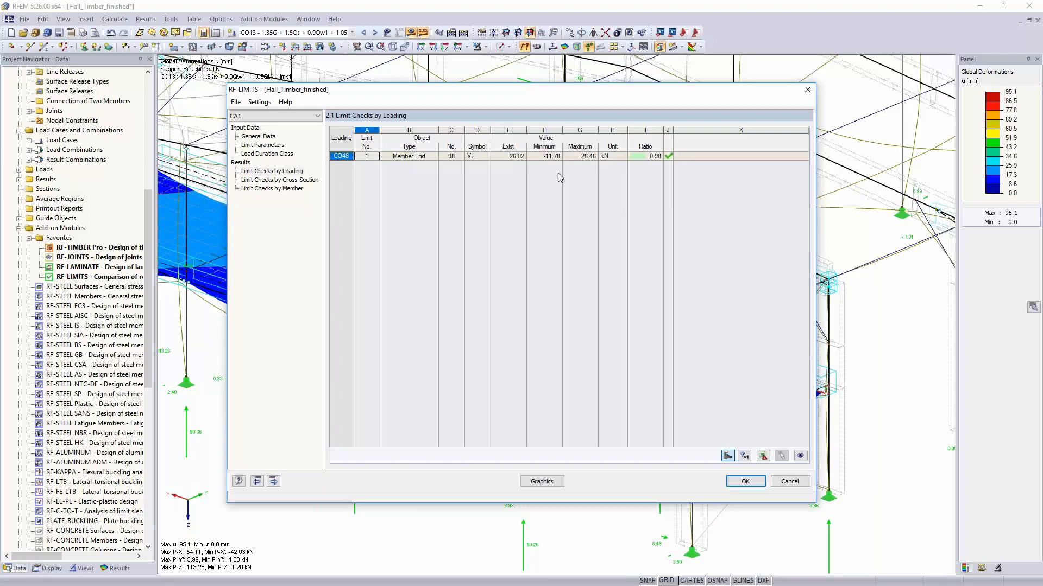
click(300, 181)
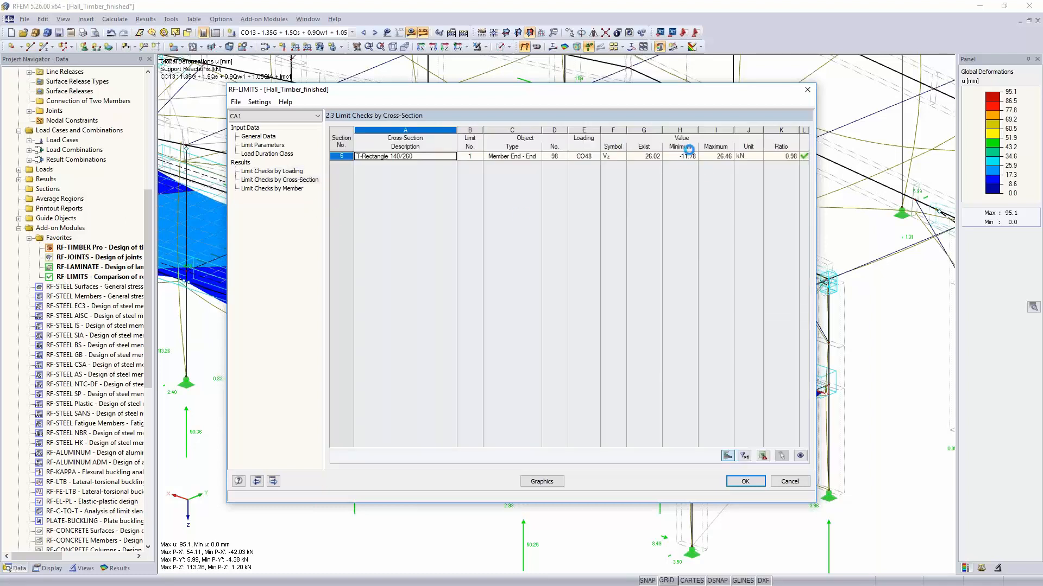
Locate the member governing the T-Rectangle 140/260 limit check in the model and close the RF-LIMITS module, keeping its results.
click(641, 157)
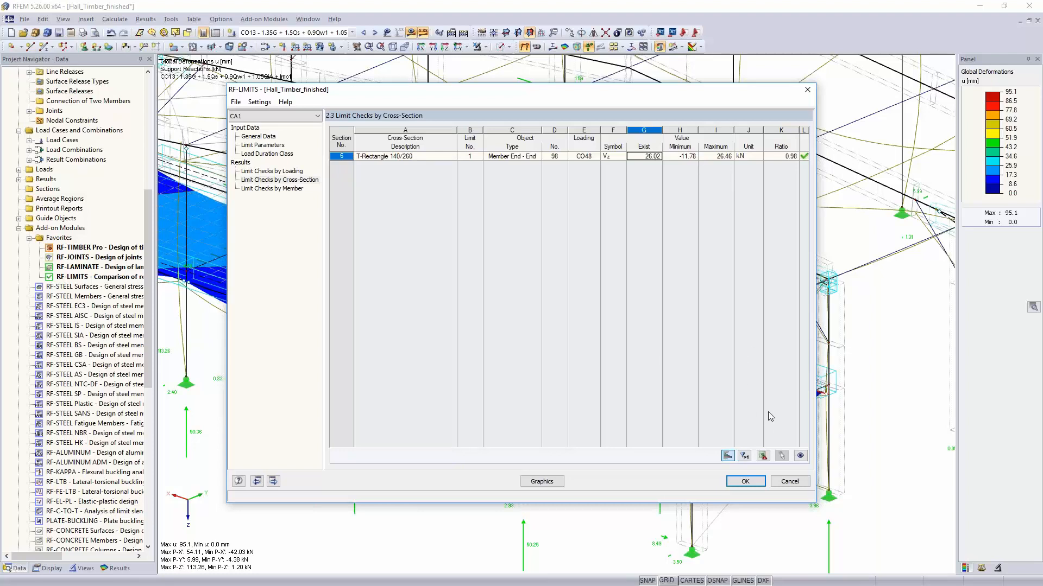
drag(689, 97, 394, 141)
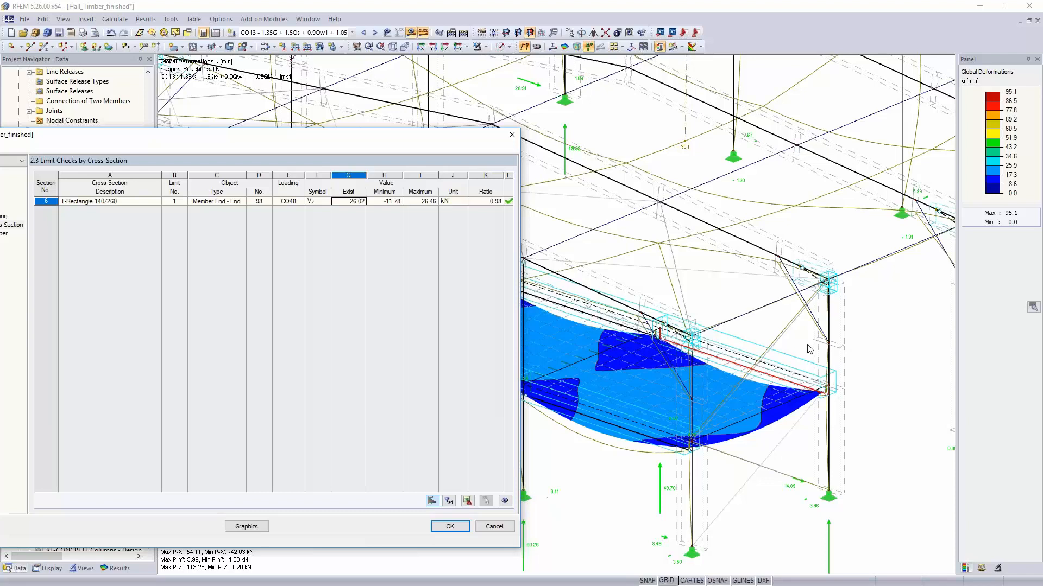
click(448, 527)
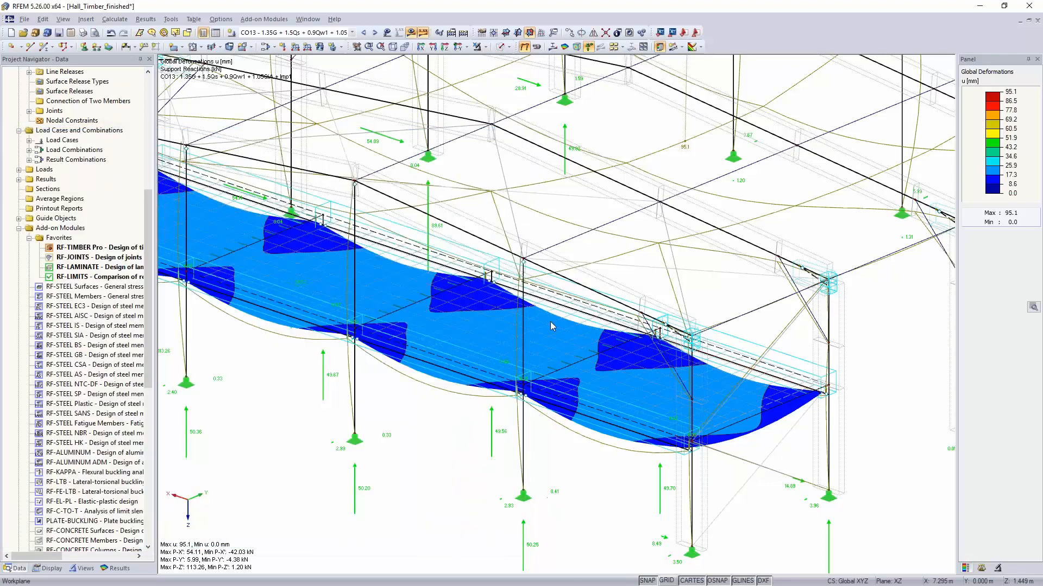